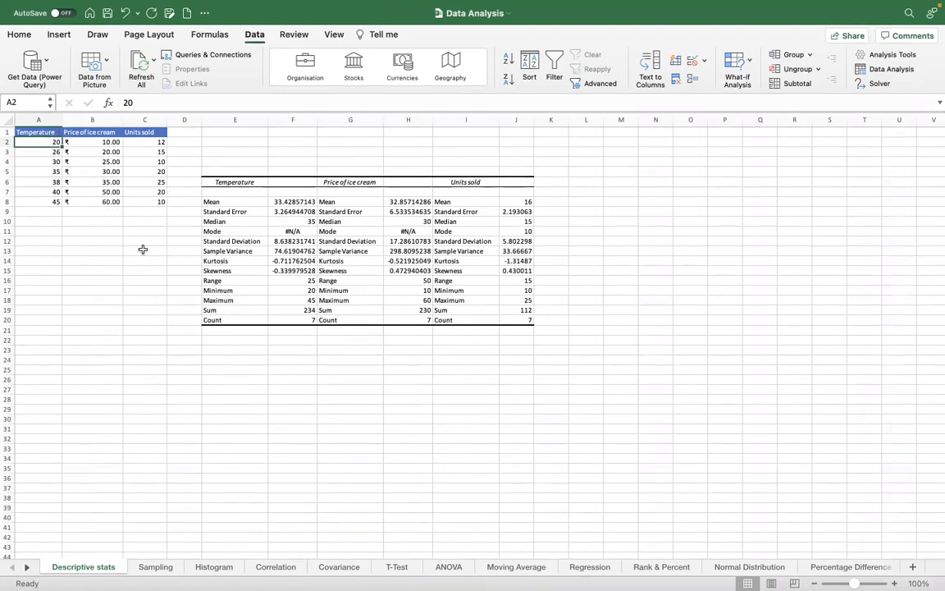
# - Select the ice cream data with its headers in A1:C8 and start the Descriptive Statistics analysis tool
pyautogui.press('Up')
pyautogui.hotkey('shift', 'Right')
pyautogui.hotkey('shift', 'Right')
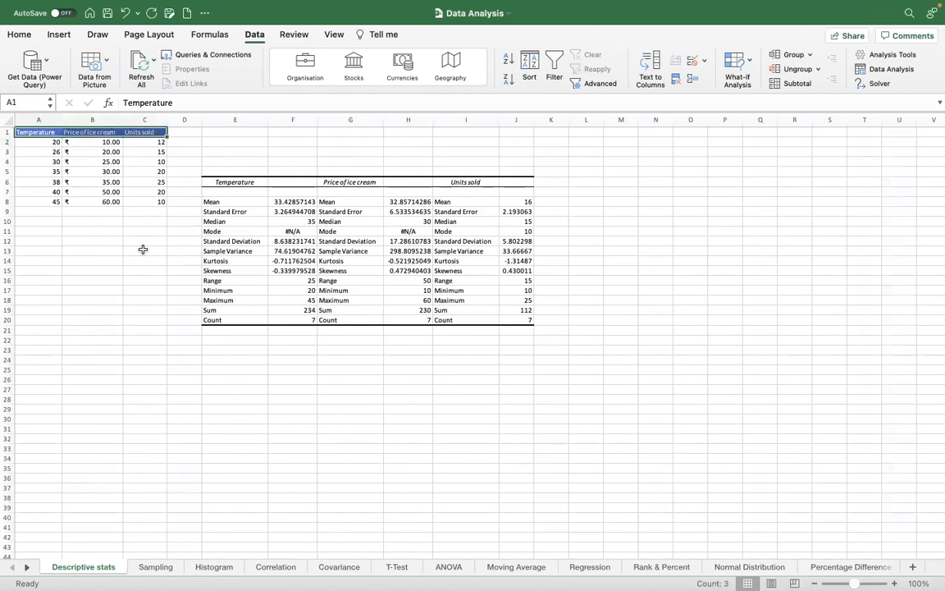
pyautogui.press('super+shift+Down')
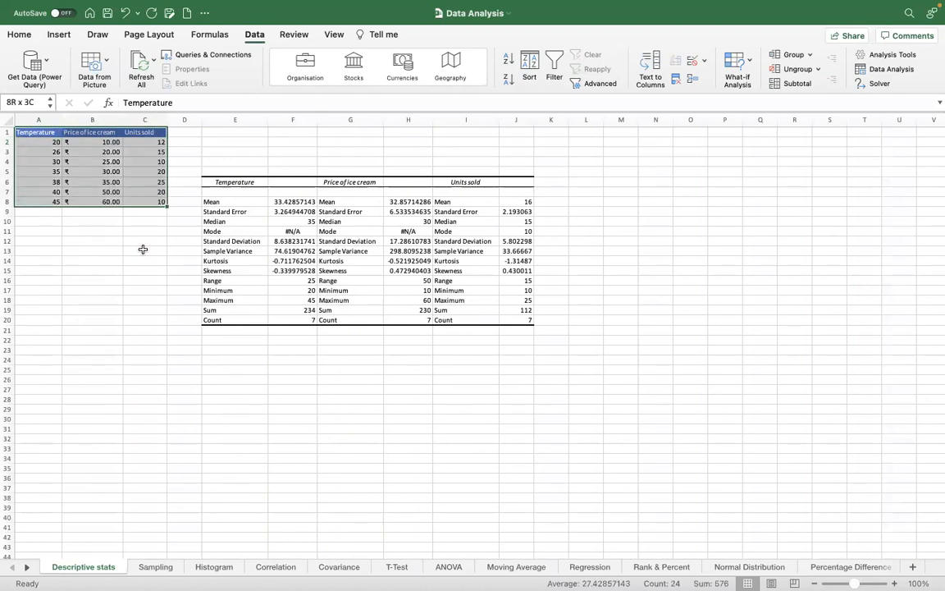
pyautogui.click(881, 71)
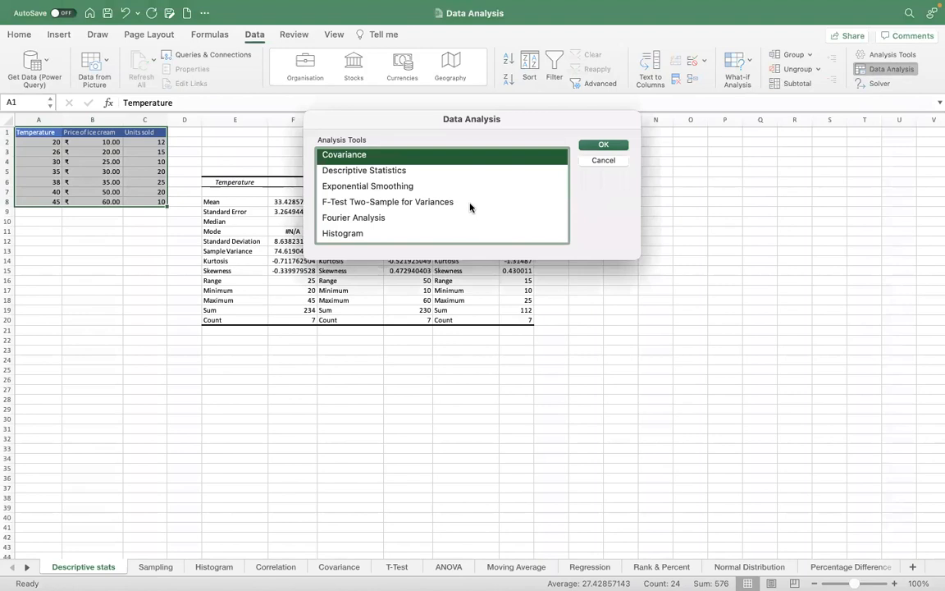
pyautogui.scroll(-2, 470, 207)
pyautogui.scroll(3, 471, 207)
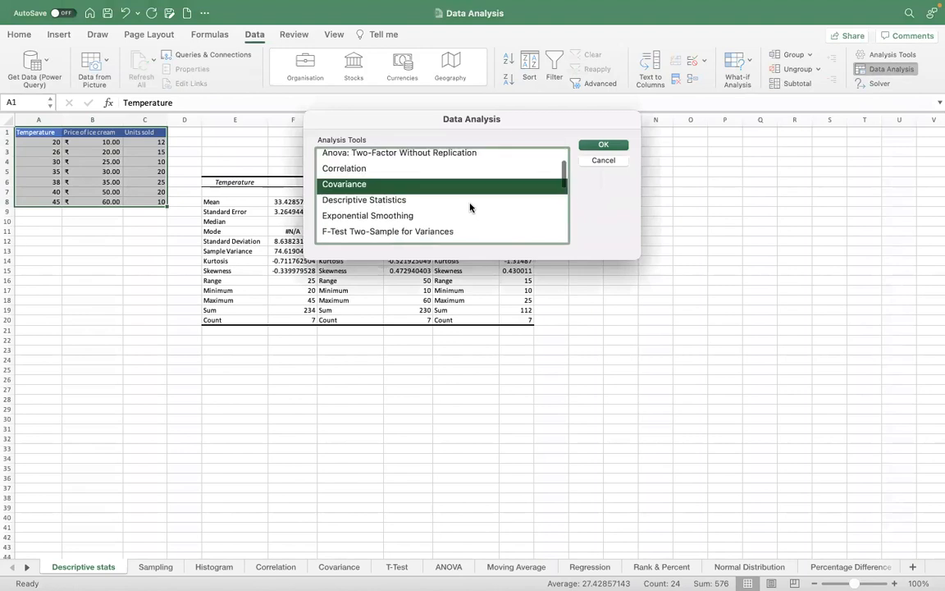
pyautogui.click(379, 200)
pyautogui.click(603, 144)
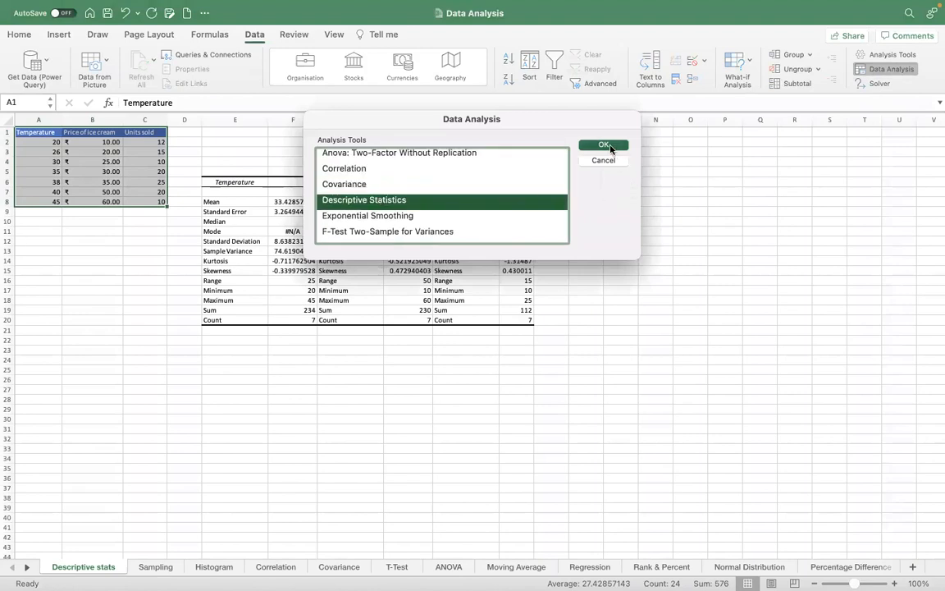
# - Set the Descriptive Statistics output range to $E$27 and generate the summary table
pyautogui.moveTo(510, 96); pyautogui.dragTo(759, 125)
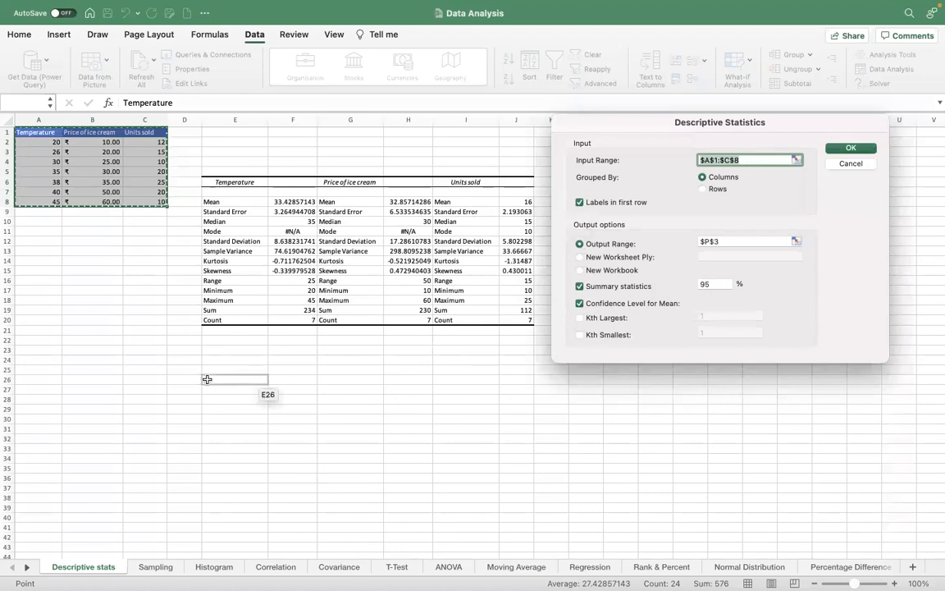
pyautogui.click(742, 241)
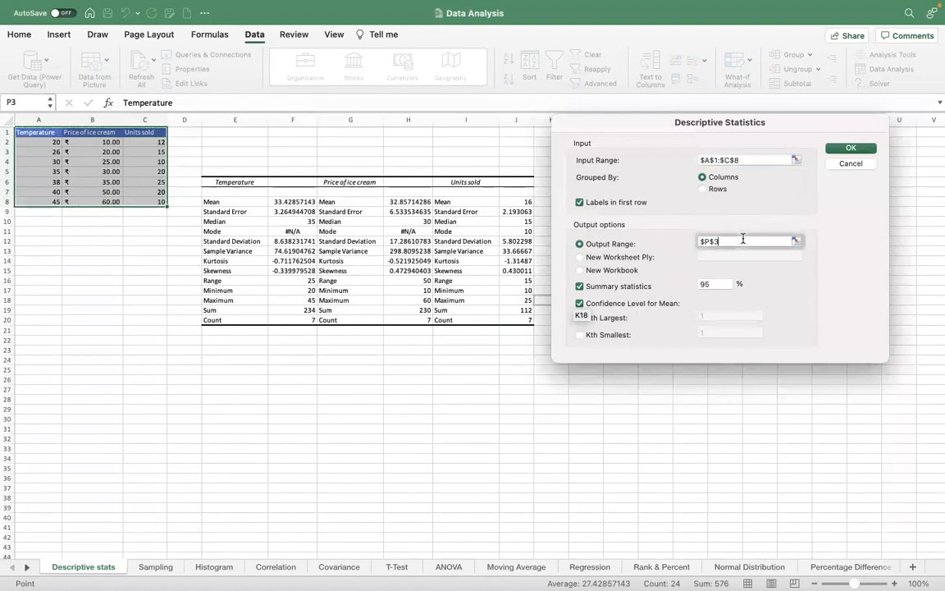
pyautogui.press('super+a')
pyautogui.press('BackSpace')
pyautogui.click(246, 388)
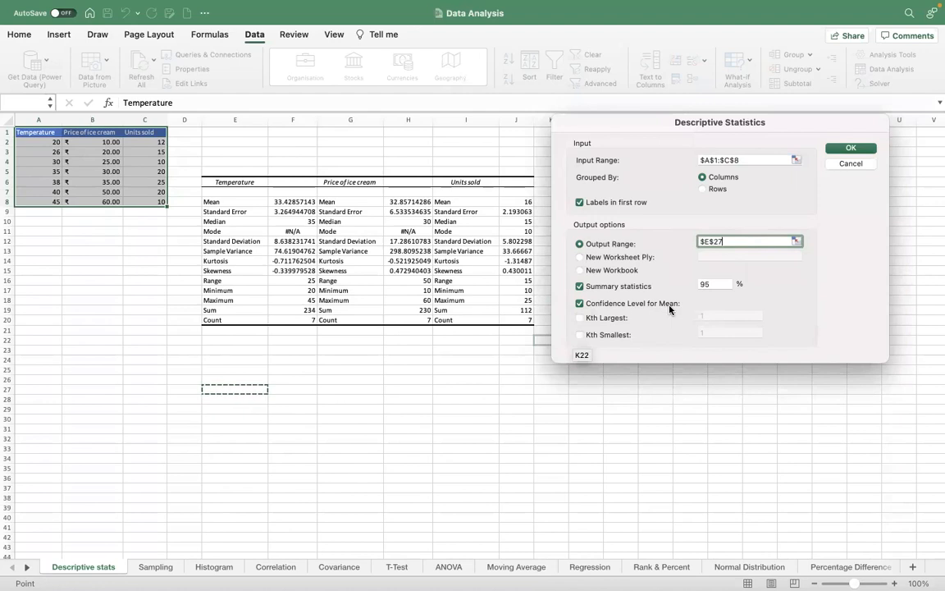
pyautogui.click(848, 147)
pyautogui.click(851, 149)
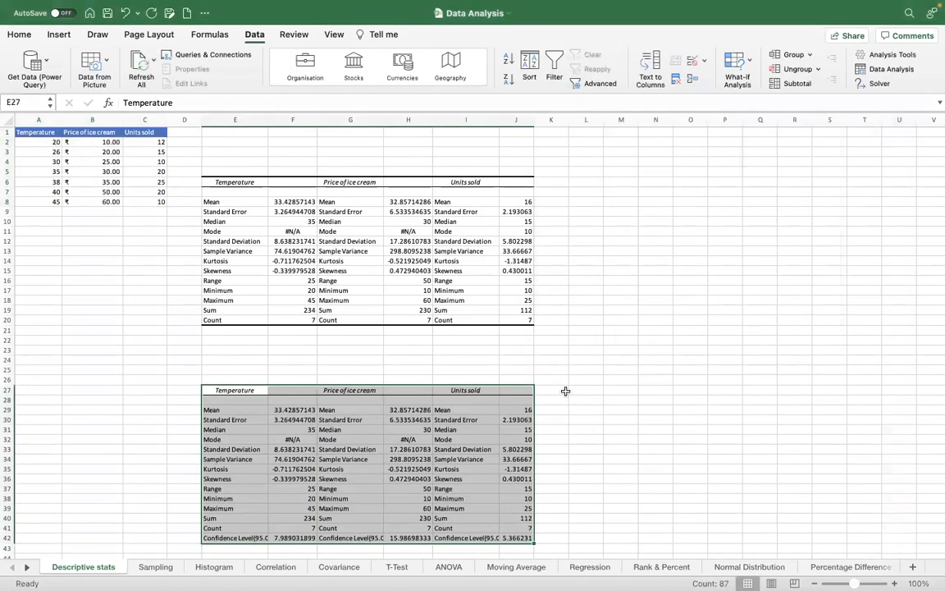
# - Autofit column E to the Confidence Level label and inspect the confidence values for temperature and price
pyautogui.scroll(-3, 540, 411)
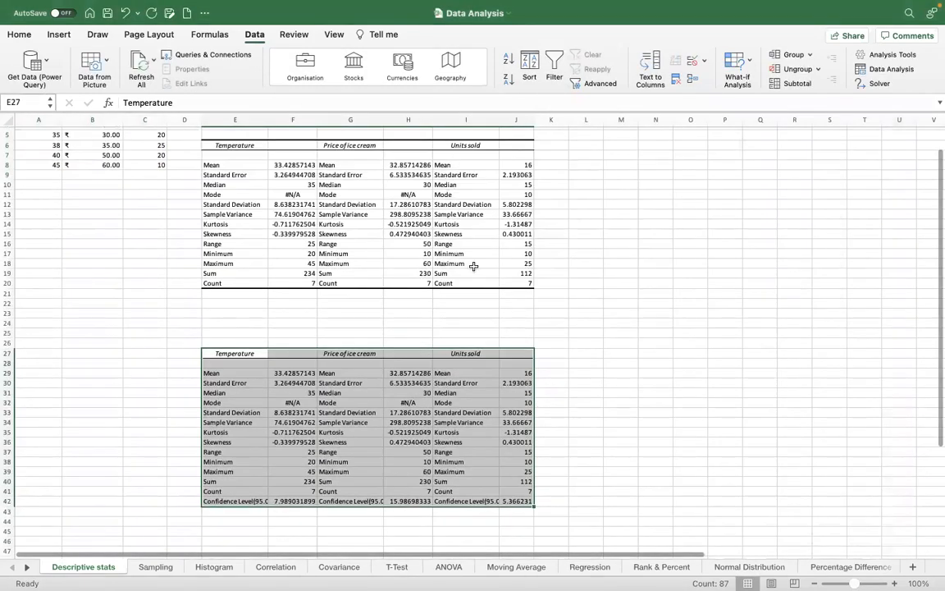
pyautogui.scroll(3, 427, 242)
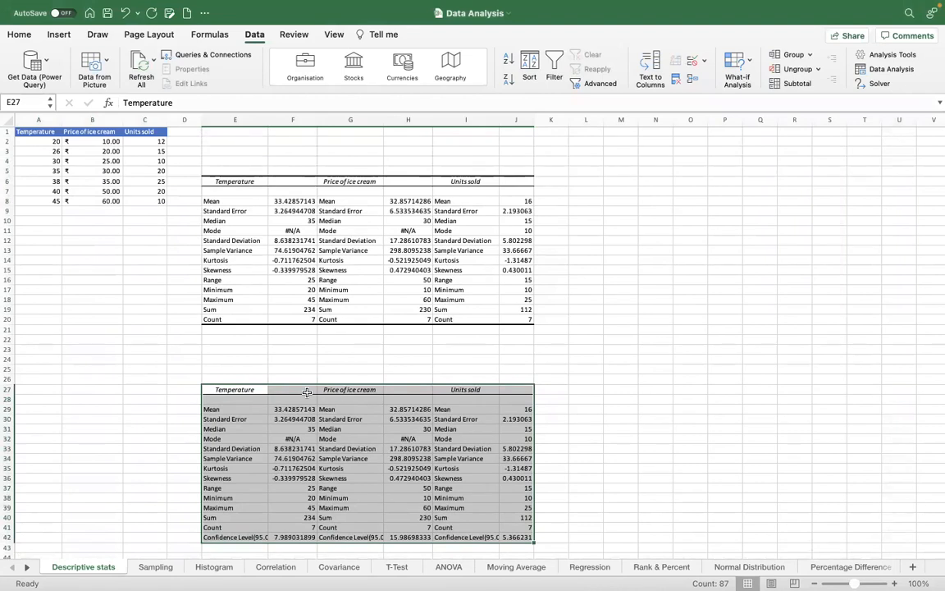
pyautogui.click(246, 537)
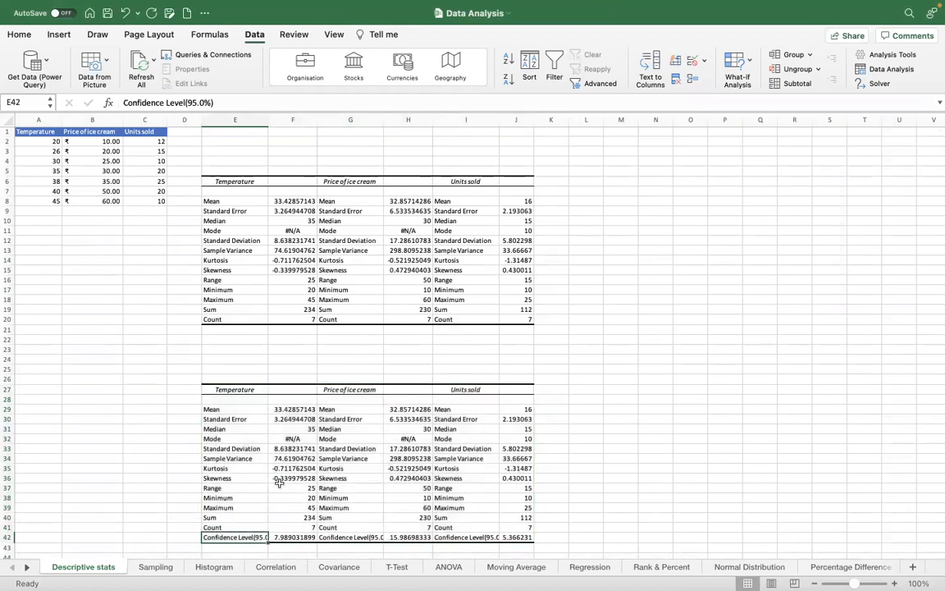
pyautogui.doubleClick(268, 122)
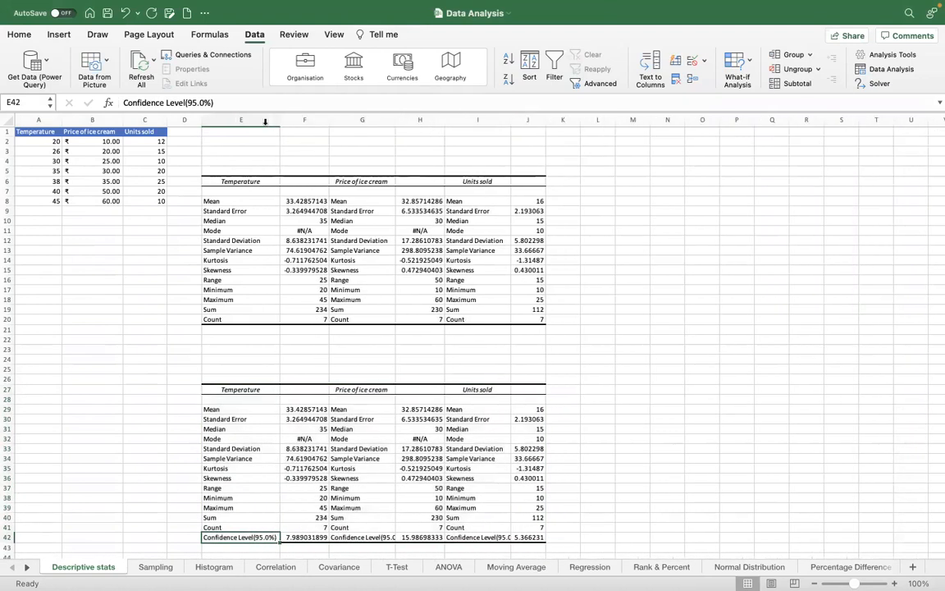
pyautogui.click(308, 537)
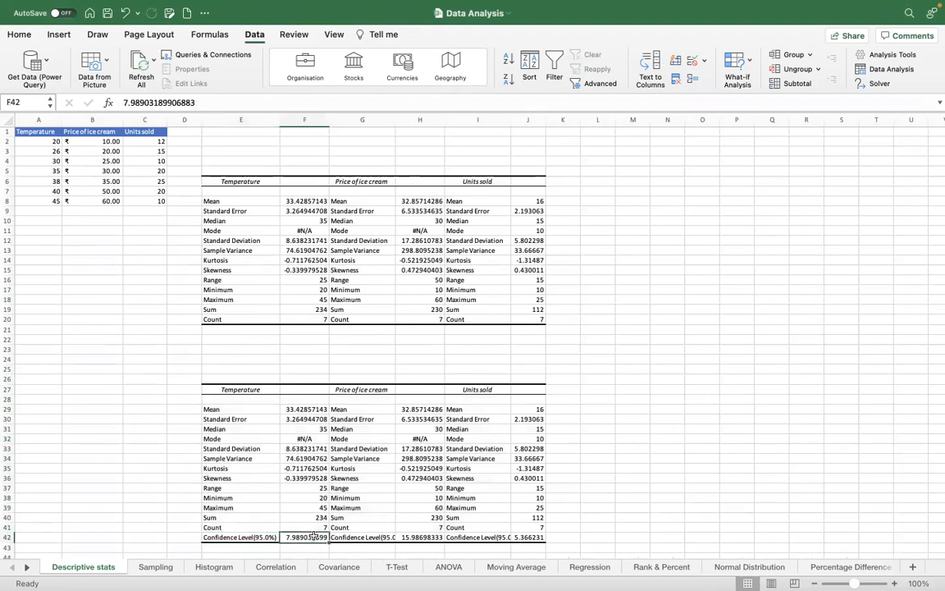
pyautogui.click(406, 537)
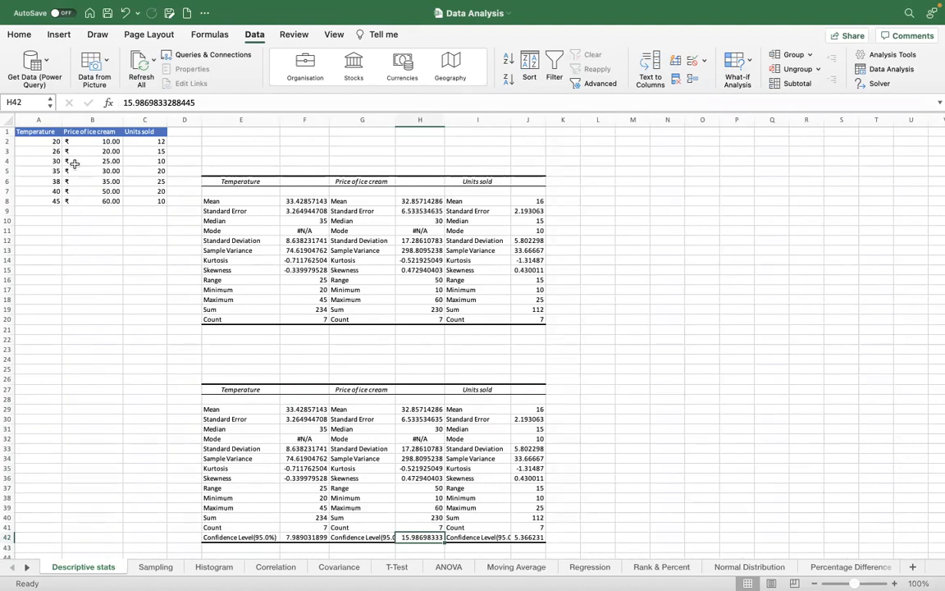
pyautogui.moveTo(42, 131); pyautogui.dragTo(139, 200)
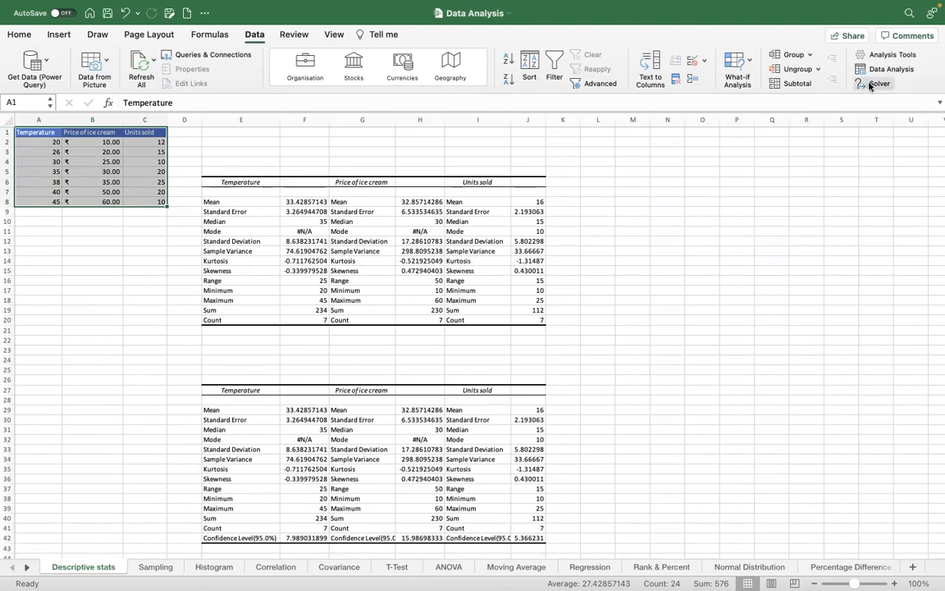
pyautogui.click(890, 69)
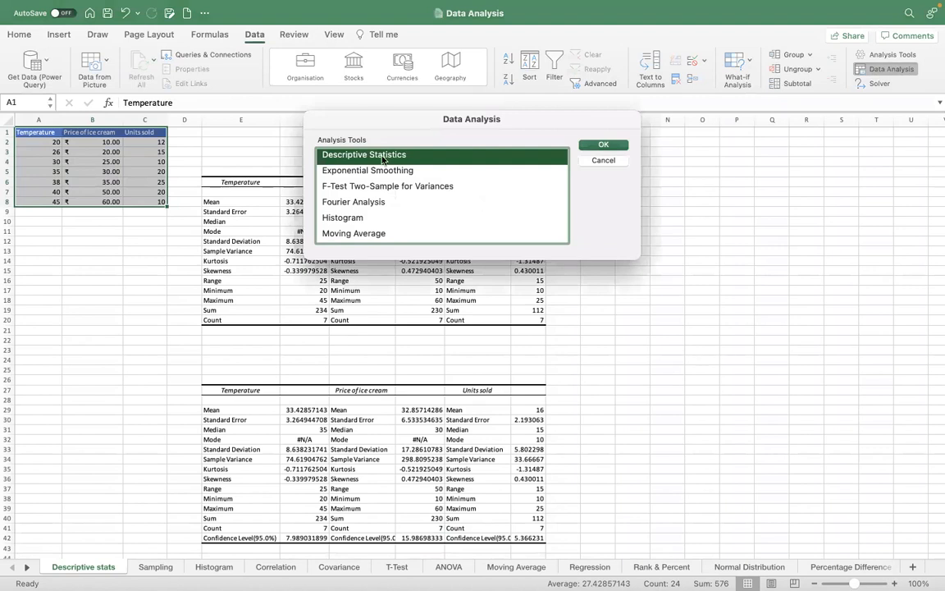
pyautogui.click(603, 144)
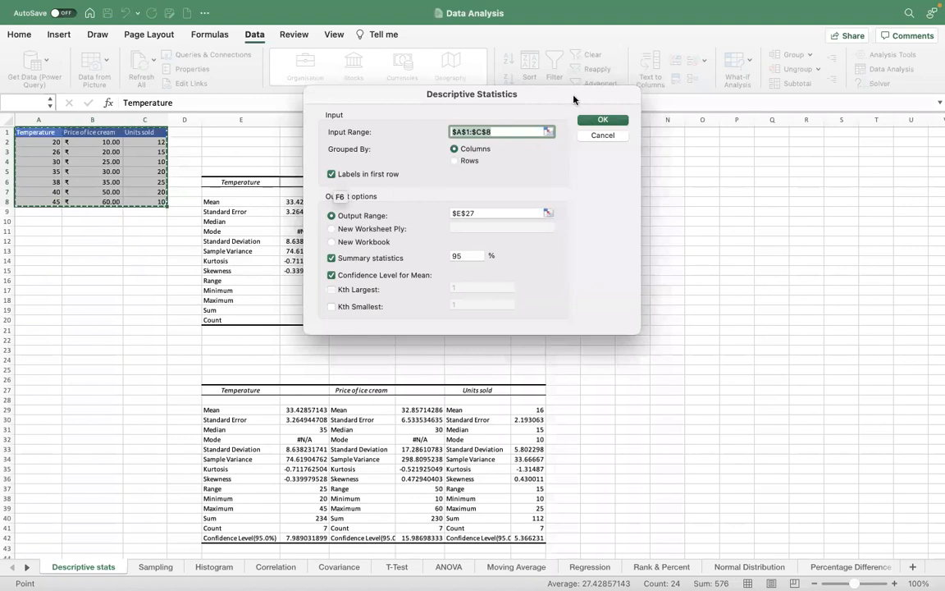
pyautogui.moveTo(569, 98); pyautogui.dragTo(790, 98)
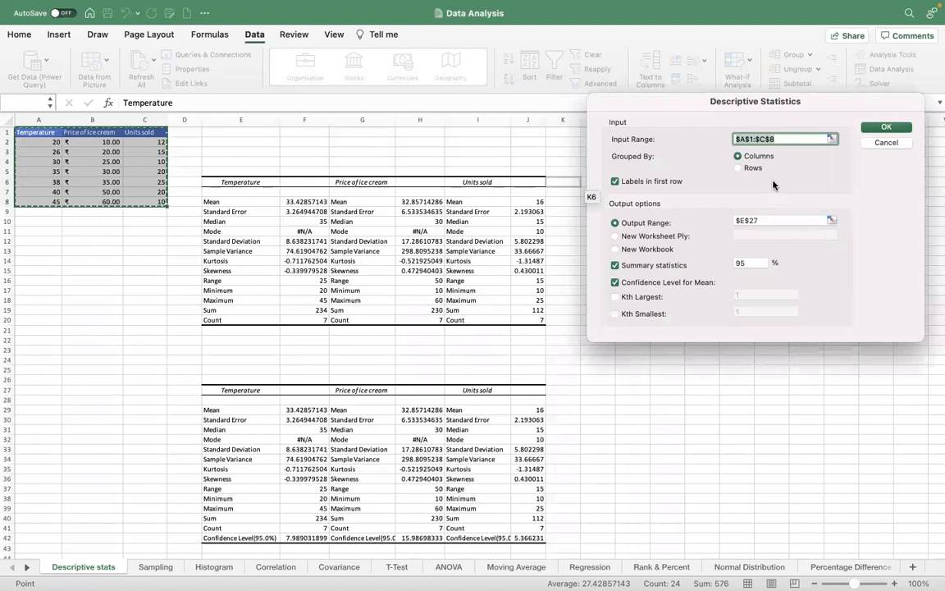
pyautogui.moveTo(790, 105); pyautogui.dragTo(664, 111)
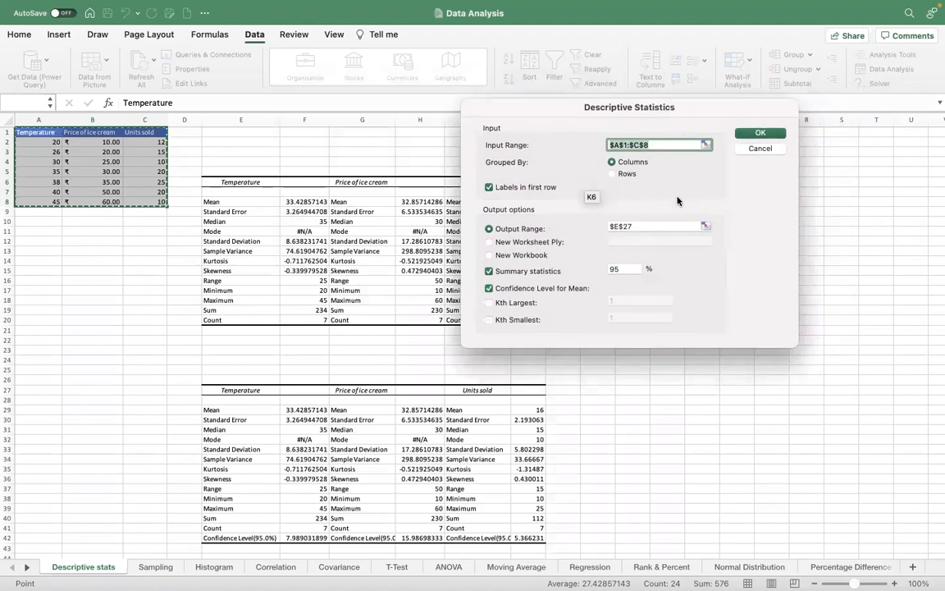
pyautogui.click(490, 271)
pyautogui.click(490, 243)
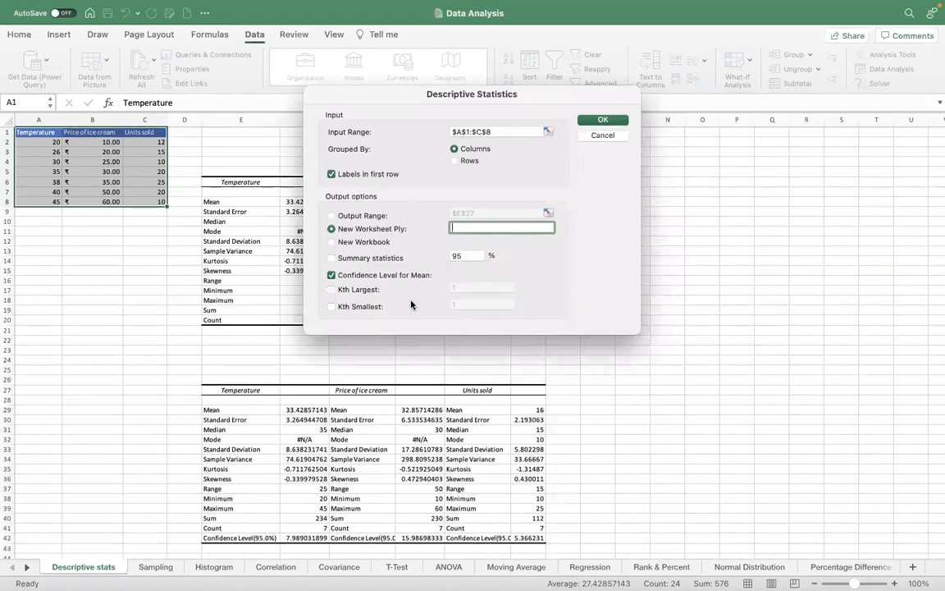
pyautogui.click(332, 243)
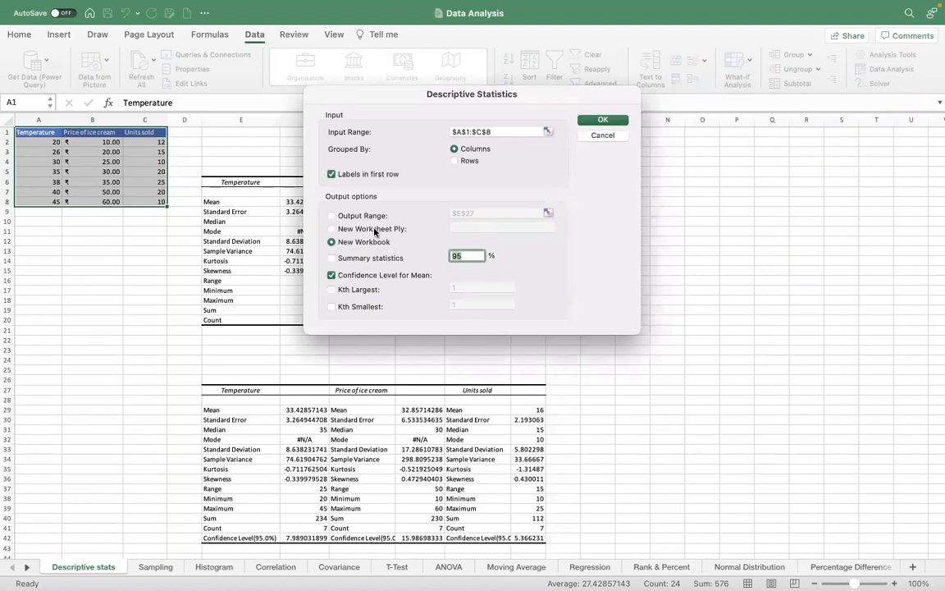
pyautogui.click(333, 216)
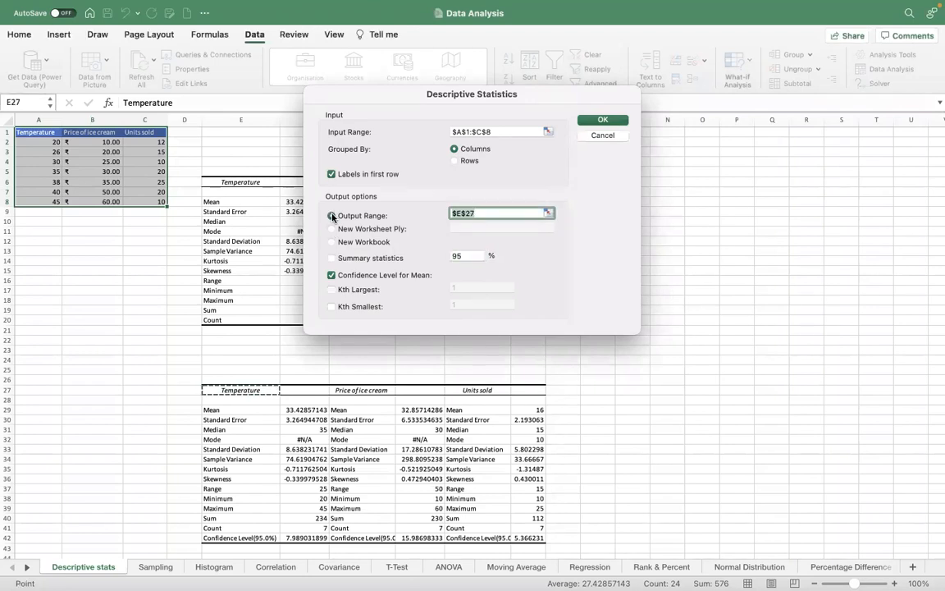
pyautogui.click(615, 137)
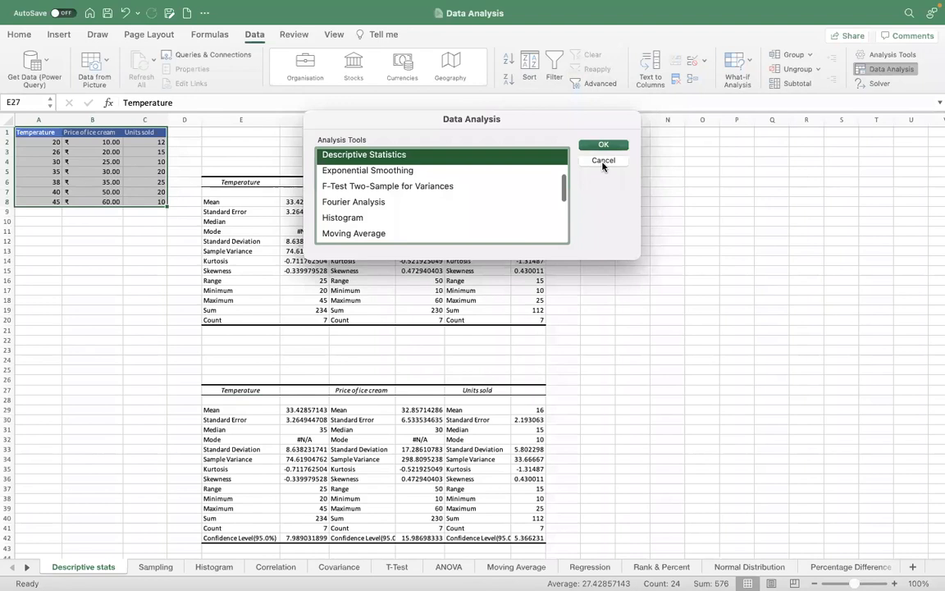
pyautogui.click(603, 161)
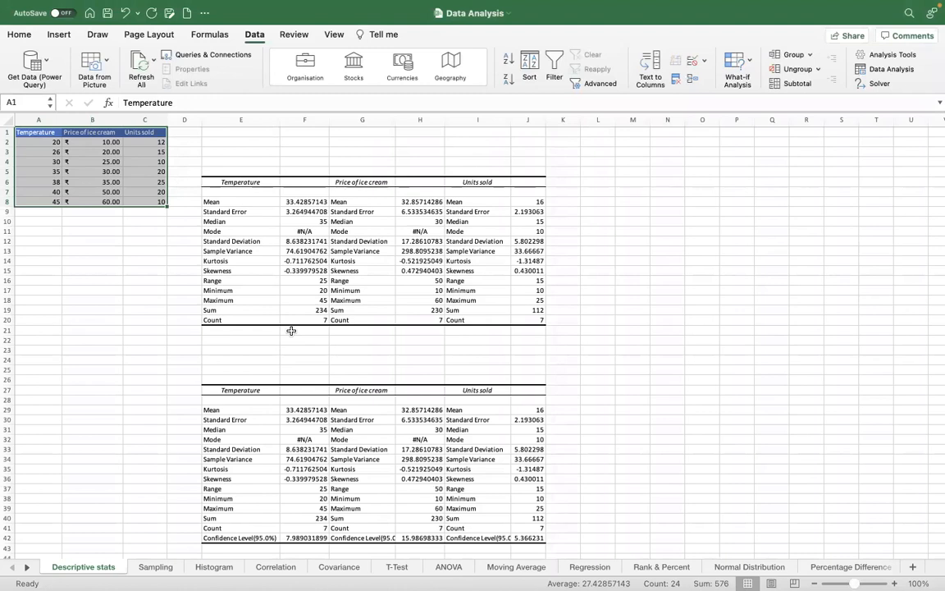
pyautogui.moveTo(261, 390); pyautogui.dragTo(303, 391)
pyautogui.moveTo(261, 391); pyautogui.dragTo(525, 391)
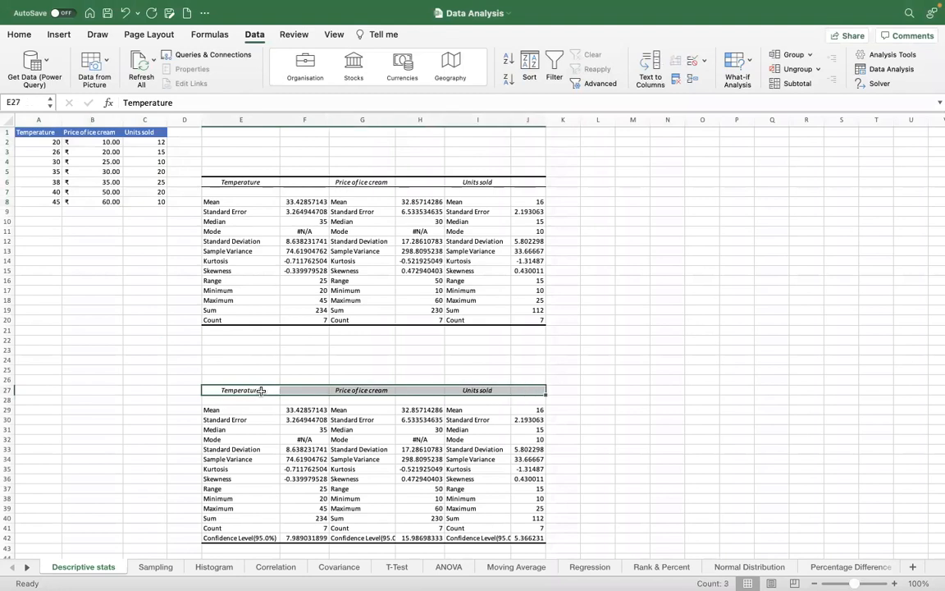
pyautogui.click(443, 362)
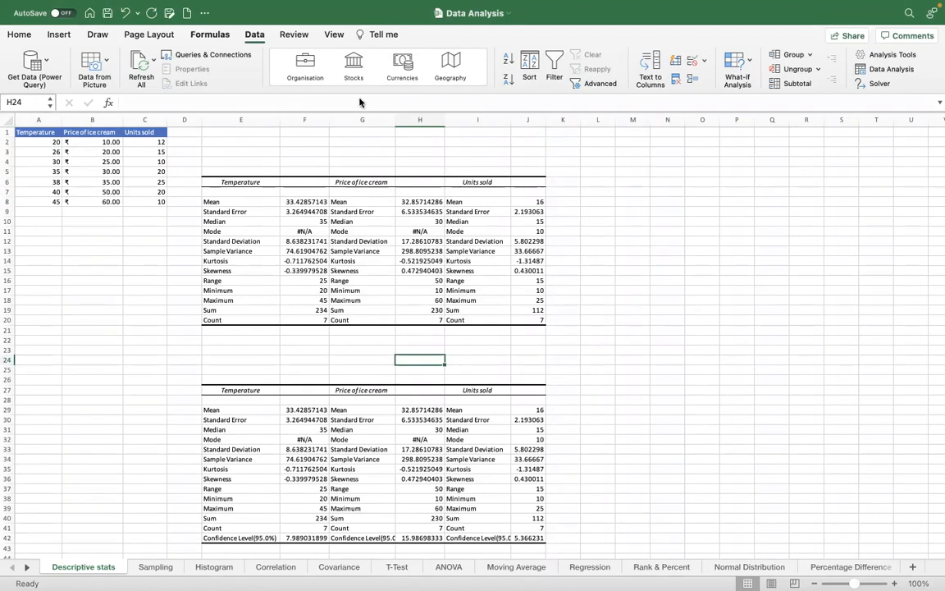
# - Switch to the Sampling sheet and open the Sampling analysis tool
pyautogui.click(153, 566)
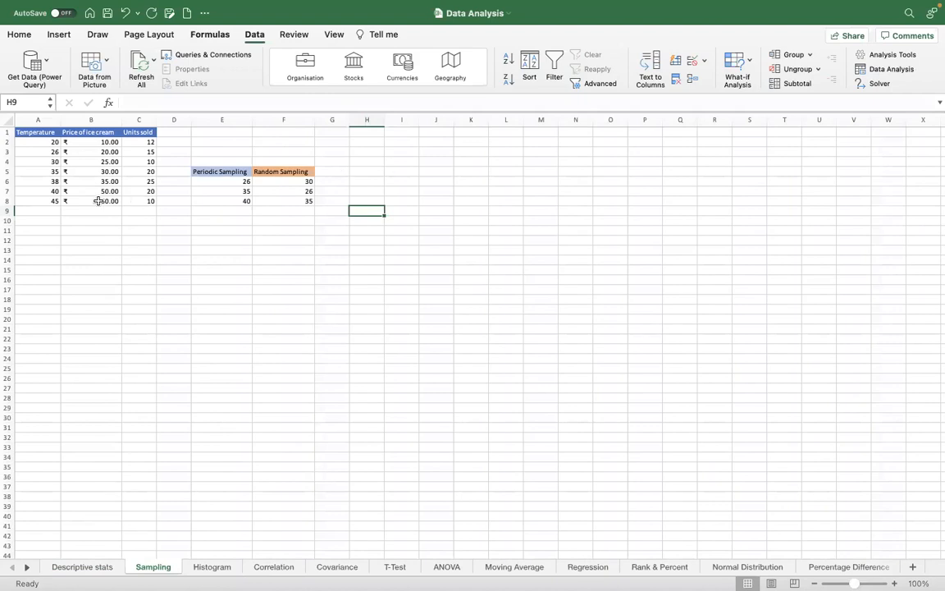
pyautogui.click(232, 180)
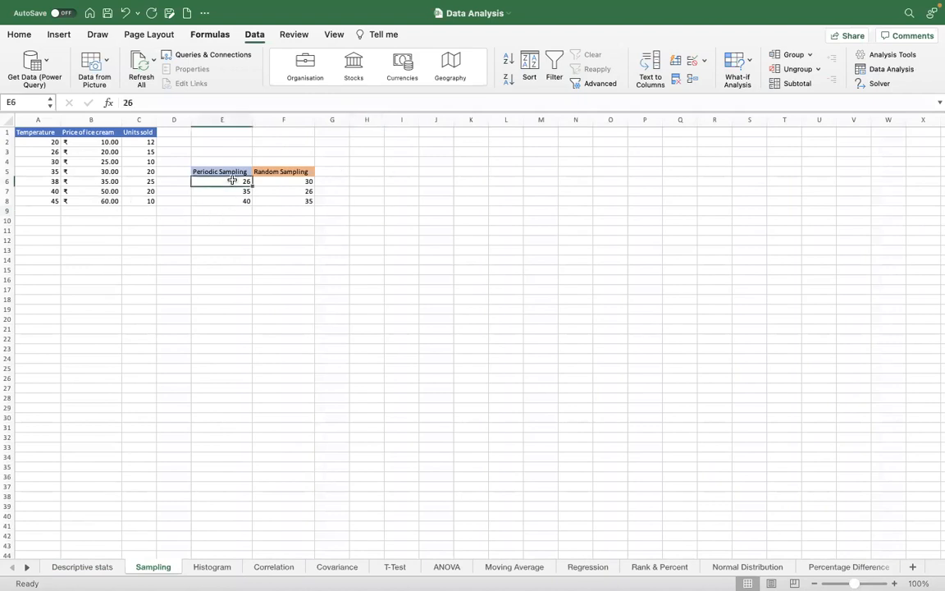
pyautogui.click(880, 69)
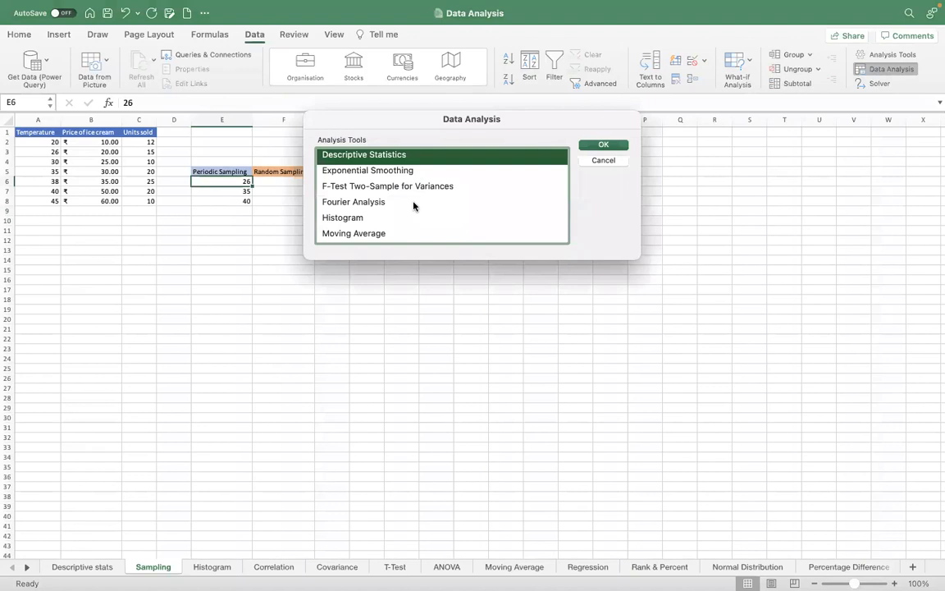
pyautogui.moveTo(515, 128); pyautogui.dragTo(586, 141)
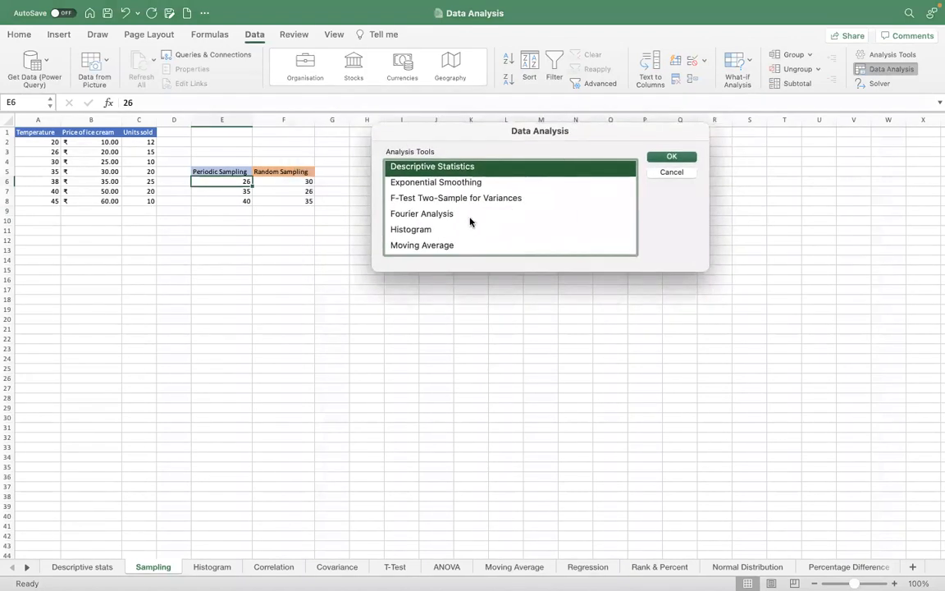
pyautogui.scroll(-2, 449, 224)
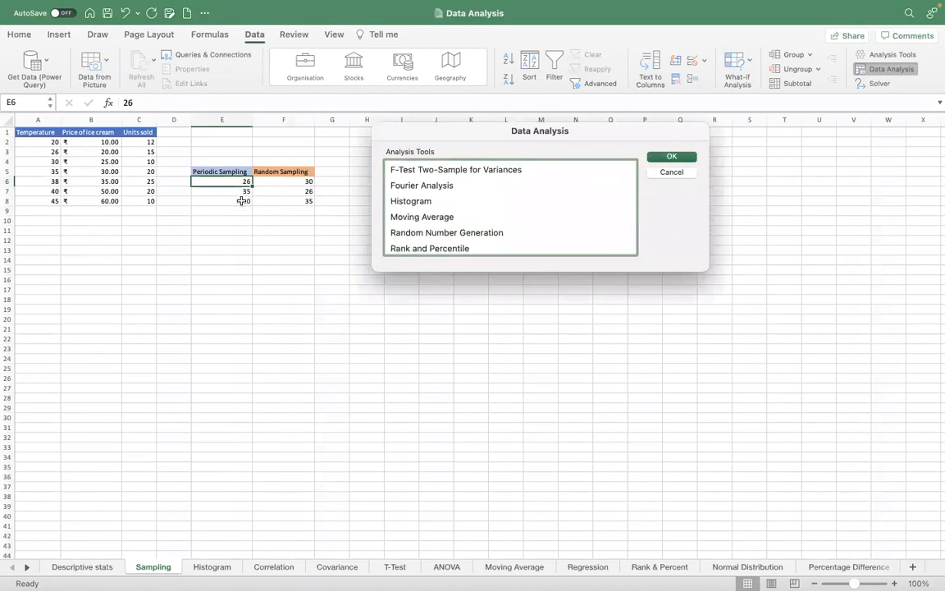
pyautogui.scroll(-5, 468, 221)
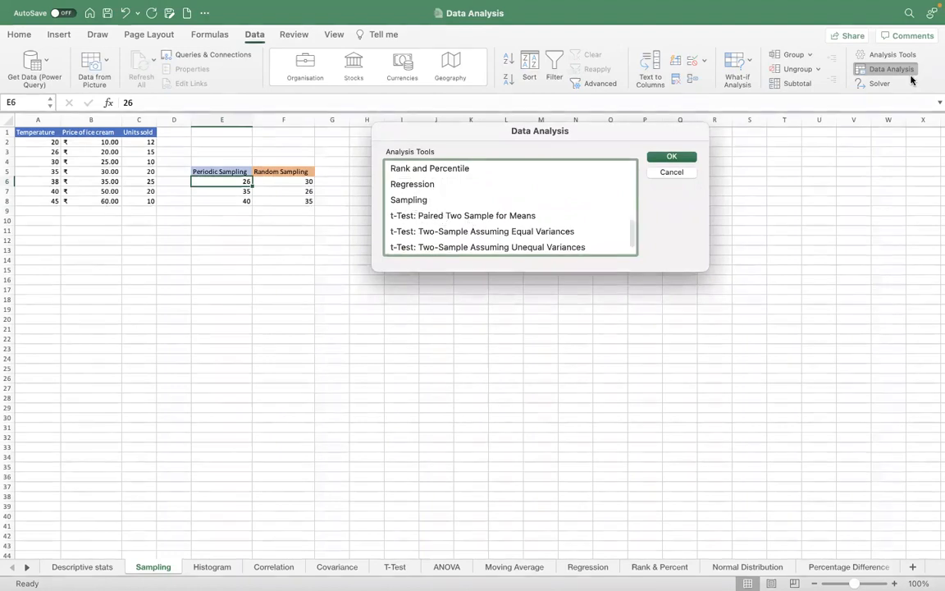
pyautogui.click(403, 200)
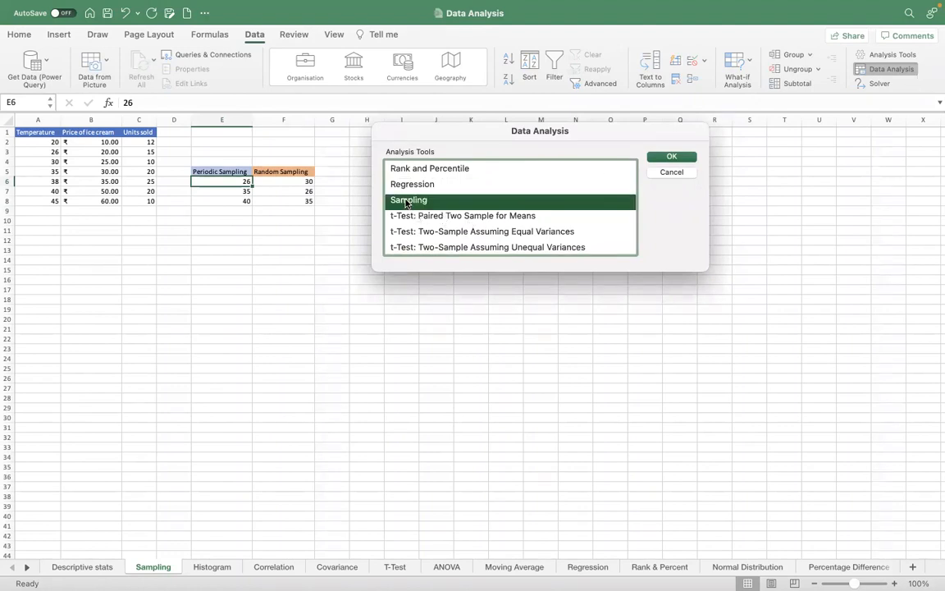
pyautogui.click(672, 156)
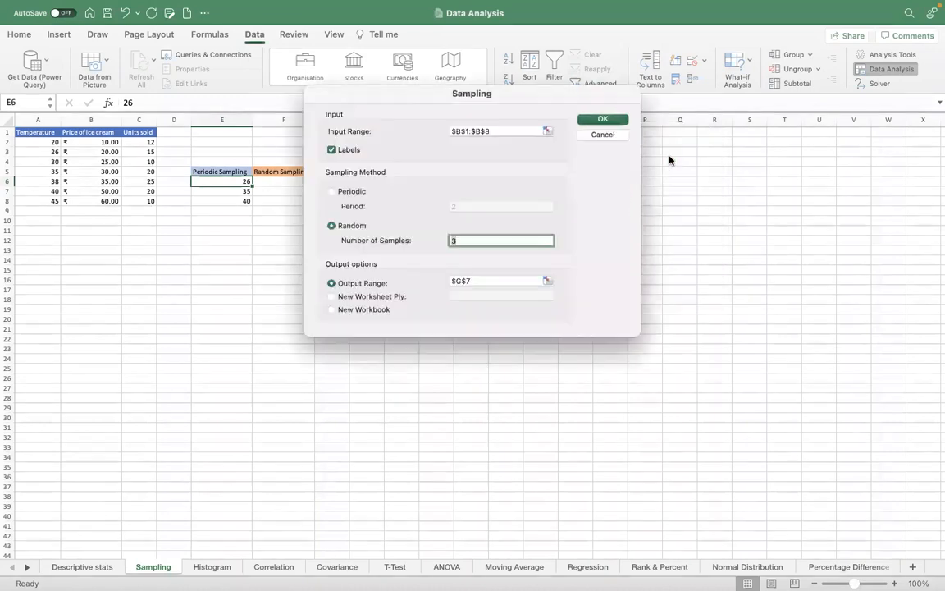
# - Set the Sampling input range to the temperature column with its header, $A$1:$A$8
pyautogui.moveTo(477, 99); pyautogui.dragTo(589, 106)
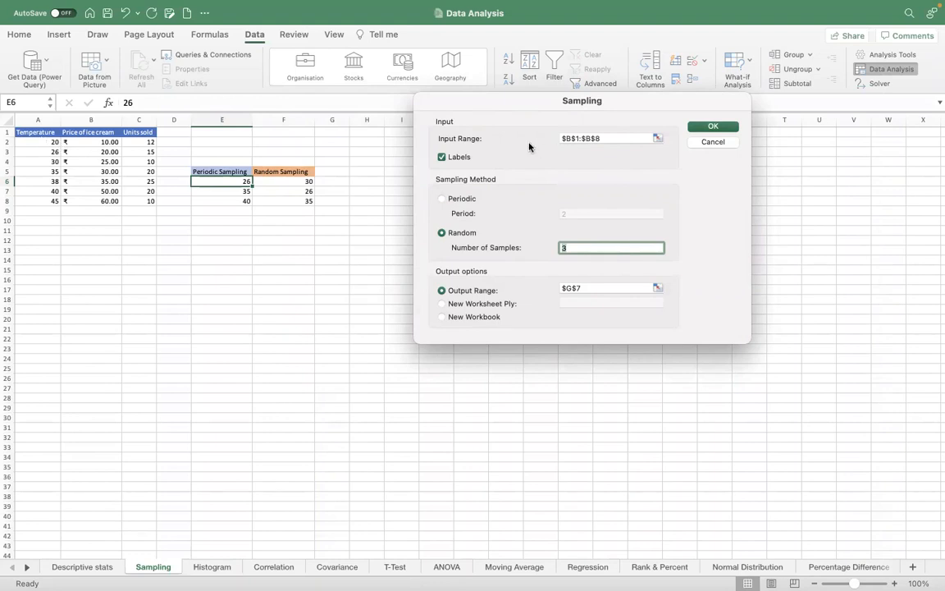
pyautogui.click(605, 138)
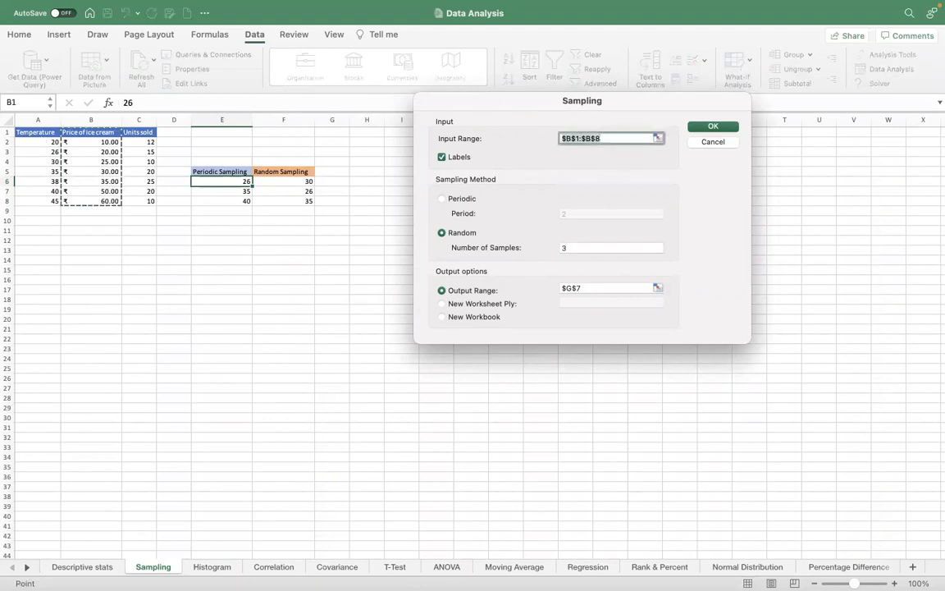
pyautogui.press('BackSpace')
pyautogui.moveTo(52, 142); pyautogui.dragTo(52, 200)
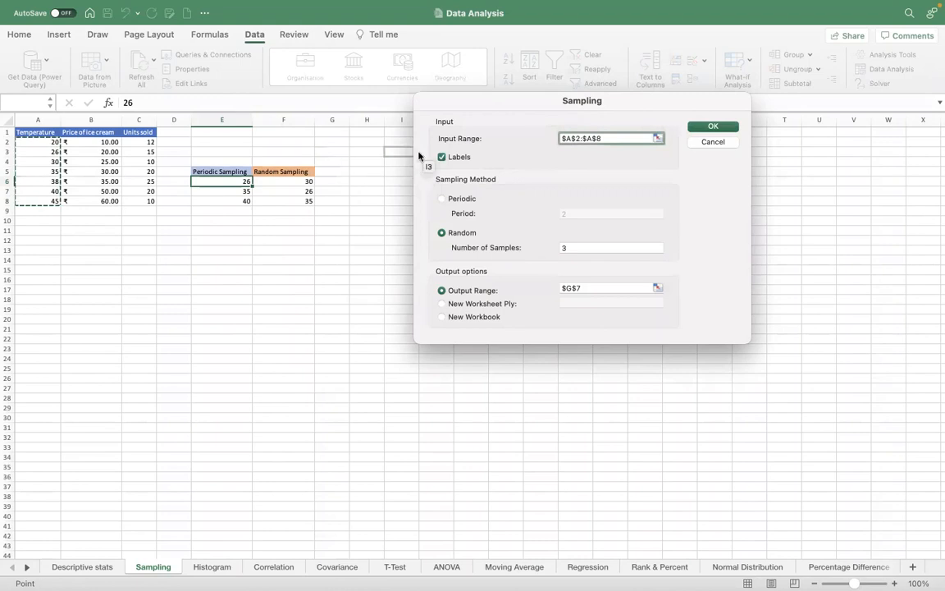
pyautogui.moveTo(36, 131); pyautogui.dragTo(44, 194)
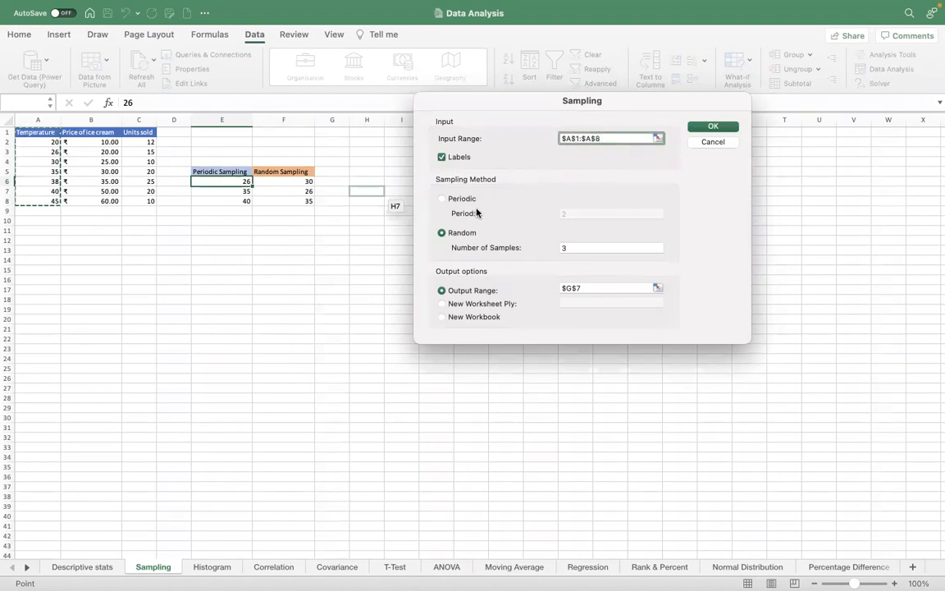
# - Generate a periodic sample with a period of 2 and output it at $E$12
pyautogui.click(442, 198)
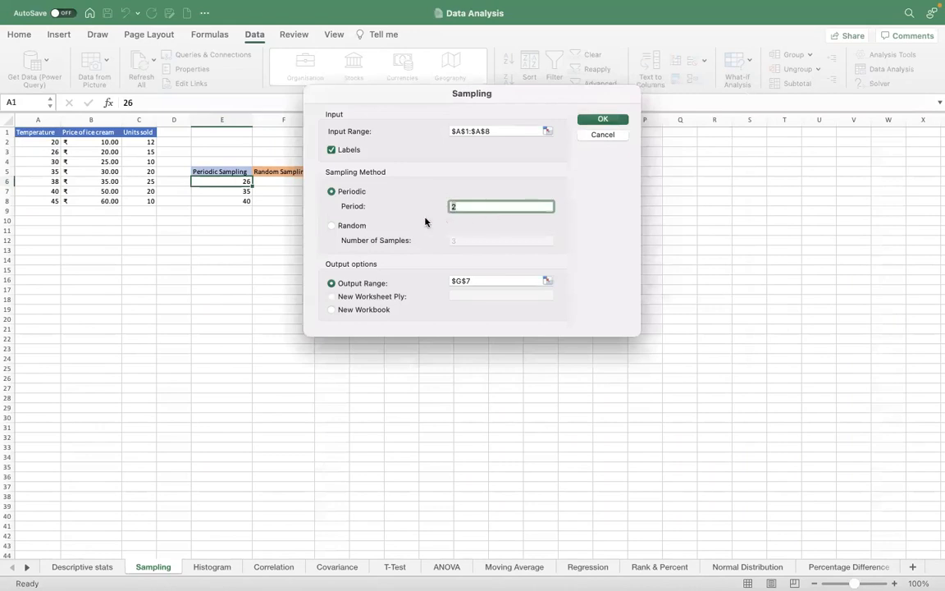
pyautogui.click(463, 208)
pyautogui.click(488, 282)
pyautogui.press('BackSpace')
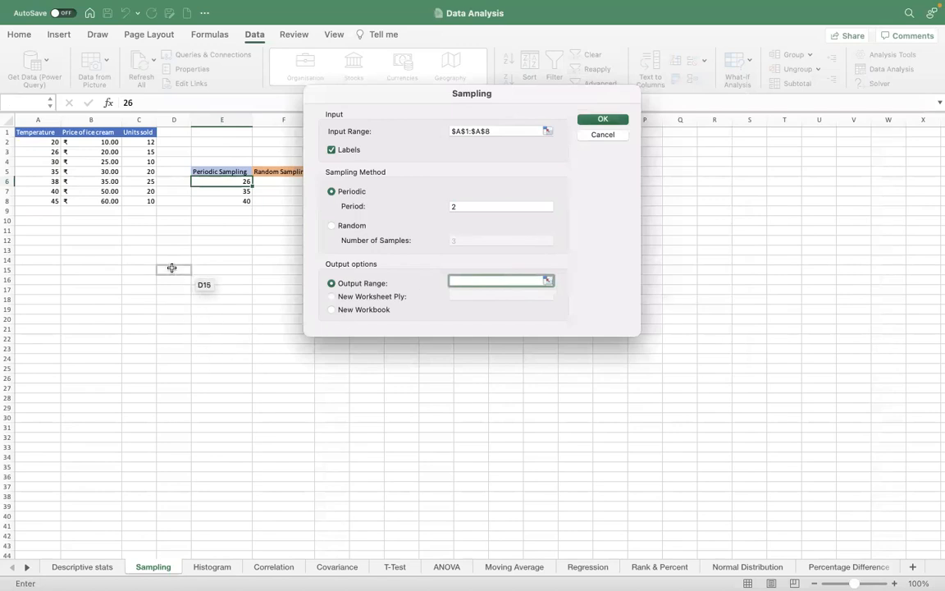
pyautogui.click(220, 240)
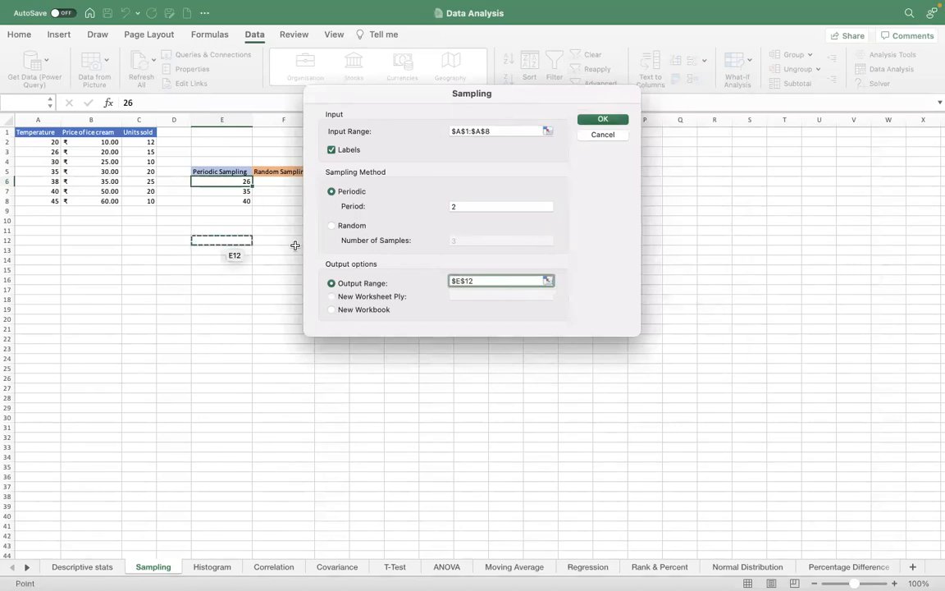
pyautogui.click(603, 120)
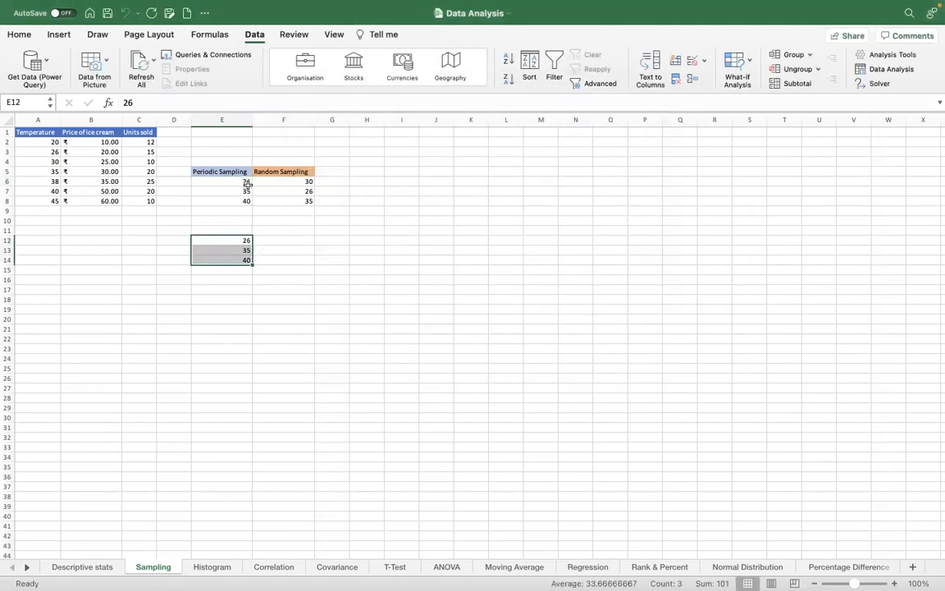
# - Check every second value in the temperature column against the periodic sample and review the two sampling headings
pyautogui.click(48, 152)
pyautogui.click(50, 172)
pyautogui.click(49, 190)
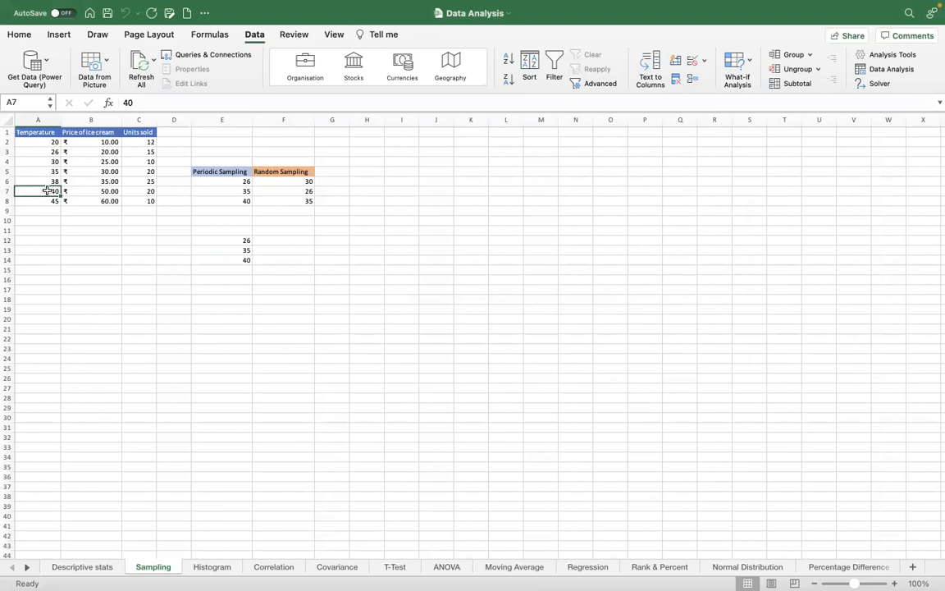
pyautogui.click(51, 141)
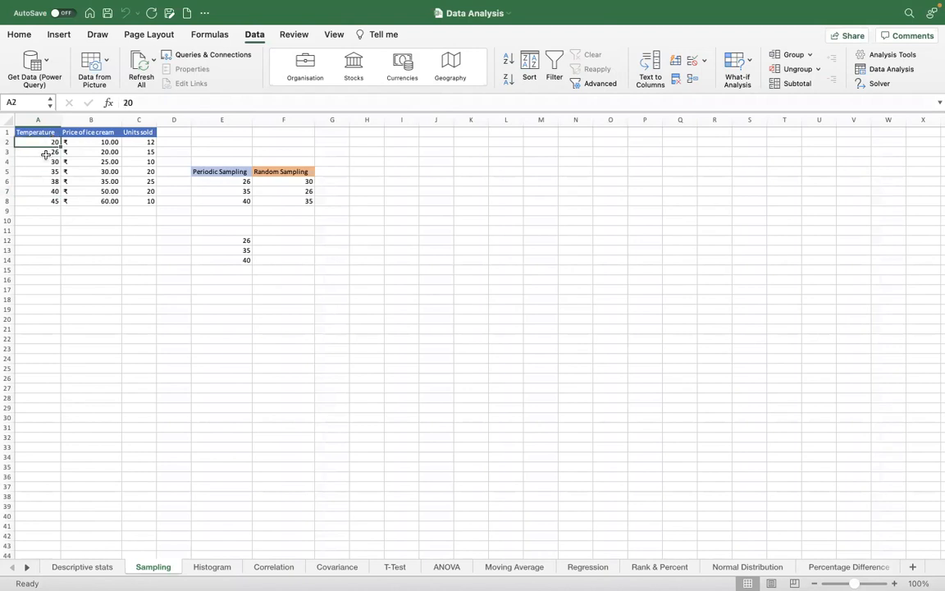
pyautogui.click(44, 153)
pyautogui.click(47, 161)
pyautogui.click(49, 170)
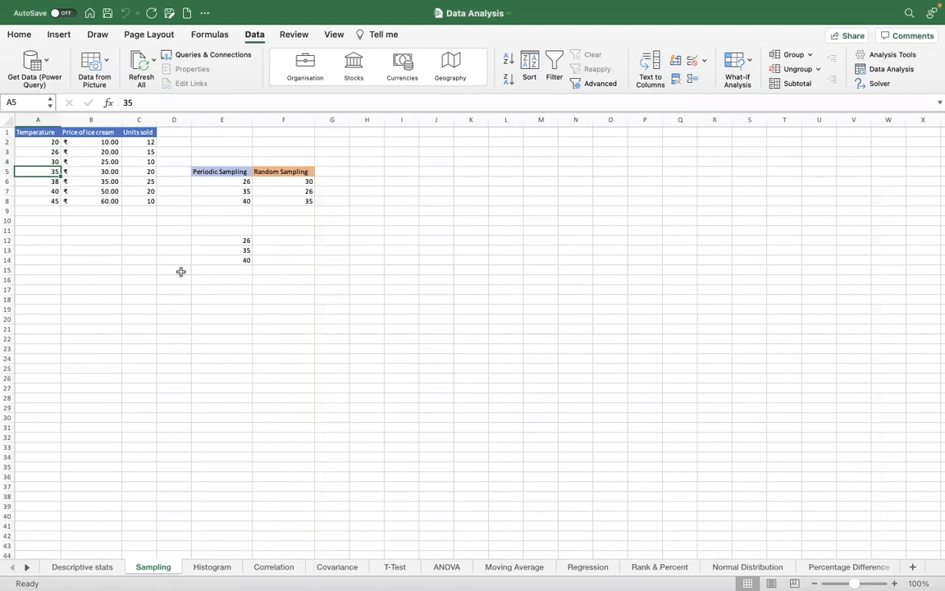
pyautogui.click(222, 170)
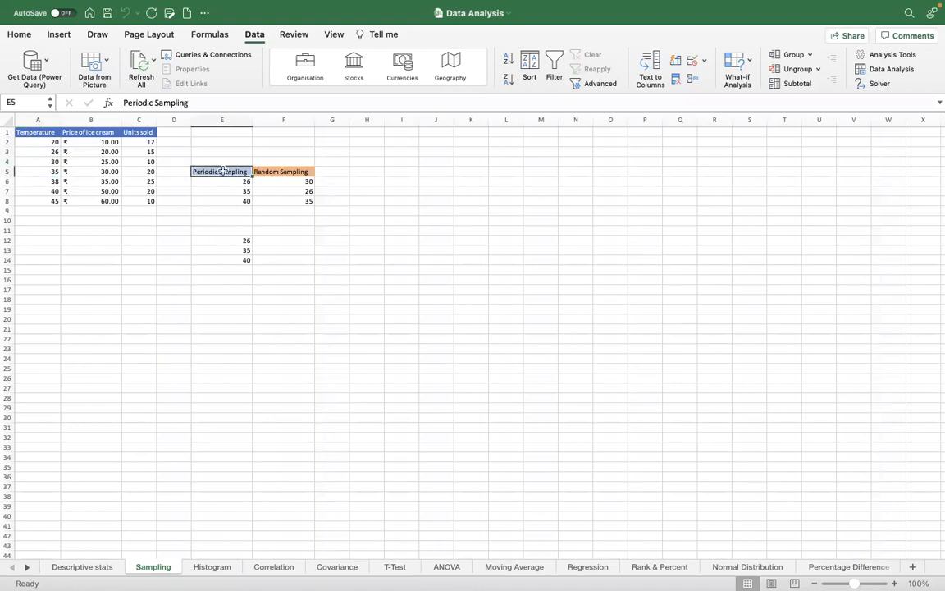
pyautogui.click(292, 173)
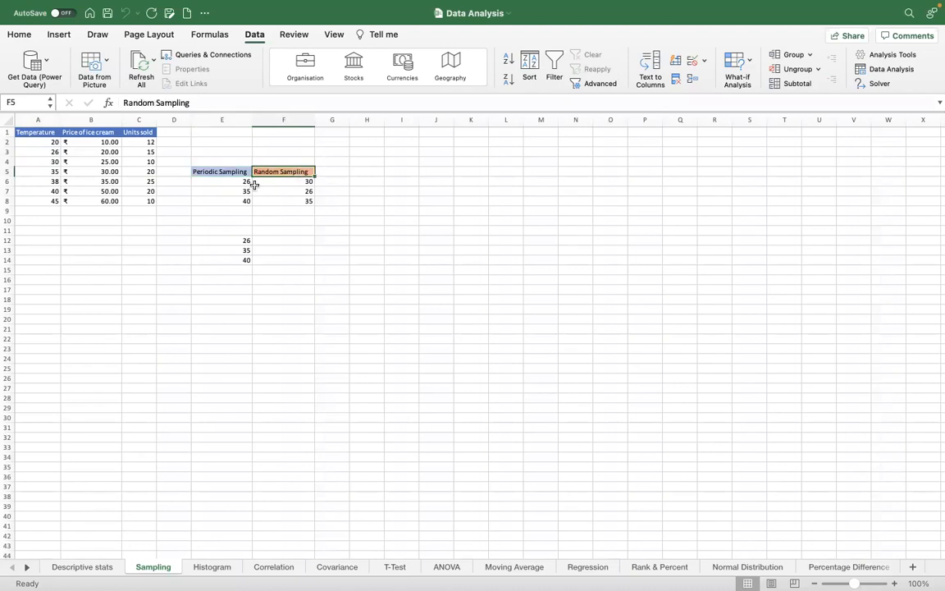
# - Run the Sampling tool again on $A$1:$A$8 with 3 random samples, output at $F$12
pyautogui.click(884, 69)
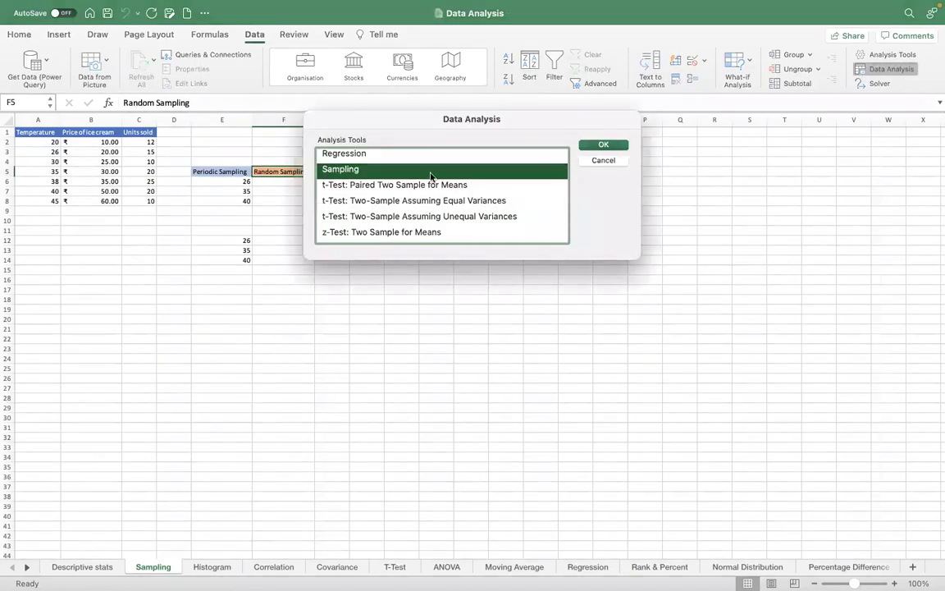
pyautogui.click(603, 145)
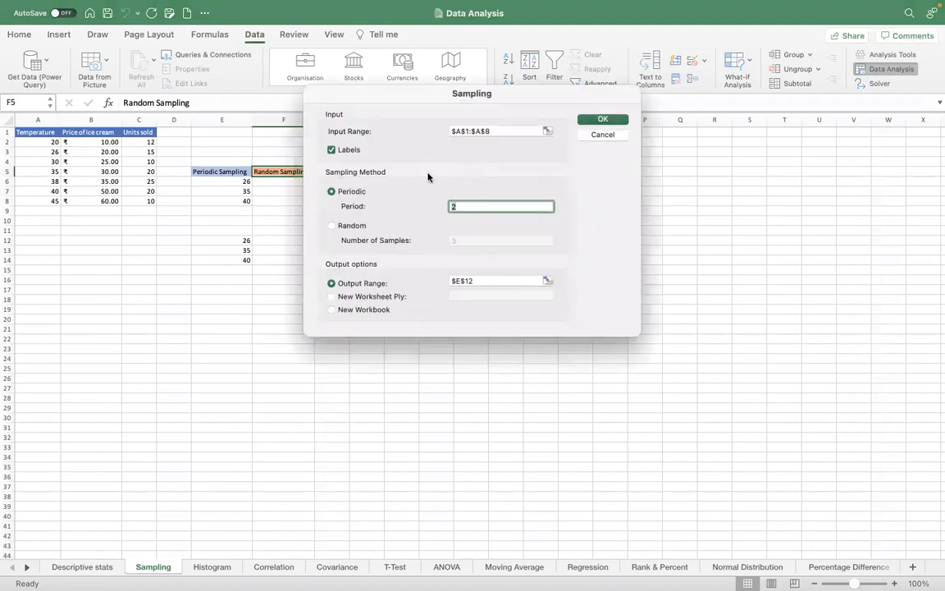
pyautogui.moveTo(461, 97); pyautogui.dragTo(512, 105)
pyautogui.click(383, 233)
pyautogui.click(490, 241)
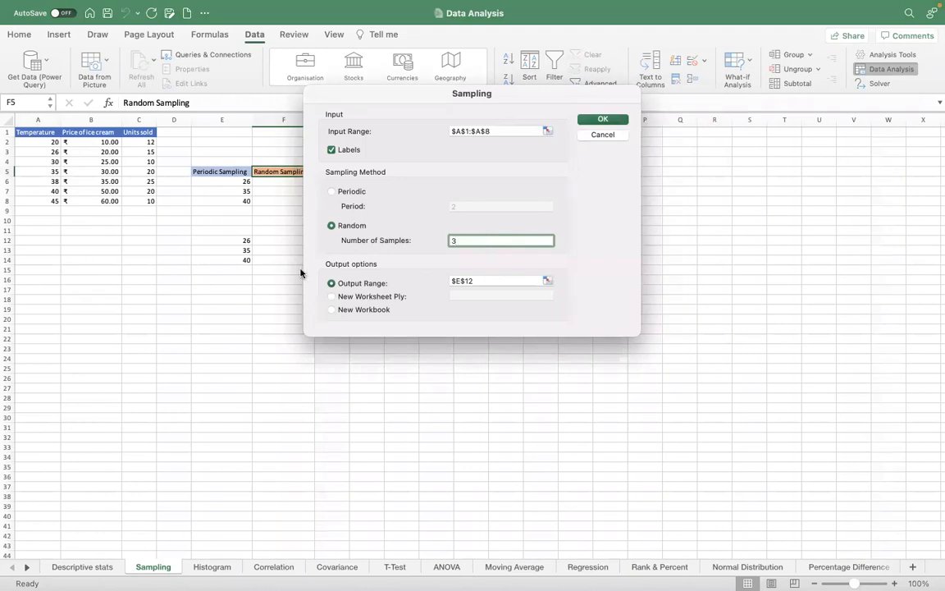
pyautogui.click(483, 280)
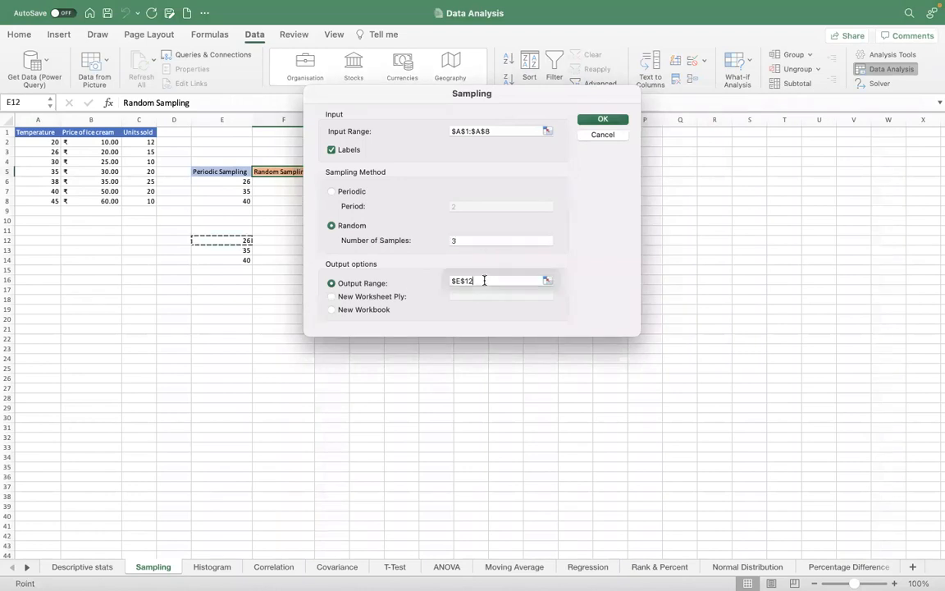
pyautogui.click(268, 238)
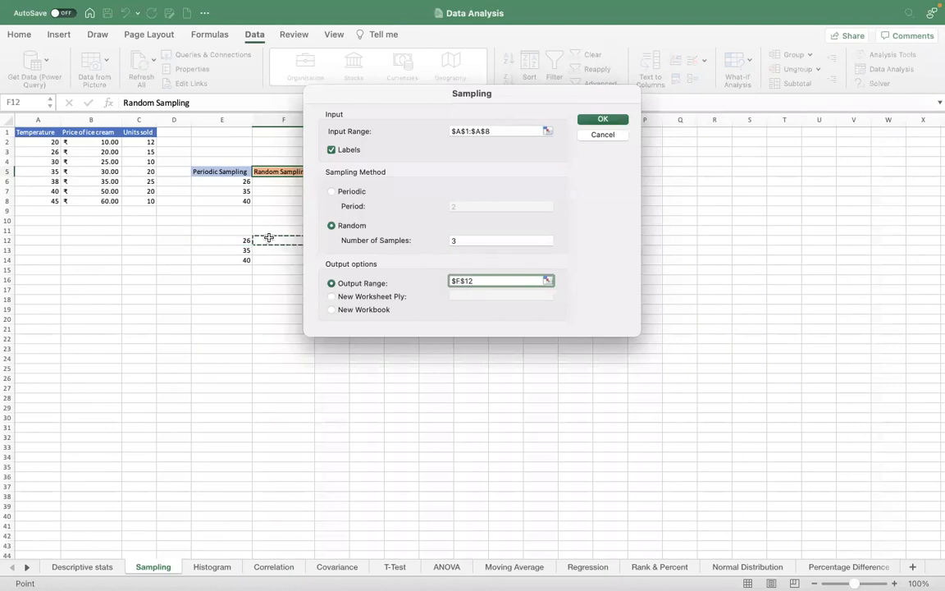
pyautogui.click(611, 123)
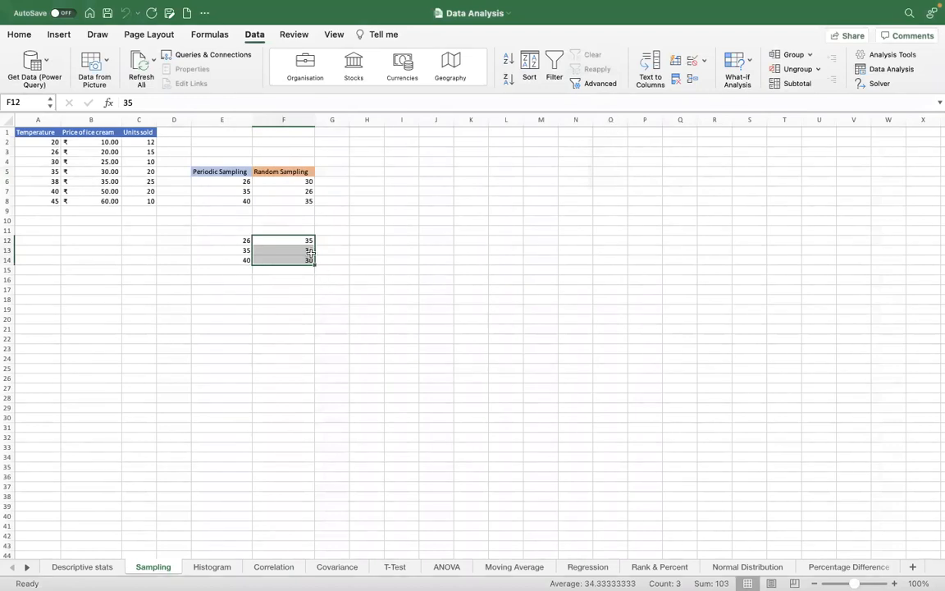
# - Compare the new periodic and random samples in E12:F14 with the earlier ones in E6:F8
pyautogui.click(236, 188)
pyautogui.press('Up')
pyautogui.hotkey('shift', 'Down')
pyautogui.hotkey('shift', 'Down')
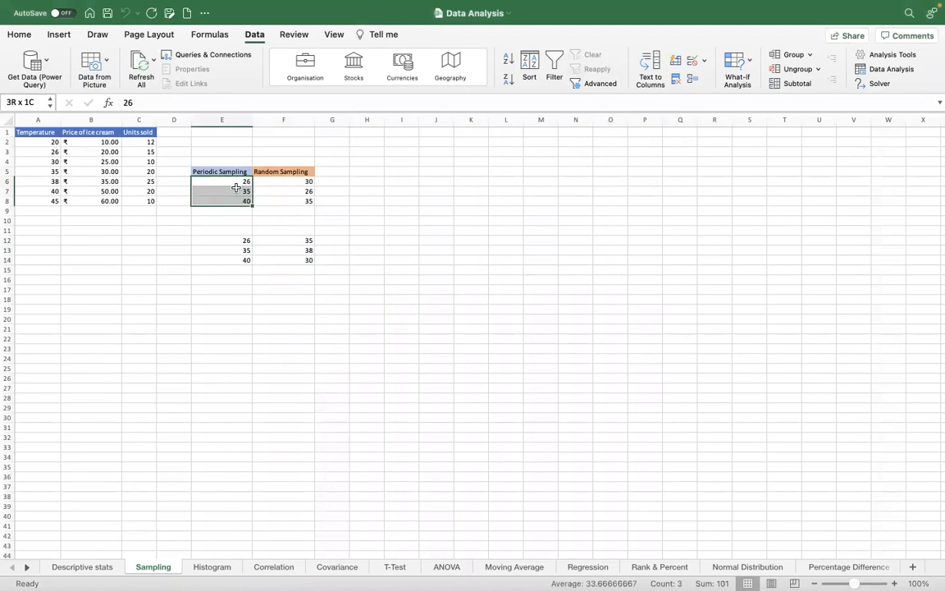
pyautogui.click(237, 241)
pyautogui.hotkey('shift', 'Down')
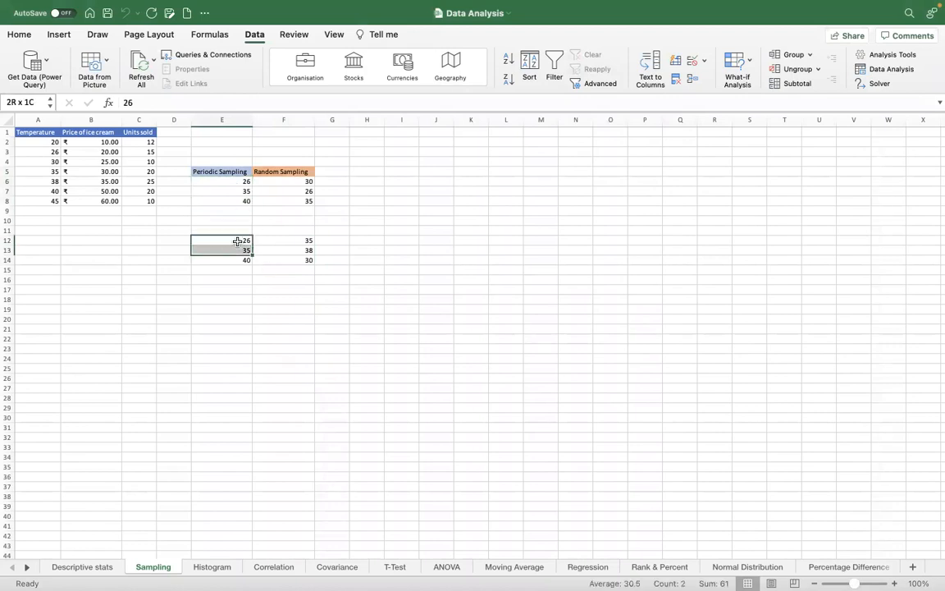
pyautogui.hotkey('shift', 'Down')
pyautogui.click(294, 181)
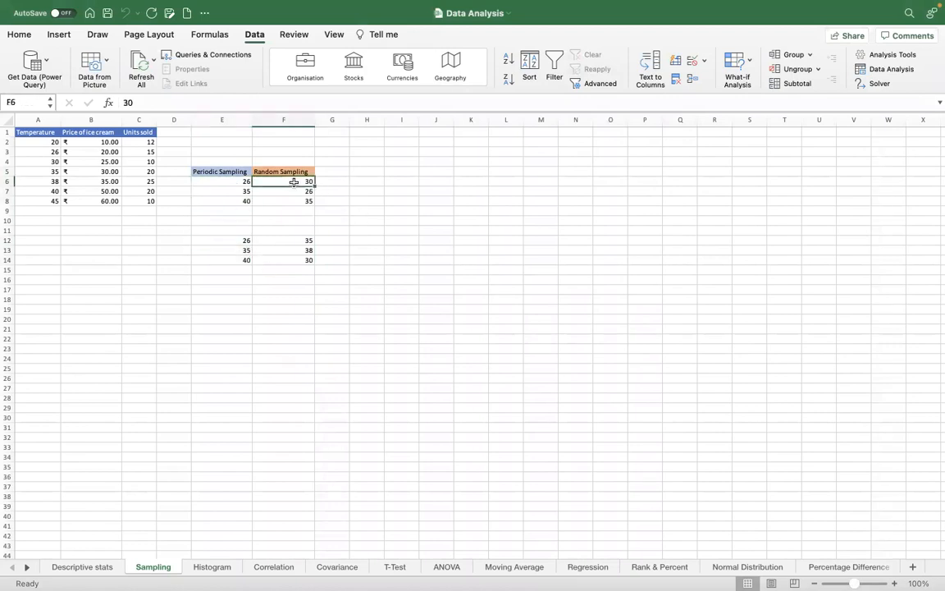
pyautogui.hotkey('shift', 'Down')
pyautogui.hotkey('shift', 'Down')
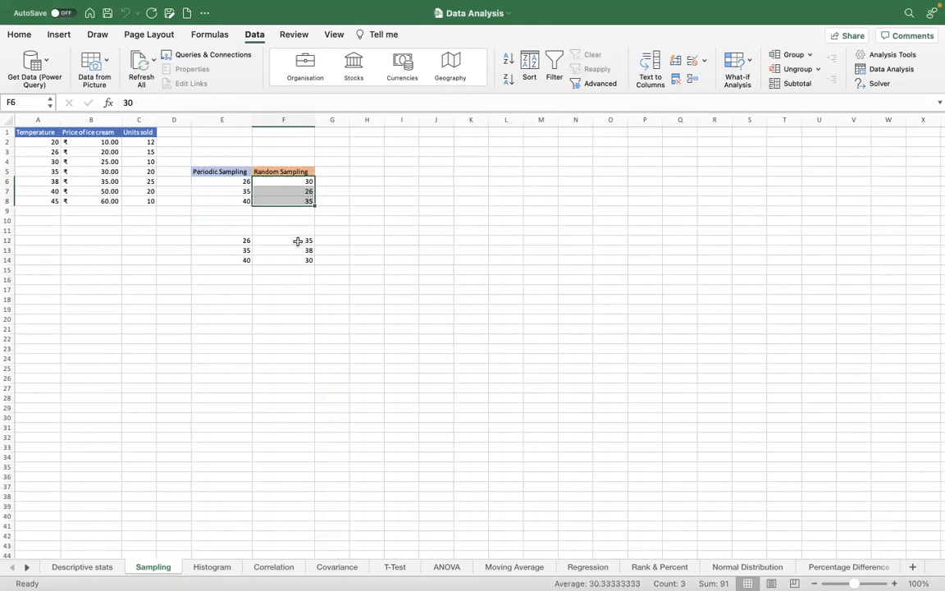
pyautogui.click(298, 240)
pyautogui.hotkey('shift', 'Down')
pyautogui.hotkey('shift', 'Down')
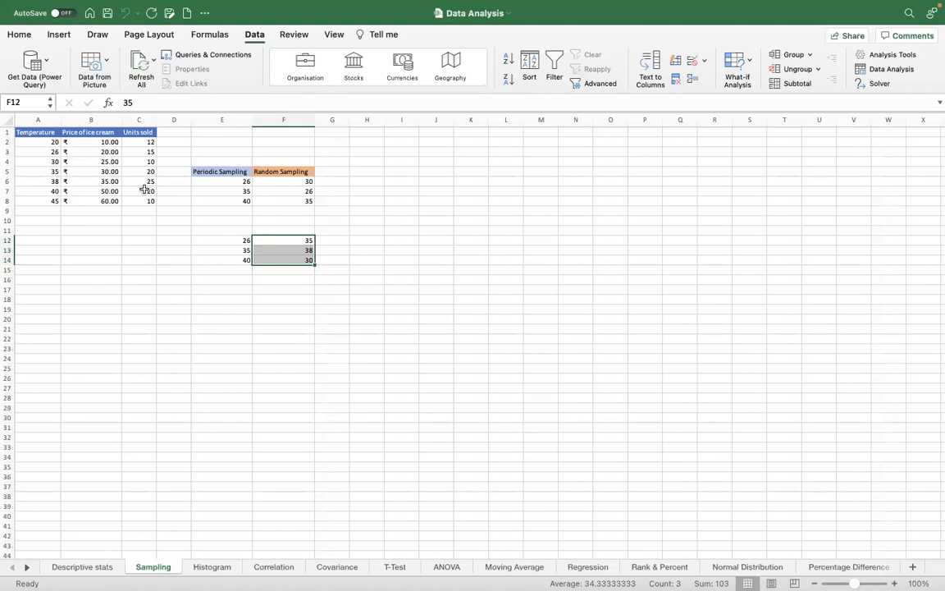
pyautogui.click(246, 239)
pyautogui.click(302, 240)
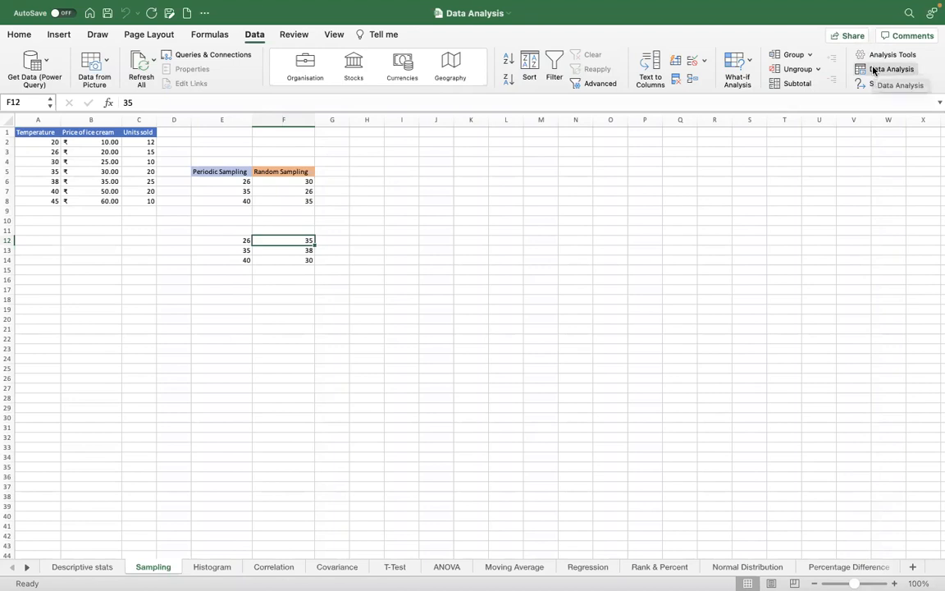
pyautogui.moveTo(246, 240); pyautogui.dragTo(244, 260)
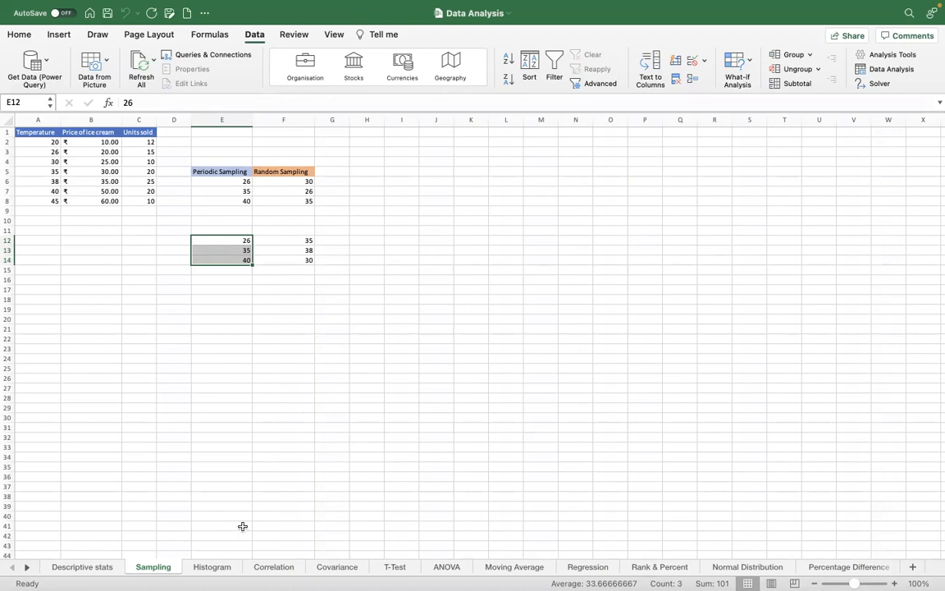
# - Switch to the Histogram sheet and review the temperature values in A2:A14 and the bins in C4:C8
pyautogui.click(210, 567)
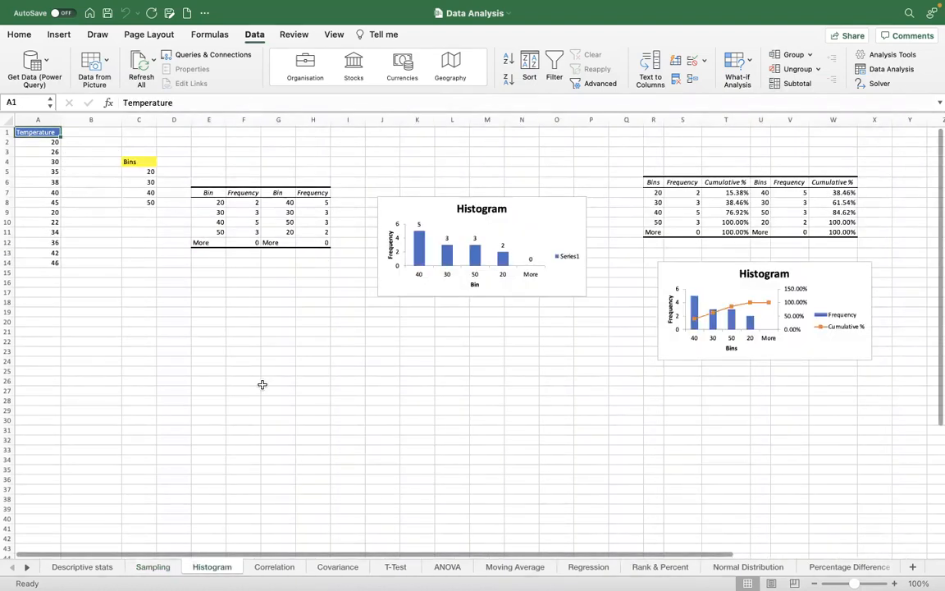
pyautogui.press('Down')
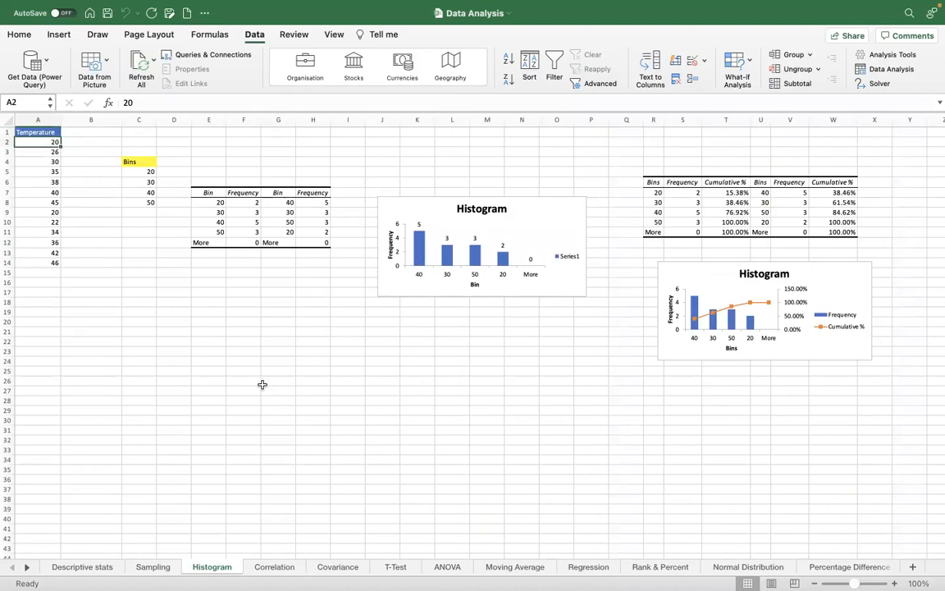
pyautogui.hotkey('ctrl', 'shift', 'Down')
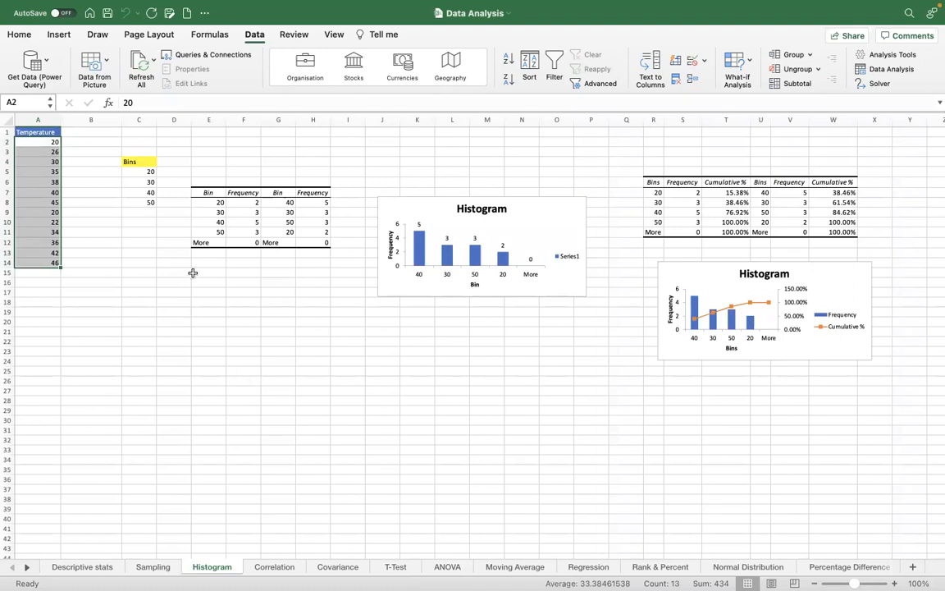
pyautogui.click(148, 162)
pyautogui.moveTo(148, 162); pyautogui.dragTo(148, 202)
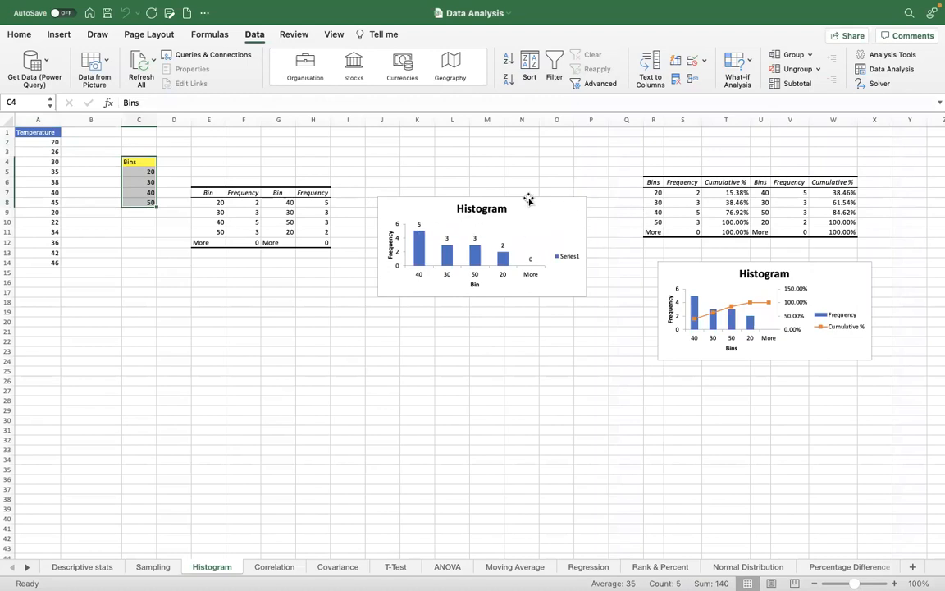
# - Select the temperature data in A1:A14 and open the Histogram analysis tool
pyautogui.click(50, 132)
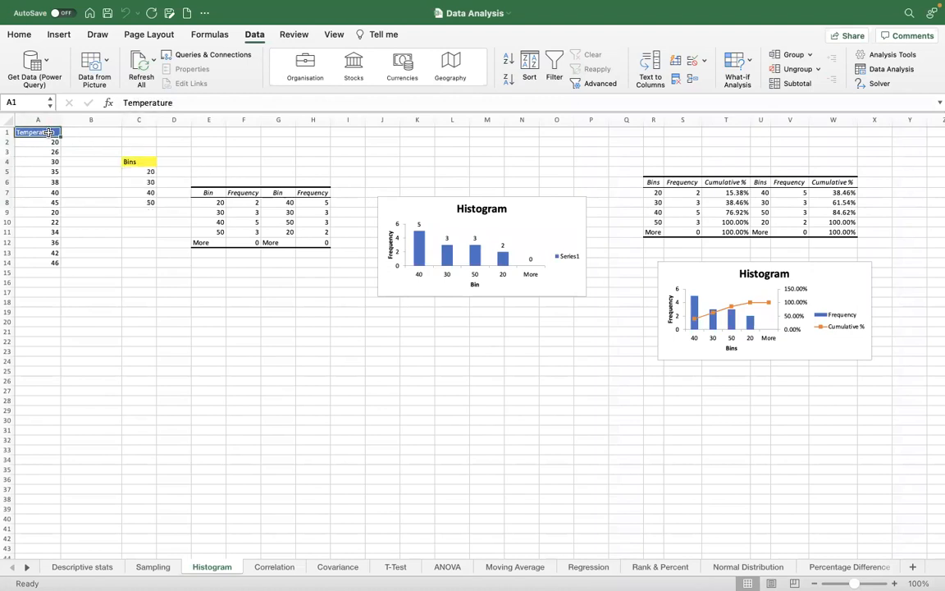
pyautogui.moveTo(50, 132); pyautogui.dragTo(41, 263)
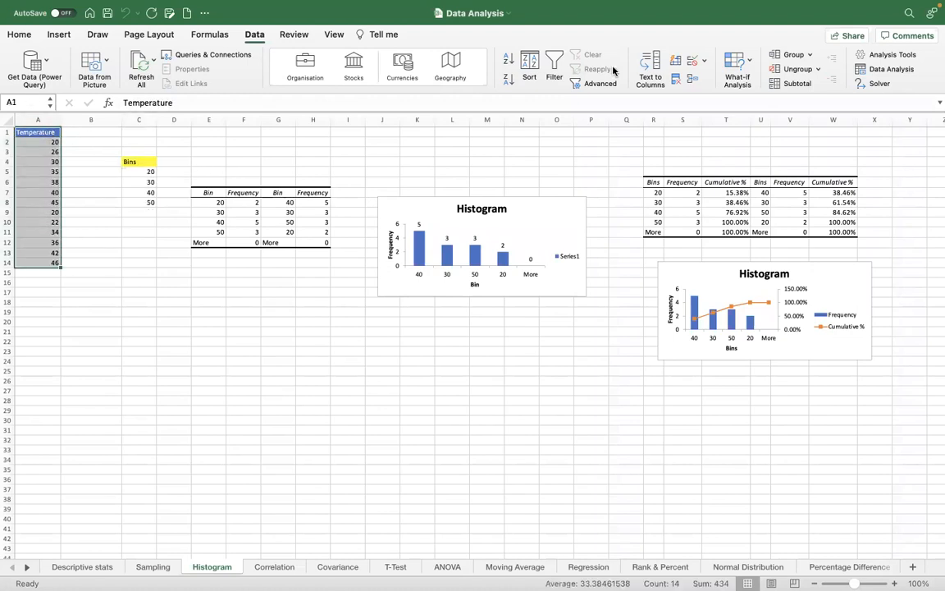
pyautogui.click(890, 70)
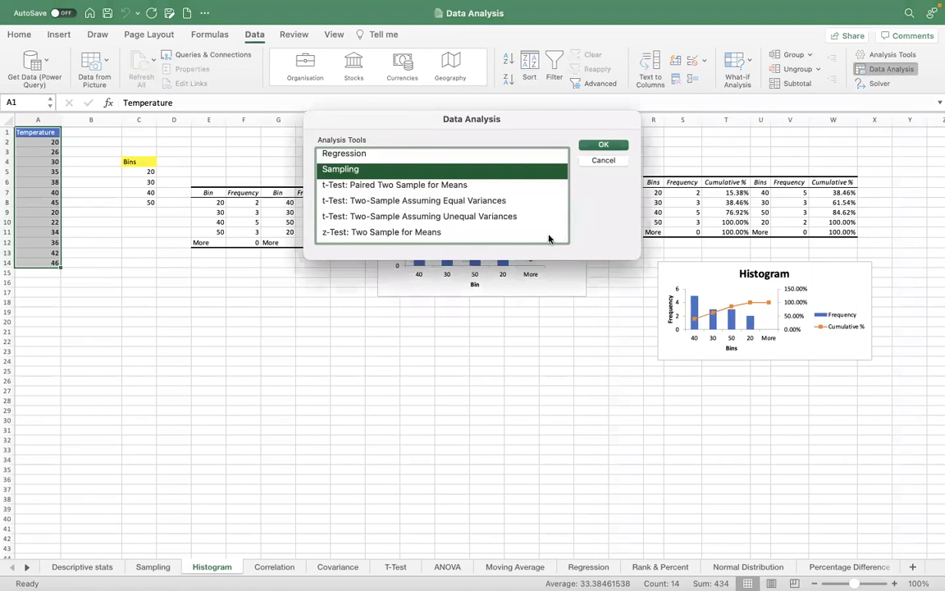
pyautogui.scroll(5, 549, 238)
pyautogui.scroll(3, 548, 238)
pyautogui.scroll(-4, 549, 238)
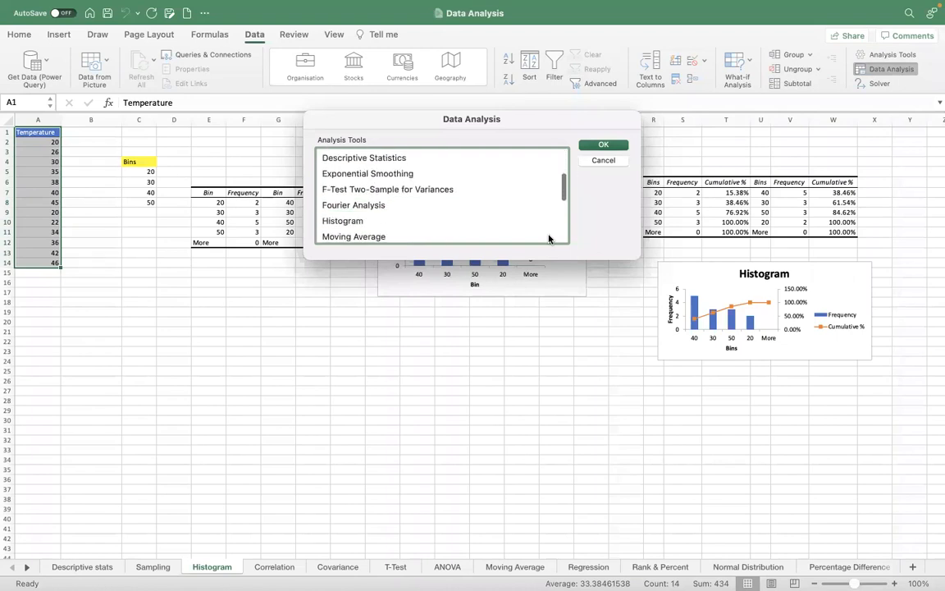
pyautogui.scroll(-2, 549, 236)
pyautogui.click(325, 195)
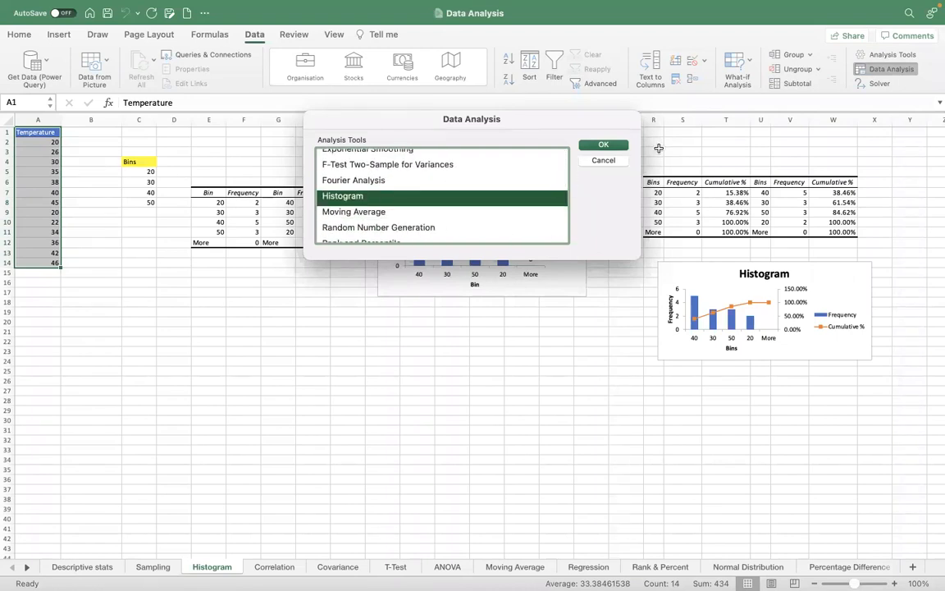
pyautogui.click(603, 145)
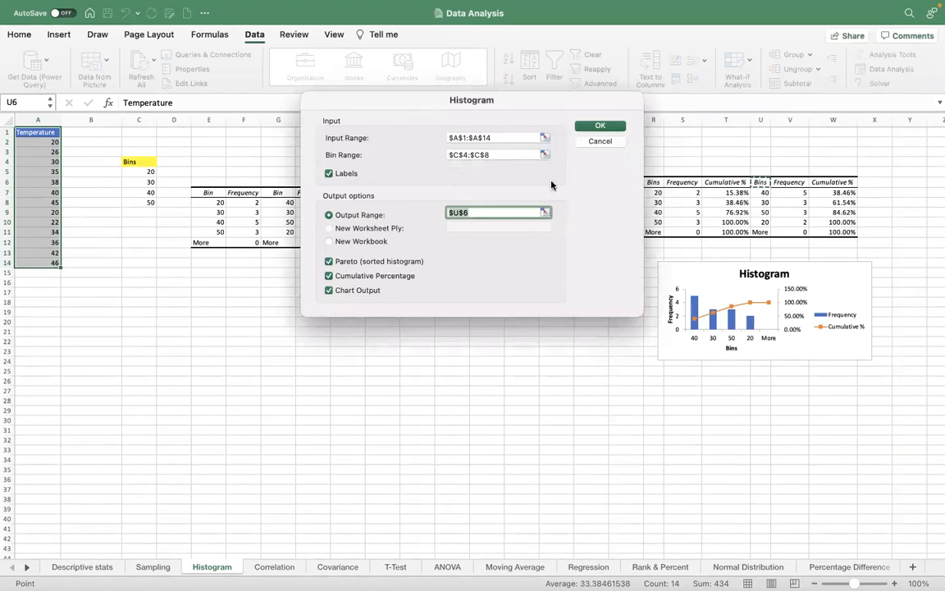
# - Examine the Histogram tool's input range, bin range and output options against the source data and existing charts
pyautogui.moveTo(516, 105); pyautogui.dragTo(451, 342)
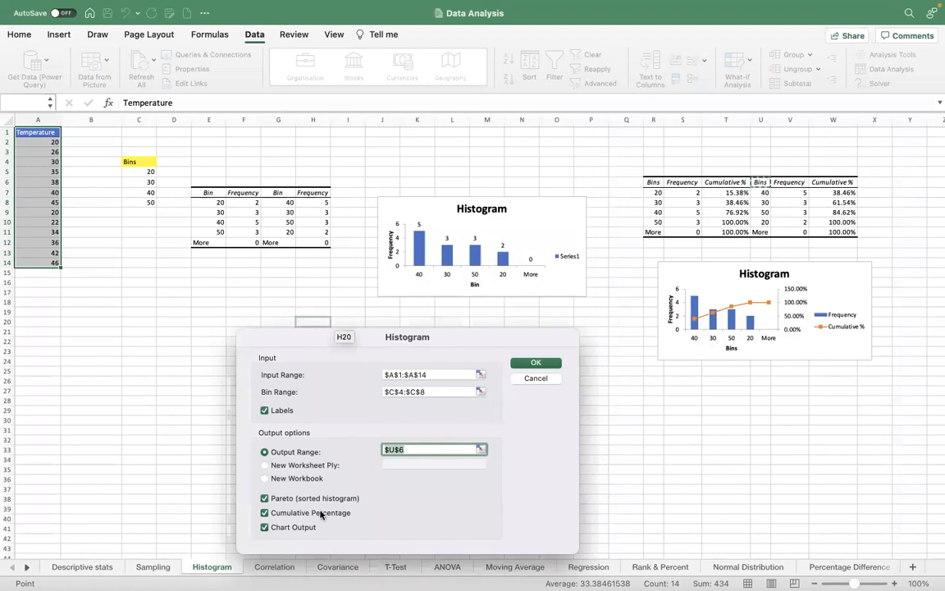
pyautogui.moveTo(367, 330); pyautogui.dragTo(230, 292)
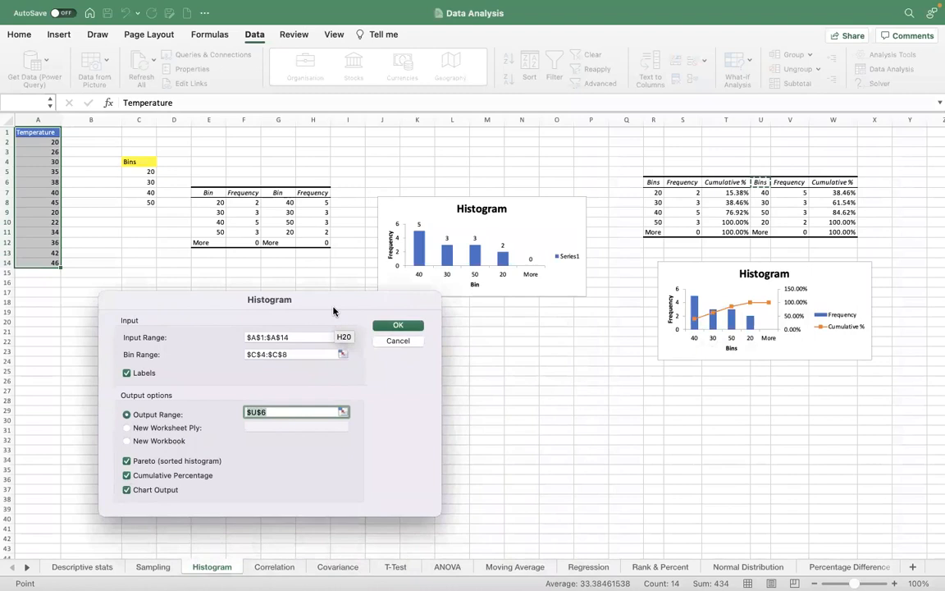
pyautogui.click(127, 476)
pyautogui.click(127, 476)
pyautogui.click(307, 336)
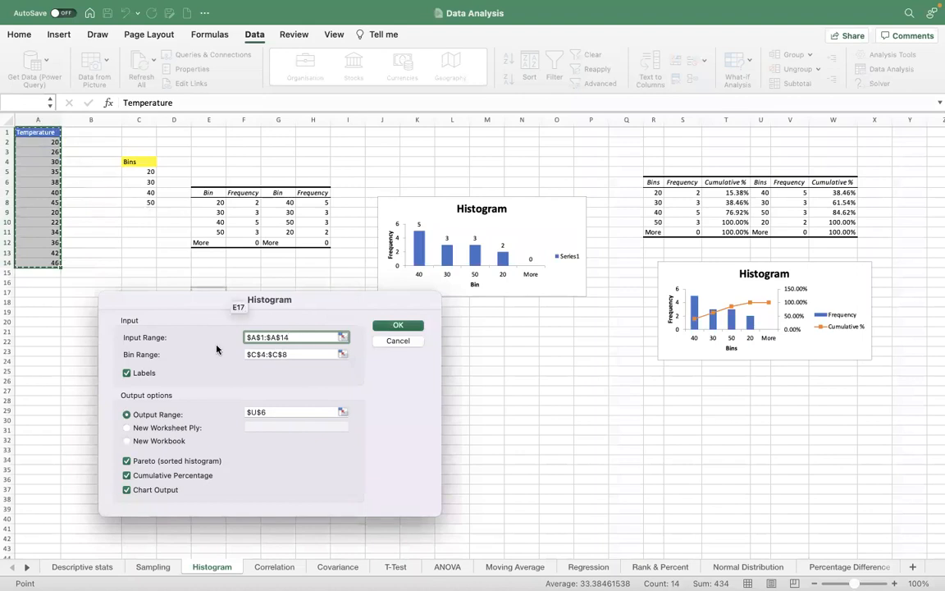
pyautogui.click(306, 354)
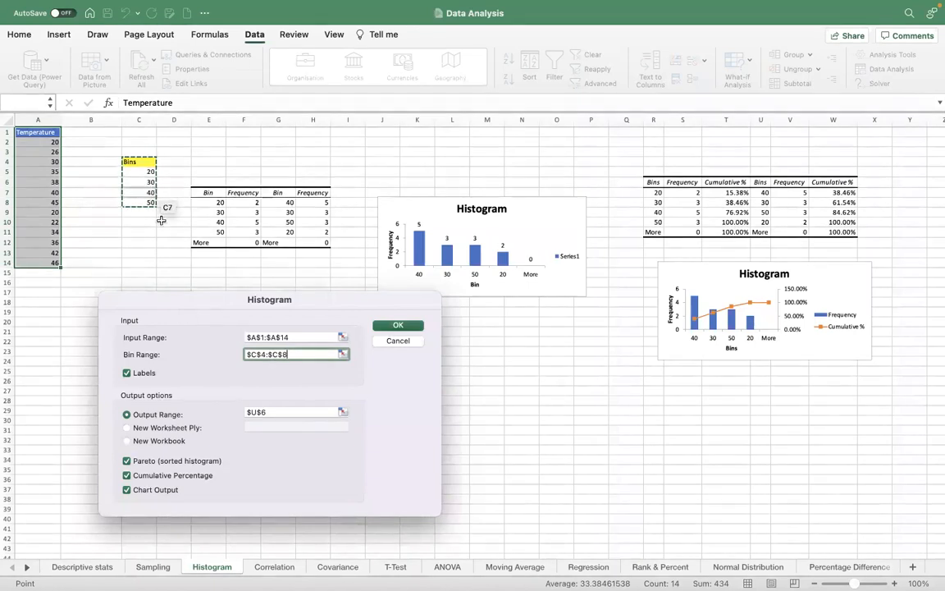
# - Run the Histogram on $A$1:$A$14 with bins $C$4:$C$8, labels, Pareto, cumulative percentage and chart output, placing the results at $M$27
pyautogui.click(273, 412)
pyautogui.press('BackSpace')
pyautogui.press('BackSpace')
pyautogui.press('BackSpace')
pyautogui.press('BackSpace')
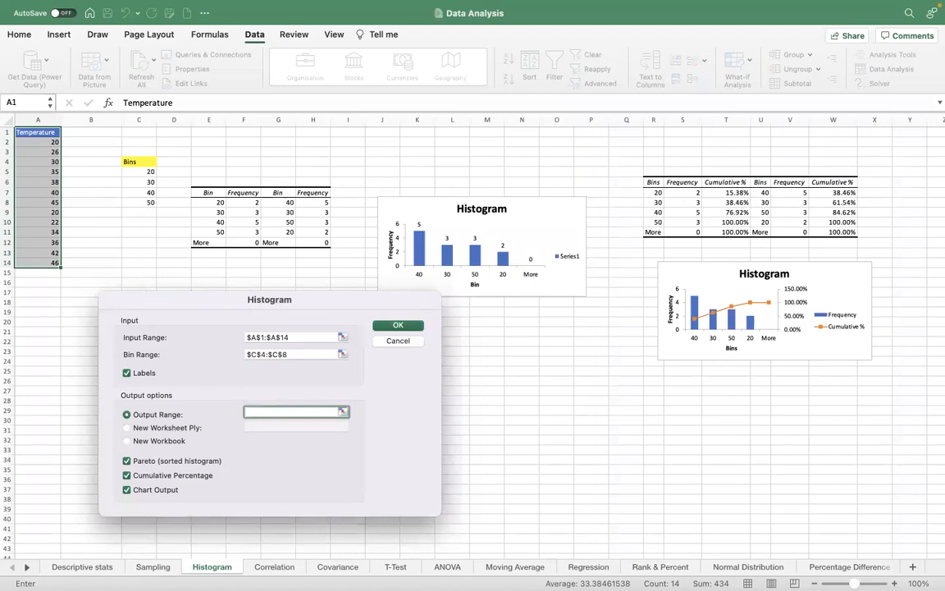
pyautogui.click(487, 389)
pyautogui.click(127, 475)
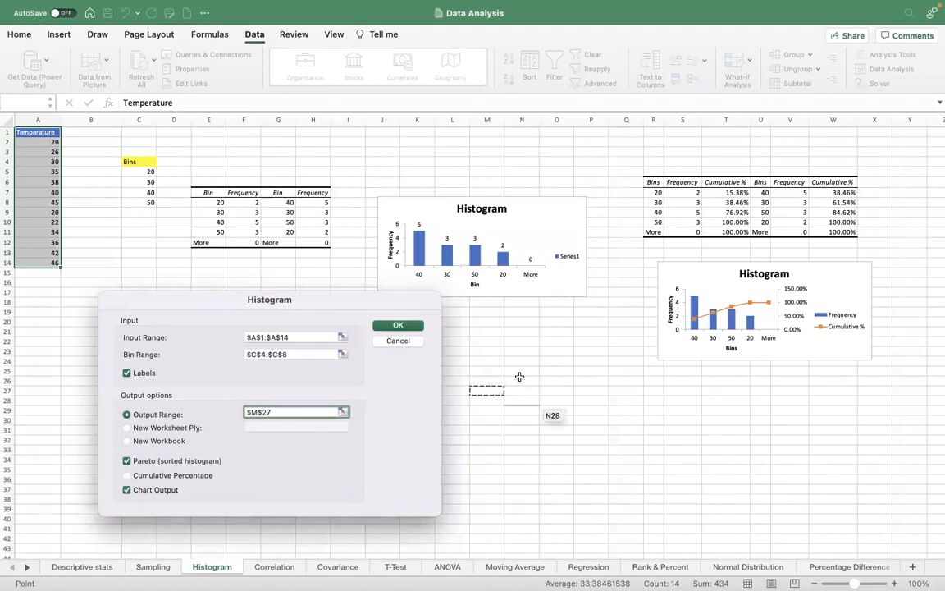
pyautogui.click(127, 476)
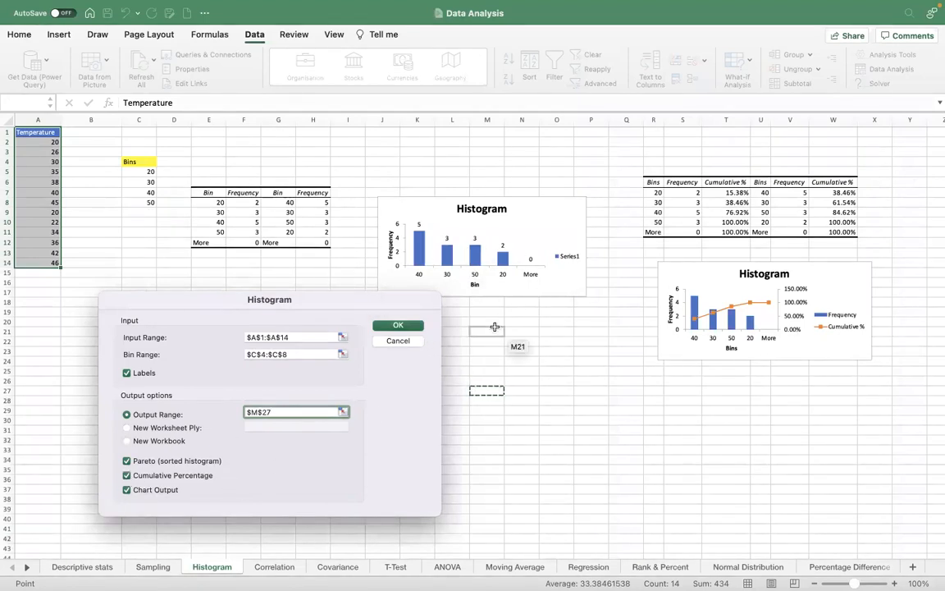
pyautogui.click(401, 327)
# - Compare the new output at M27 with the earlier histograms and move its chart to the empty area around F22:K32
pyautogui.scroll(-3, 545, 476)
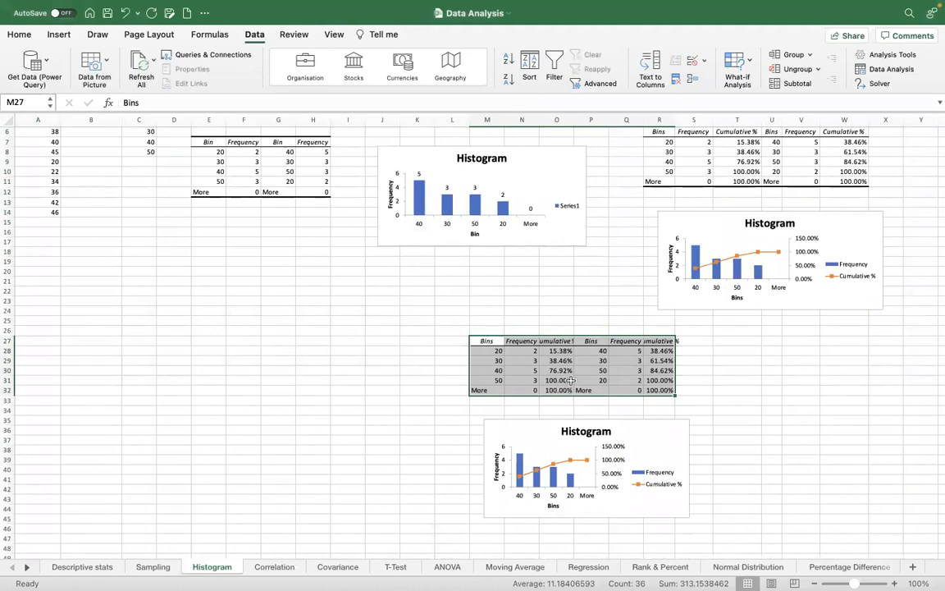
pyautogui.scroll(3, 573, 357)
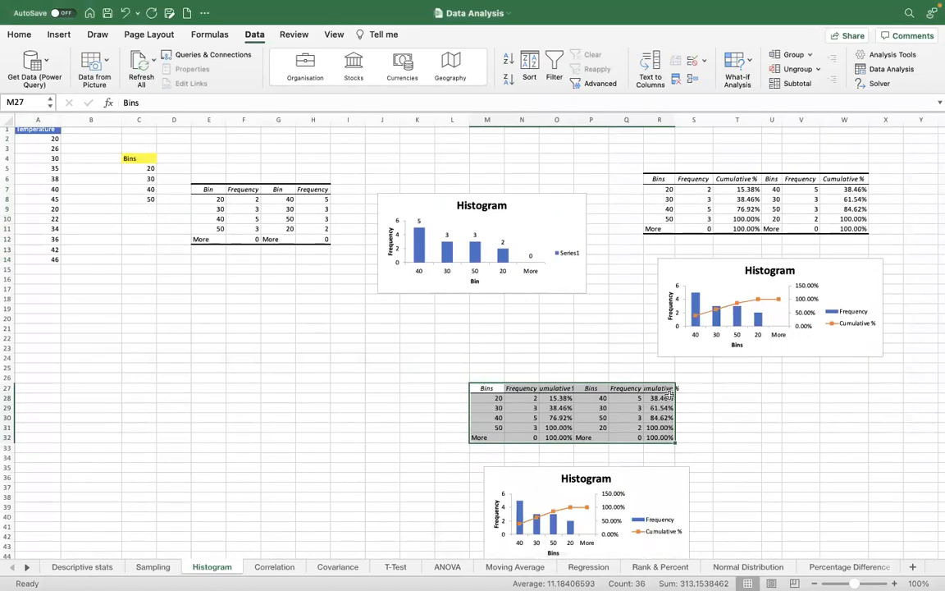
pyautogui.scroll(-2, 666, 432)
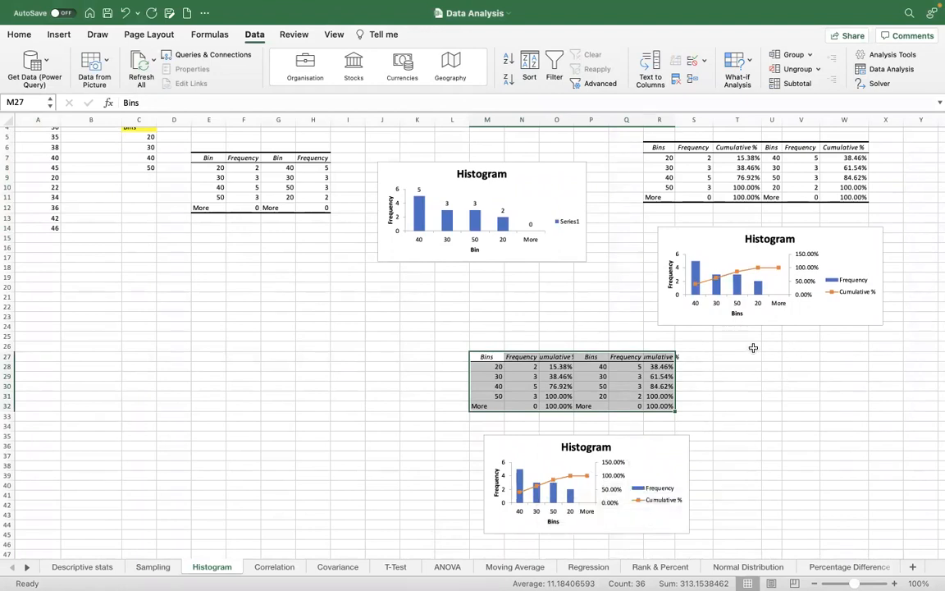
pyautogui.click(654, 444)
pyautogui.moveTo(654, 445); pyautogui.dragTo(396, 316)
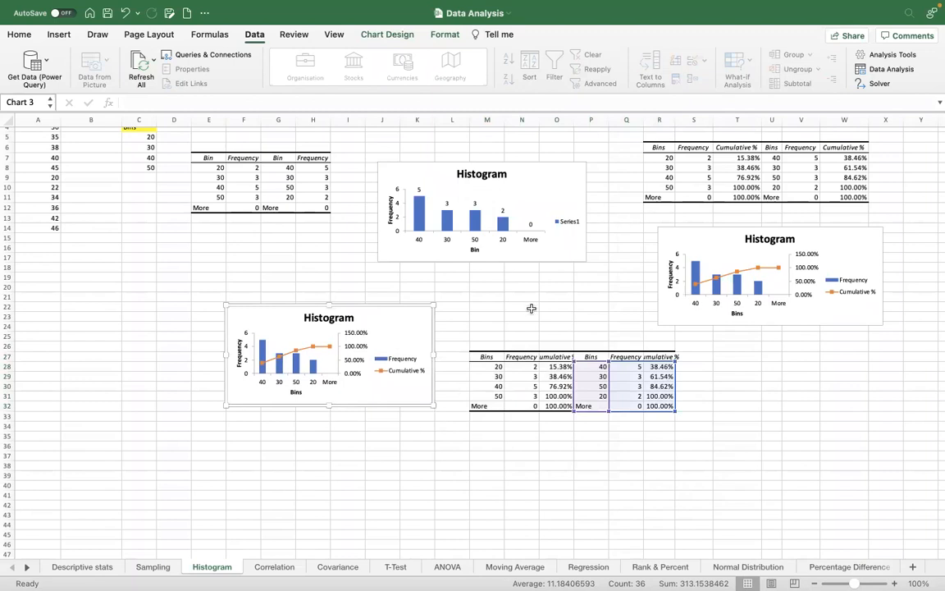
# - Delete the new histogram chart and clear its output table in M27:R32 including the borders
pyautogui.scroll(3, 531, 307)
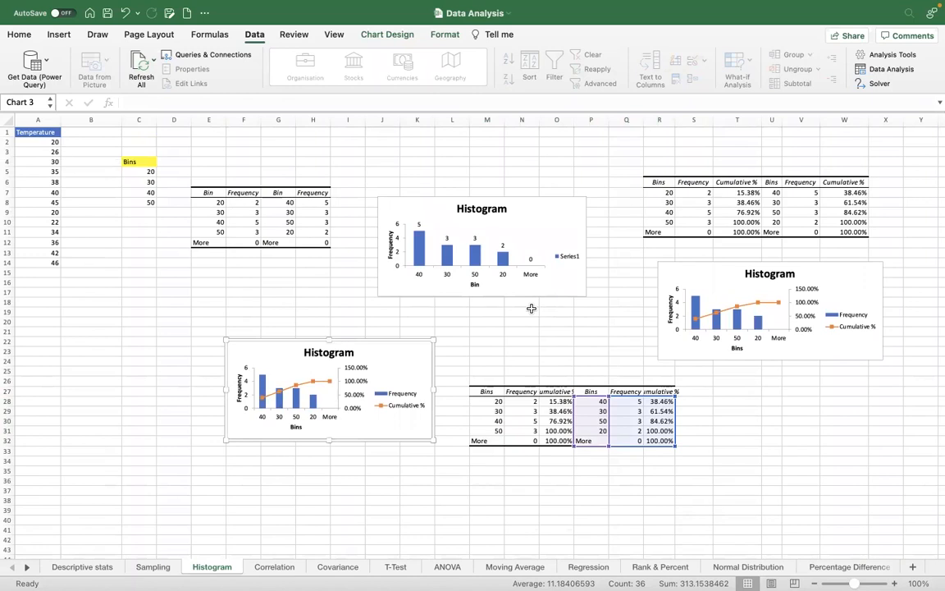
pyautogui.press('Delete')
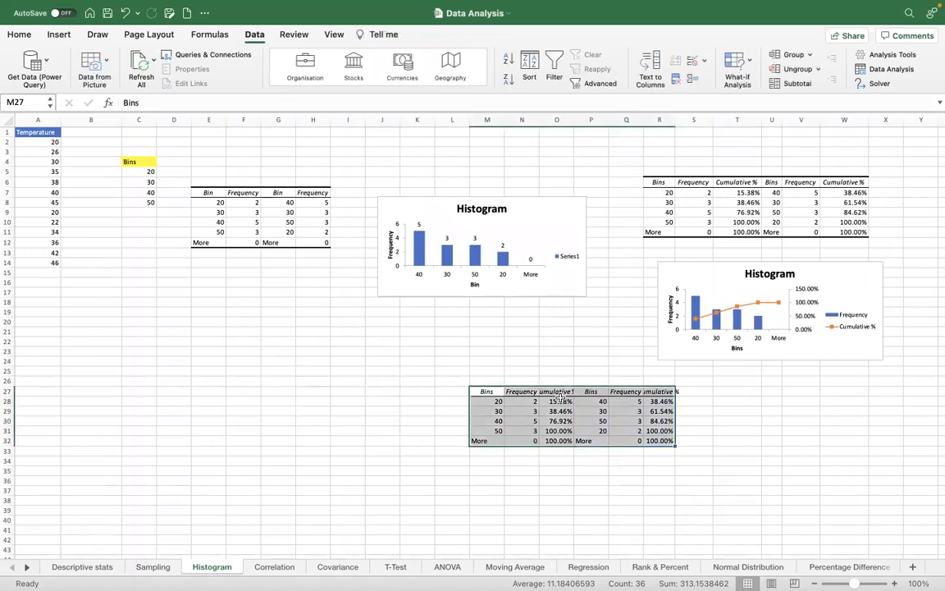
pyautogui.press('Delete')
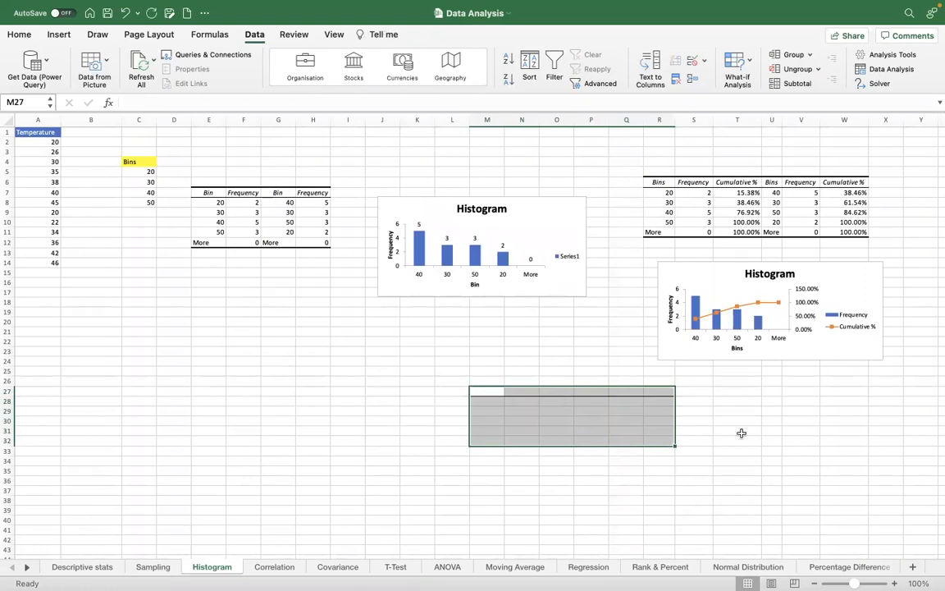
pyautogui.press('super+minus')
pyautogui.press('Escape')
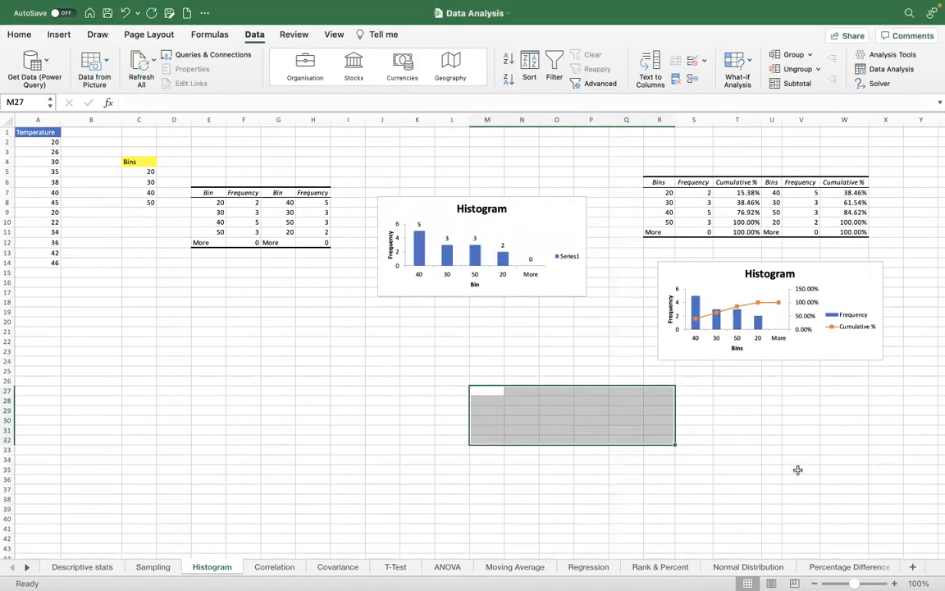
pyautogui.click(719, 445)
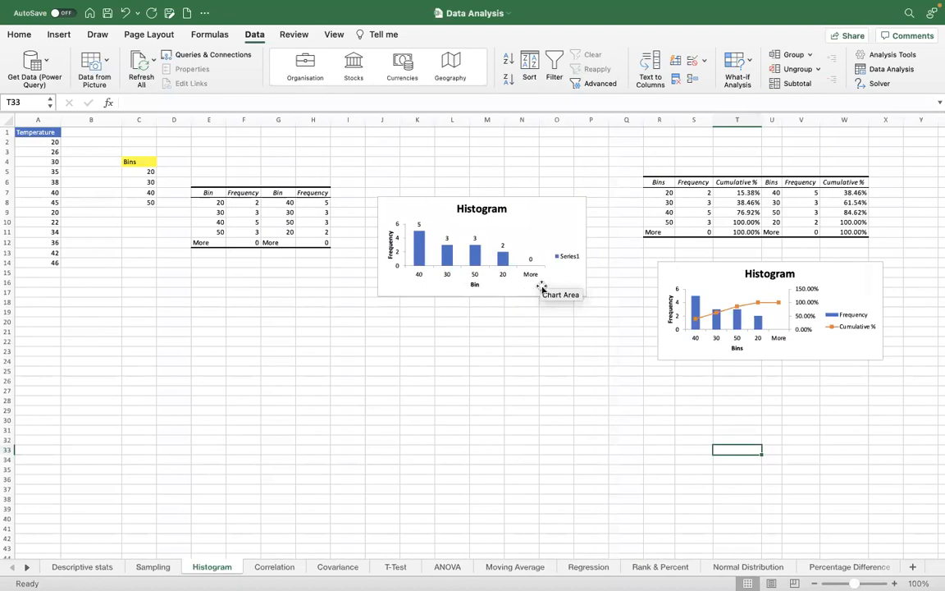
# - Shrink the source range of the first Histogram chart to G8:H11, excluding the More row
pyautogui.click(564, 280)
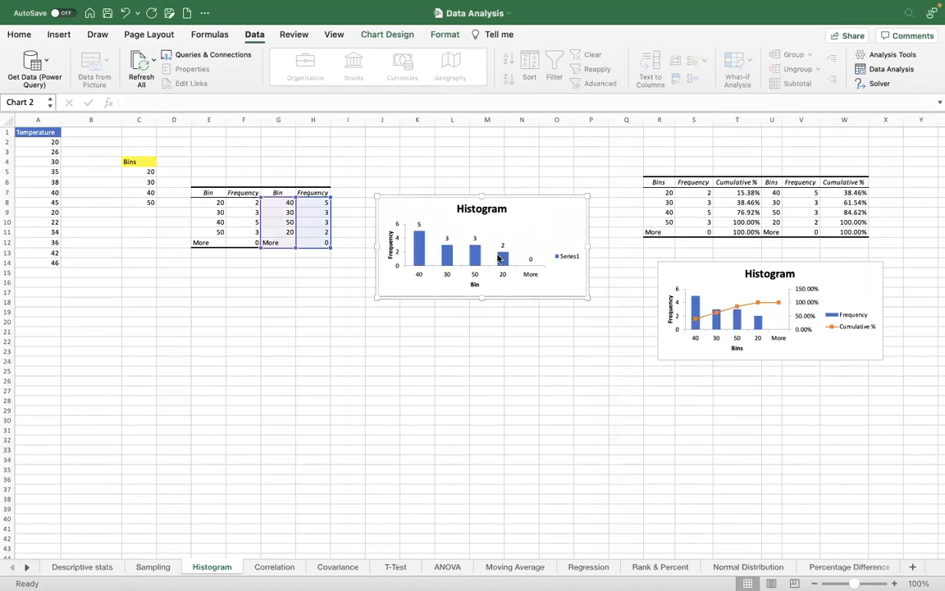
pyautogui.click(534, 226)
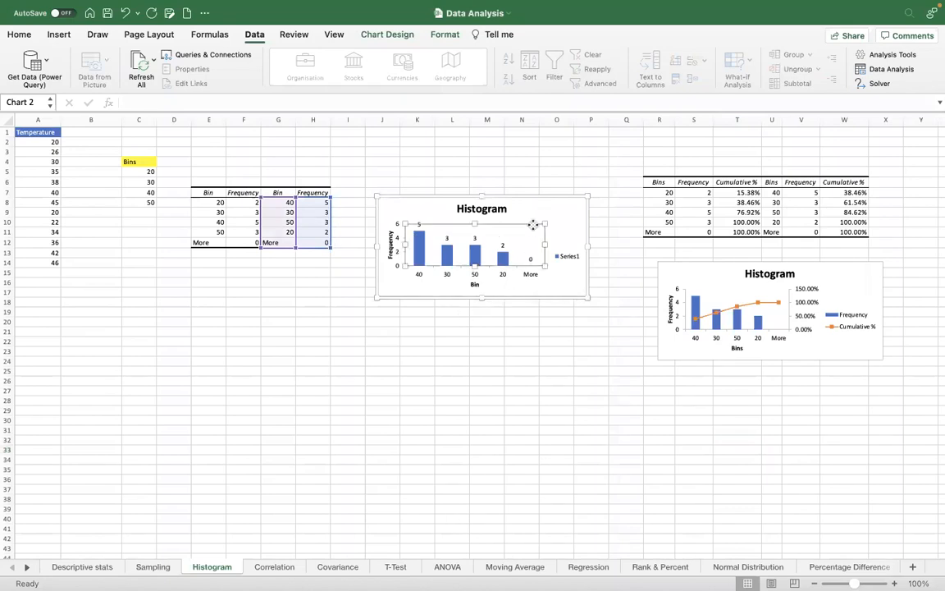
pyautogui.click(567, 220)
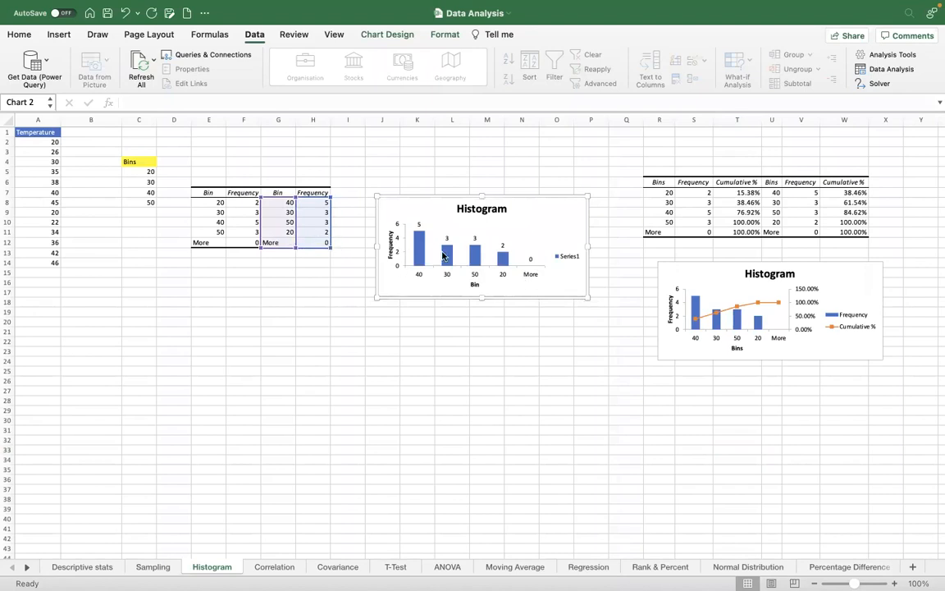
pyautogui.moveTo(296, 248); pyautogui.dragTo(296, 237)
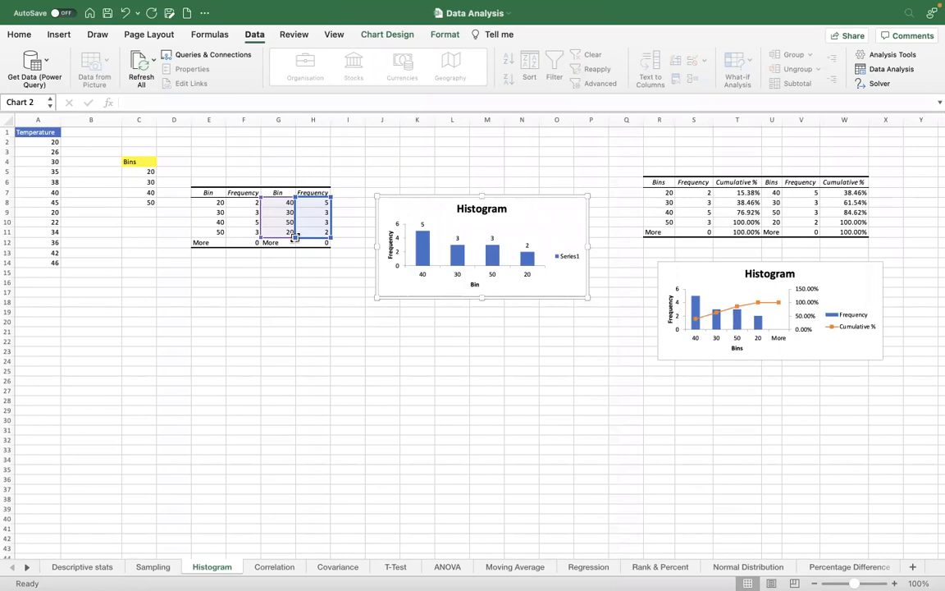
# - Replace the bin values in C5:C8 with 10, 20, 30 and 40
pyautogui.click(147, 170)
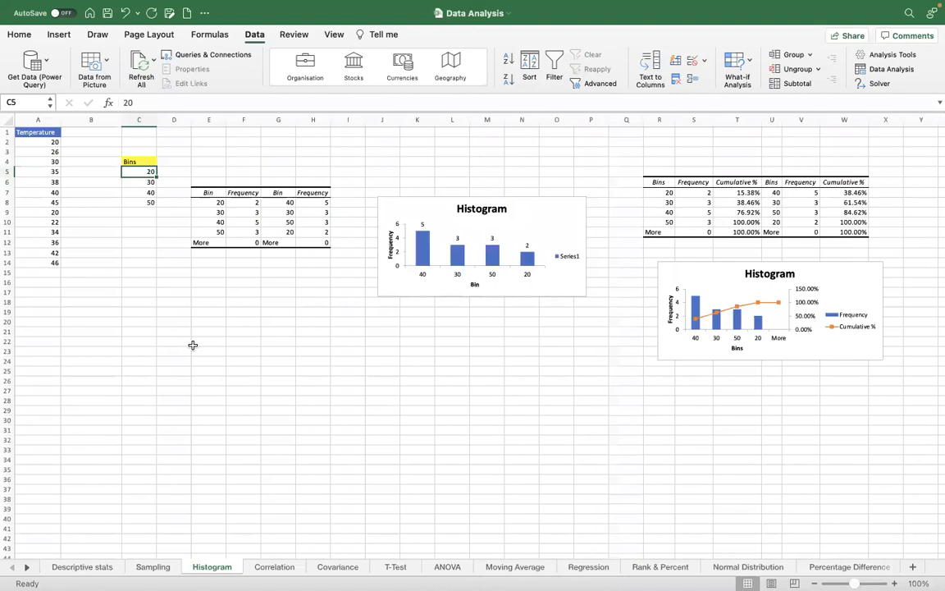
pyautogui.write('10')
pyautogui.press('Return')
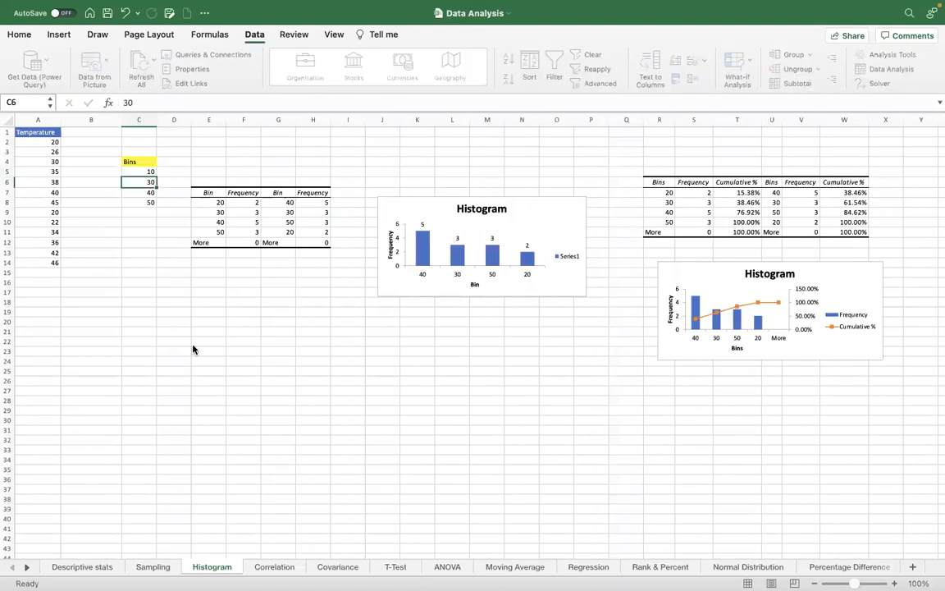
pyautogui.write('20')
pyautogui.press('Return')
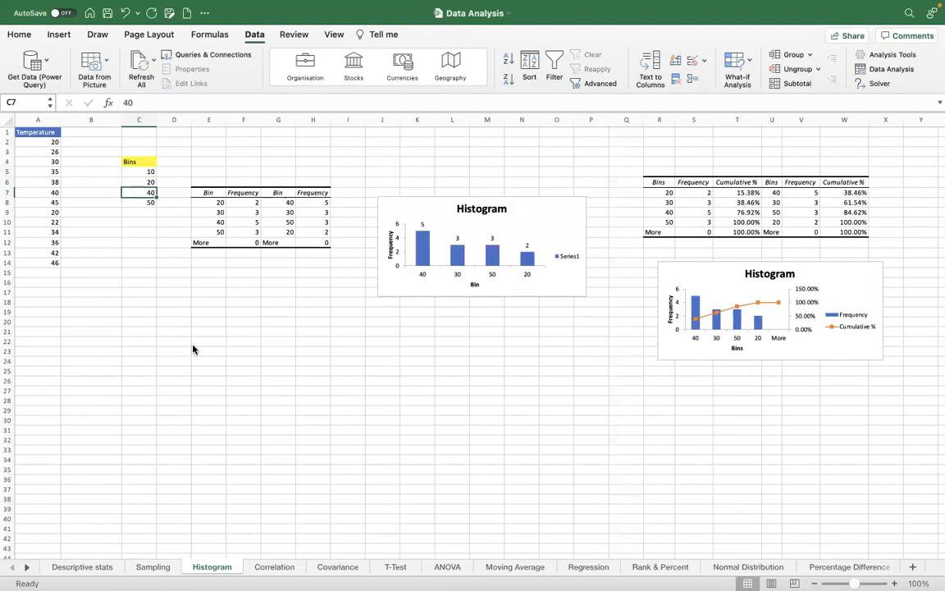
pyautogui.write('30')
pyautogui.press('Return')
pyautogui.write('40')
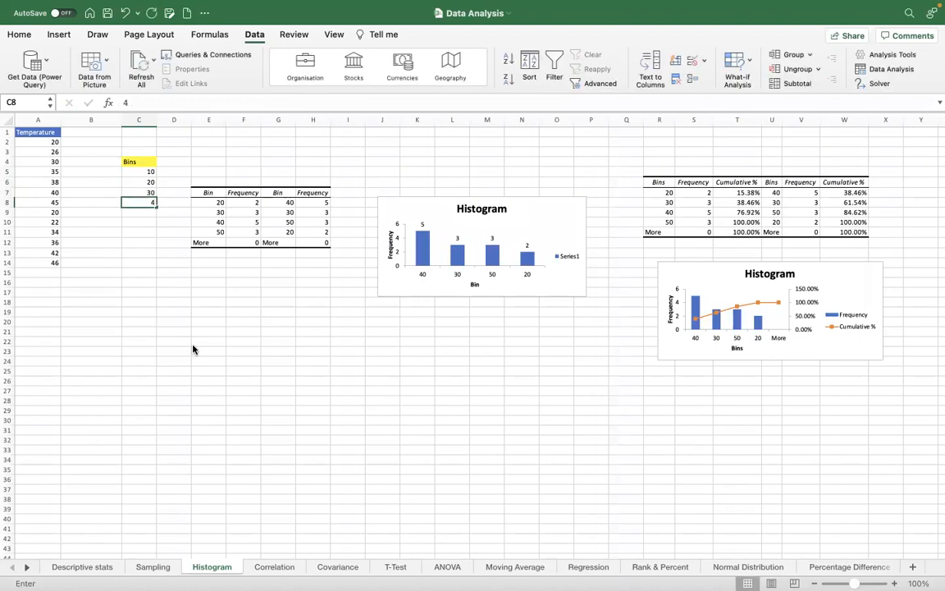
pyautogui.press('Return')
# - Extend the bin series from C5:C8 down to C25 in increments of 10, and undo the fill
pyautogui.press('Up')
pyautogui.press('Up')
pyautogui.press('Up')
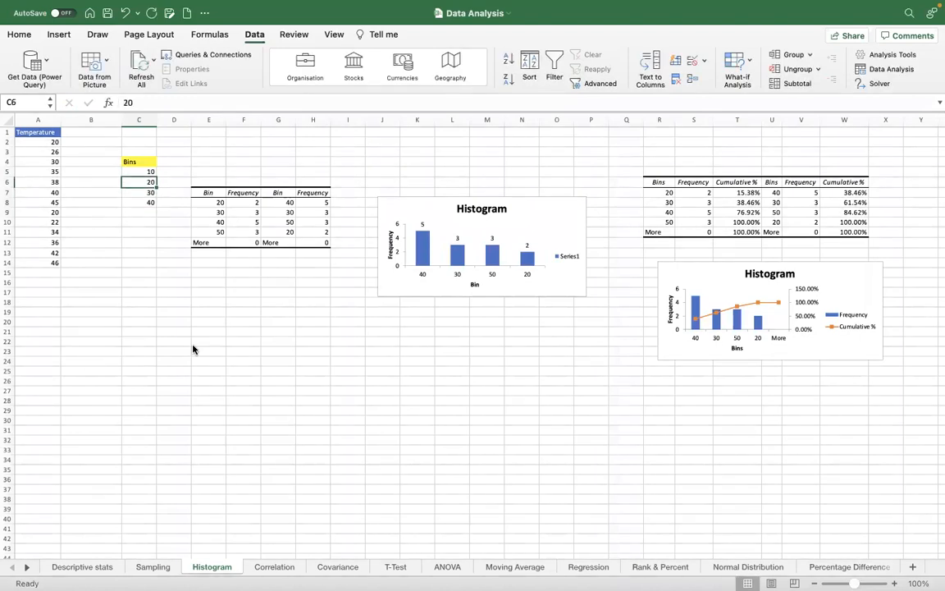
pyautogui.press('Up')
pyautogui.hotkey('shift', 'Down')
pyautogui.hotkey('shift', 'Down')
pyautogui.hotkey('shift', 'Down')
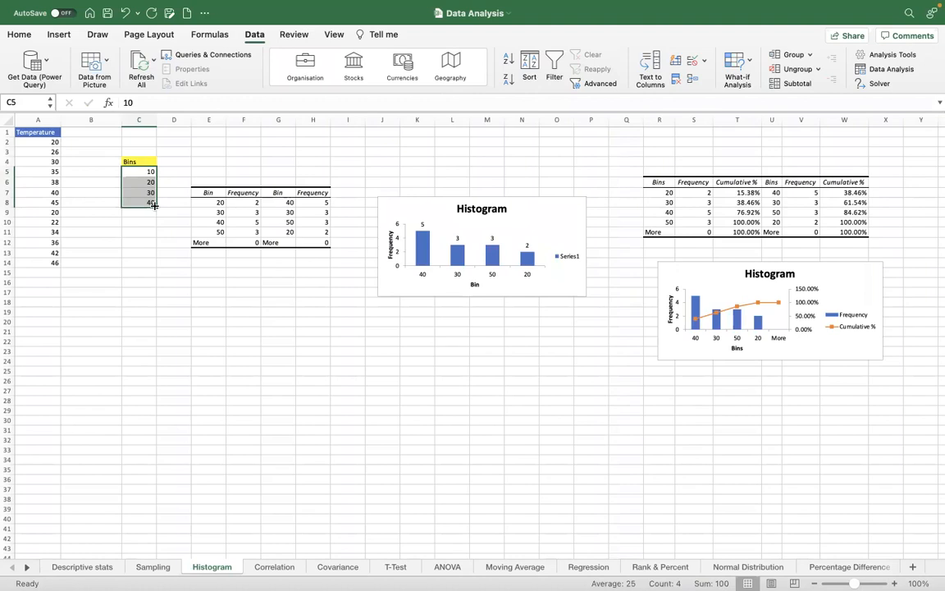
pyautogui.moveTo(155, 206); pyautogui.dragTo(161, 375)
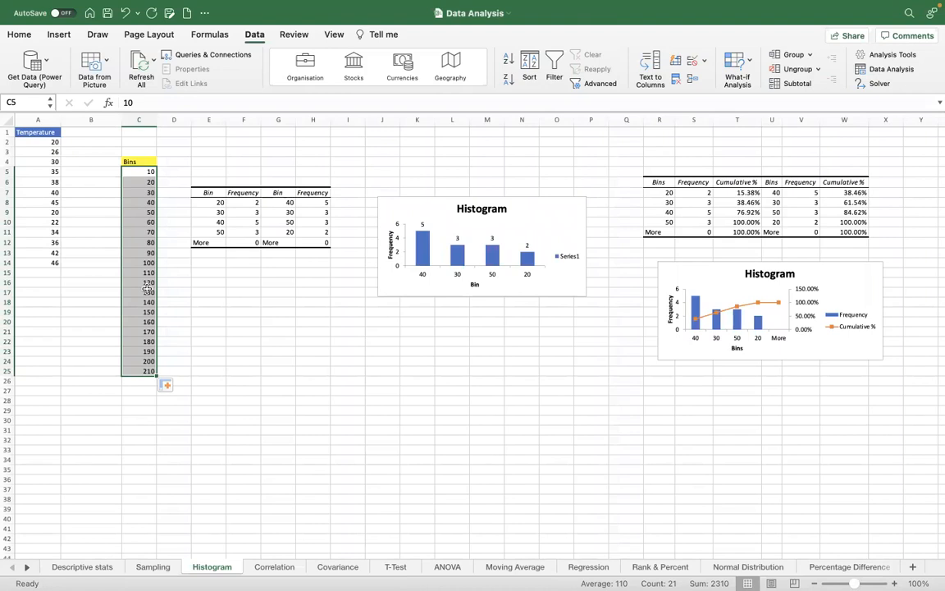
pyautogui.press('super+z')
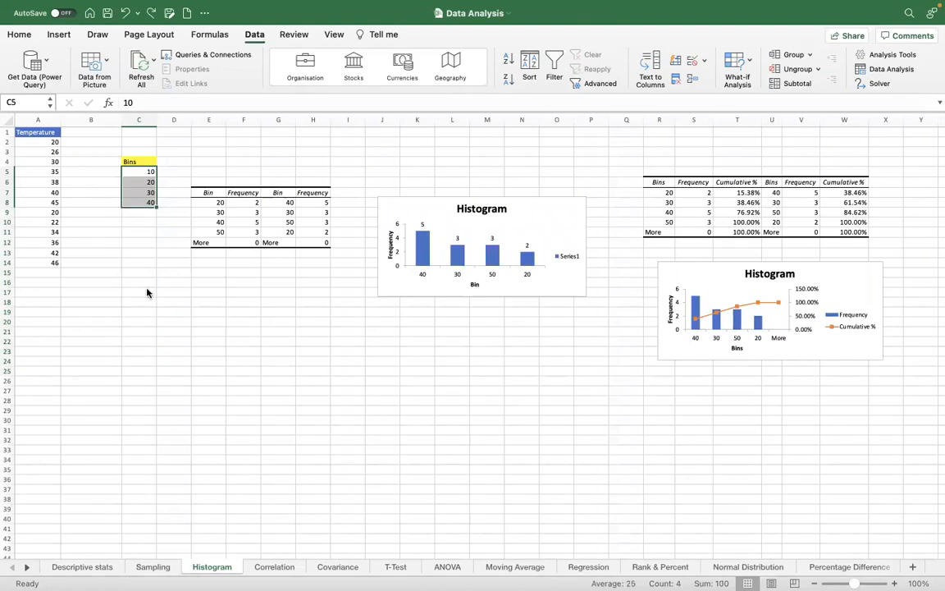
pyautogui.click(279, 333)
pyautogui.click(539, 221)
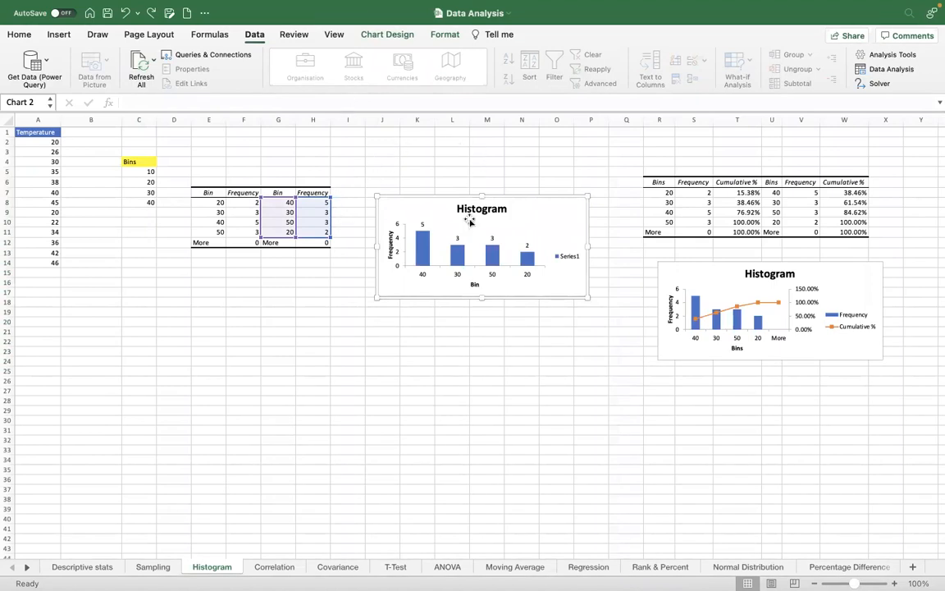
pyautogui.click(271, 567)
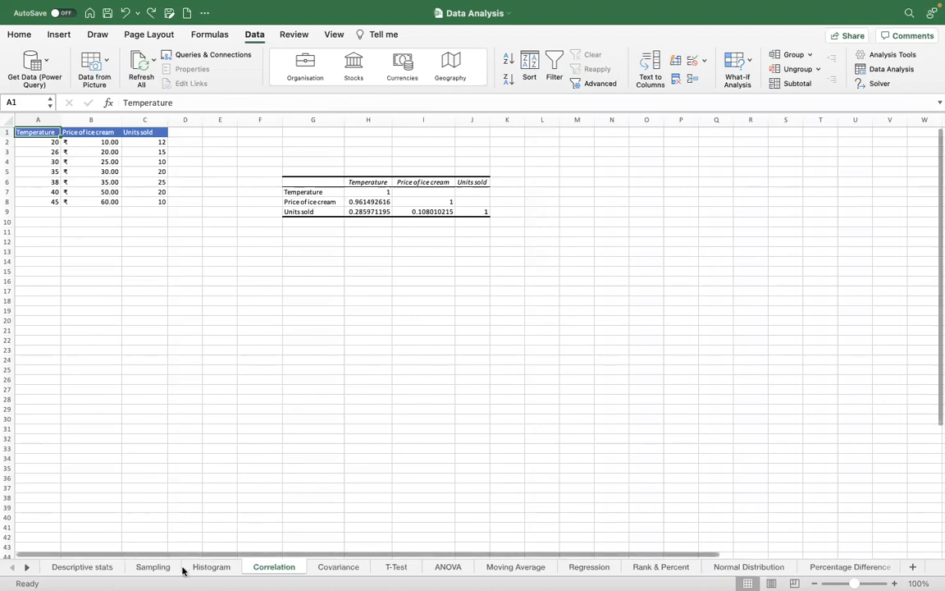
pyautogui.click(78, 567)
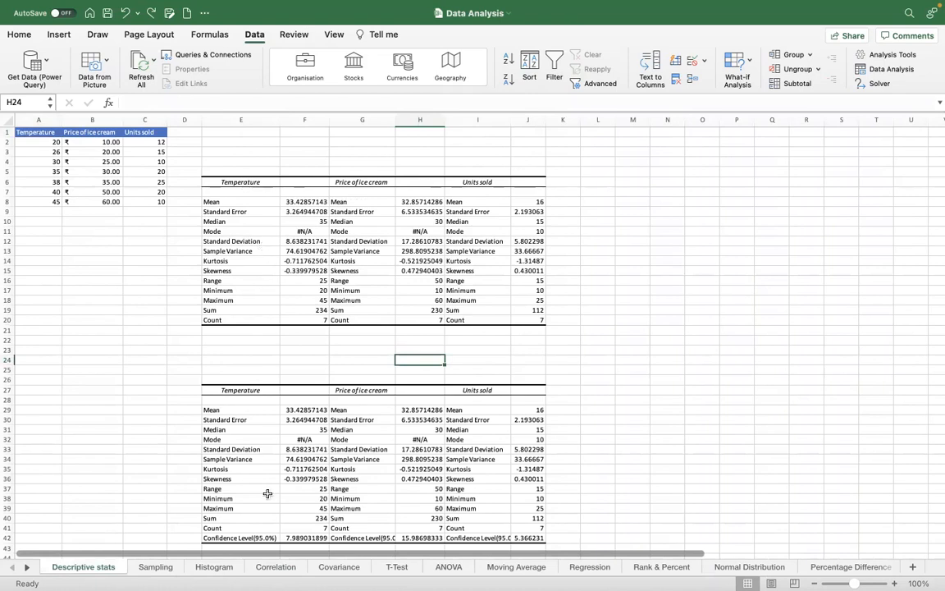
pyautogui.click(212, 567)
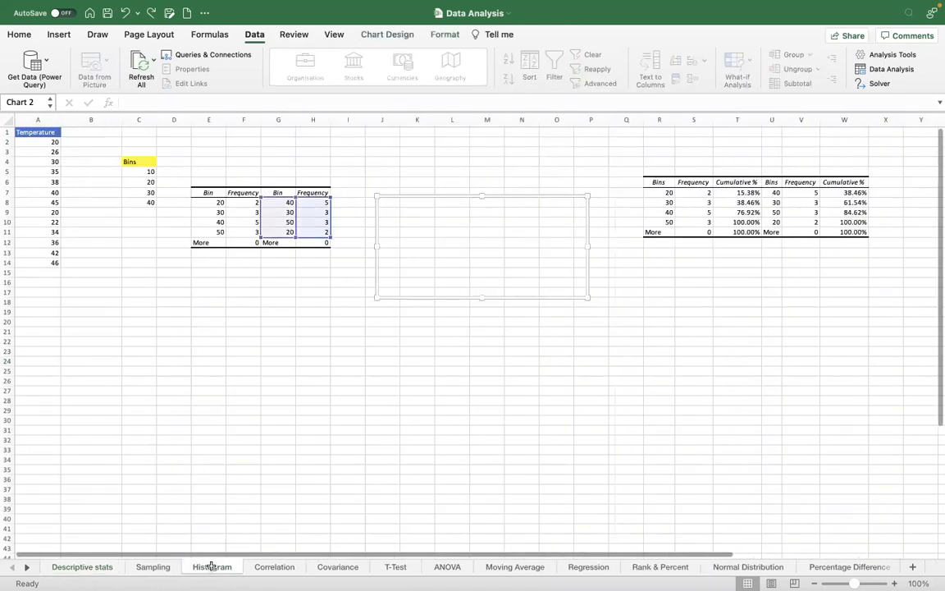
# - Open the Correlation sheet and select the temperature, ice cream price and units sold data in A1:C8, including the headers
pyautogui.click(272, 567)
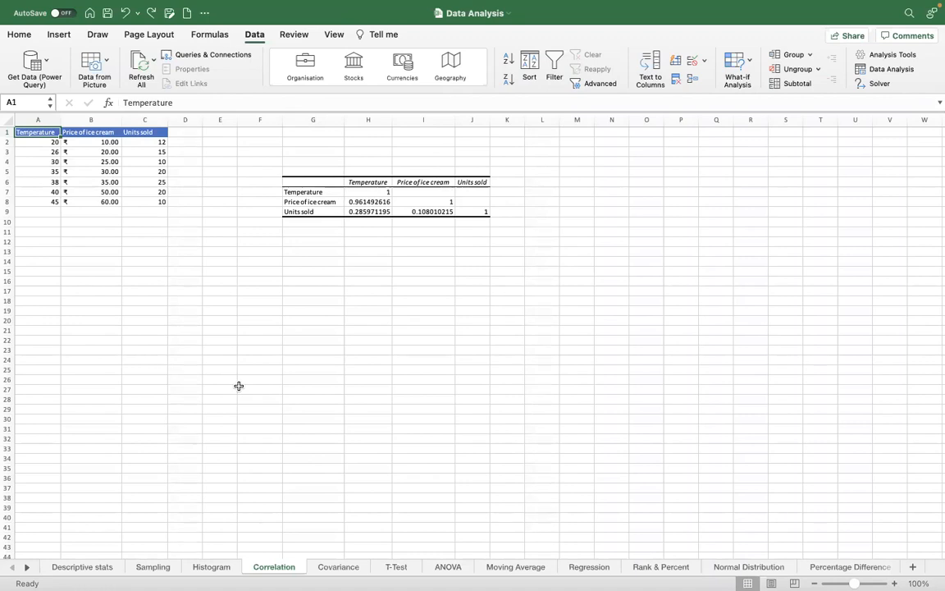
pyautogui.press('Tab')
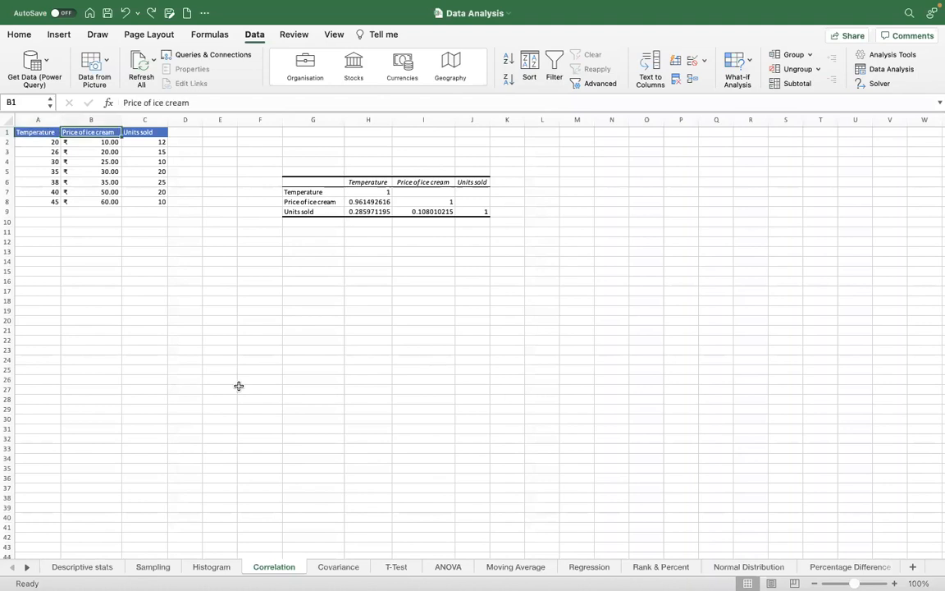
pyautogui.hotkey('shift', 'Tab')
pyautogui.hotkey('shift', 'Down')
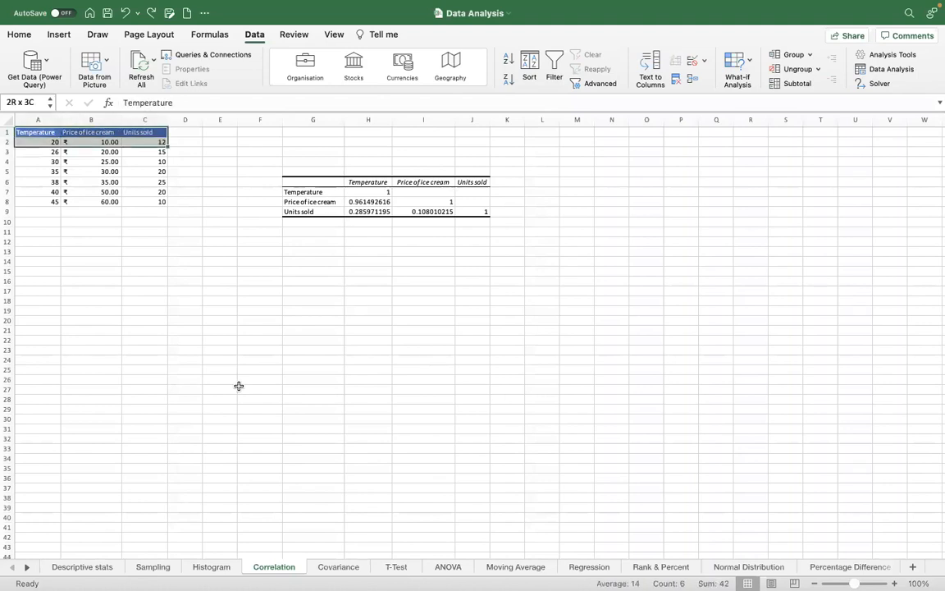
pyautogui.hotkey('shift', 'Down')
pyautogui.hotkey('shift', 'Down')
pyautogui.hotkey('shift', 'Down')
pyautogui.hotkey('shift', 'Down')
pyautogui.hotkey('shift', 'Down')
pyautogui.hotkey('shift', 'Down')
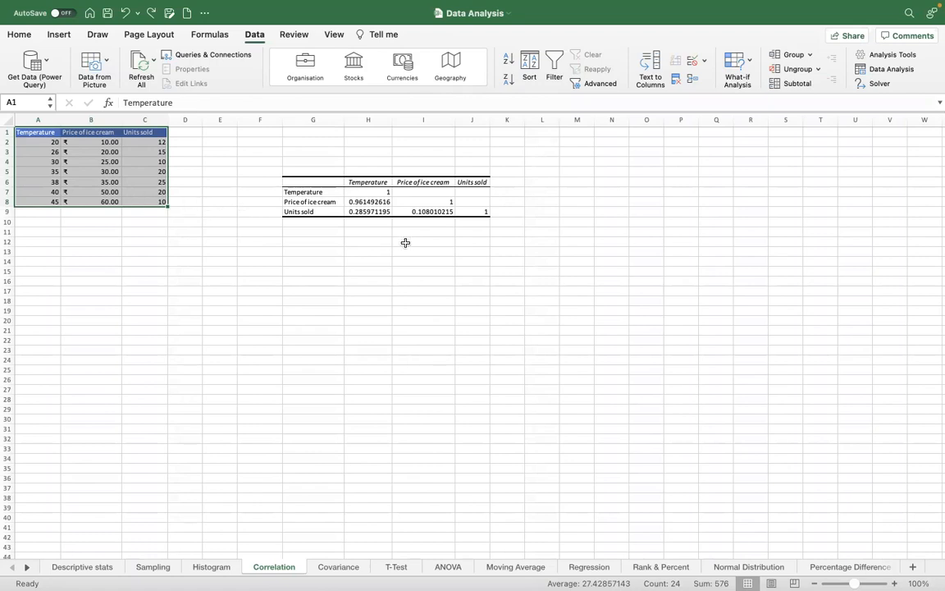
# - Run the Correlation analysis on A1:C8, grouped by columns with labels in the first row, and output the table at B23
pyautogui.click(884, 72)
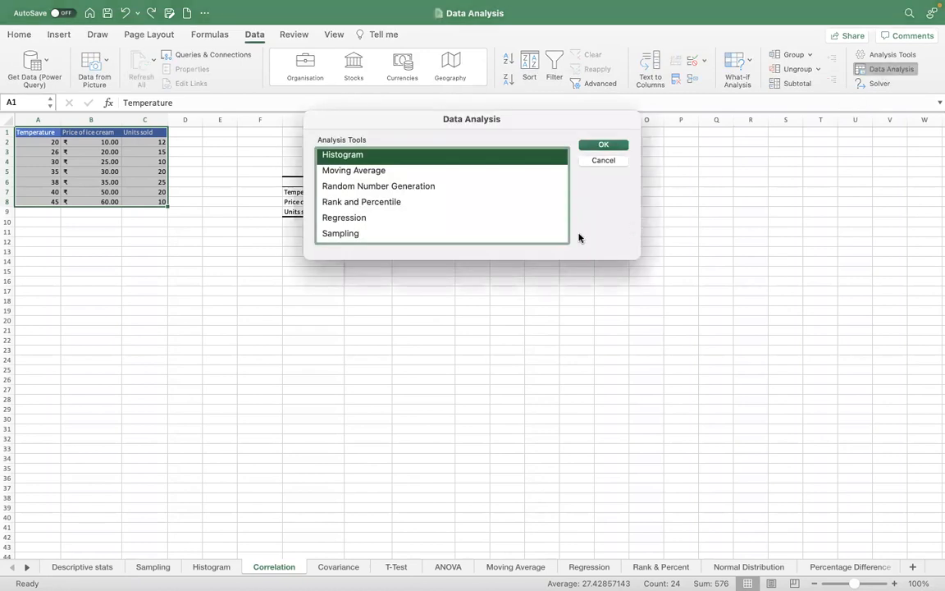
pyautogui.scroll(-4, 470, 196)
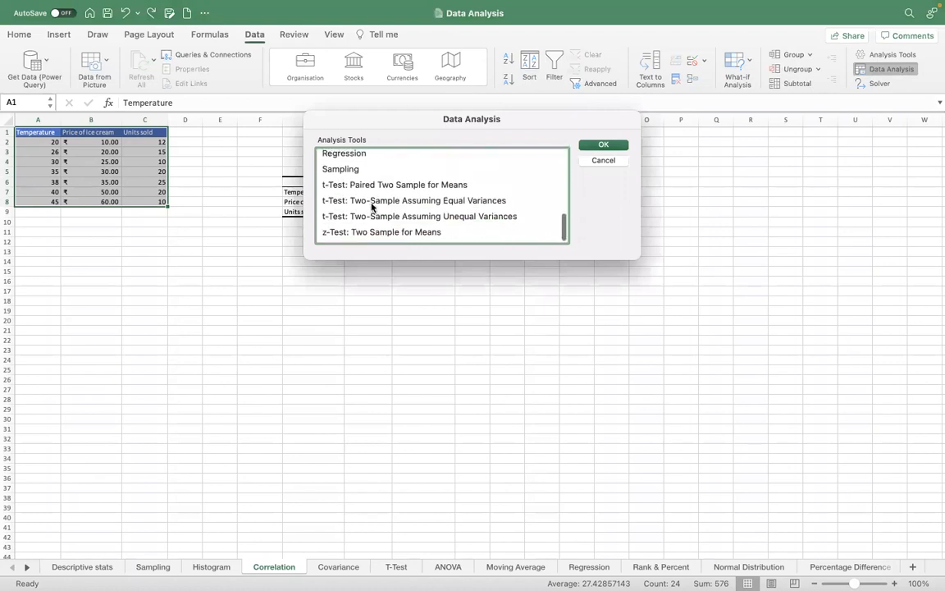
pyautogui.scroll(5, 371, 207)
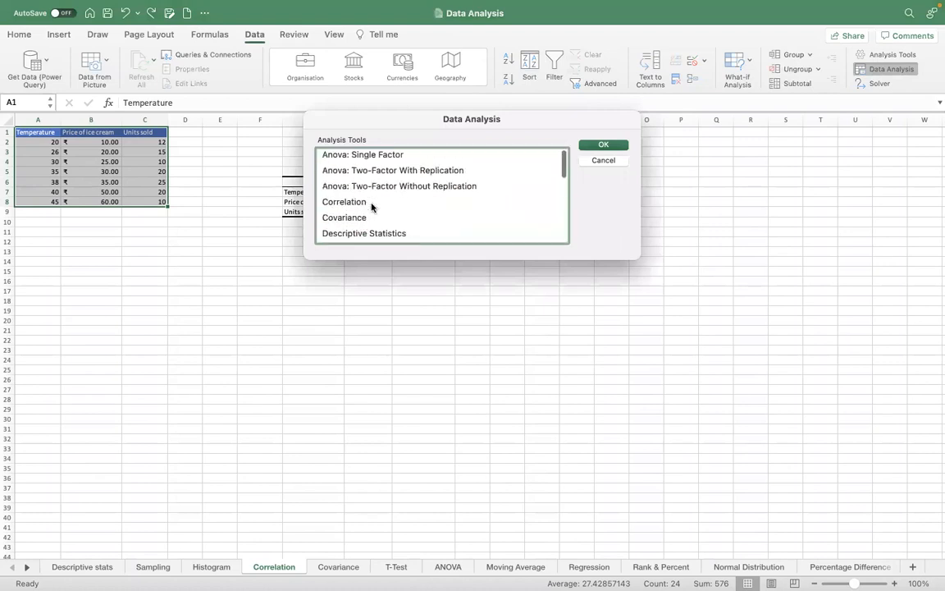
pyautogui.click(348, 204)
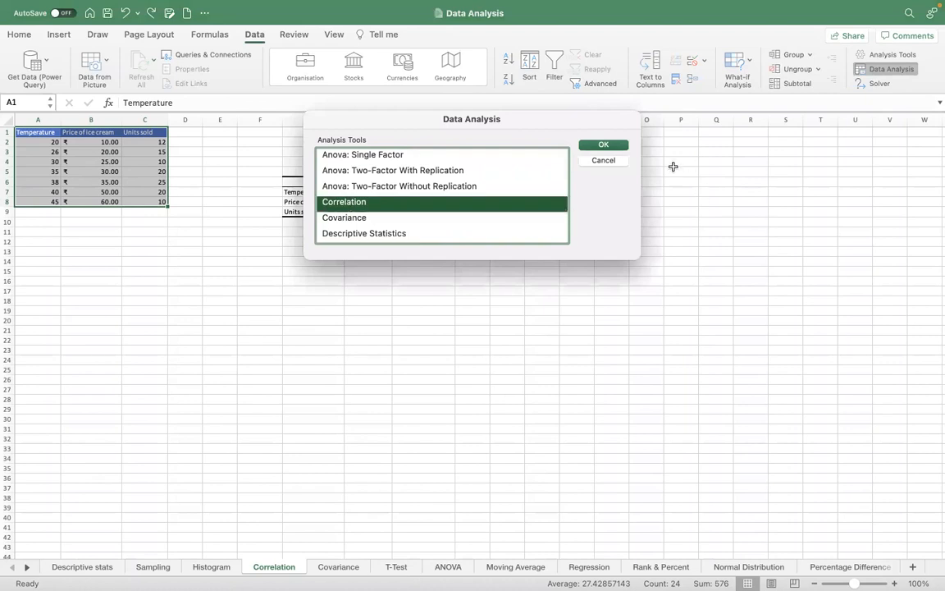
pyautogui.click(619, 147)
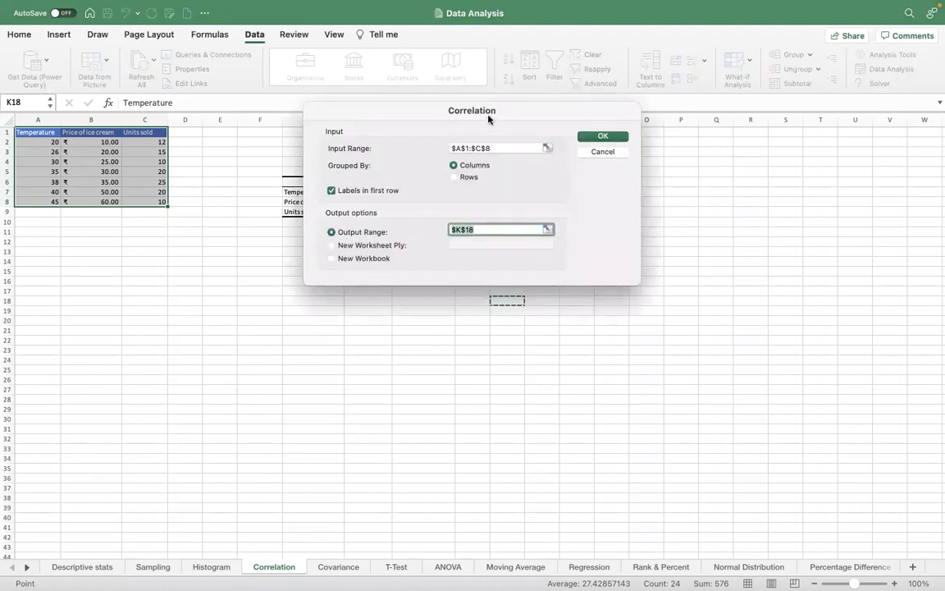
pyautogui.moveTo(488, 118); pyautogui.dragTo(480, 246)
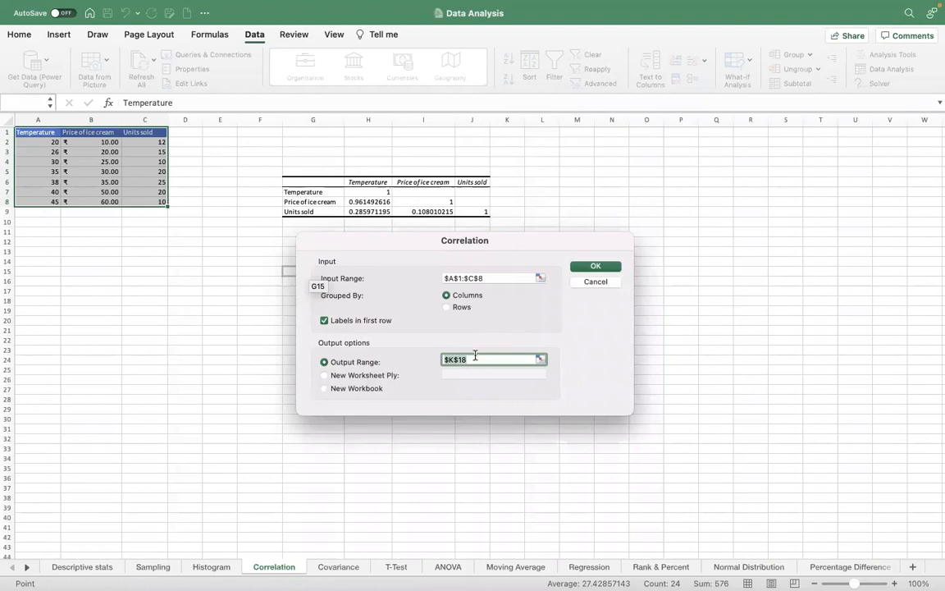
pyautogui.press('BackSpace')
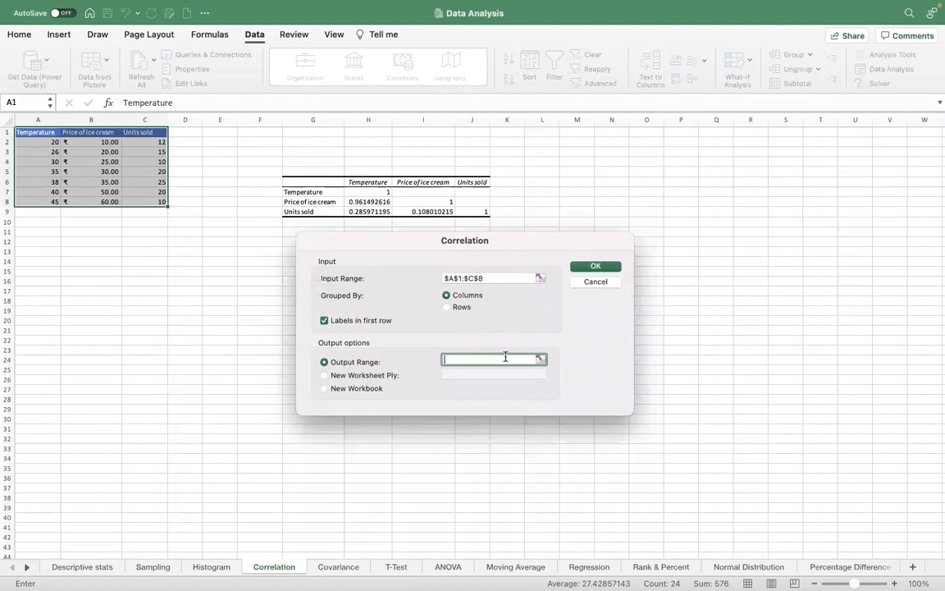
pyautogui.click(105, 349)
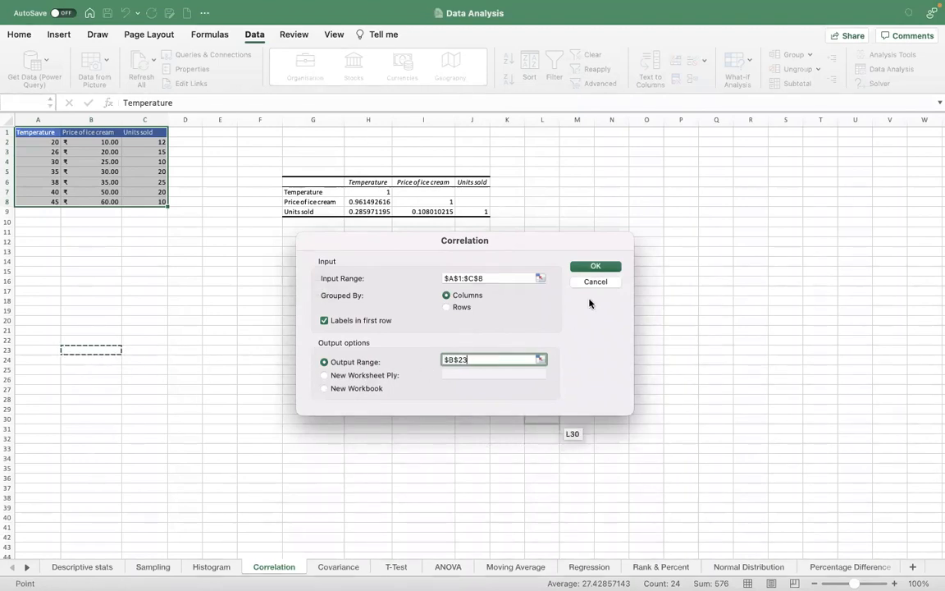
pyautogui.click(598, 271)
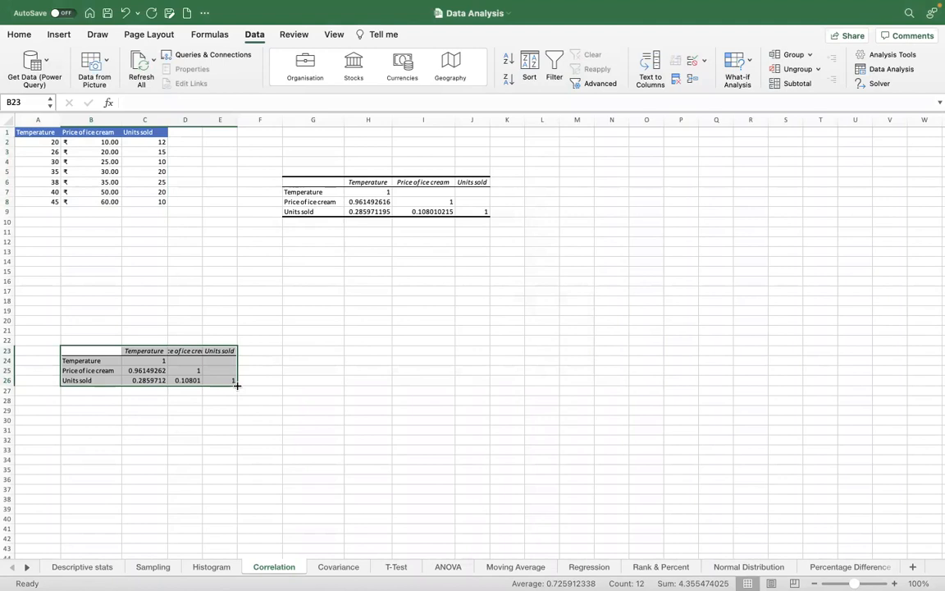
# - Fill the correlation output B23:E26 across to column G and autofit column D to its contents
pyautogui.moveTo(236, 383); pyautogui.dragTo(348, 414)
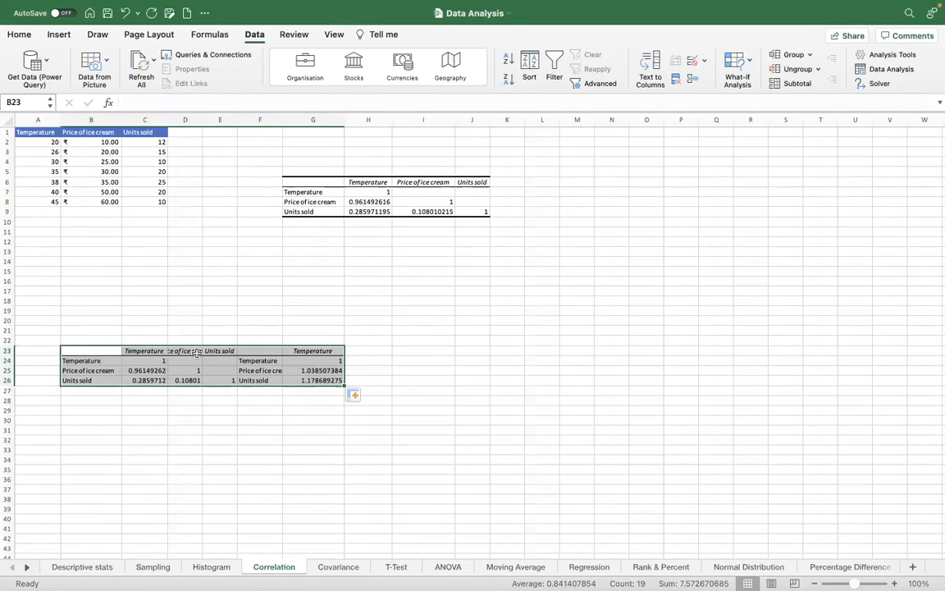
pyautogui.doubleClick(202, 120)
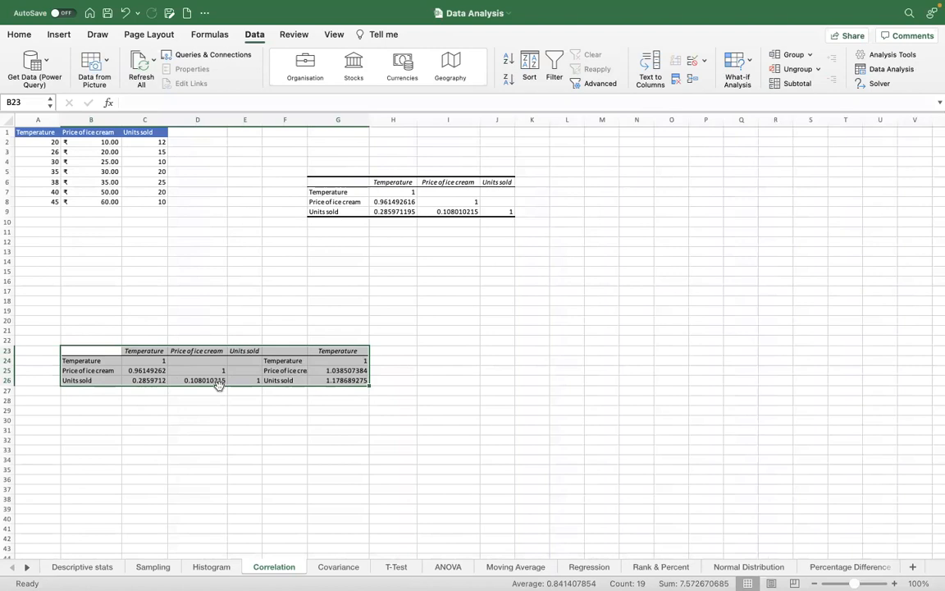
# - Examine the correlation coefficients between temperature, price of ice cream and units sold in the output table at B23
pyautogui.click(106, 373)
pyautogui.click(137, 371)
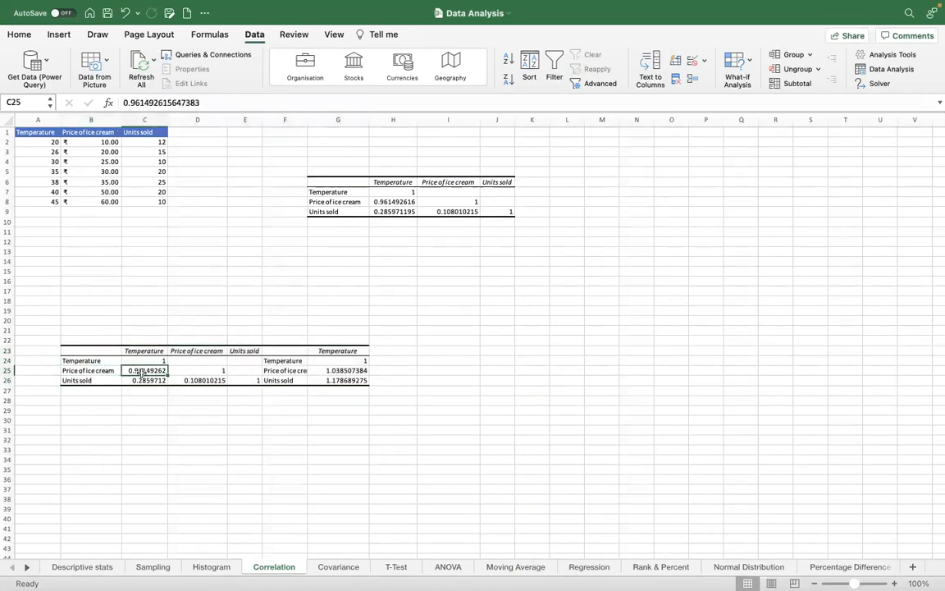
pyautogui.click(97, 381)
pyautogui.click(147, 382)
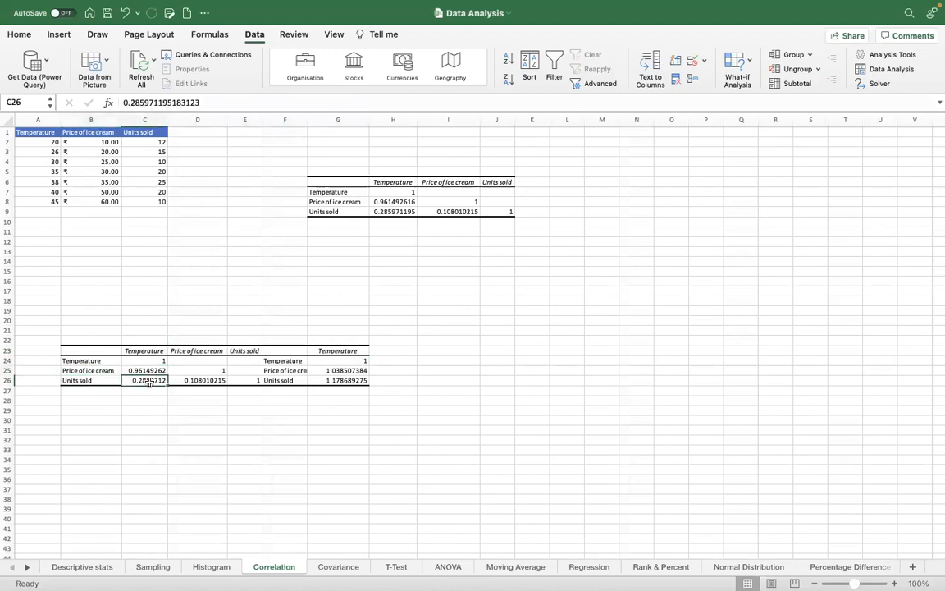
pyautogui.click(202, 382)
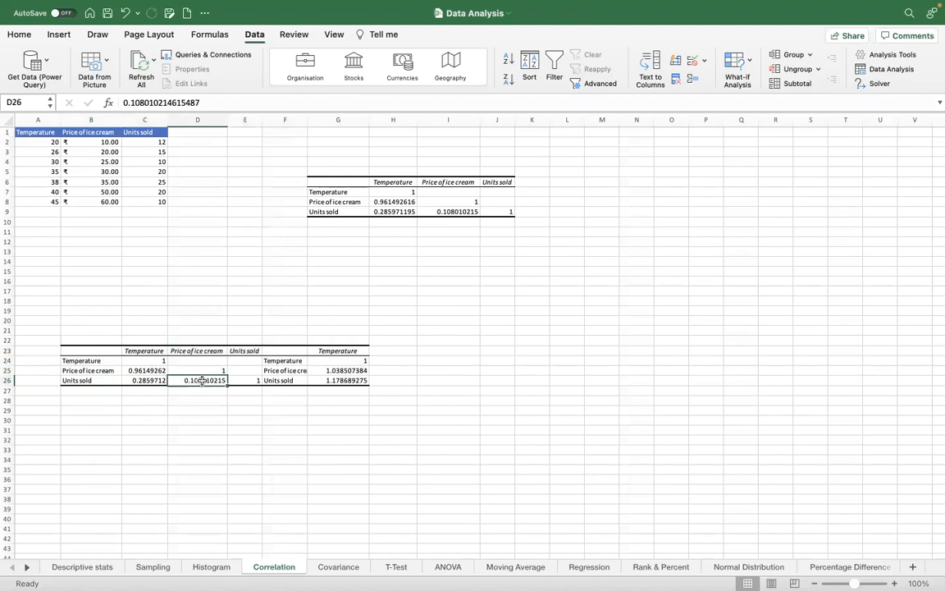
pyautogui.click(251, 380)
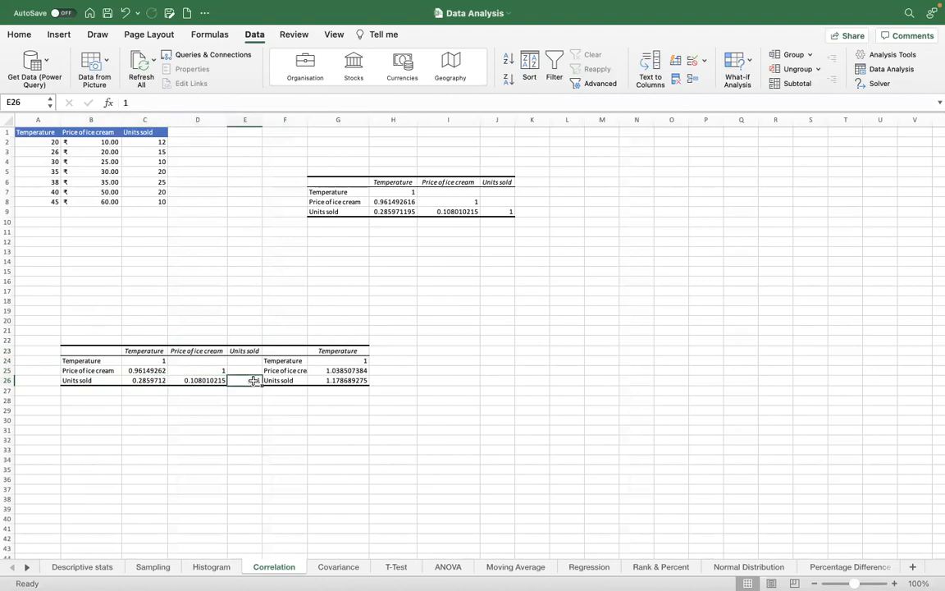
pyautogui.click(135, 370)
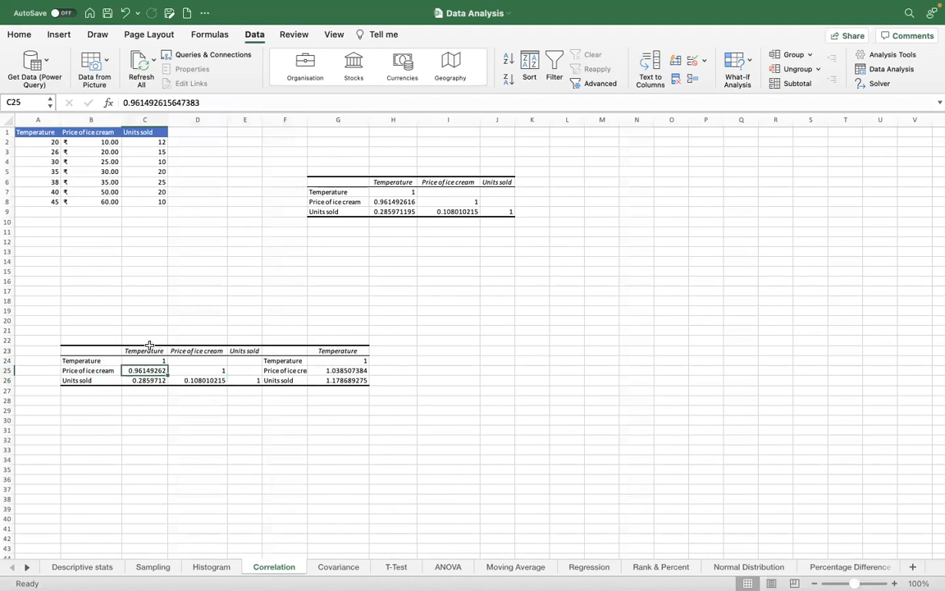
pyautogui.click(146, 340)
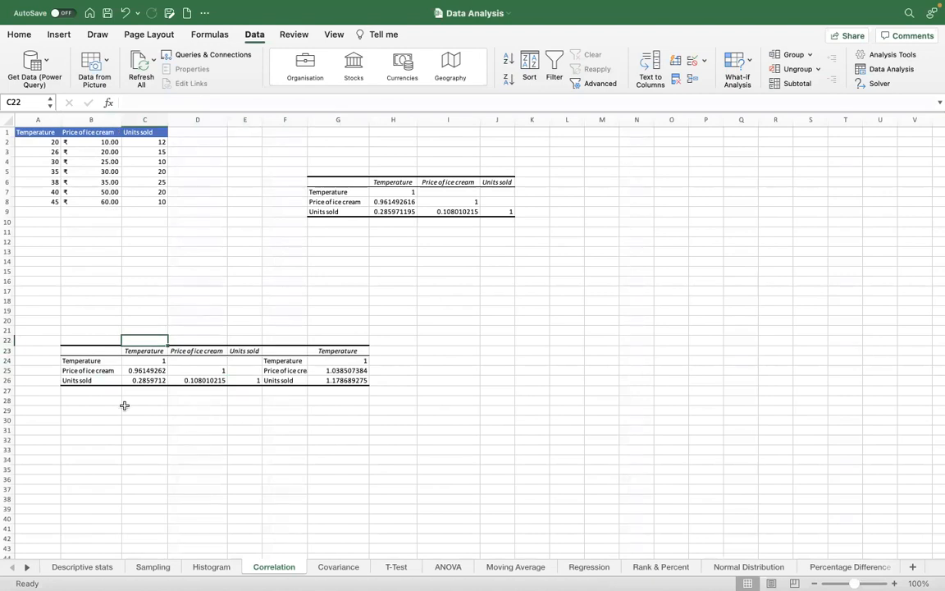
pyautogui.click(150, 371)
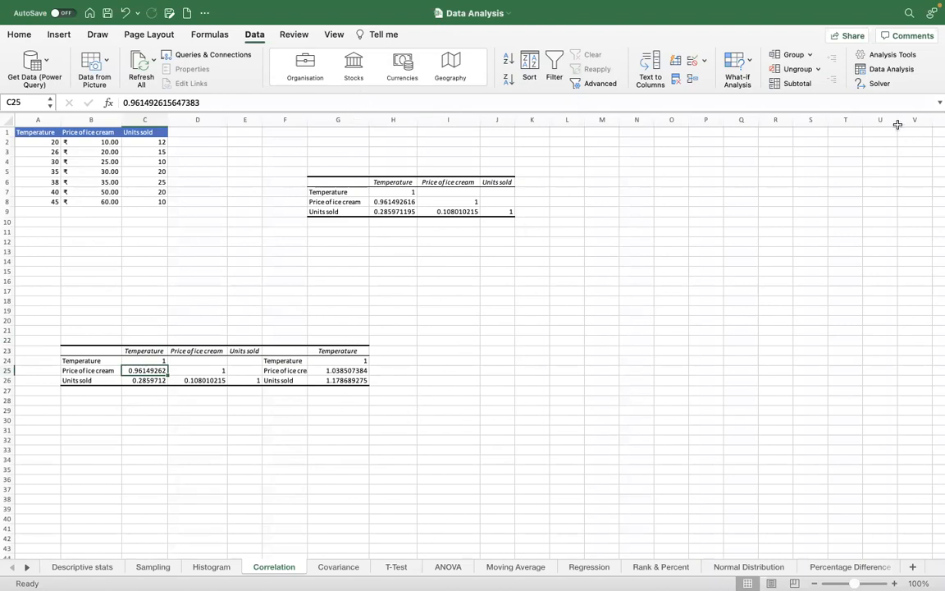
# - Try to run the Correlation analysis on A1:C8 without labels in the first row, outputting to B23
pyautogui.click(891, 70)
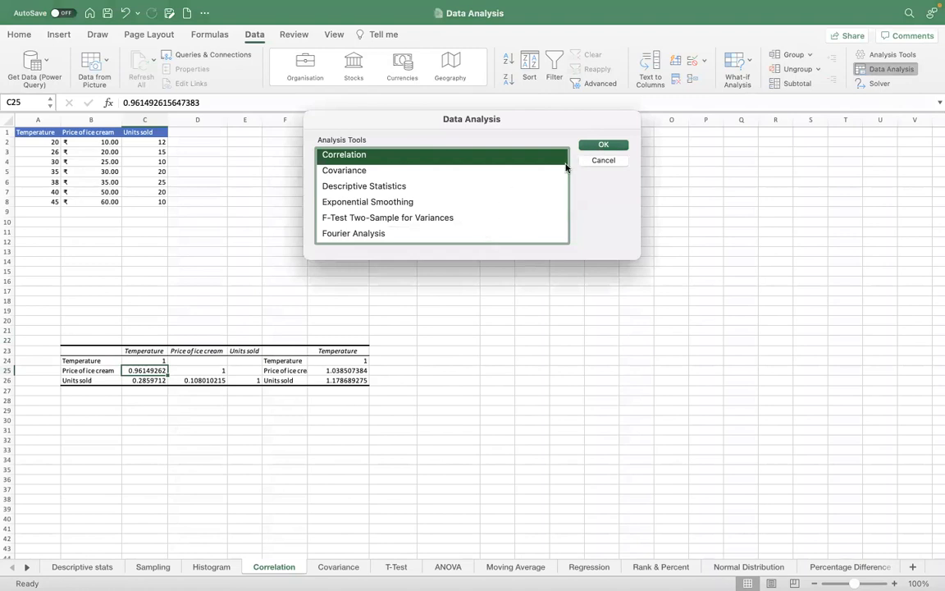
pyautogui.click(603, 145)
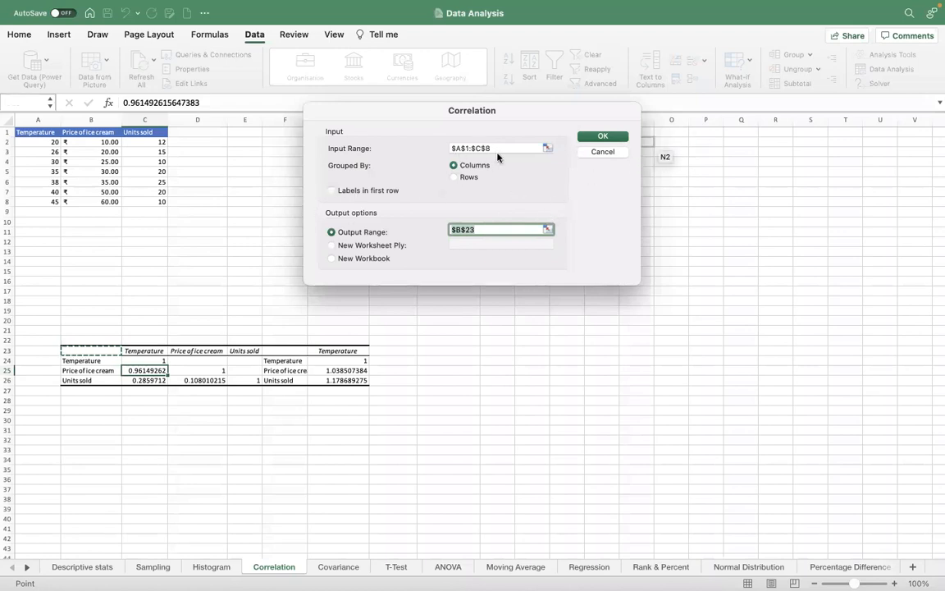
pyautogui.click(603, 136)
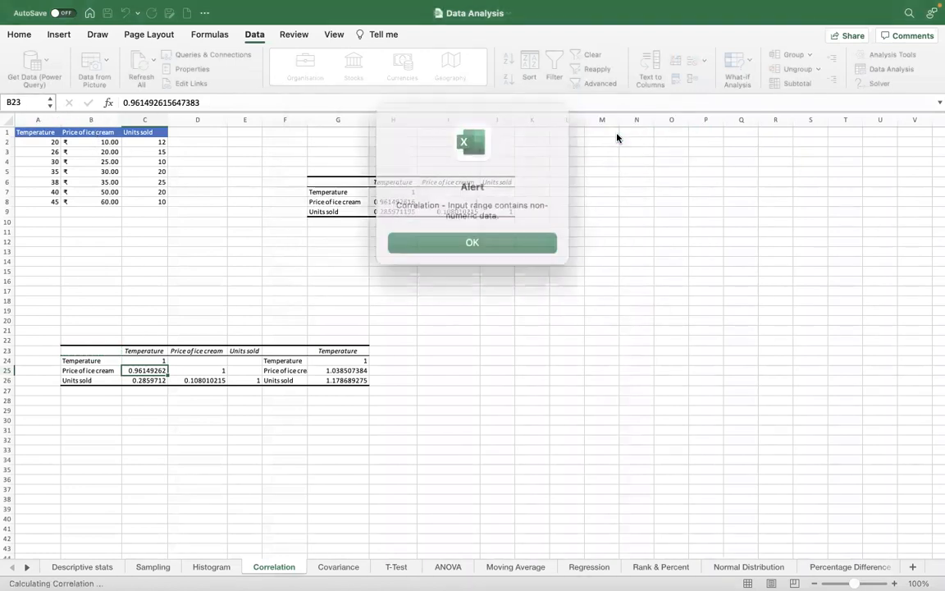
pyautogui.click(484, 238)
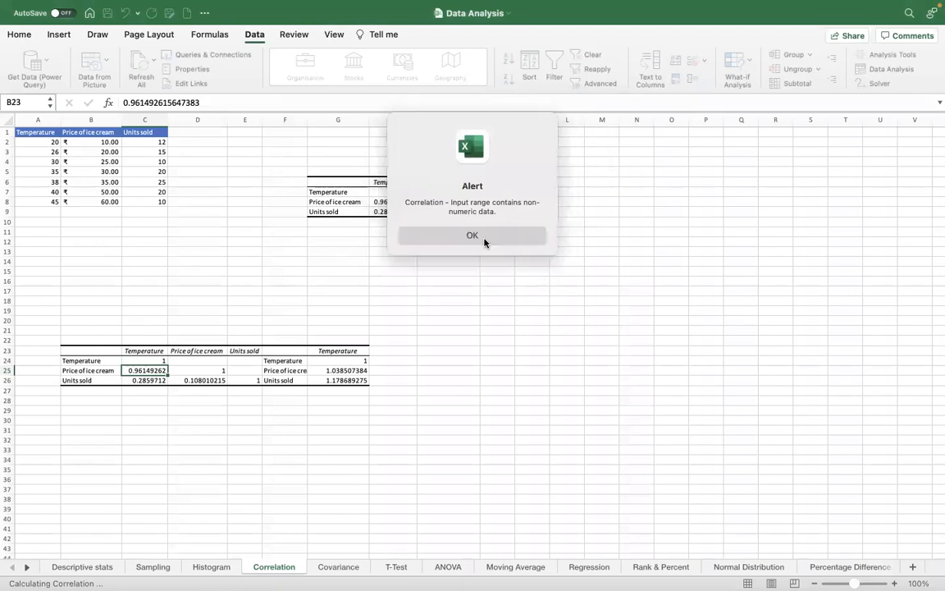
pyautogui.click(331, 191)
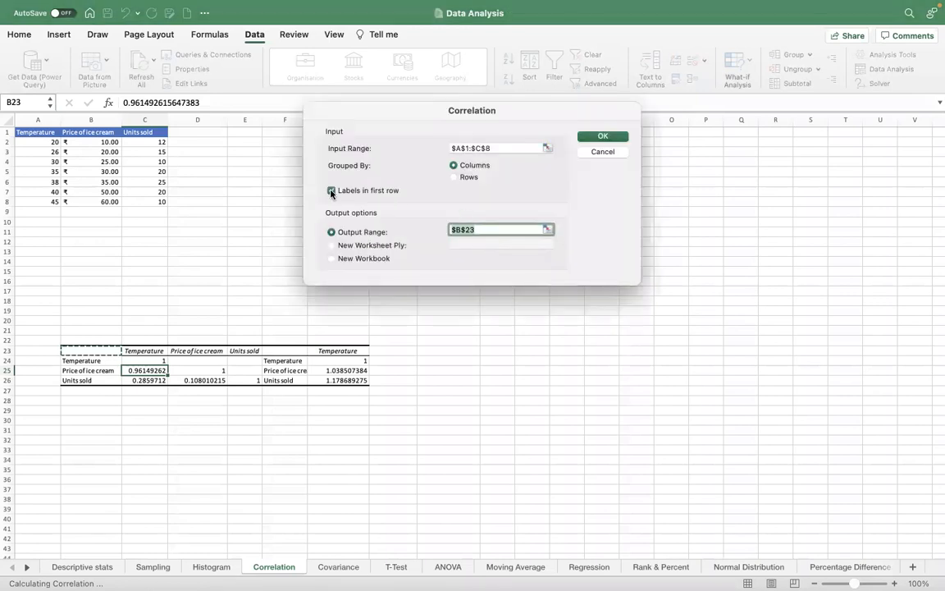
pyautogui.click(596, 154)
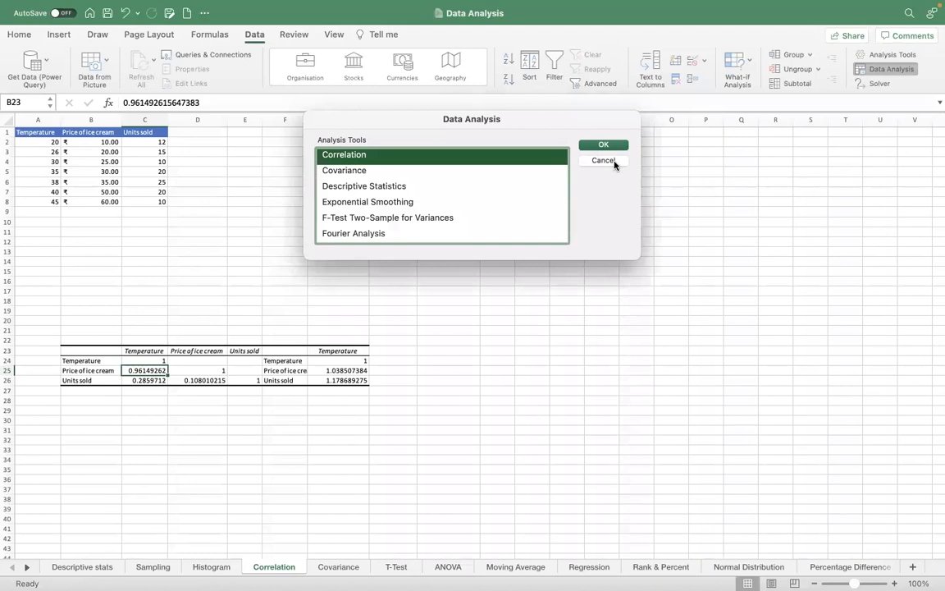
pyautogui.click(613, 162)
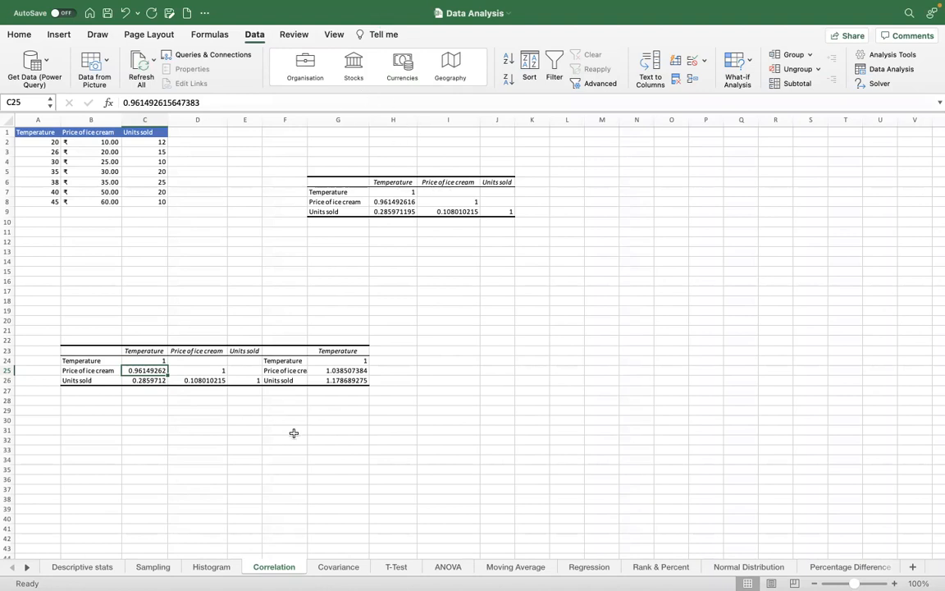
# - On the Covariance sheet, run the Covariance analysis on B1:C8, grouped by columns with labels in the first row, outputting to D23
pyautogui.click(334, 567)
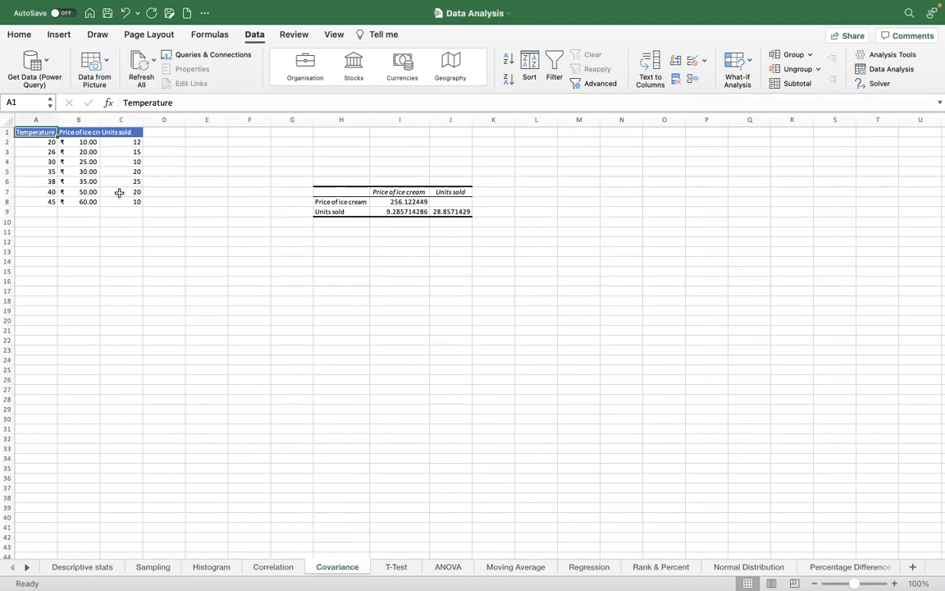
pyautogui.click(79, 123)
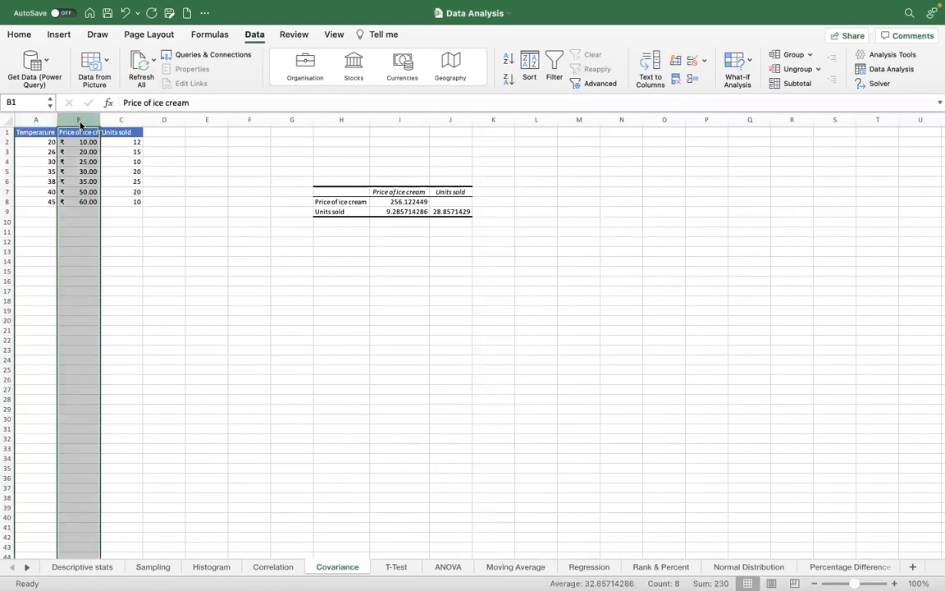
pyautogui.hotkey('shift', 'Right')
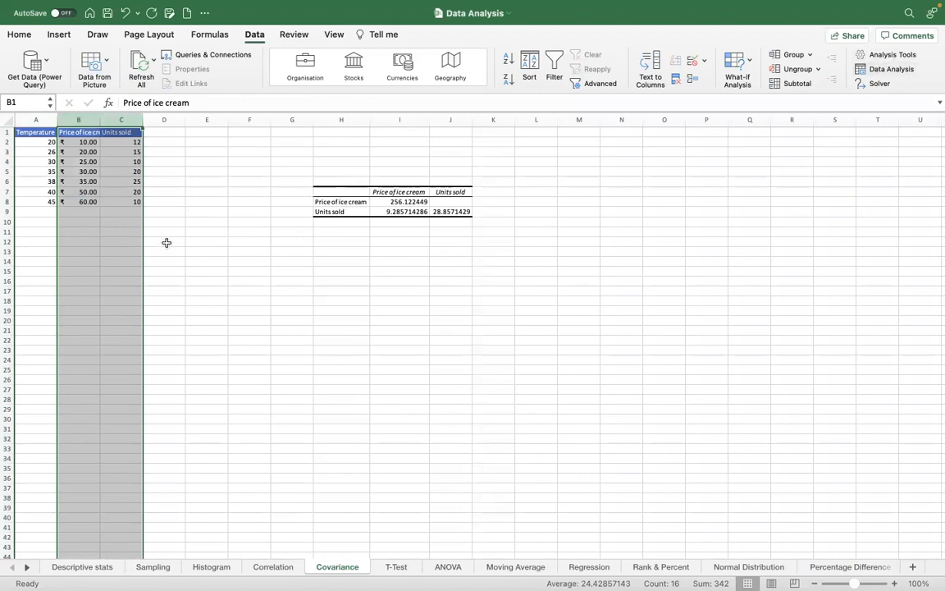
pyautogui.click(289, 260)
pyautogui.moveTo(65, 132); pyautogui.dragTo(122, 201)
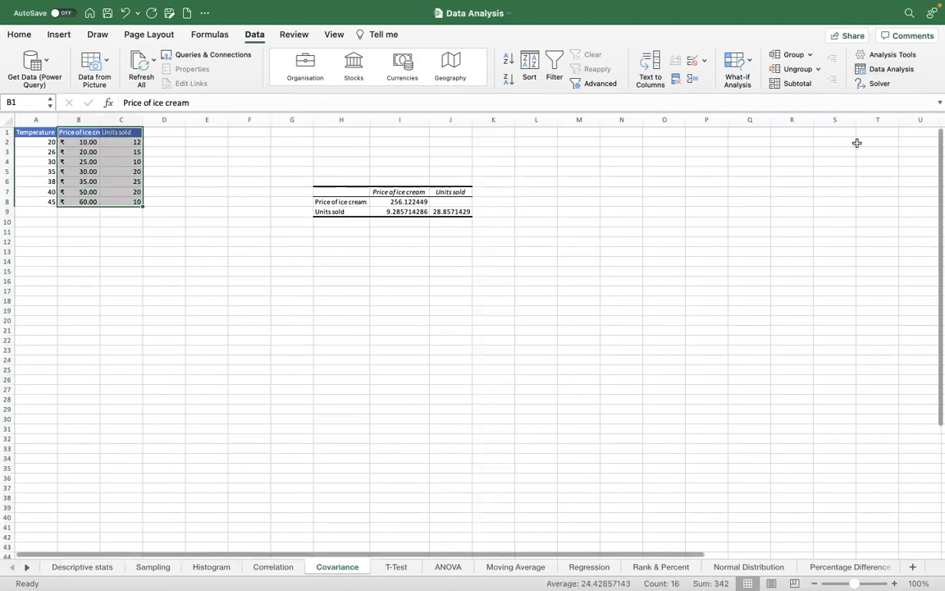
pyautogui.click(878, 69)
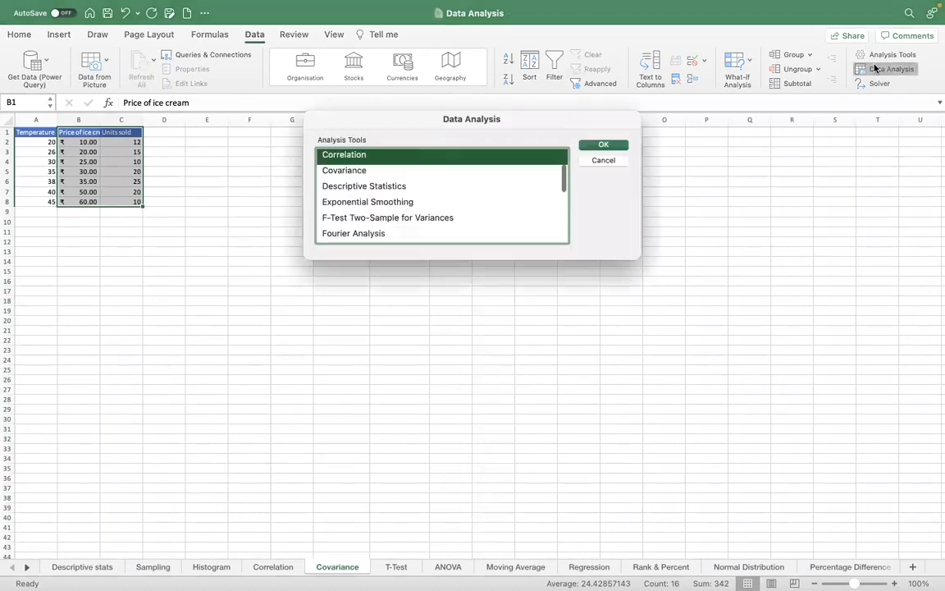
pyautogui.click(345, 171)
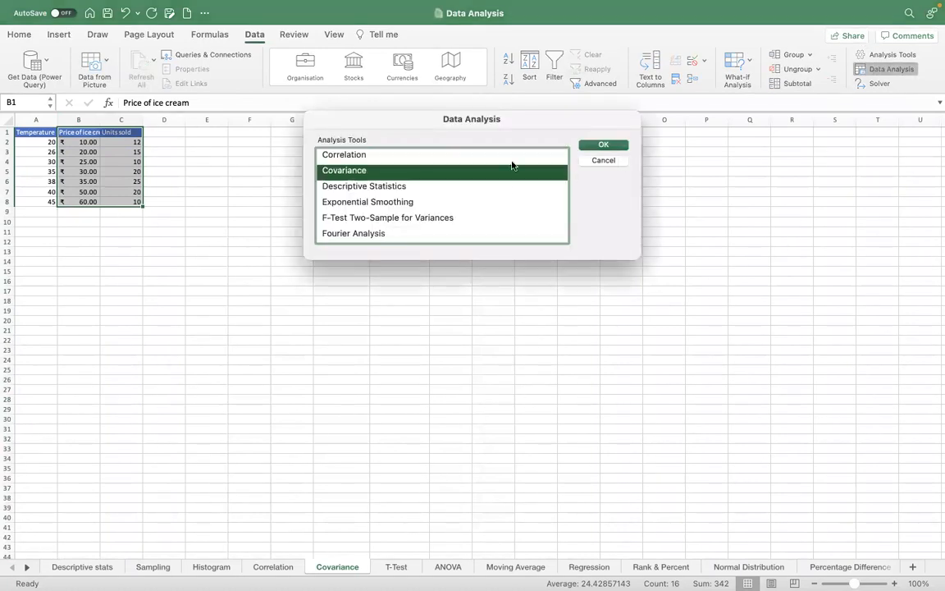
pyautogui.click(598, 146)
pyautogui.moveTo(470, 112); pyautogui.dragTo(403, 256)
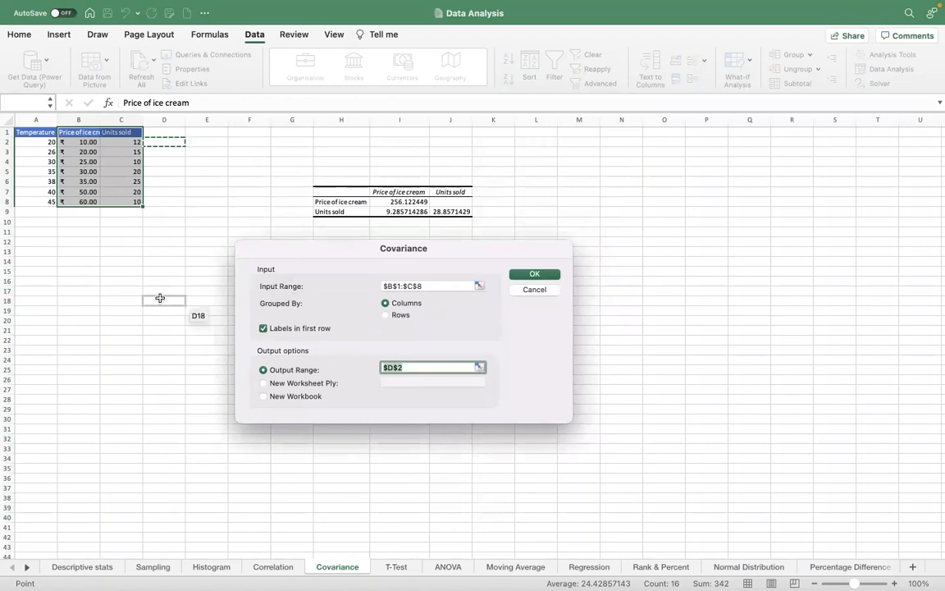
pyautogui.press('BackSpace')
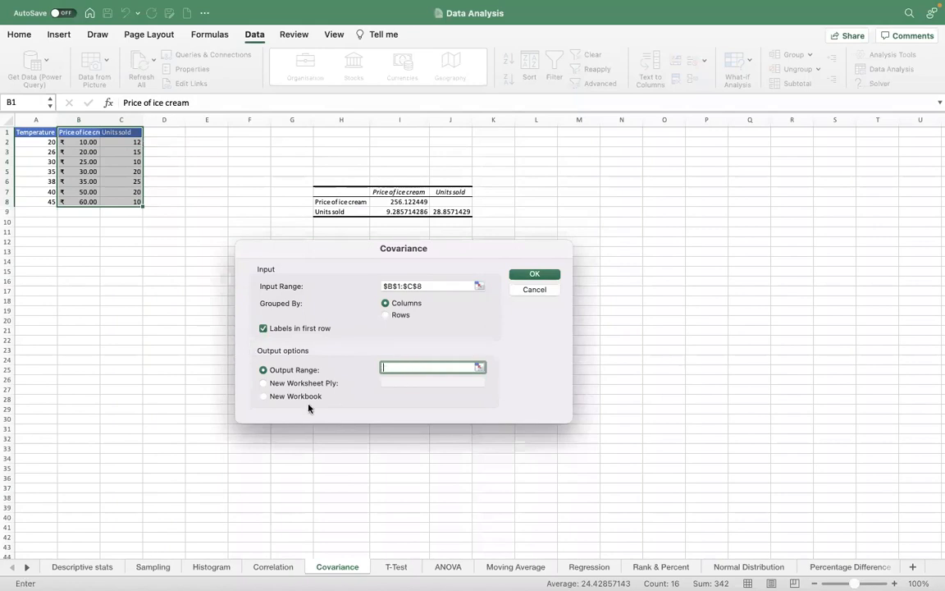
pyautogui.click(152, 349)
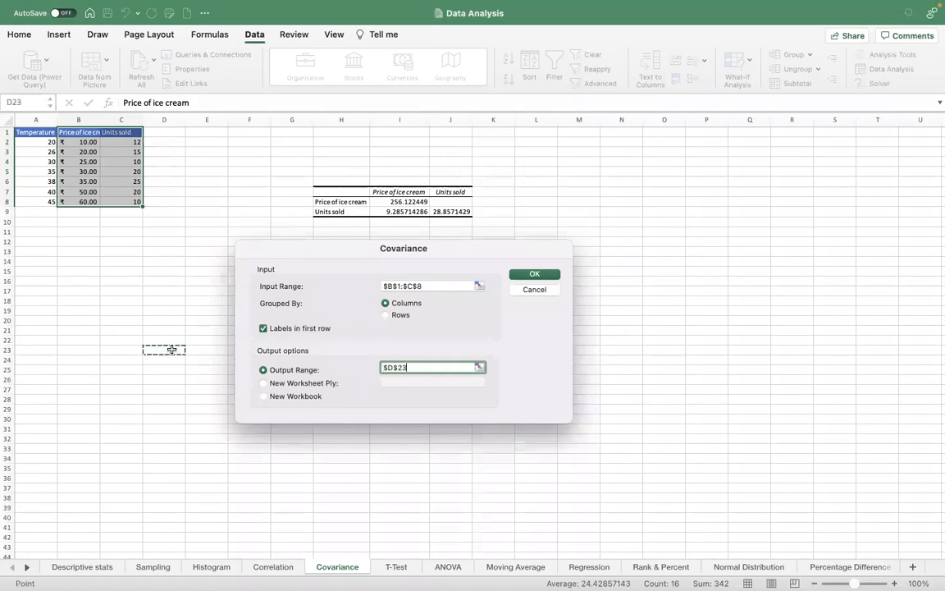
pyautogui.click(535, 274)
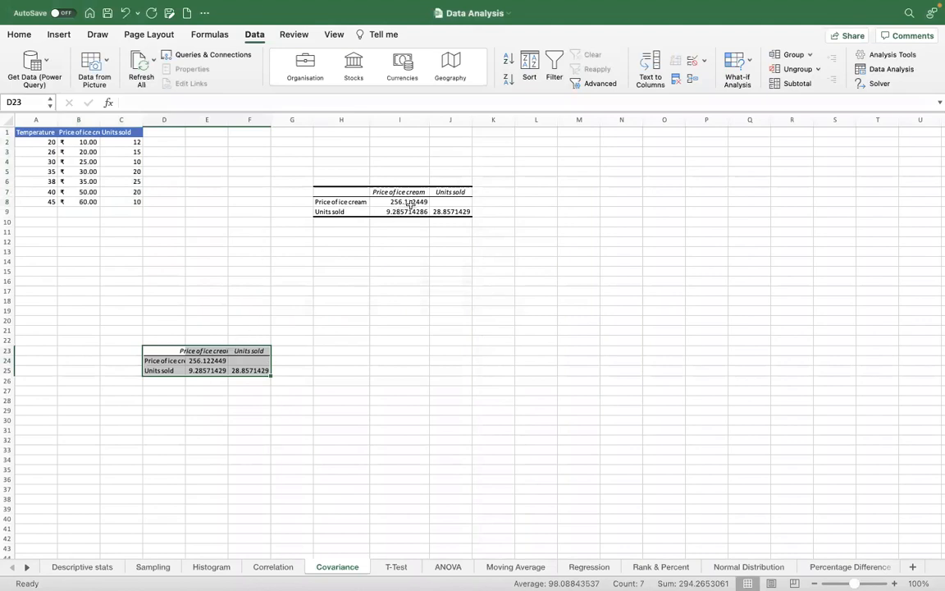
# - Widen columns D, E and F to fit the covariance table at D23, and compare it with the Correlation sheet
pyautogui.moveTo(229, 119); pyautogui.dragTo(293, 121)
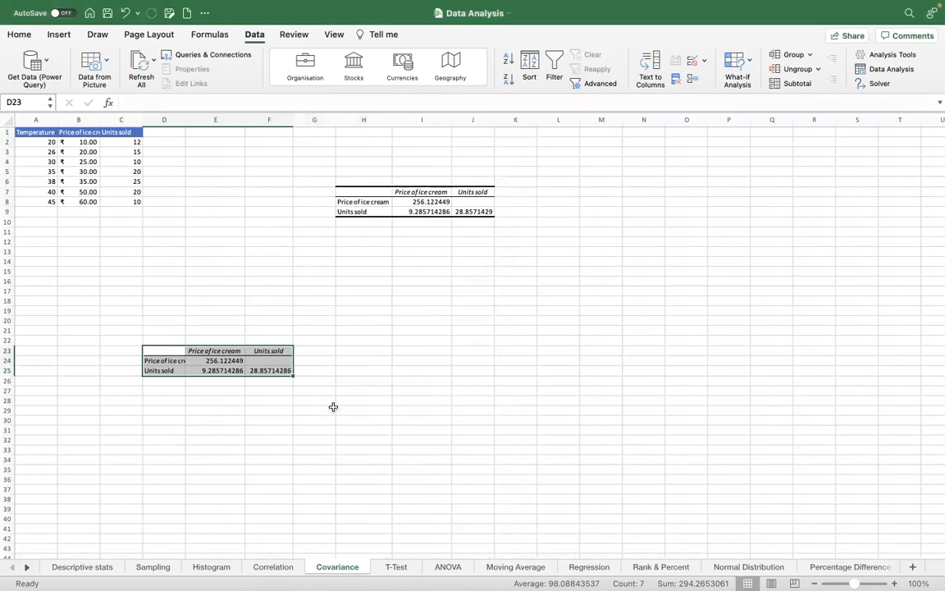
pyautogui.click(215, 370)
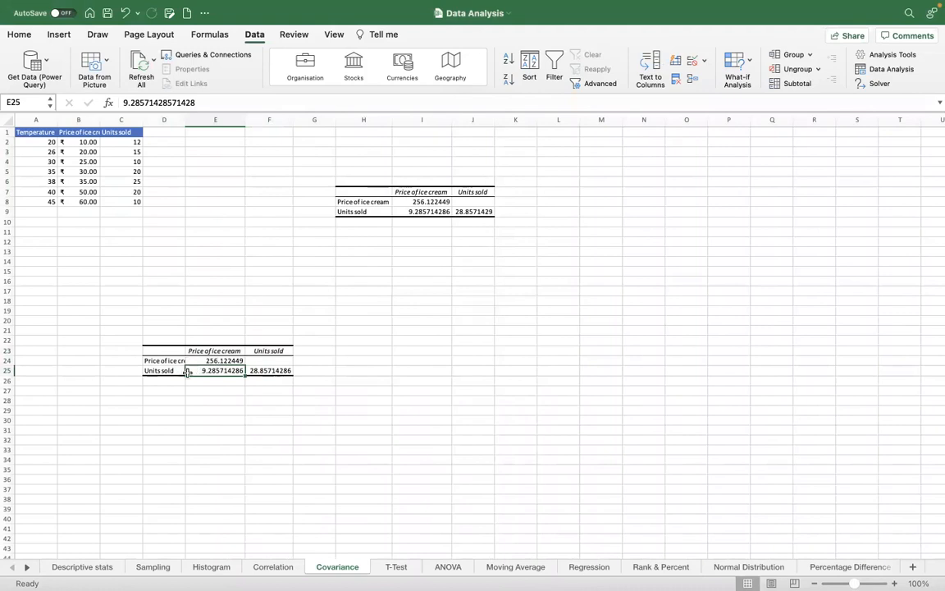
pyautogui.moveTo(184, 119); pyautogui.dragTo(198, 119)
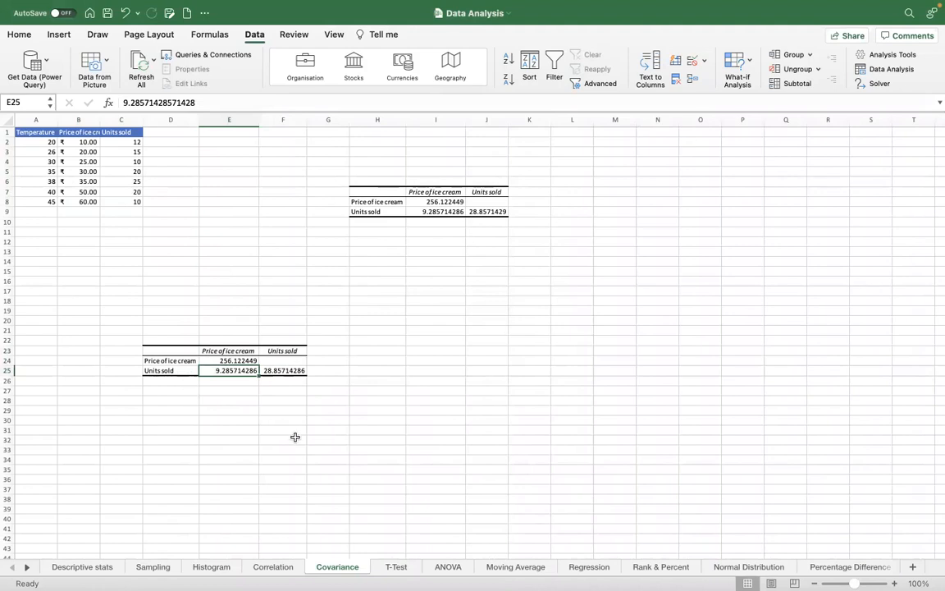
pyautogui.click(265, 567)
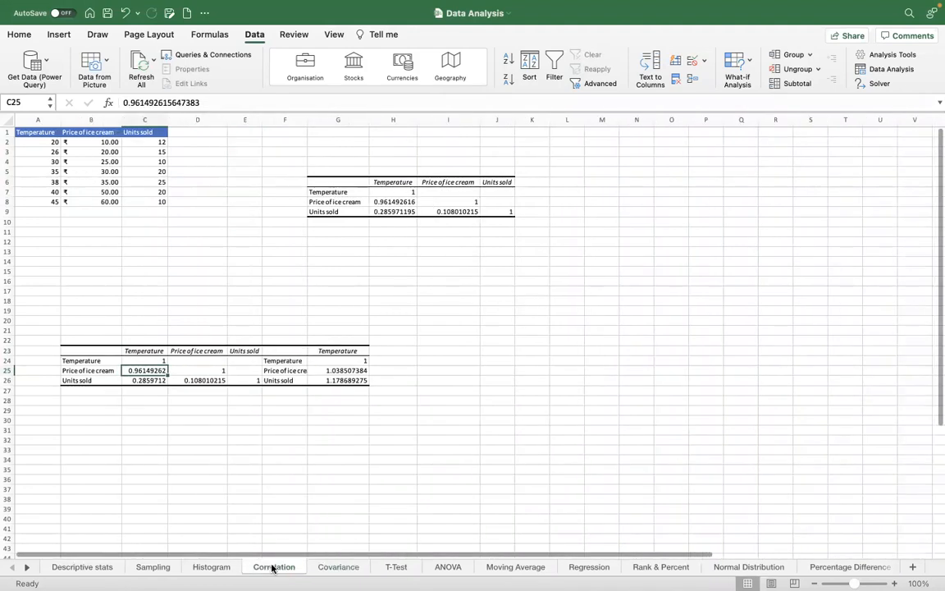
pyautogui.click(339, 569)
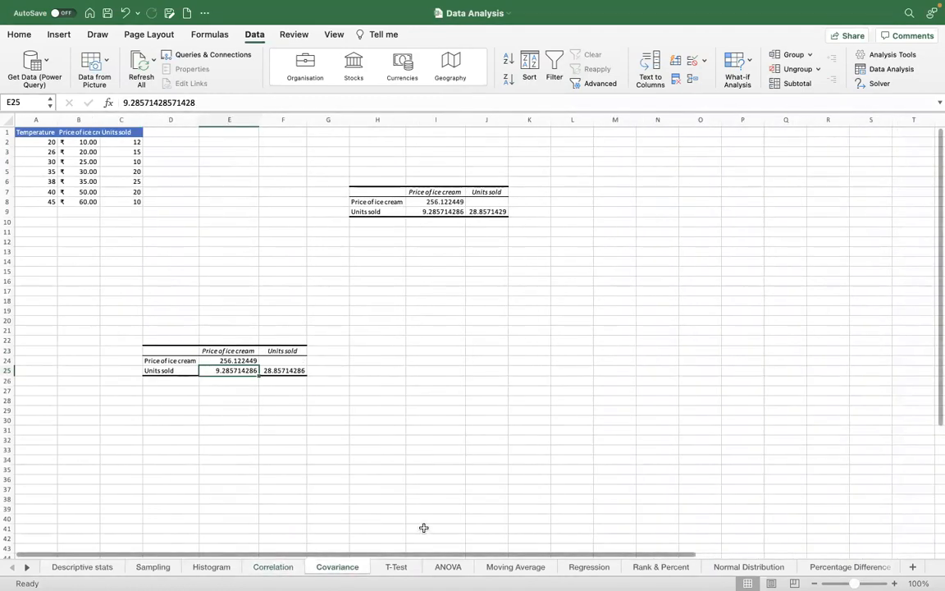
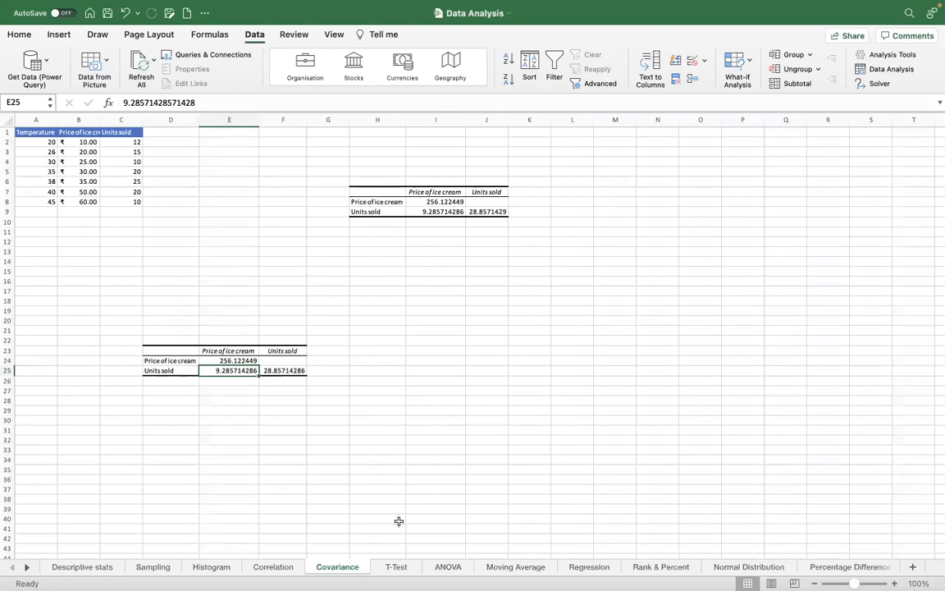
# - On the T-Test sheet, select the price of ice cream and units sold data with headers in B1:C8
pyautogui.click(394, 567)
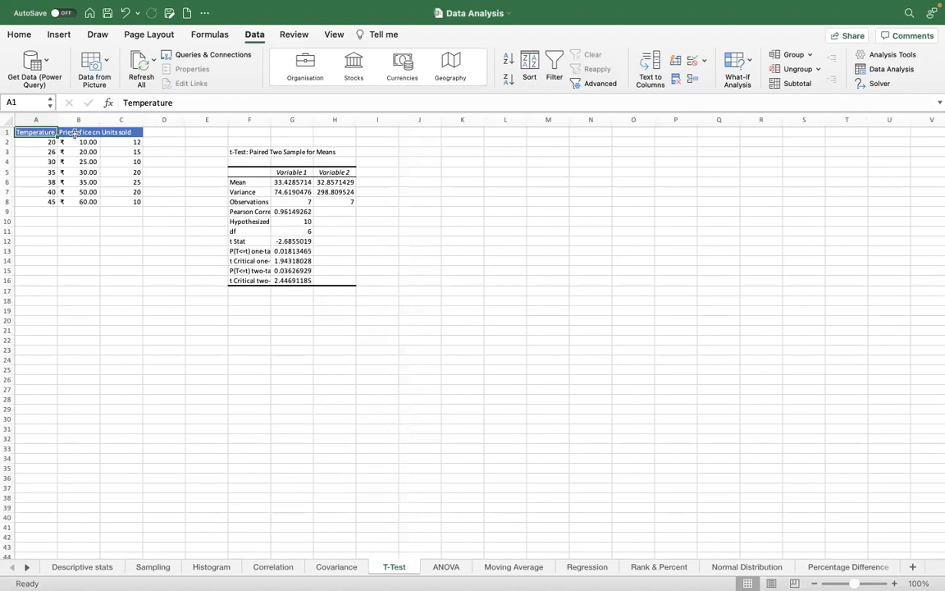
pyautogui.press('Right')
pyautogui.press('Left')
pyautogui.hotkey('shift', 'Right')
pyautogui.hotkey('shift', 'Right')
pyautogui.hotkey('shift', 'Left')
pyautogui.hotkey('shift', 'Down')
pyautogui.hotkey('shift', 'Down')
pyautogui.hotkey('shift', 'Down')
pyautogui.hotkey('shift', 'Down')
pyautogui.hotkey('shift', 'Down')
pyautogui.hotkey('shift', 'Down')
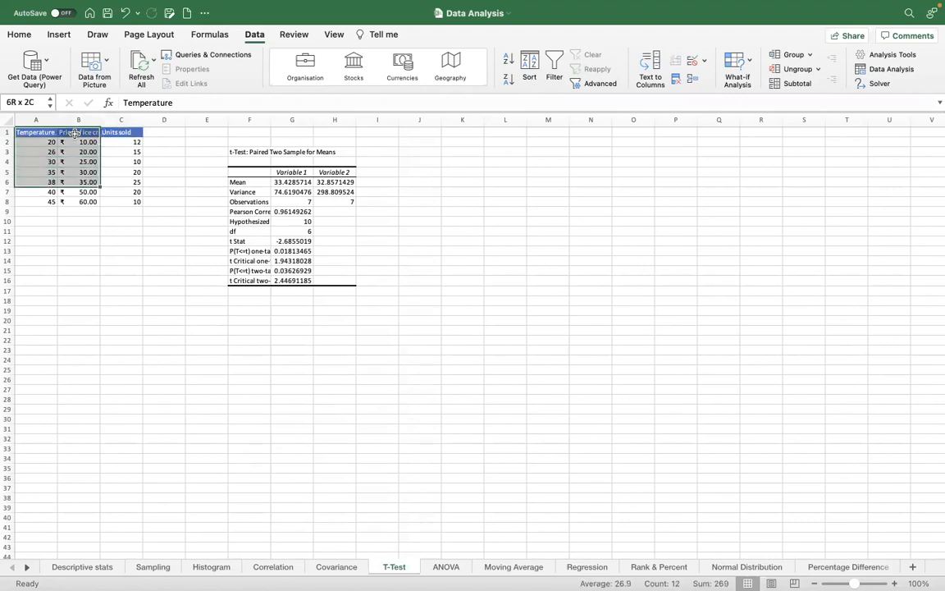
pyautogui.press('Left')
pyautogui.press('Right')
pyautogui.hotkey('shift', 'Right')
pyautogui.hotkey('shift', 'Down')
pyautogui.hotkey('shift', 'Down')
pyautogui.hotkey('shift', 'Down')
pyautogui.hotkey('shift', 'Down')
pyautogui.hotkey('shift', 'Down')
pyautogui.hotkey('shift', 'Down')
pyautogui.hotkey('shift', 'Down')
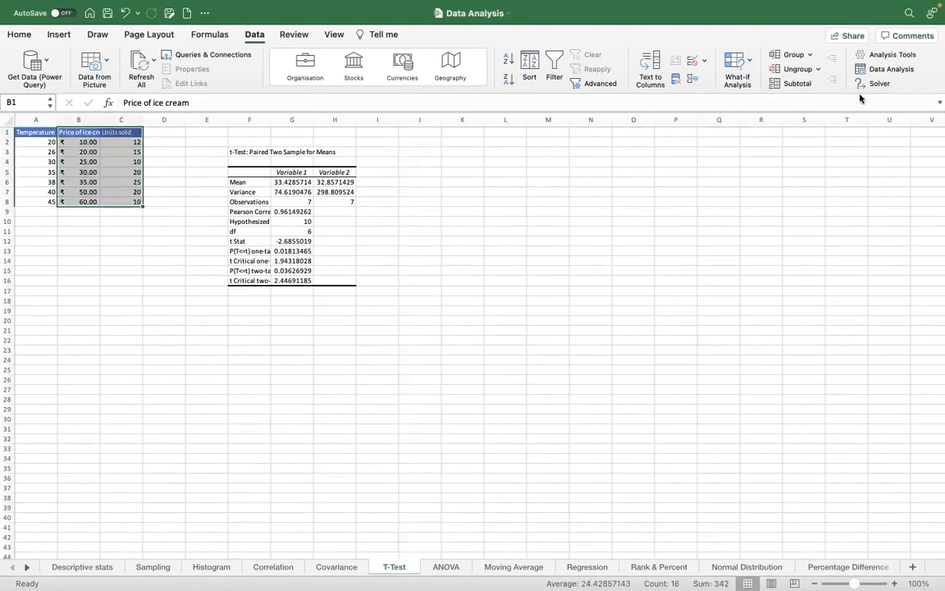
# - Start the t-Test: Paired Two Sample for Means analysis from the Data Analysis tools
pyautogui.click(879, 70)
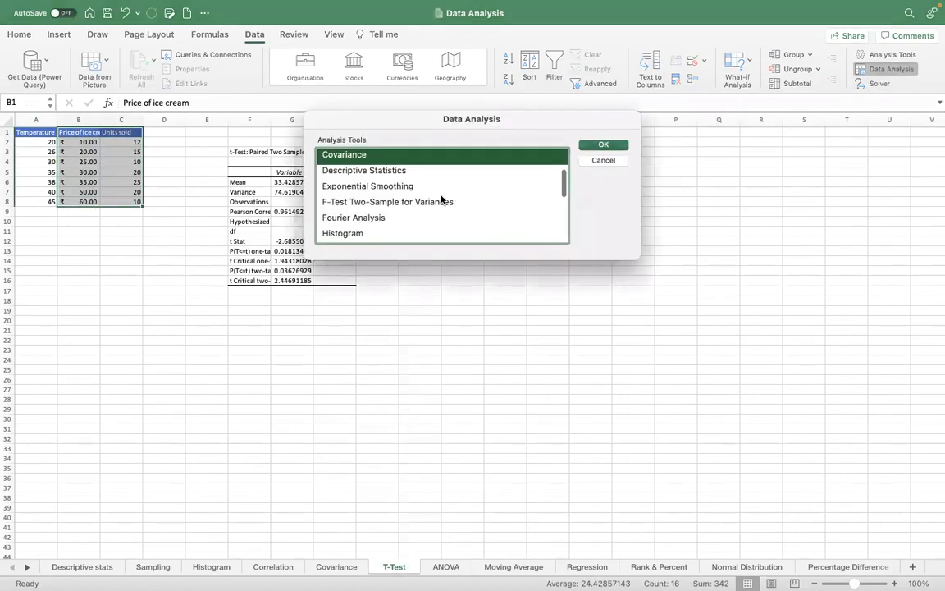
pyautogui.scroll(-2, 440, 200)
pyautogui.scroll(5, 440, 200)
pyautogui.scroll(-6, 397, 206)
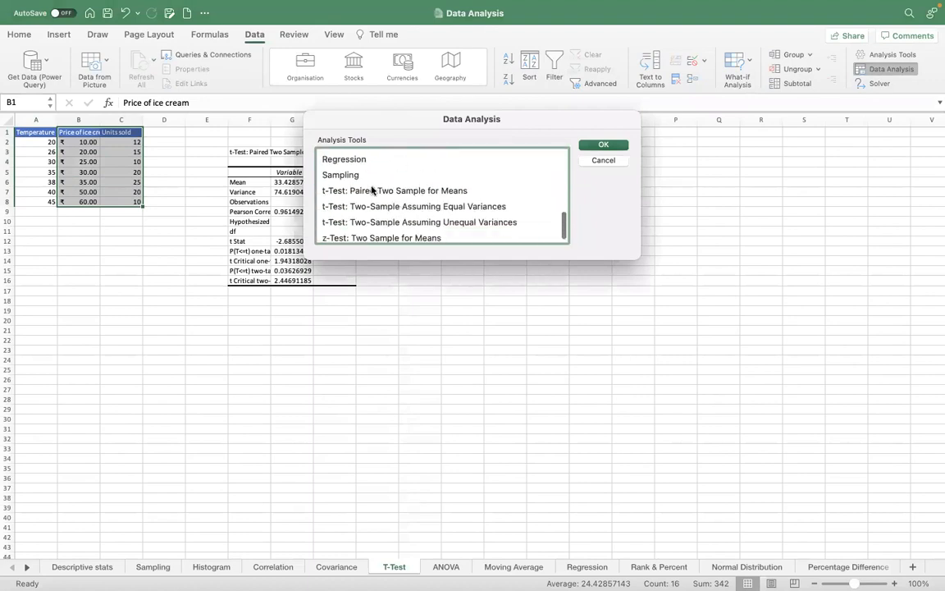
pyautogui.click(372, 190)
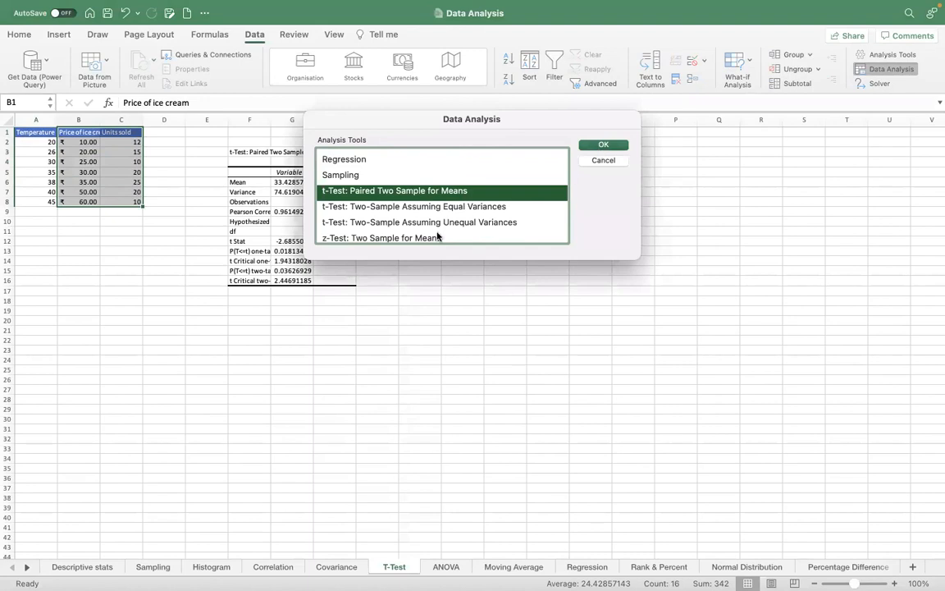
pyautogui.scroll(-1, 377, 231)
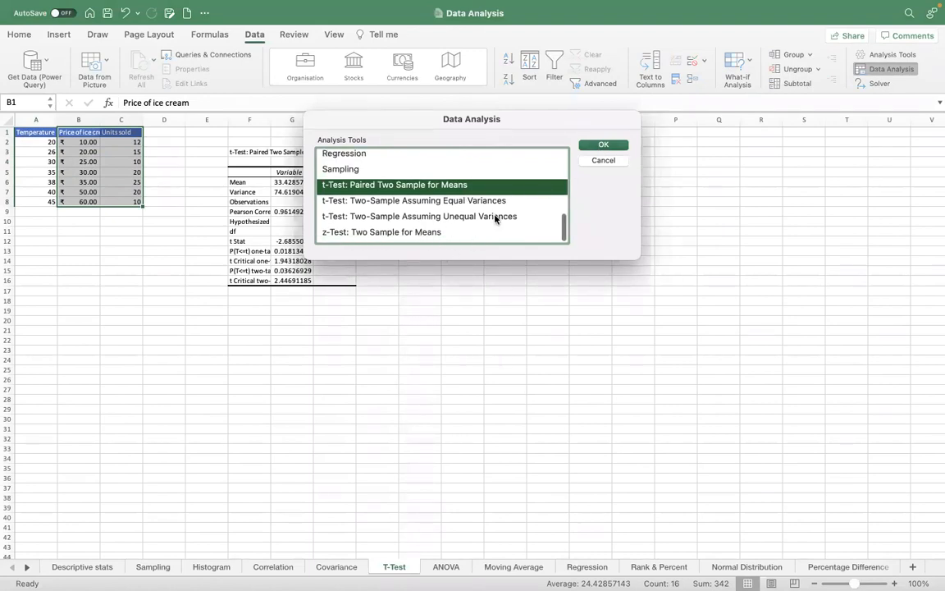
pyautogui.click(606, 146)
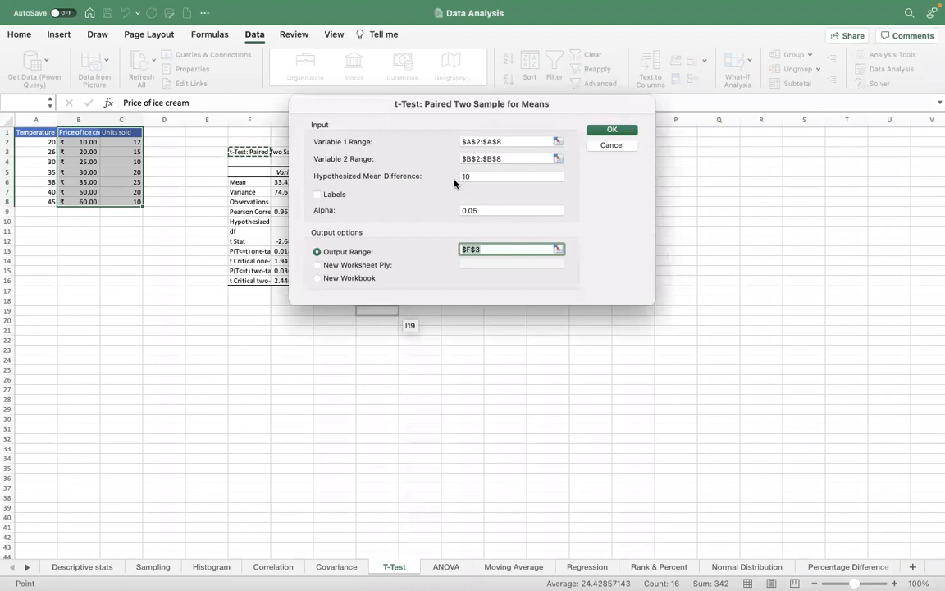
# - Review the hypothesized mean difference and alpha settings, and set the paired t-test's Variable 1 range to A1:A8
pyautogui.click(483, 177)
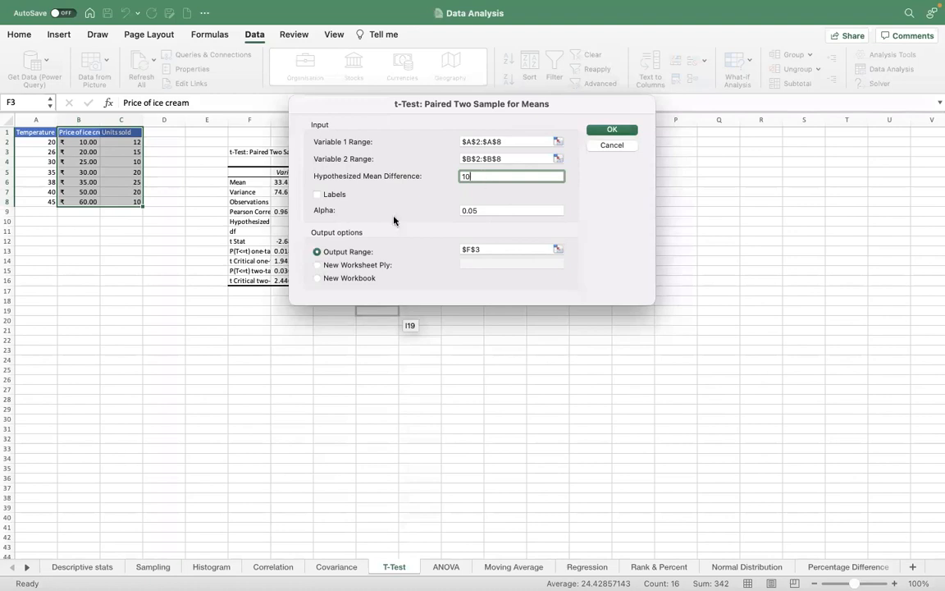
pyautogui.click(504, 210)
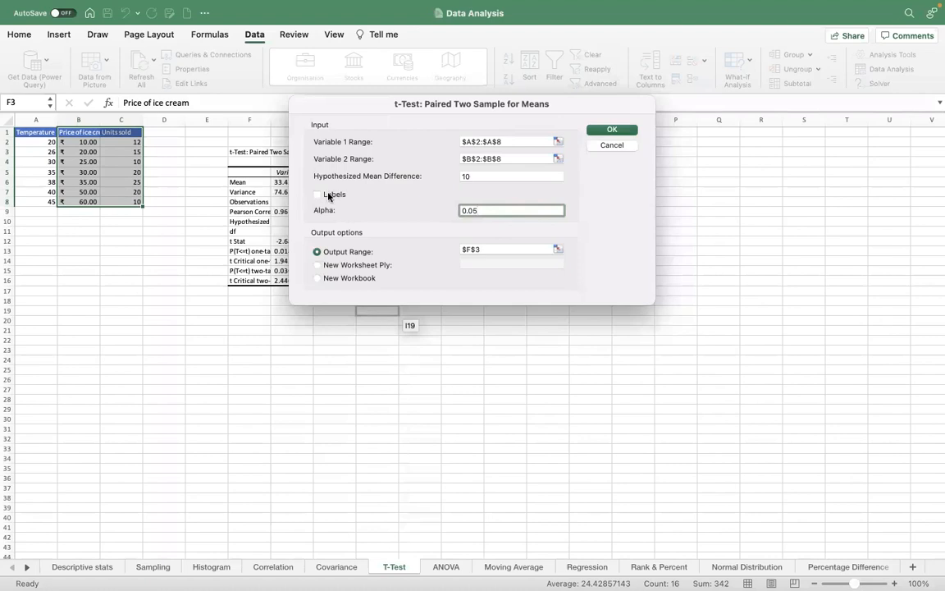
pyautogui.click(479, 141)
pyautogui.press('BackSpace')
pyautogui.write('1')
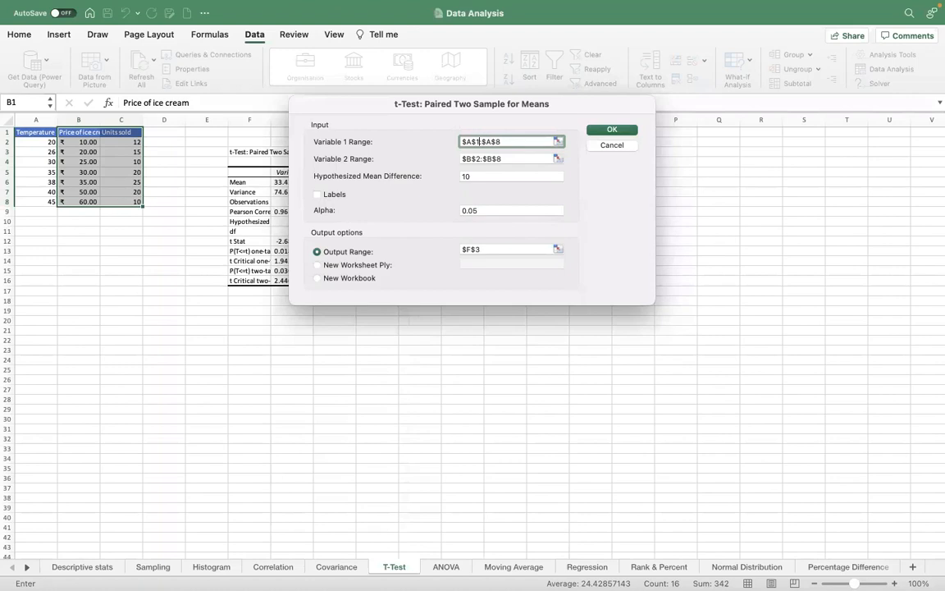
# - Turn on Labels and try to run the paired t-test with an edited Variable 2 range
pyautogui.click(478, 158)
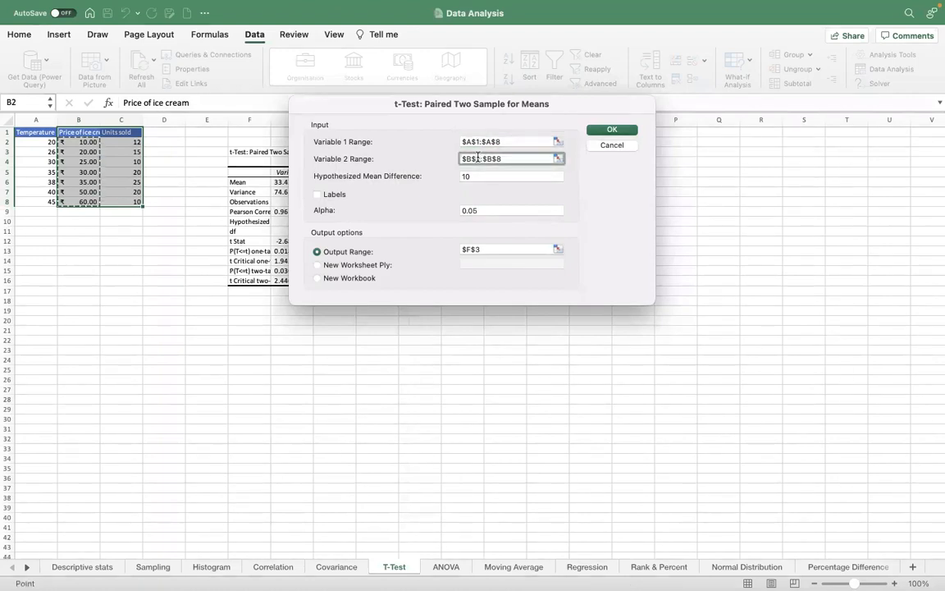
pyautogui.press('Right')
pyautogui.press('Up')
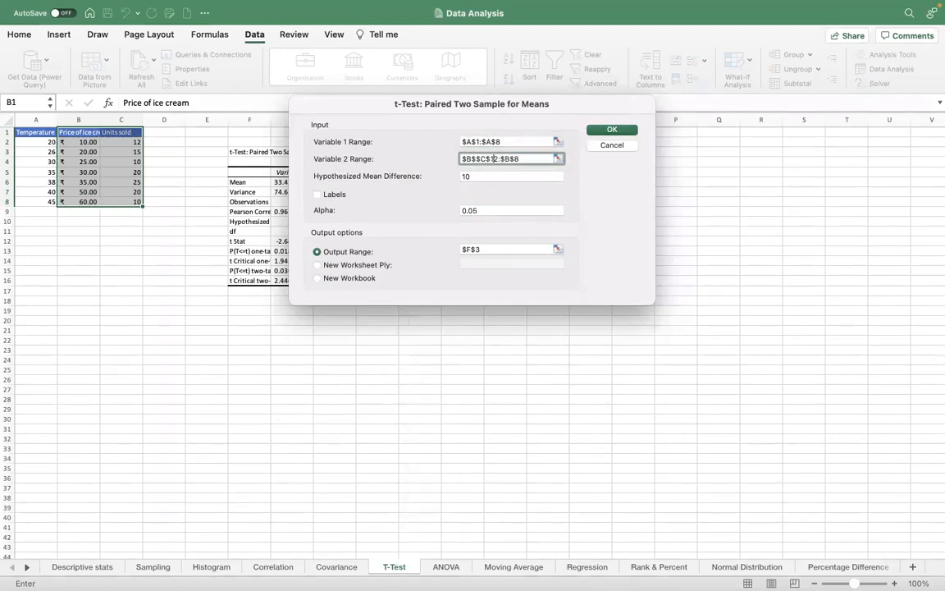
pyautogui.click(317, 194)
pyautogui.moveTo(525, 112); pyautogui.dragTo(691, 207)
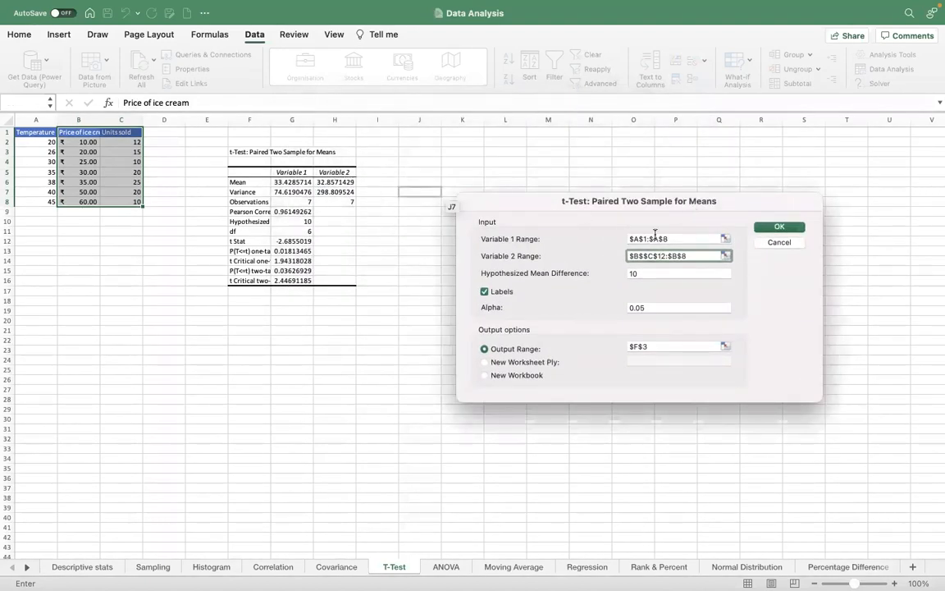
pyautogui.moveTo(576, 200); pyautogui.dragTo(521, 144)
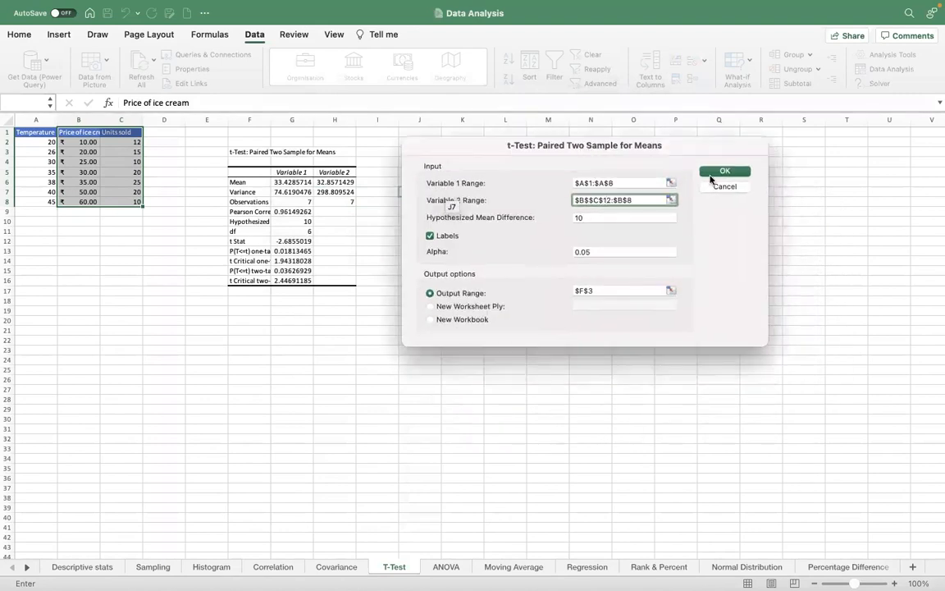
pyautogui.click(736, 171)
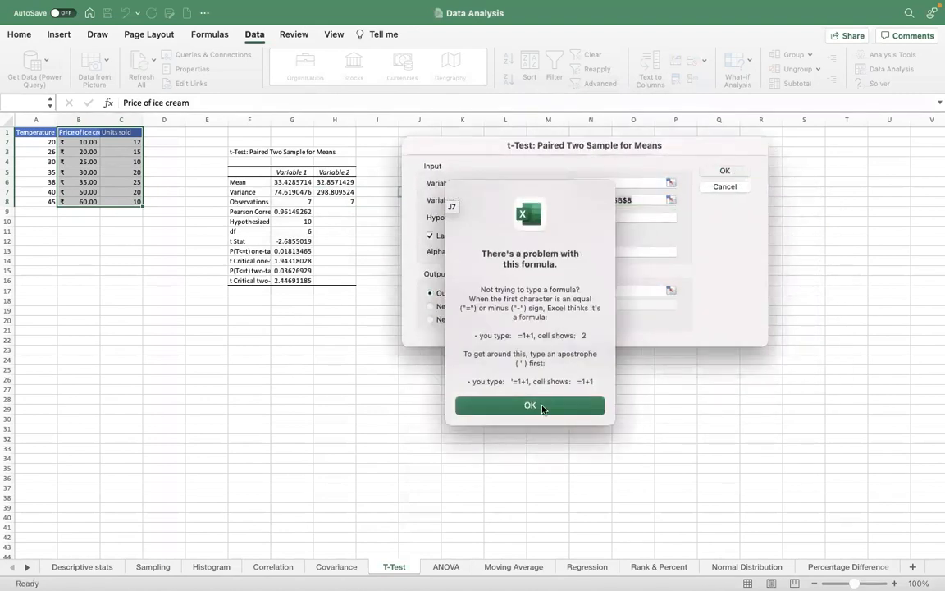
pyautogui.click(542, 405)
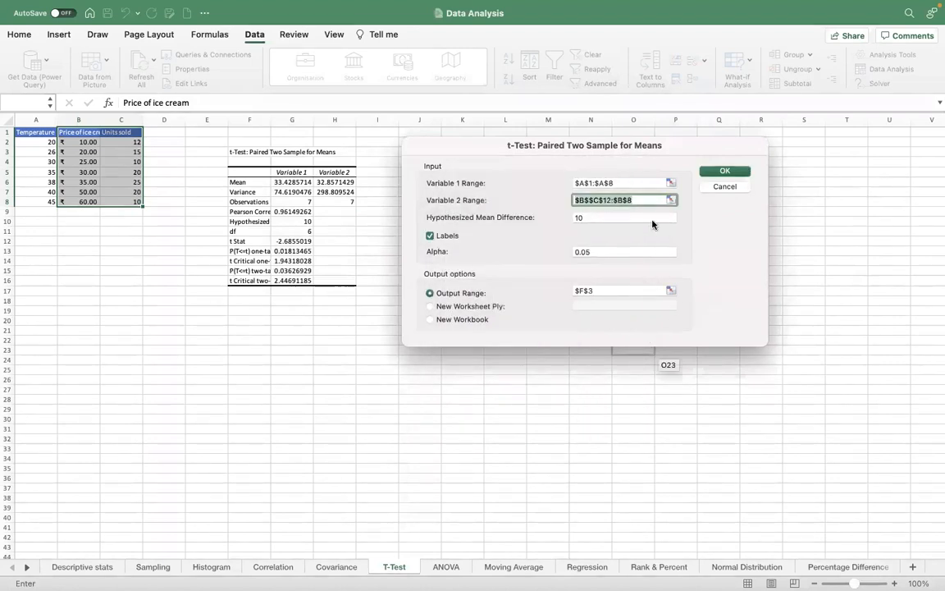
# - Correct the Variable 2 range to B1:B8 and run the paired t-test, overwriting the existing output at F3
pyautogui.click(617, 200)
pyautogui.press('BackSpace')
pyautogui.press('BackSpace')
pyautogui.press('BackSpace')
pyautogui.press('BackSpace')
pyautogui.press('BackSpace')
pyautogui.press('BackSpace')
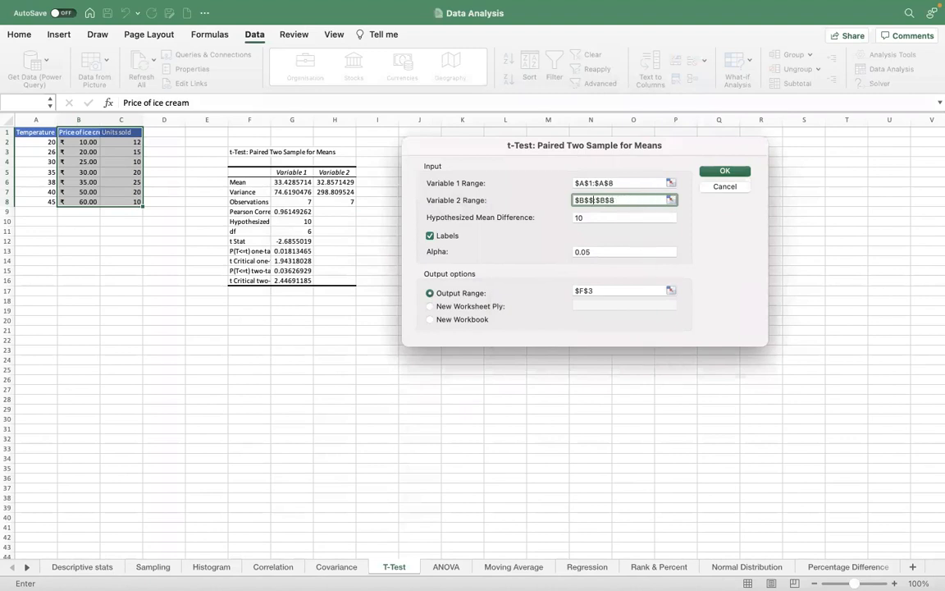
pyautogui.write('1:')
pyautogui.click(725, 172)
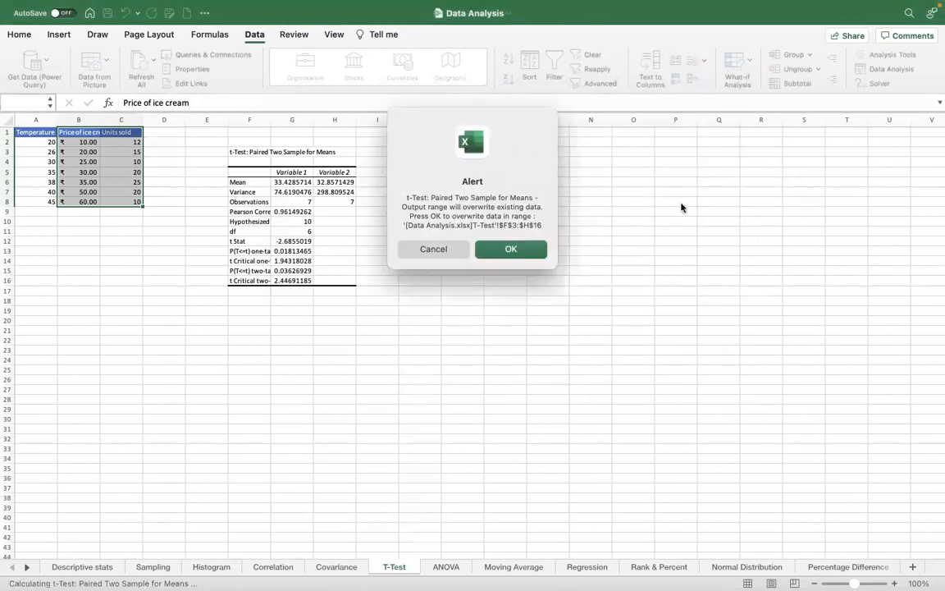
pyautogui.click(512, 250)
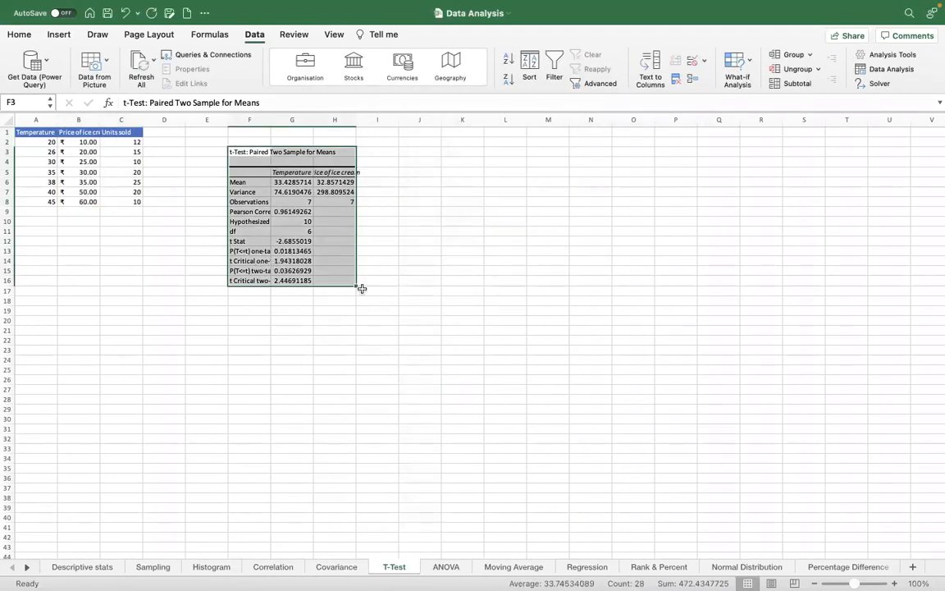
# - Auto-fit columns G and H of the t-test output, and undo the last width change
pyautogui.moveTo(316, 124); pyautogui.dragTo(321, 122)
pyautogui.doubleClick(363, 118)
pyautogui.press('super+z')
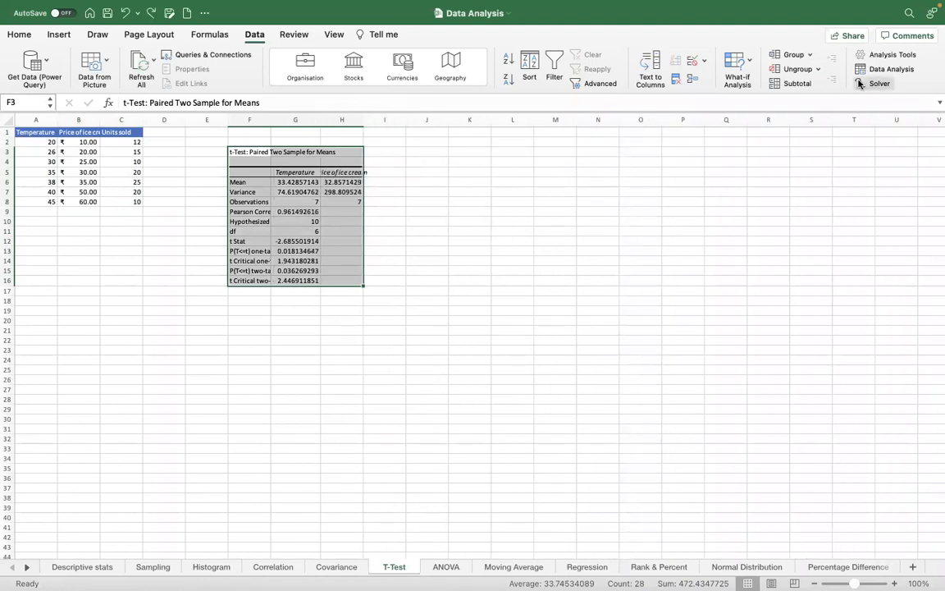
# - Run the paired t-test again on A1:A8 and B1:B8 with Labels on, sending the output to F24
pyautogui.click(876, 70)
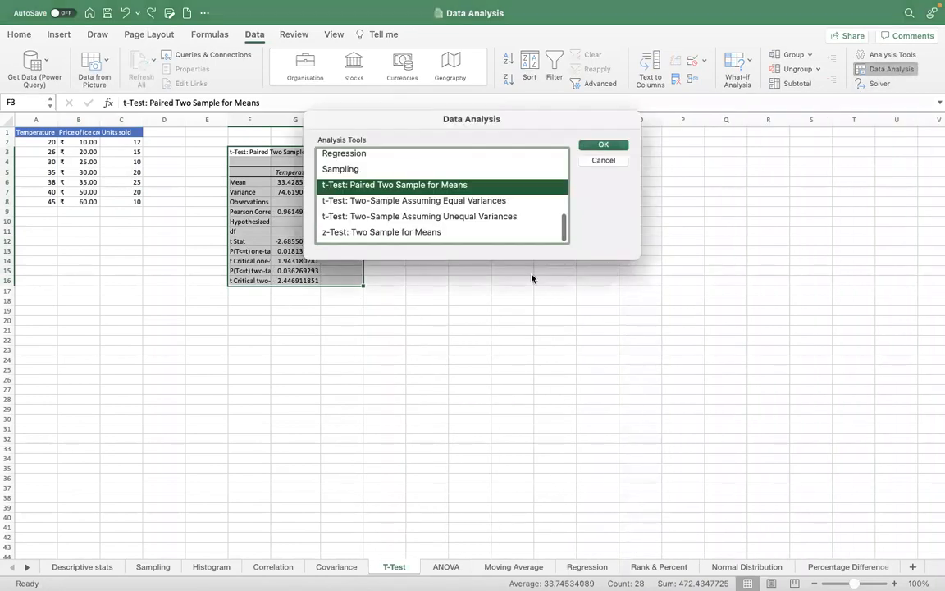
pyautogui.click(603, 146)
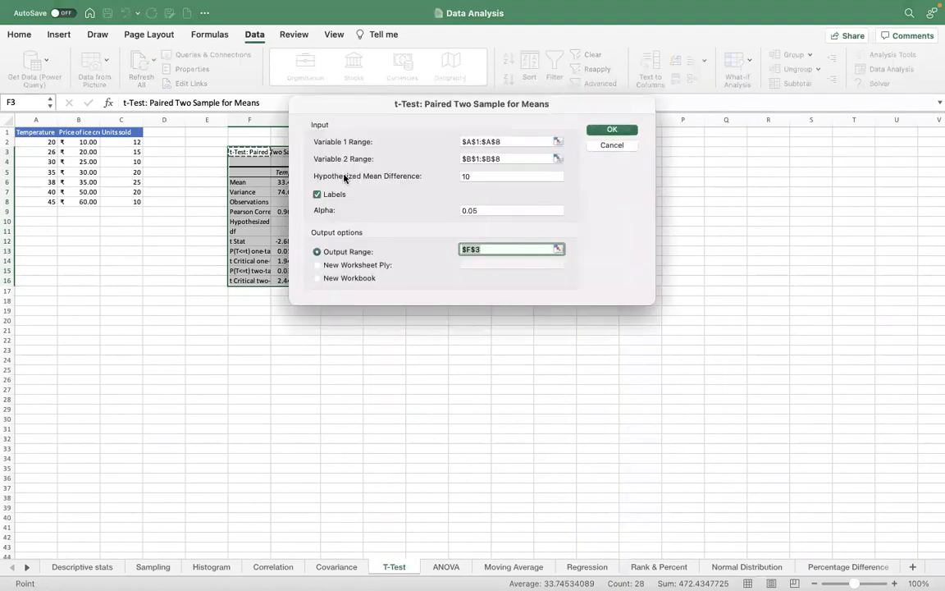
pyautogui.press('BackSpace')
pyautogui.click(238, 359)
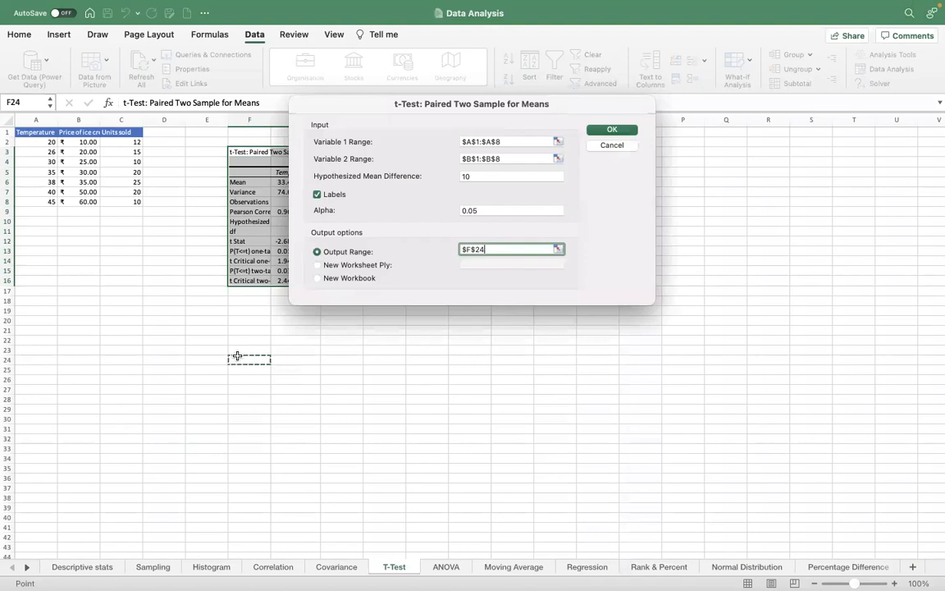
pyautogui.click(614, 129)
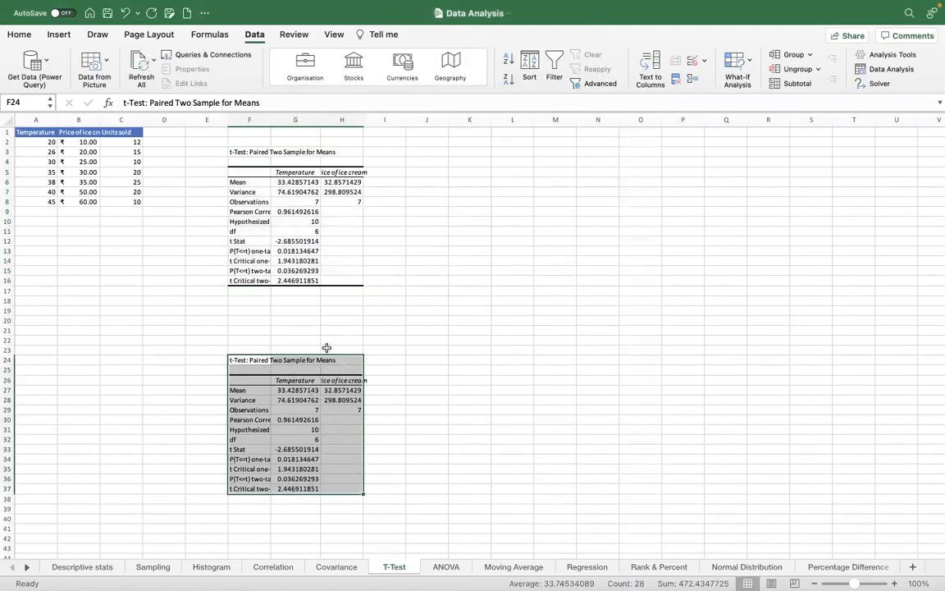
# - Undo the last formatting of the second t-test table and clear its contents, including the title in row 24
pyautogui.click(291, 380)
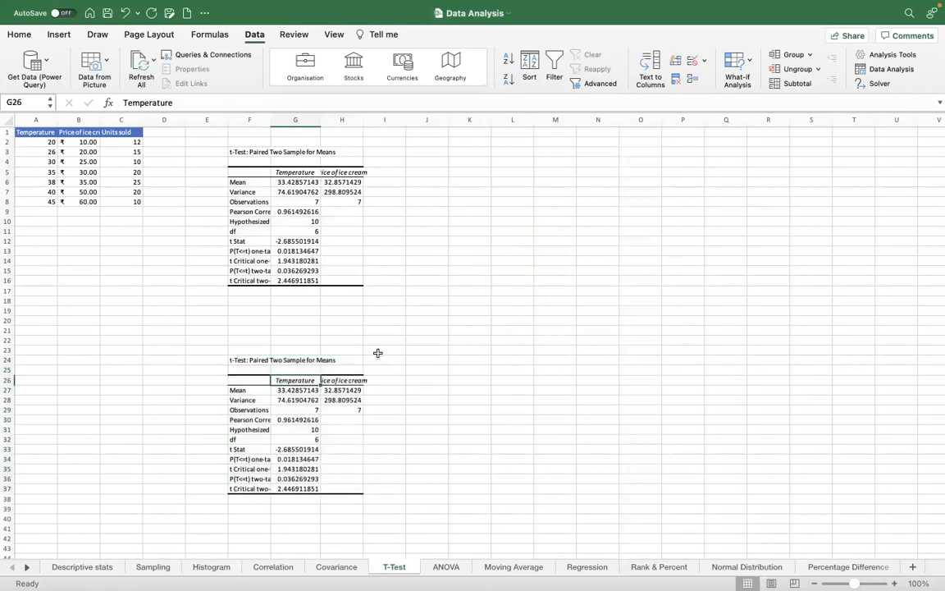
pyautogui.click(312, 172)
pyautogui.press('super+z')
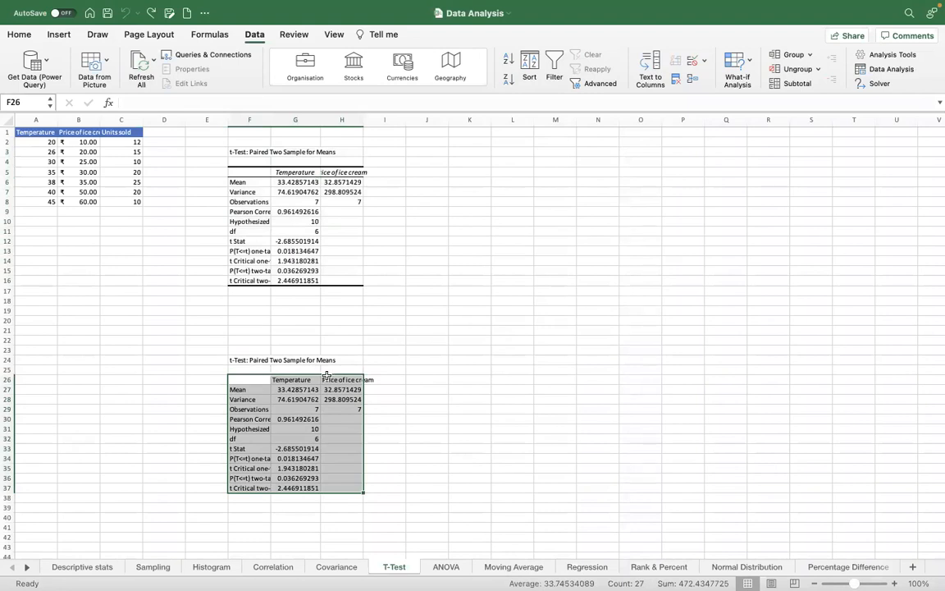
pyautogui.press('Delete')
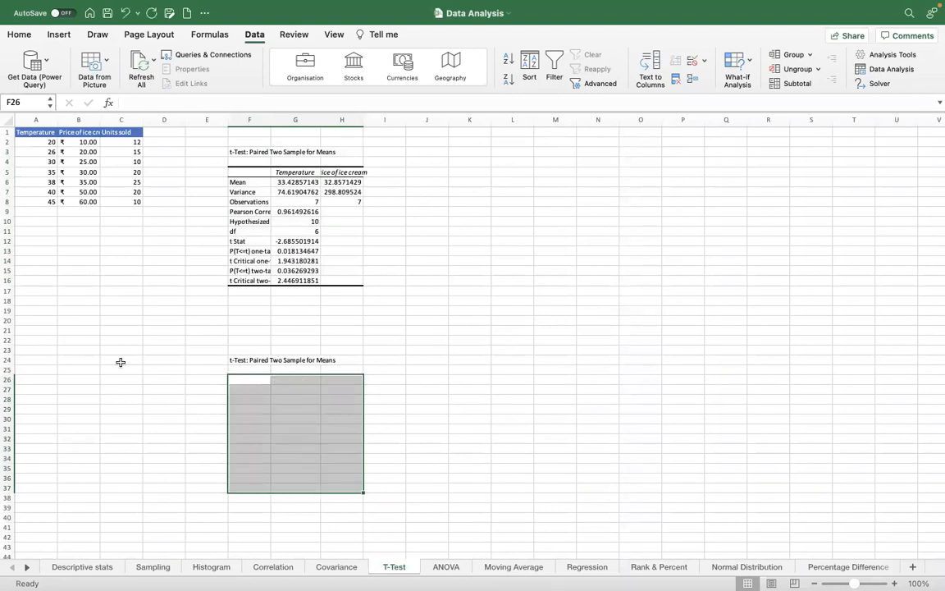
pyautogui.click(8, 359)
pyautogui.press('Delete')
pyautogui.click(239, 182)
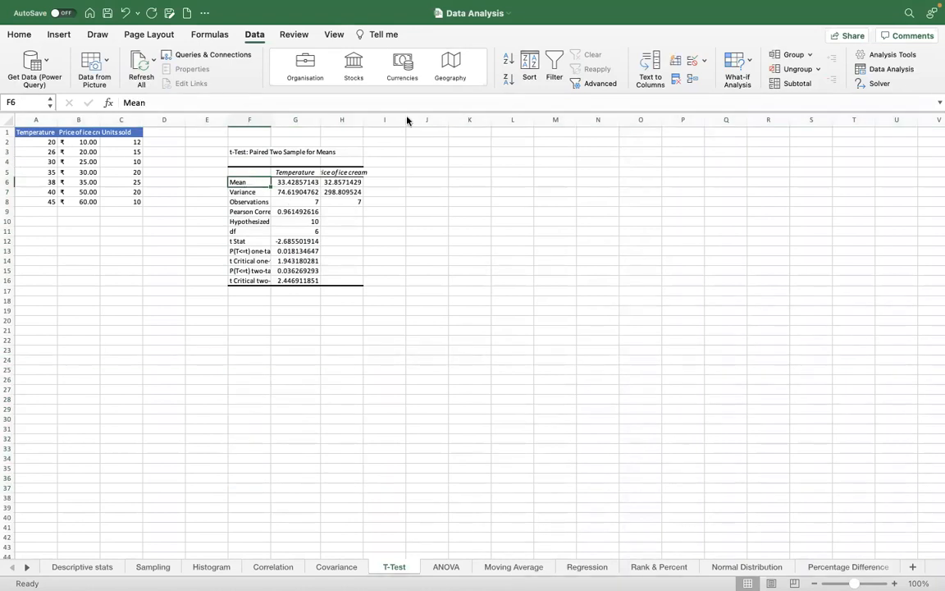
# - Try to run the paired t-test with Labels turned off on ranges A1:A8 and B1:B8
pyautogui.click(884, 71)
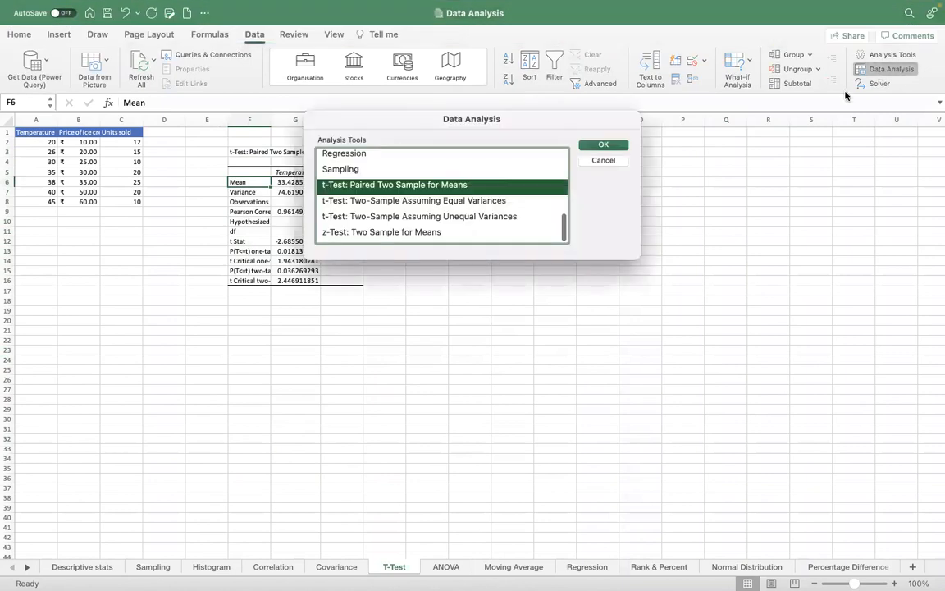
pyautogui.click(597, 146)
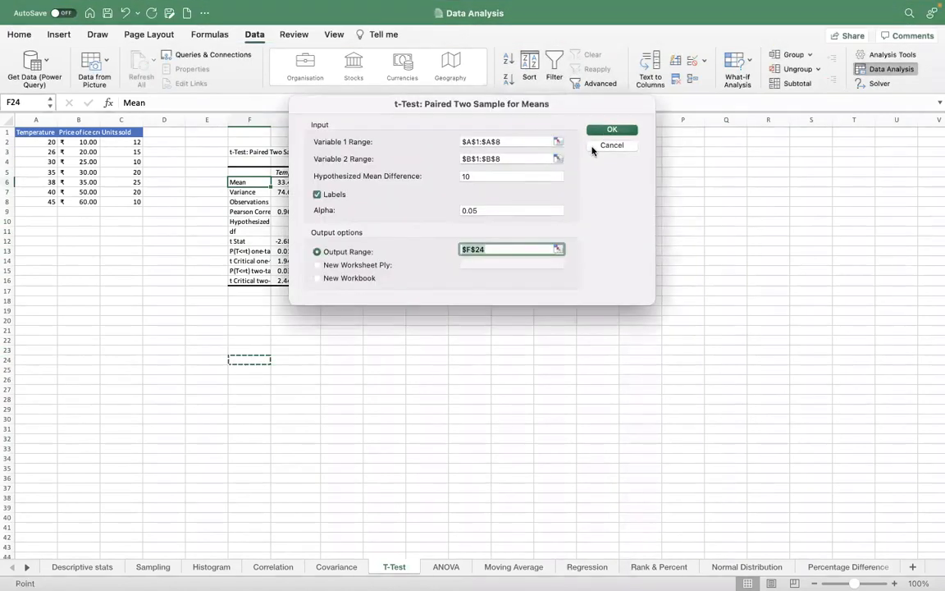
pyautogui.click(317, 194)
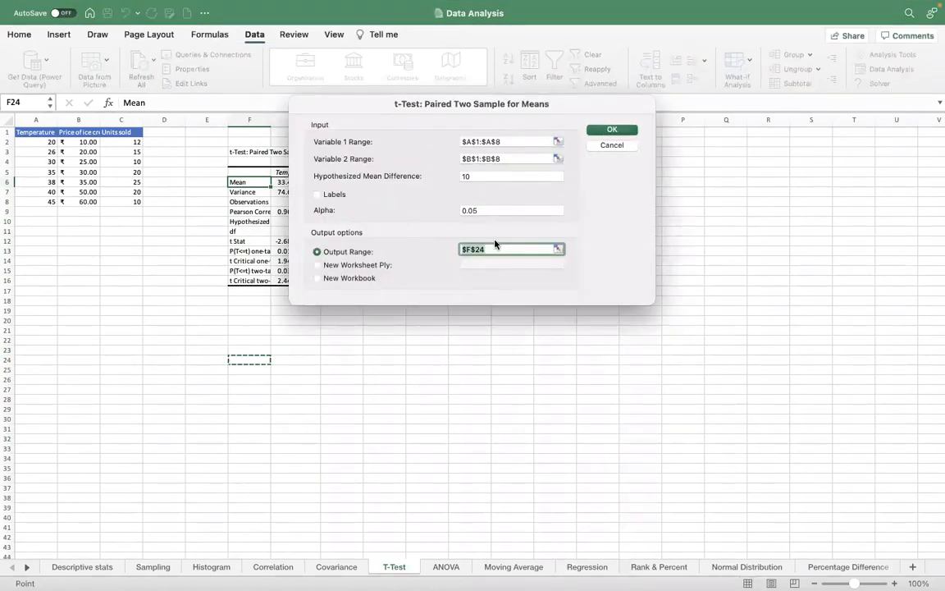
pyautogui.click(617, 132)
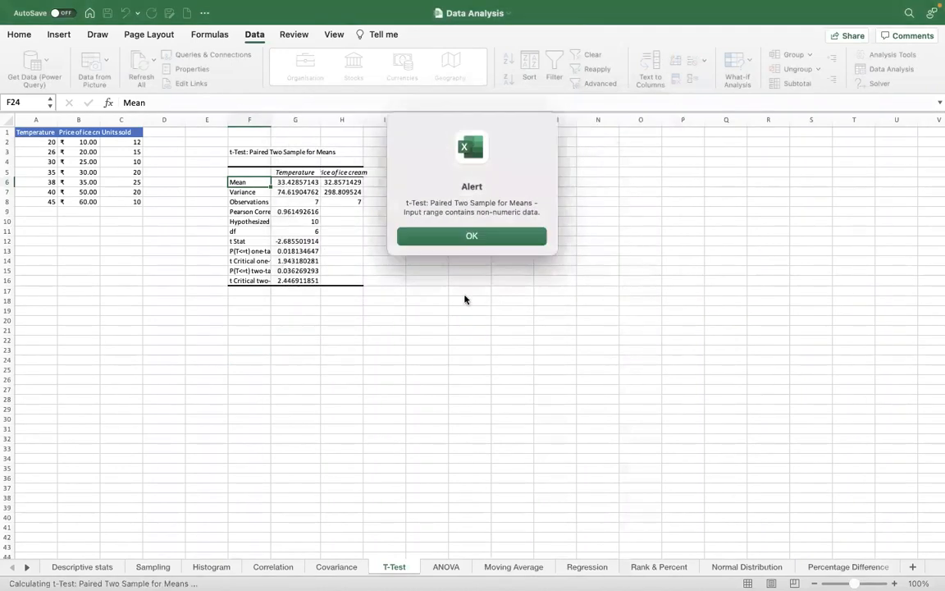
pyautogui.click(468, 240)
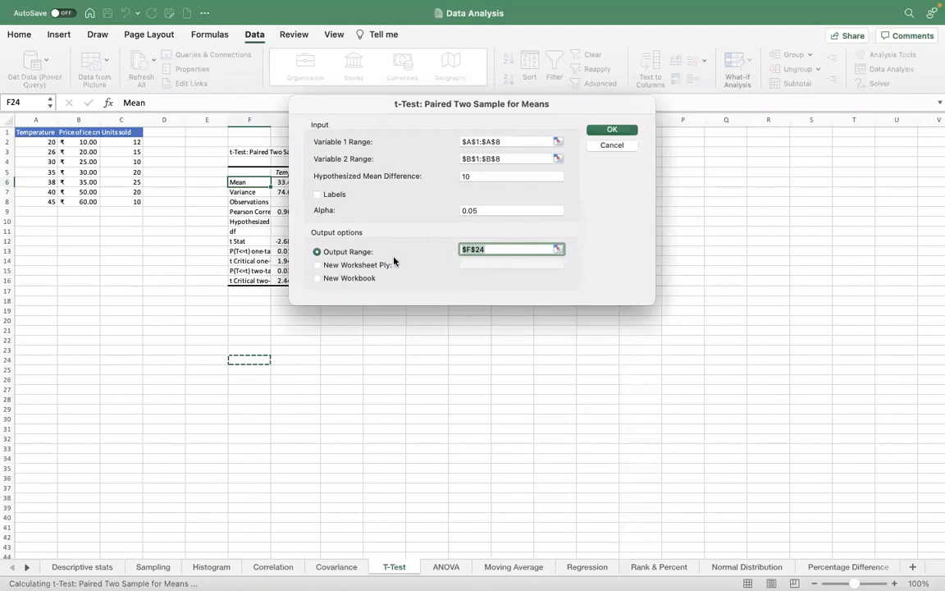
# - Set the Variable 1 range to A2:A8 and the Variable 2 range to B2:B8, and run the t-test without labels at F24
pyautogui.click(480, 142)
pyautogui.press('BackSpace')
pyautogui.write('2')
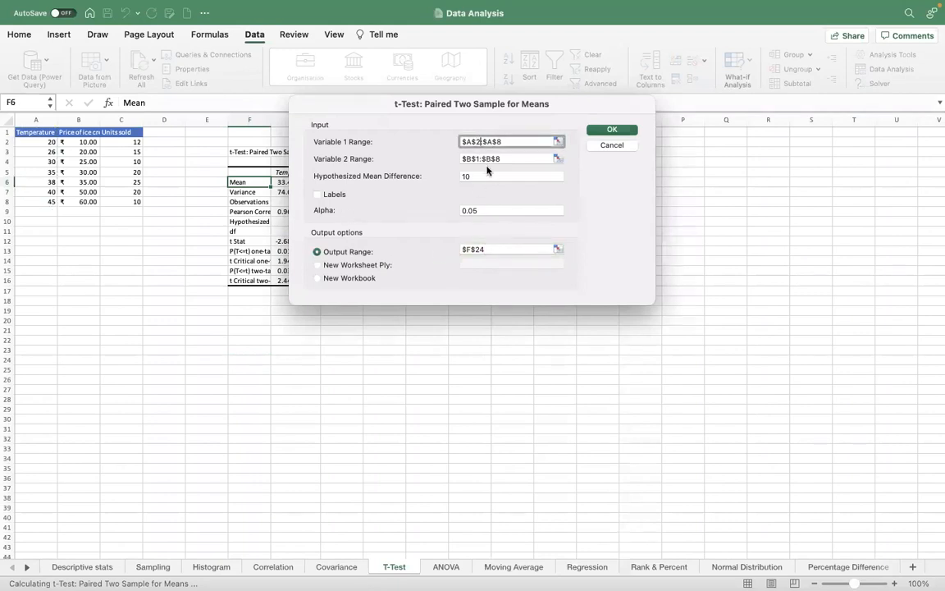
pyautogui.click(476, 158)
pyautogui.press('BackSpace')
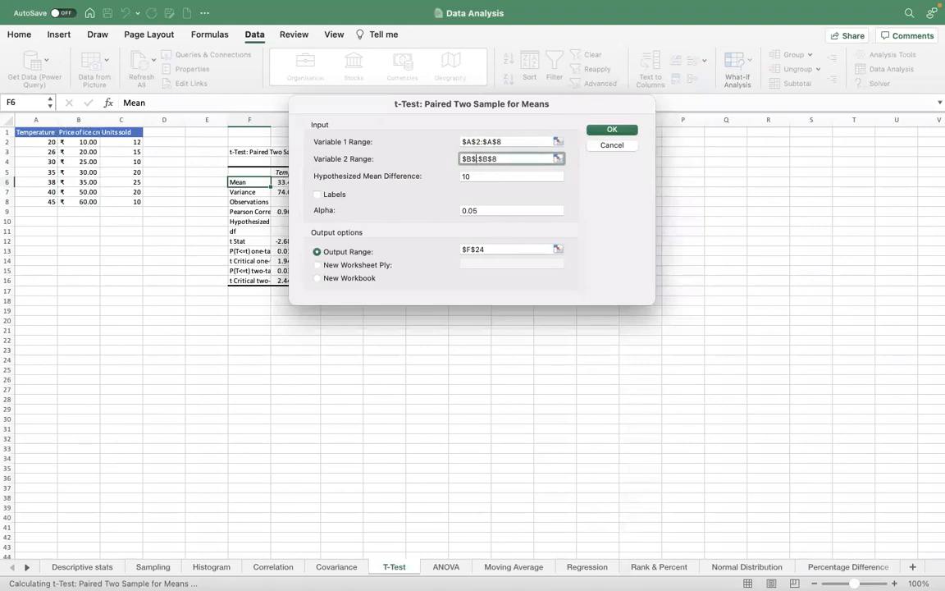
pyautogui.write('2')
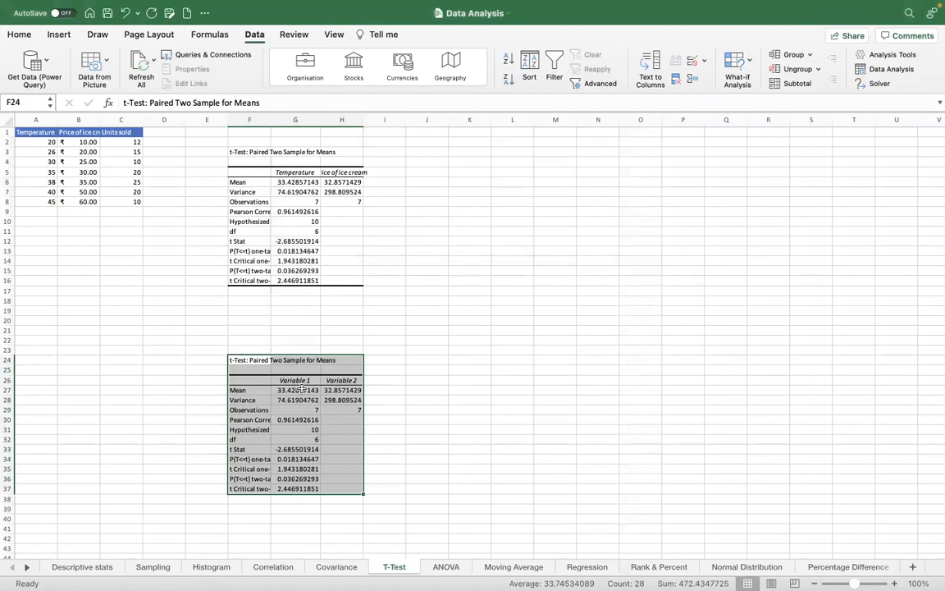
pyautogui.click(301, 390)
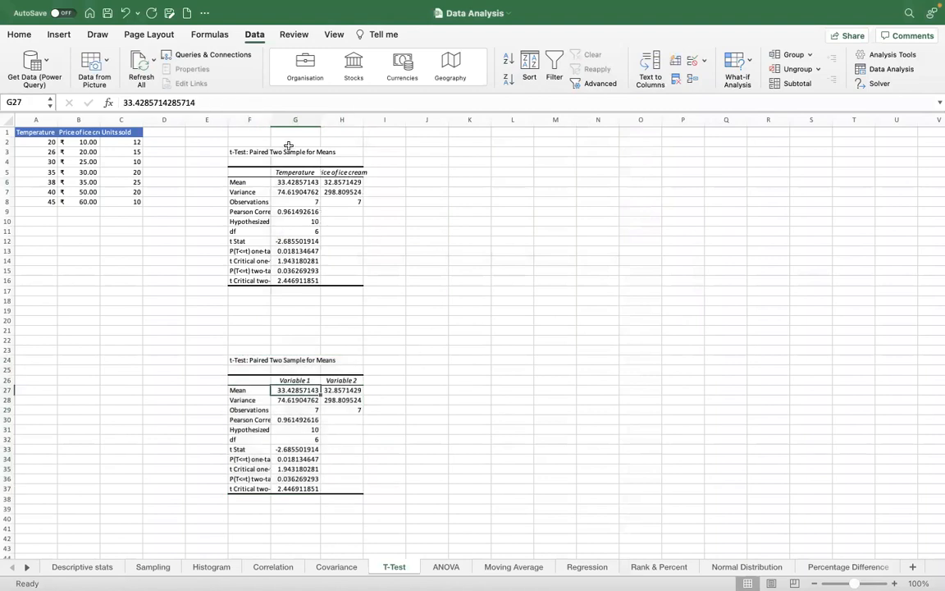
# - Delete the upper t-test table in F3:H17, shifting the cells below up
pyautogui.moveTo(233, 151); pyautogui.dragTo(241, 154)
pyautogui.hotkey('shift', 'Down')
pyautogui.hotkey('shift', 'Down')
pyautogui.hotkey('shift', 'Down')
pyautogui.hotkey('shift', 'Down')
pyautogui.hotkey('shift', 'Down')
pyautogui.hotkey('shift', 'Down')
pyautogui.hotkey('shift', 'Down')
pyautogui.hotkey('shift', 'Down')
pyautogui.hotkey('shift', 'Down')
pyautogui.hotkey('shift', 'Down')
pyautogui.hotkey('shift', 'Down')
pyautogui.hotkey('shift', 'Down')
pyautogui.hotkey('shift', 'Down')
pyautogui.press('super+minus')
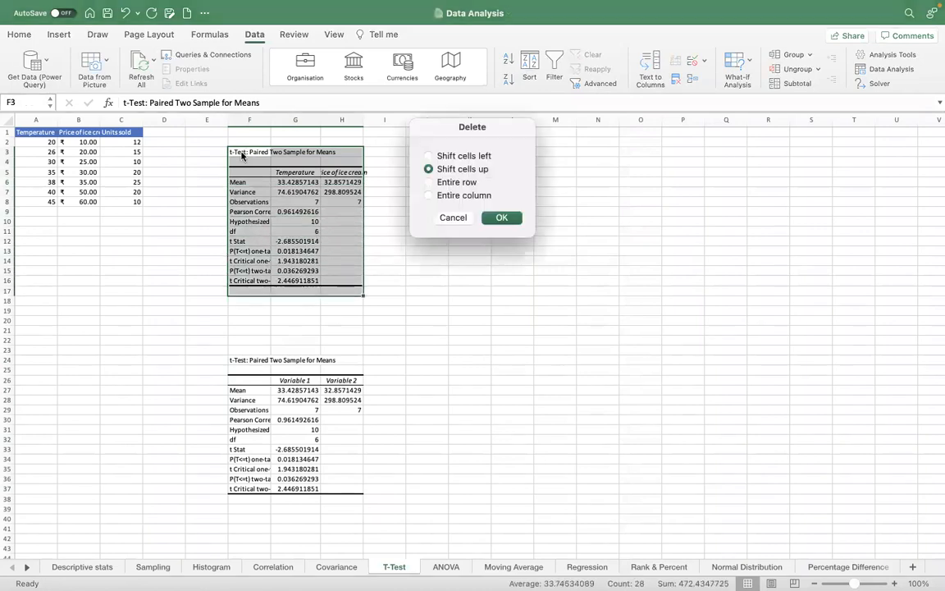
pyautogui.press('Return')
pyautogui.click(435, 220)
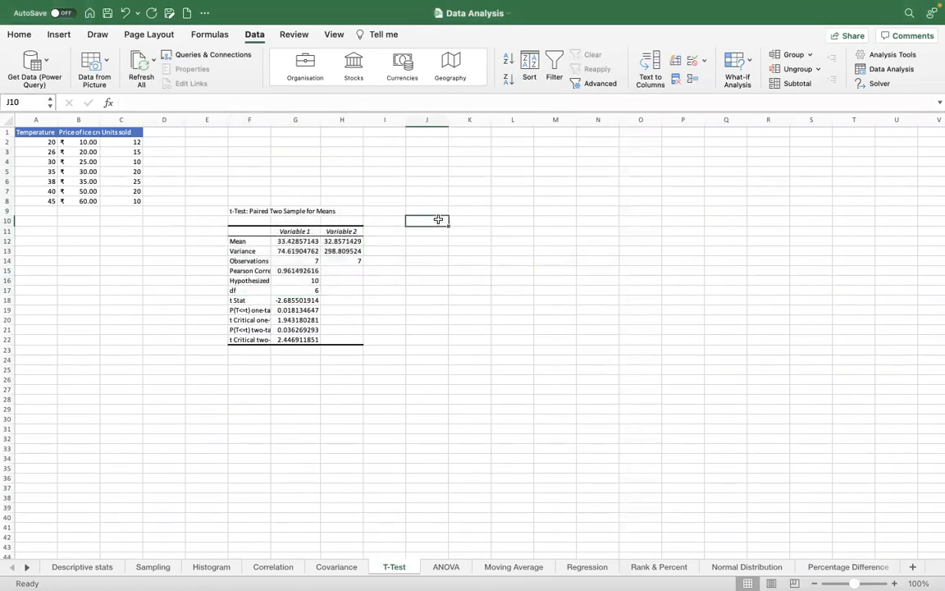
# - Run the paired t-test with Labels on, Variable 1 range A1:A8, Variable 2 range B1:B8 and output at F24
pyautogui.click(894, 69)
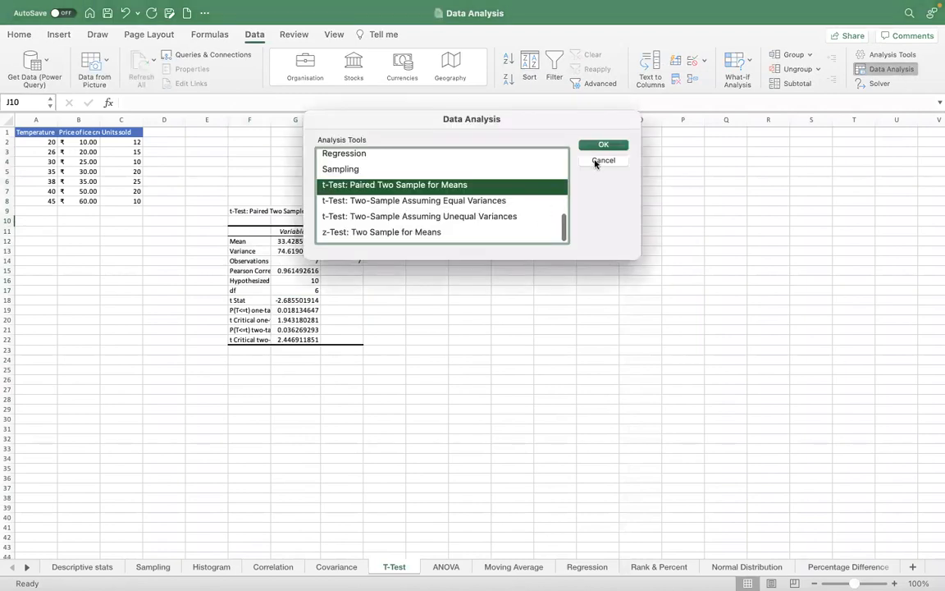
pyautogui.click(601, 145)
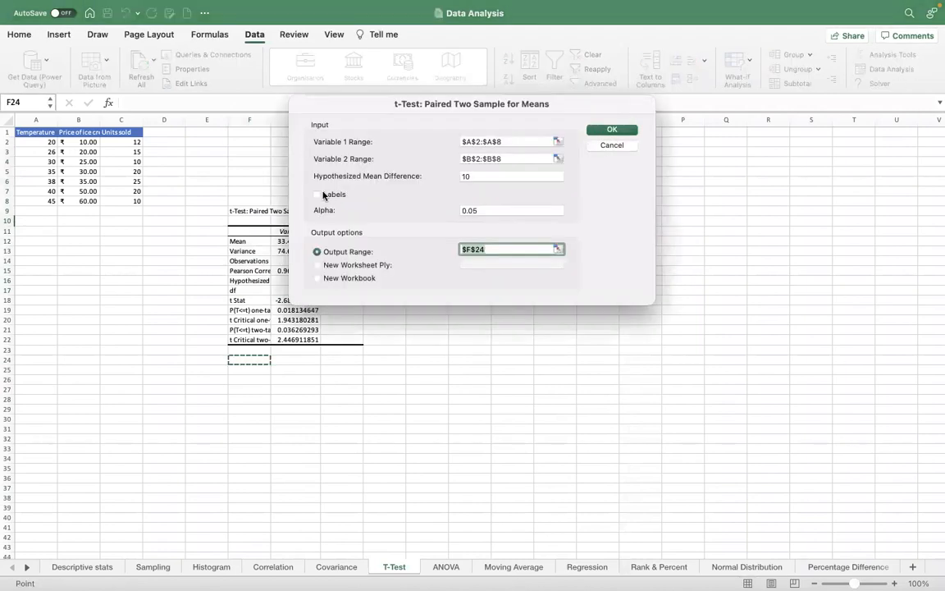
pyautogui.click(318, 195)
pyautogui.click(479, 141)
pyautogui.press('BackSpace')
pyautogui.write('1')
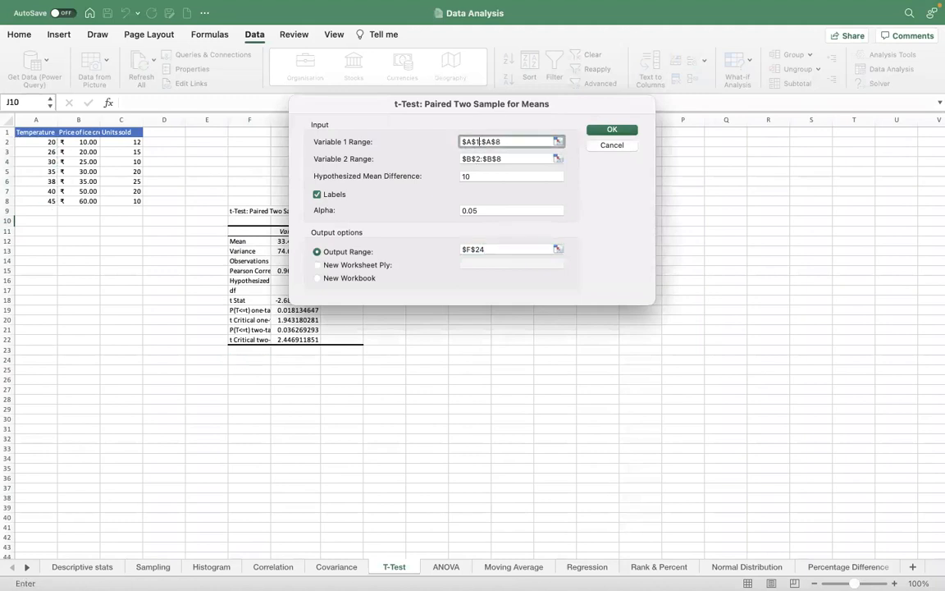
pyautogui.click(480, 159)
pyautogui.press('BackSpace')
pyautogui.write('1')
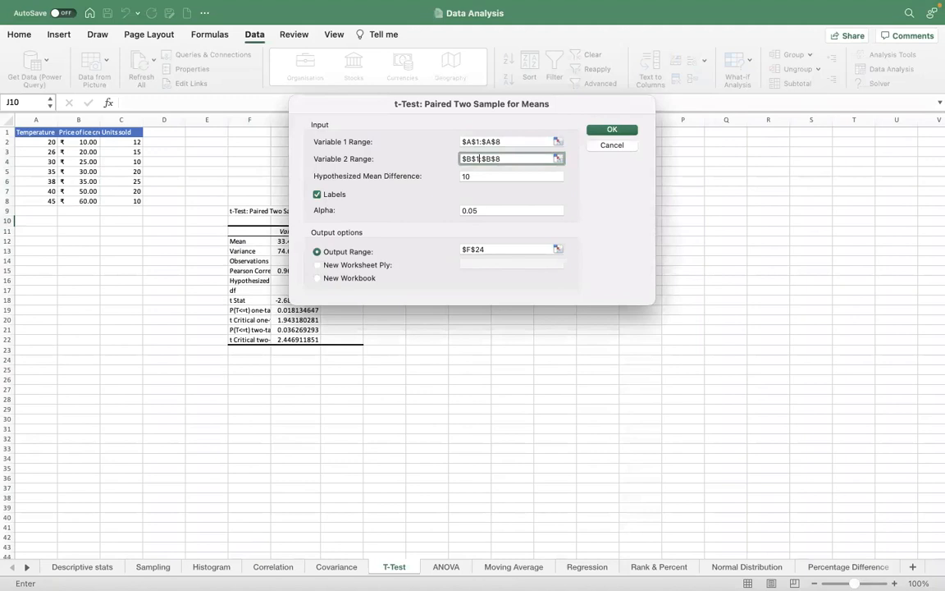
pyautogui.click(612, 130)
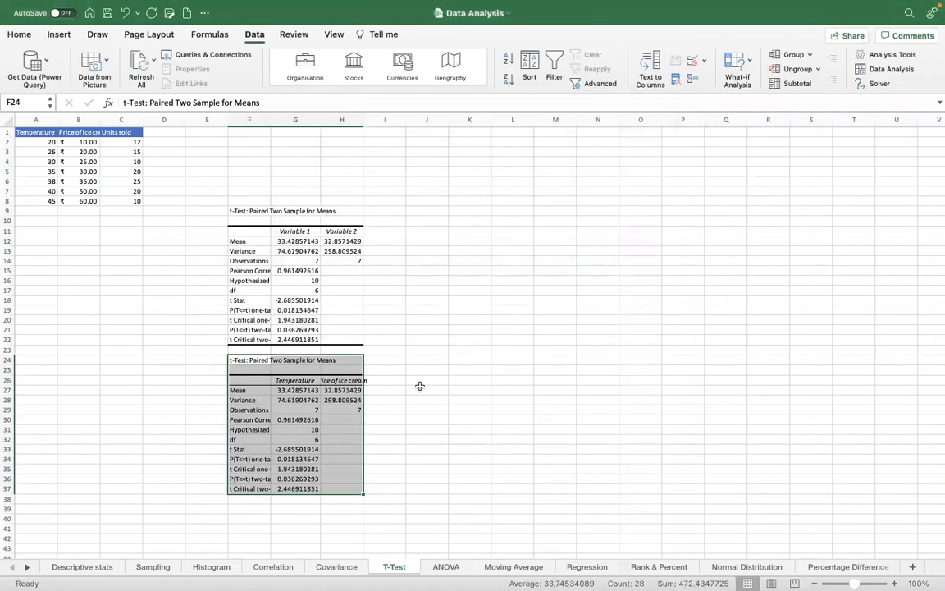
# - Fit columns G and H to their contents and widen column F until the t-test row labels fit
pyautogui.click(304, 230)
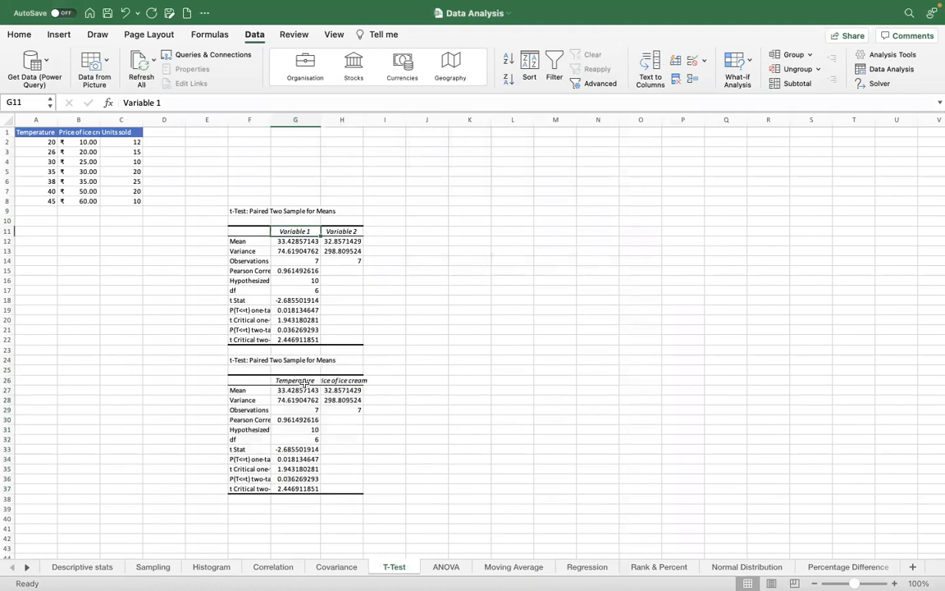
pyautogui.doubleClick(320, 118)
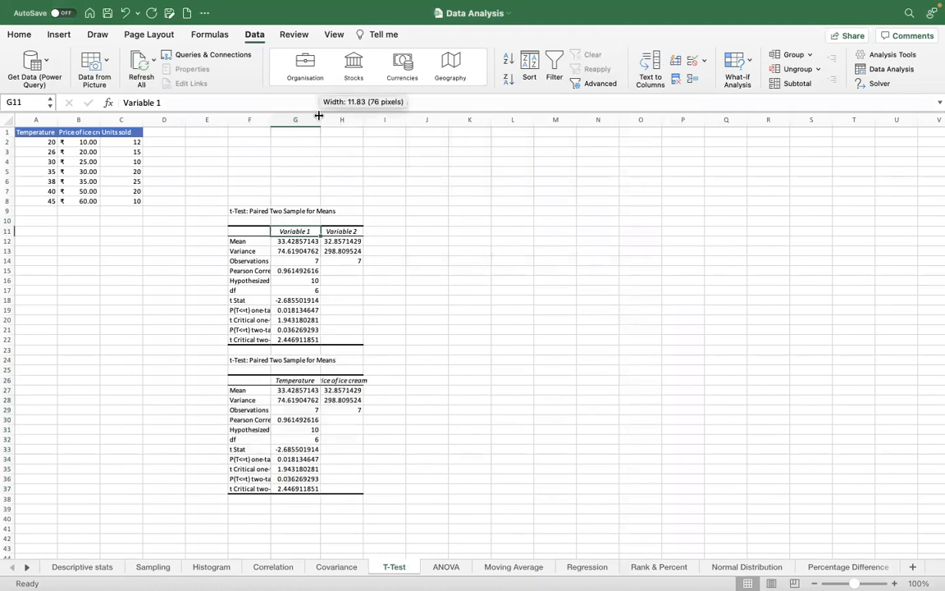
pyautogui.doubleClick(364, 119)
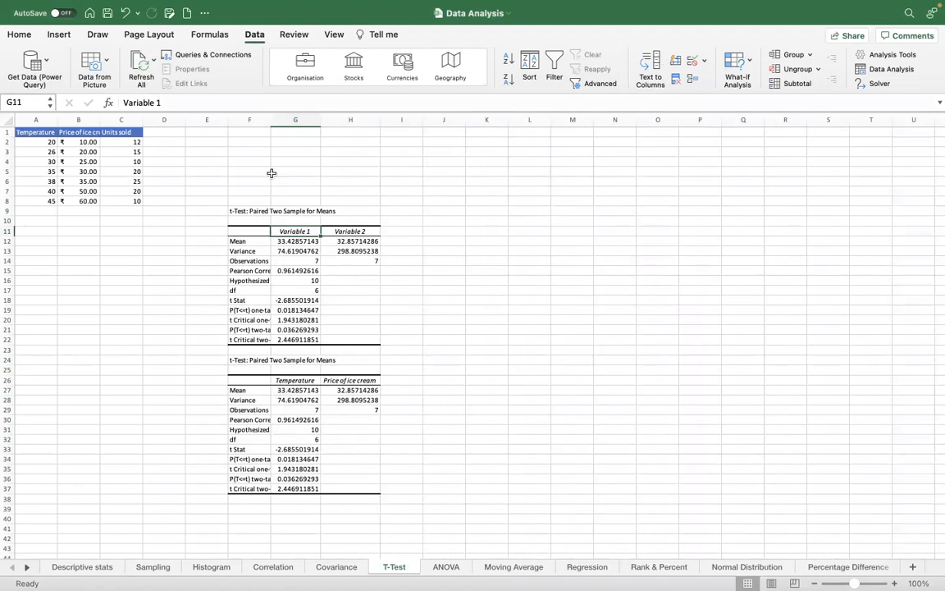
pyautogui.moveTo(270, 123); pyautogui.dragTo(340, 123)
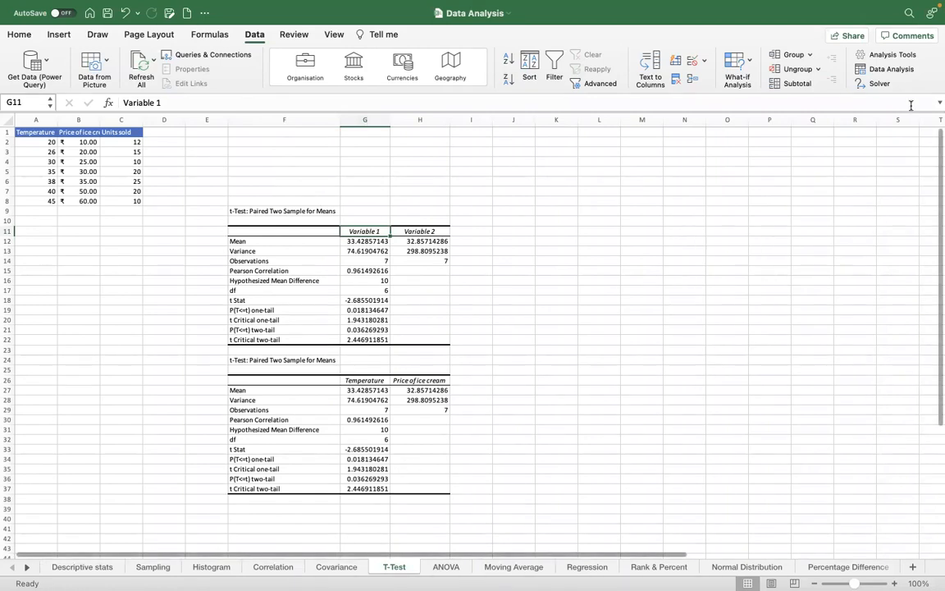
# - Review the other t-test variants in the Data Analysis tools list without running one
pyautogui.click(903, 72)
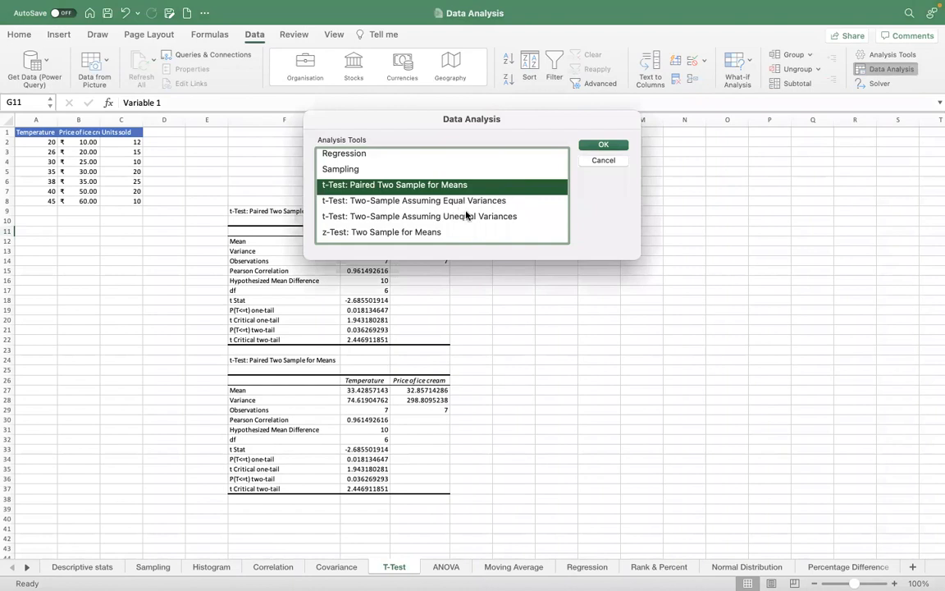
pyautogui.click(604, 159)
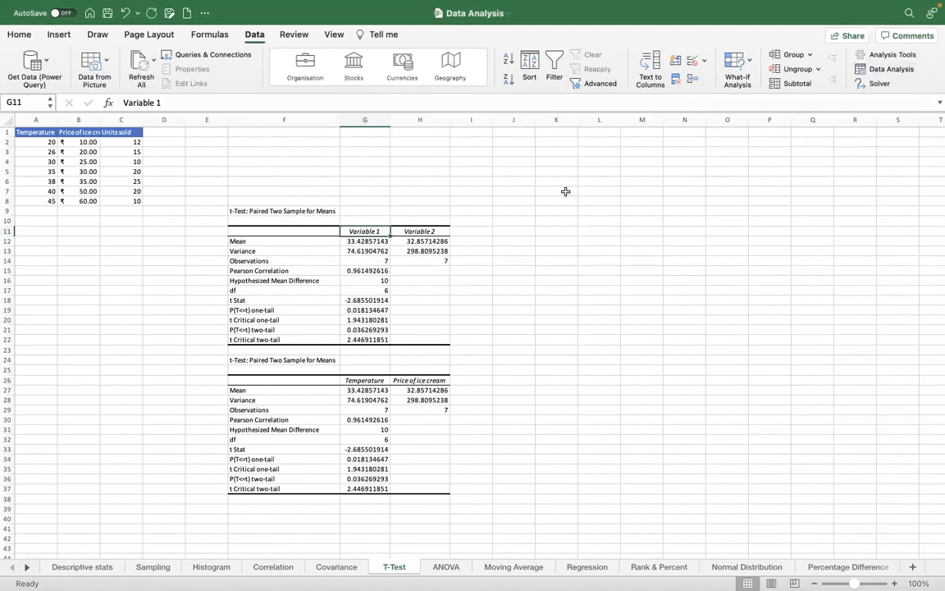
# - On the ANOVA sheet, auto-fit column F and select the whole data table with headers in A1:C8
pyautogui.click(447, 567)
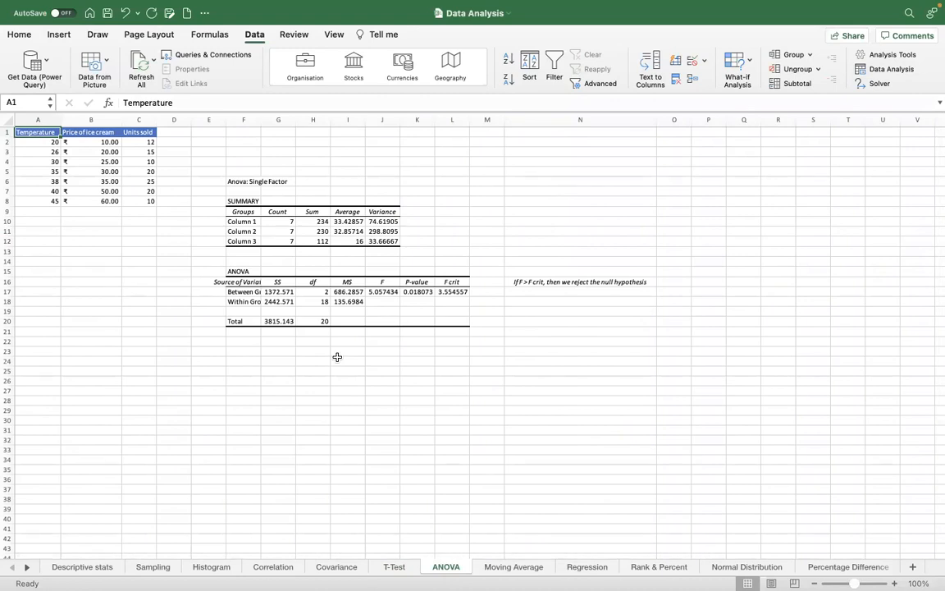
pyautogui.doubleClick(260, 120)
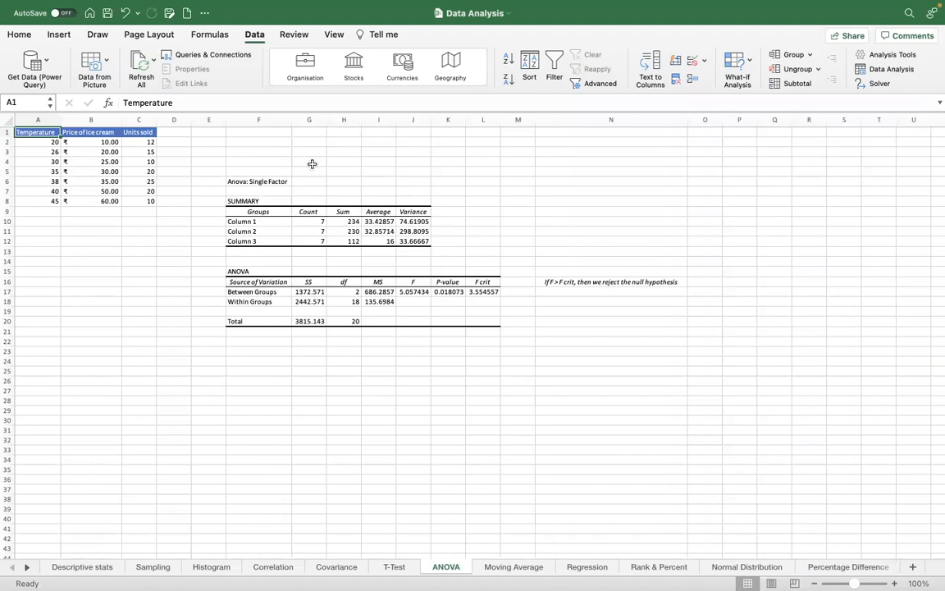
pyautogui.press('super+a')
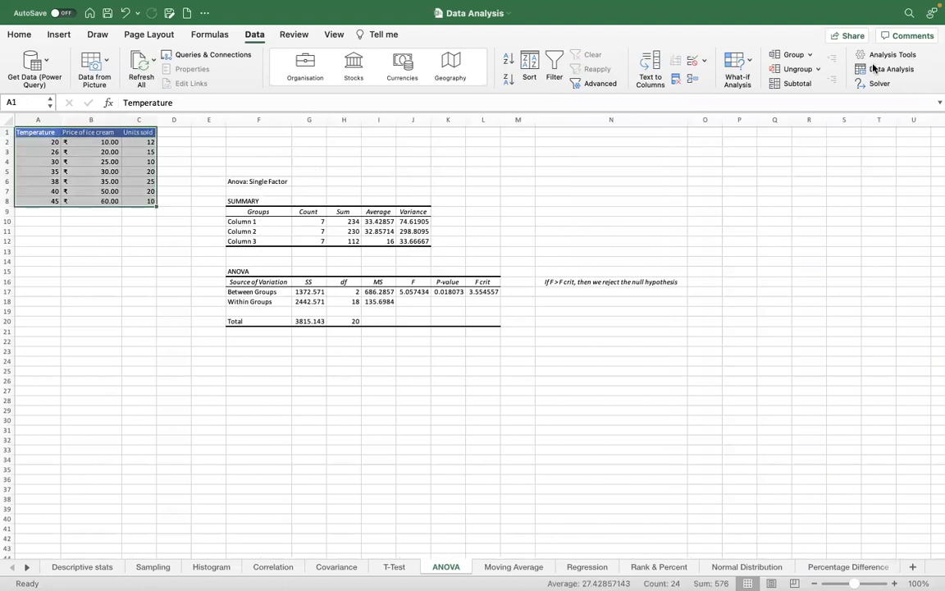
# - Run a single-factor ANOVA on $A$1:$C$8 grouped by columns, with labels in the first row and output starting at $Q$6
pyautogui.click(886, 71)
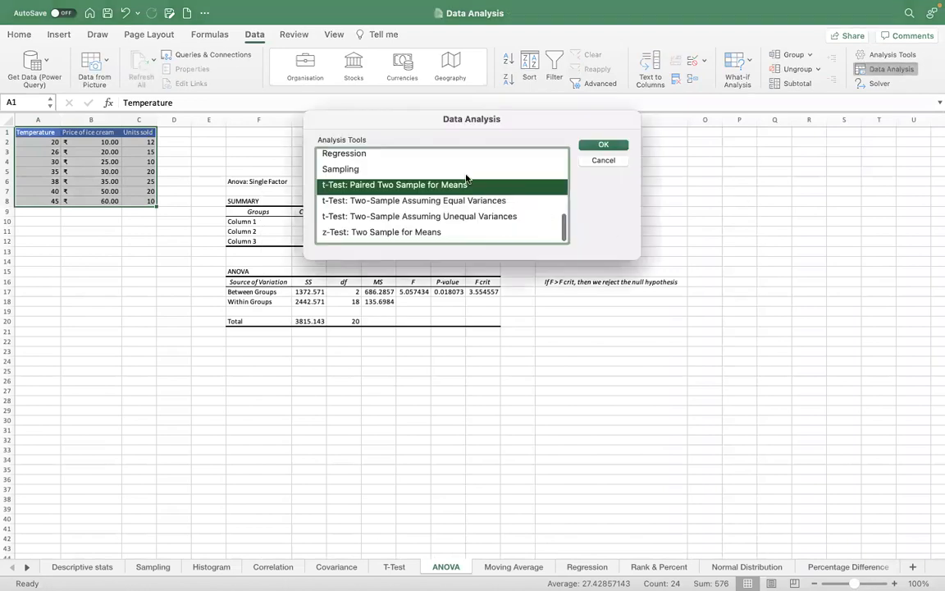
pyautogui.scroll(10, 466, 178)
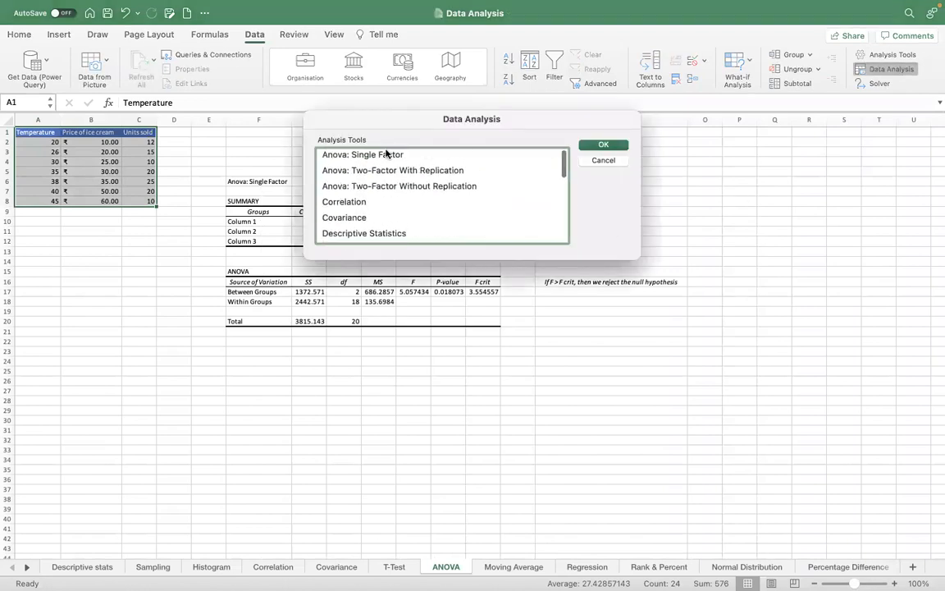
pyautogui.click(388, 158)
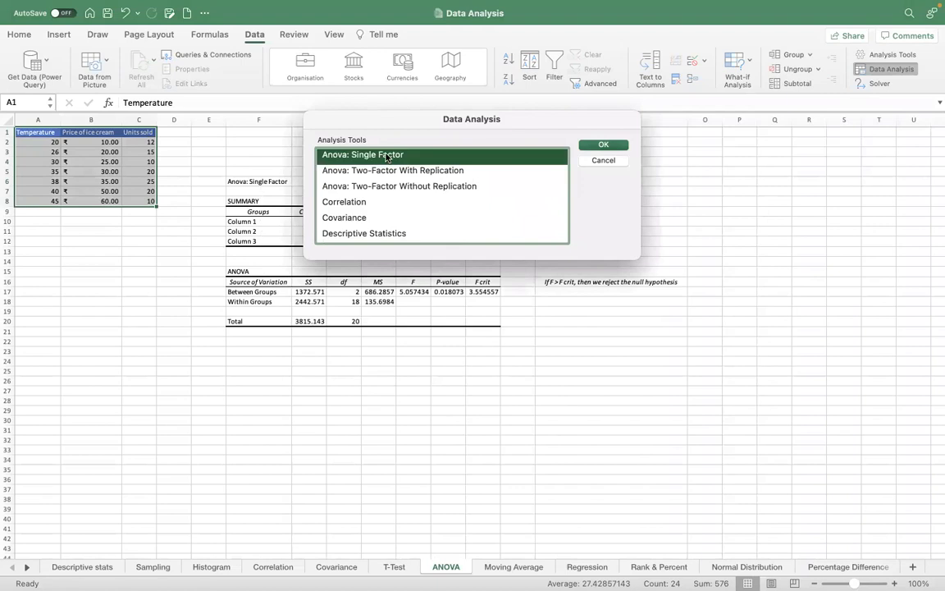
pyautogui.click(603, 145)
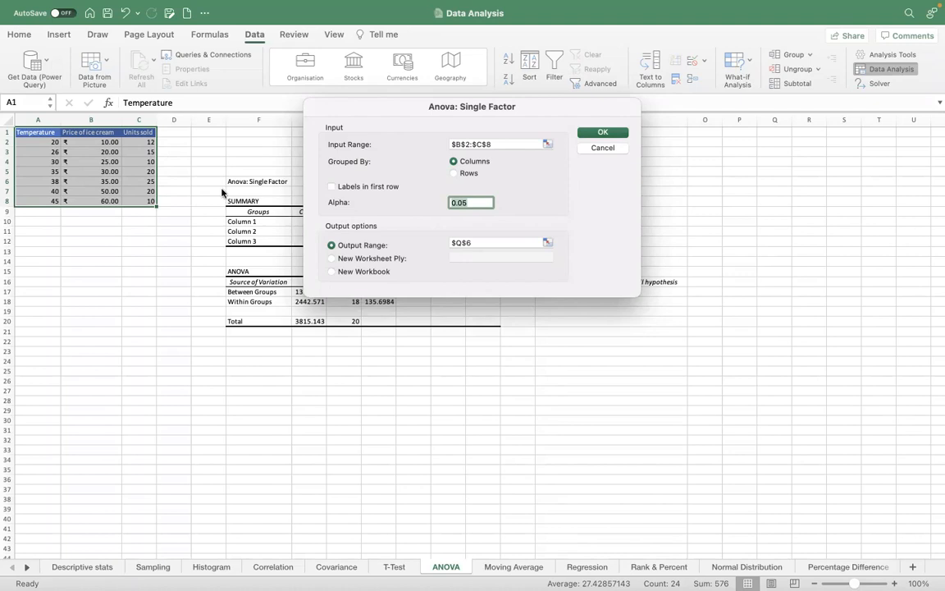
pyautogui.click(472, 144)
pyautogui.press('Left')
pyautogui.write(':')
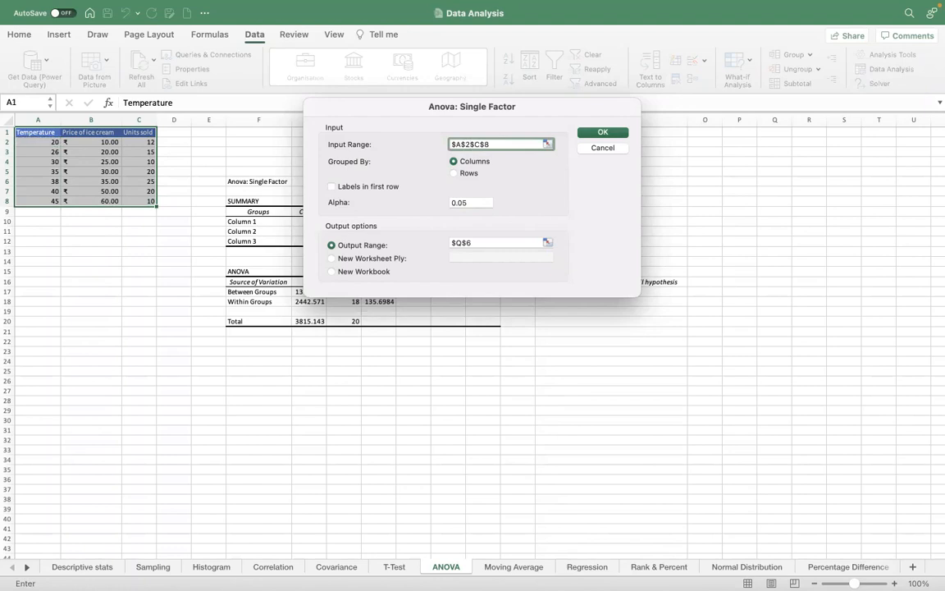
pyautogui.write(':')
pyautogui.click(469, 142)
pyautogui.press('BackSpace')
pyautogui.write('1')
pyautogui.click(332, 187)
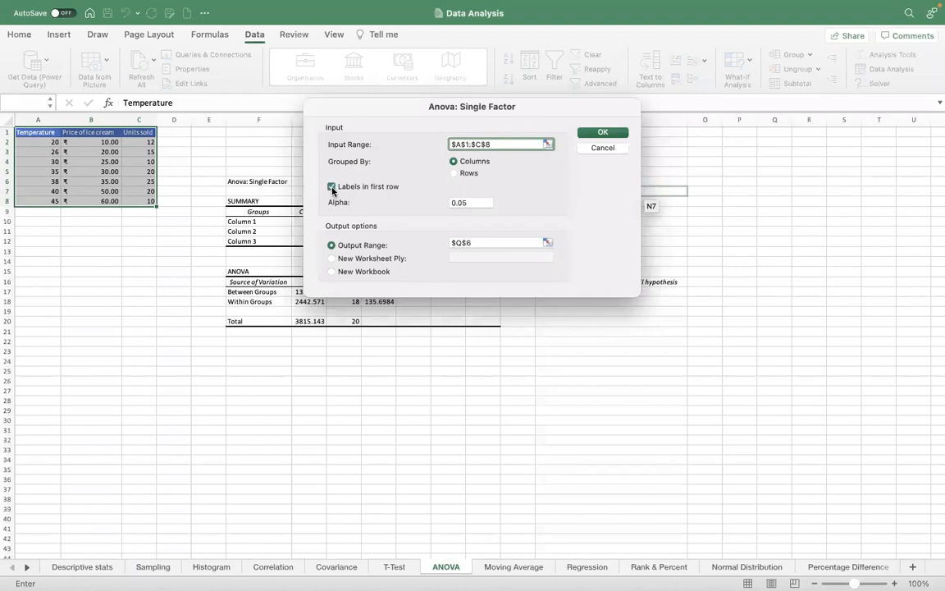
pyautogui.click(616, 137)
# - Auto-fit the width of column Q to the group labels in the new ANOVA output
pyautogui.hscroll(2, 677, 311)
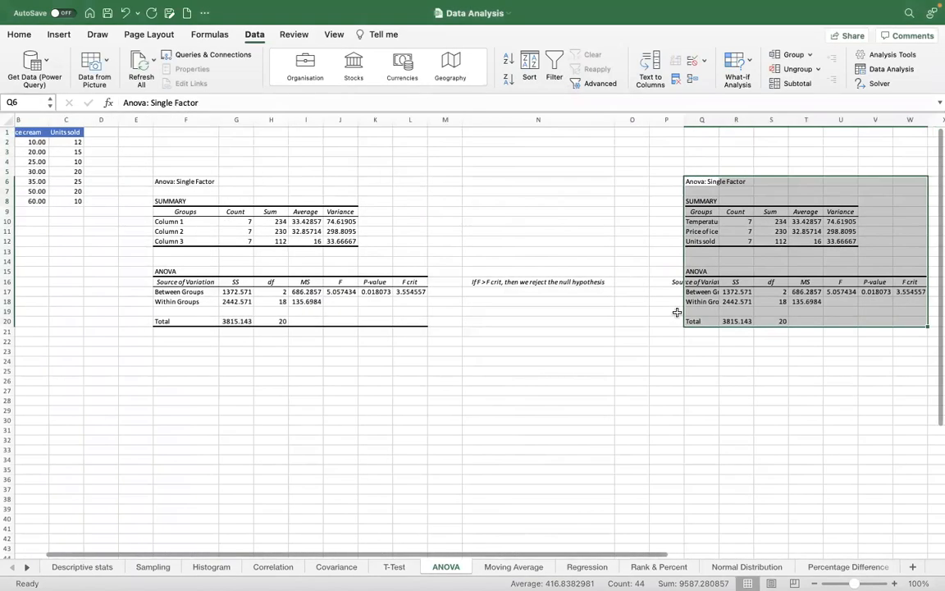
pyautogui.hscroll(2, 677, 312)
pyautogui.hscroll(2, 761, 326)
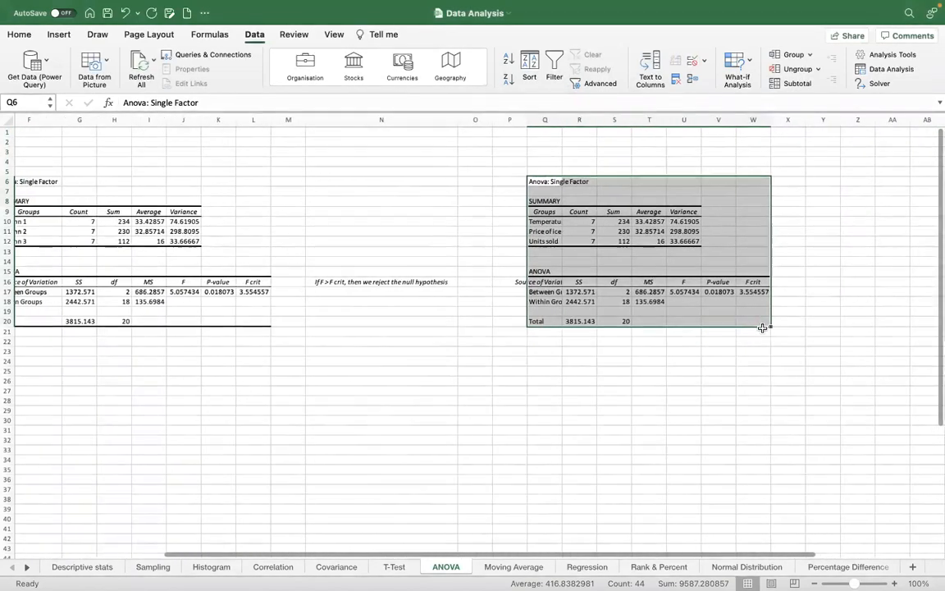
pyautogui.hscroll(-5, 539, 381)
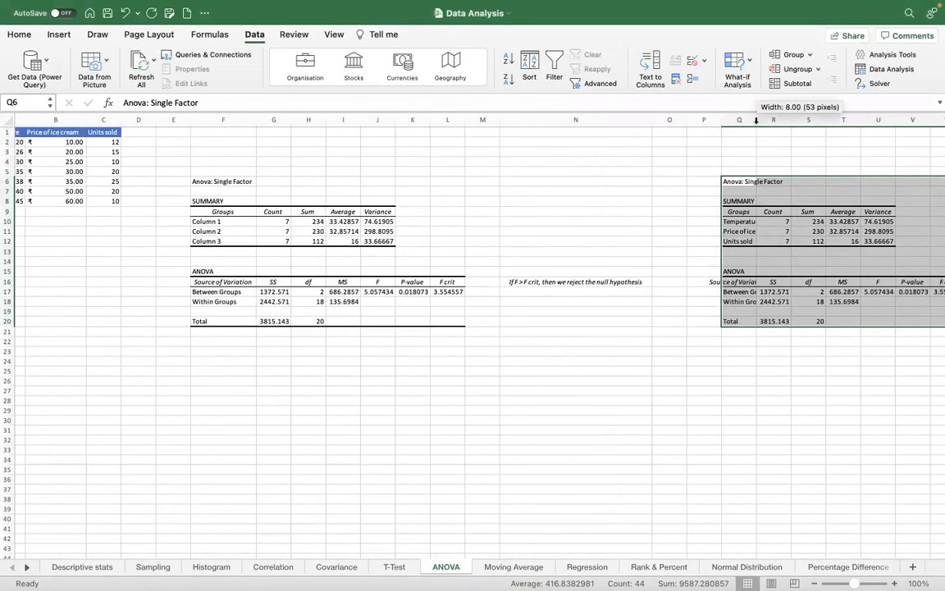
pyautogui.doubleClick(755, 121)
pyautogui.hscroll(4, 731, 301)
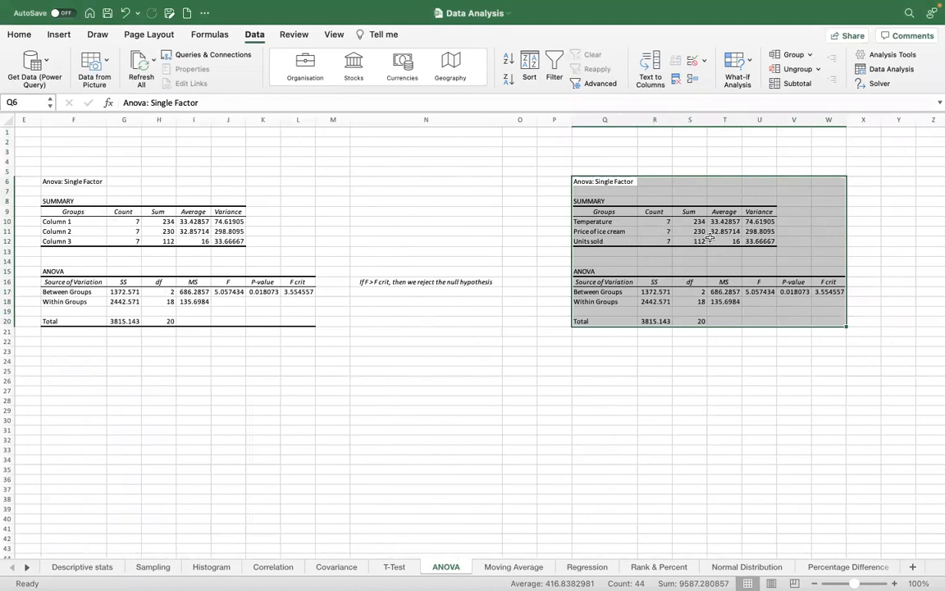
# - Examine the new ANOVA table's Within Groups row and its F crit, P-value, F and MS cells, and glance at the T-Test sheet
pyautogui.click(632, 302)
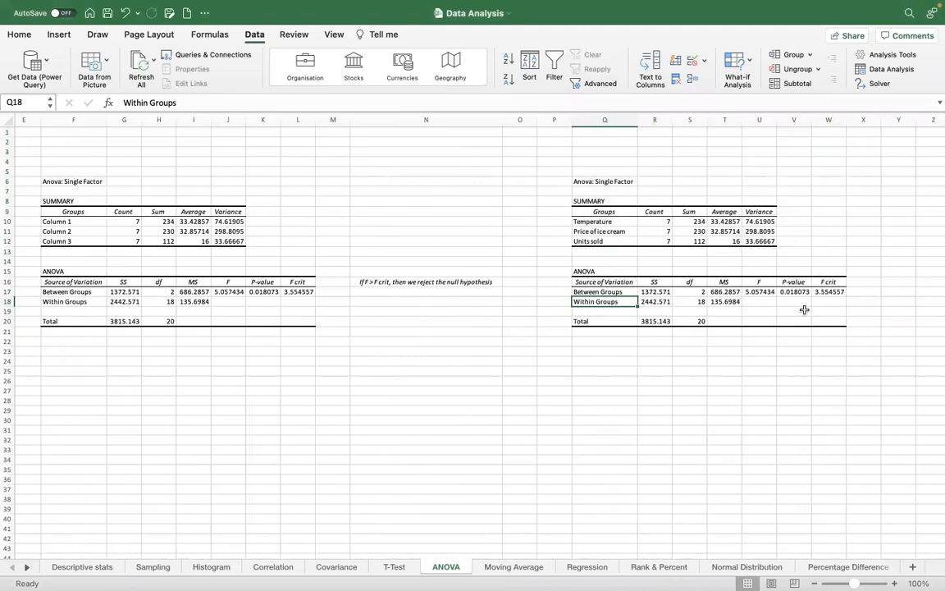
pyautogui.click(835, 291)
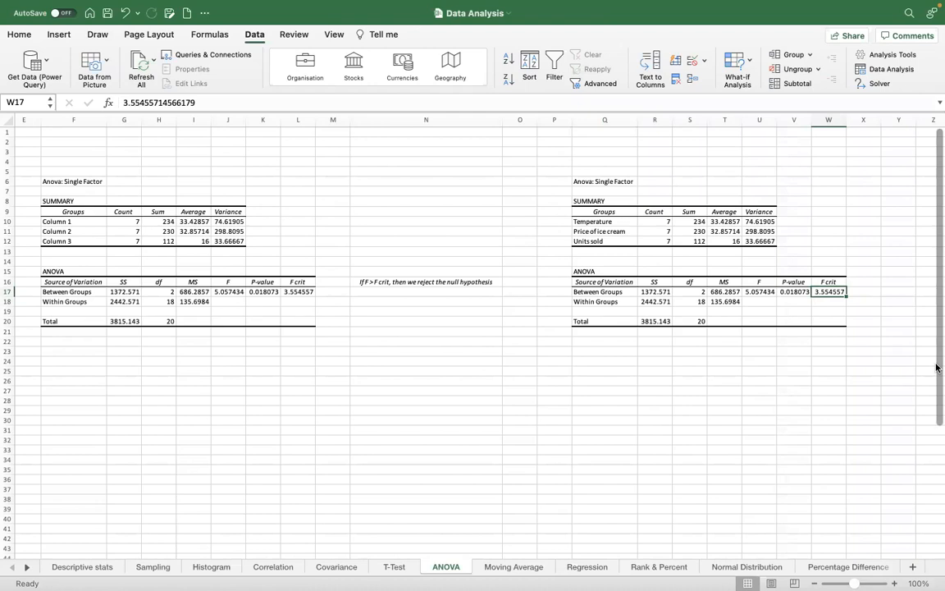
pyautogui.press('Left')
pyautogui.press('Right')
pyautogui.press('Left')
pyautogui.press('Left')
pyautogui.press('Left')
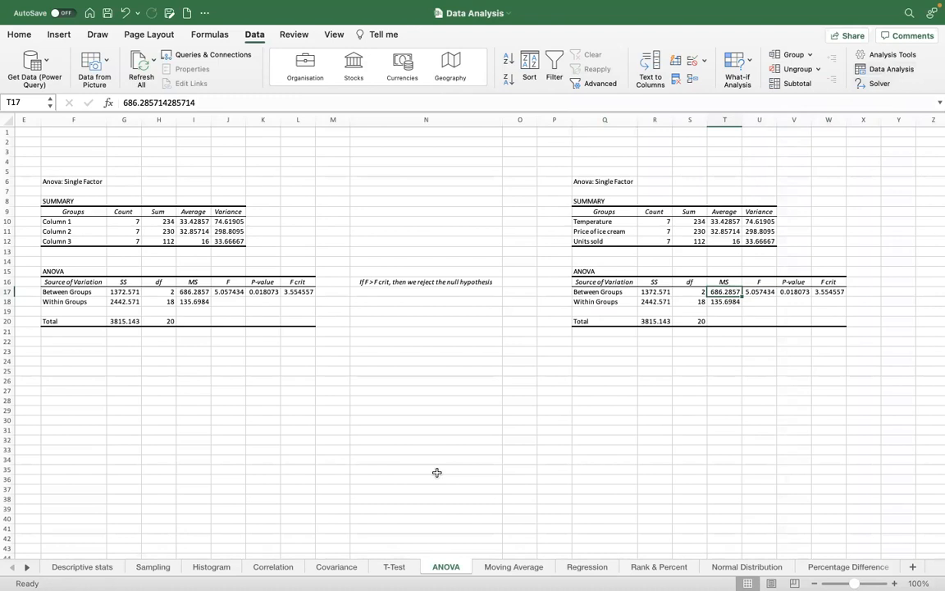
pyautogui.hscroll(-3, 436, 472)
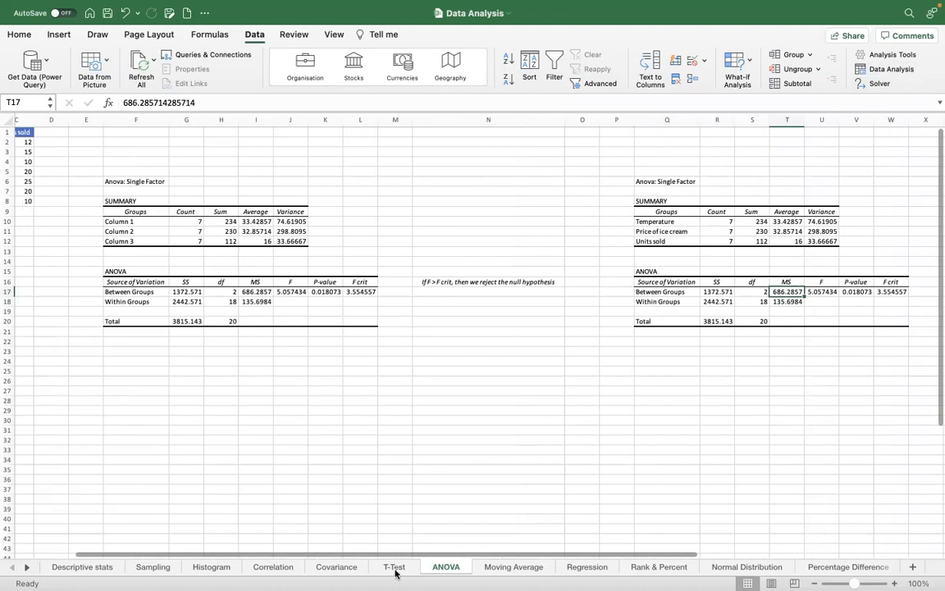
pyautogui.click(395, 567)
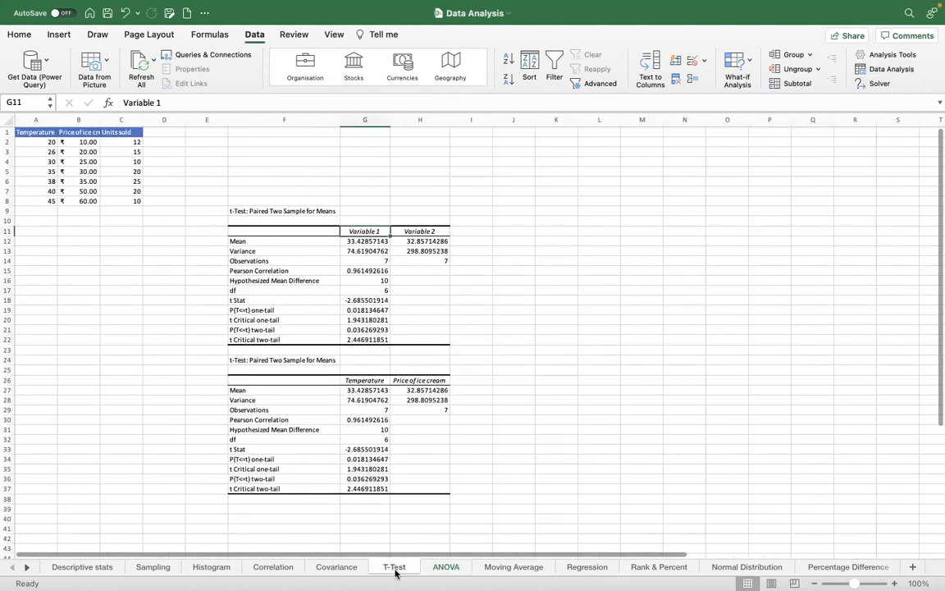
pyautogui.click(447, 566)
# - Delete the empty column O between the null hypothesis note and the new ANOVA output
pyautogui.hscroll(2, 449, 408)
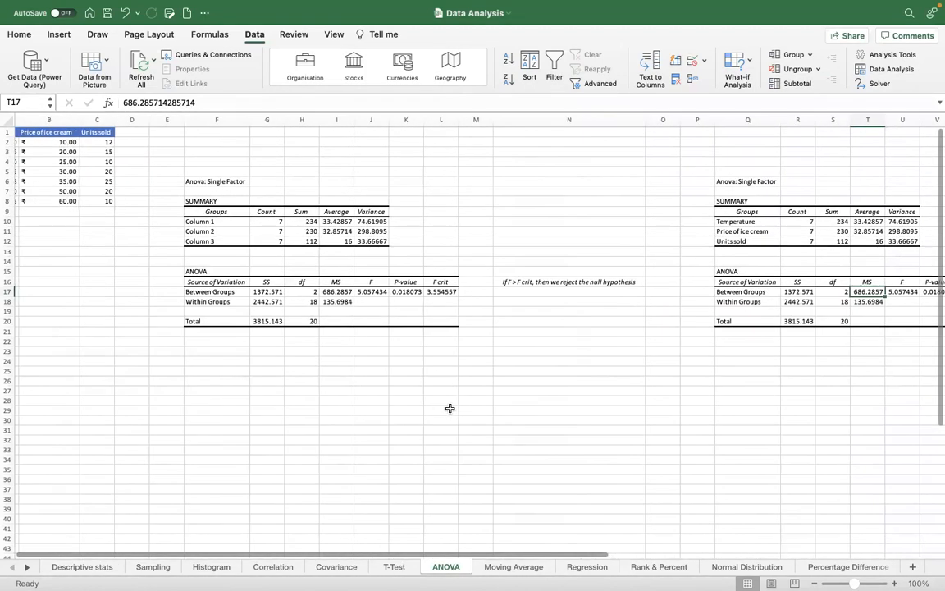
pyautogui.hscroll(2, 449, 408)
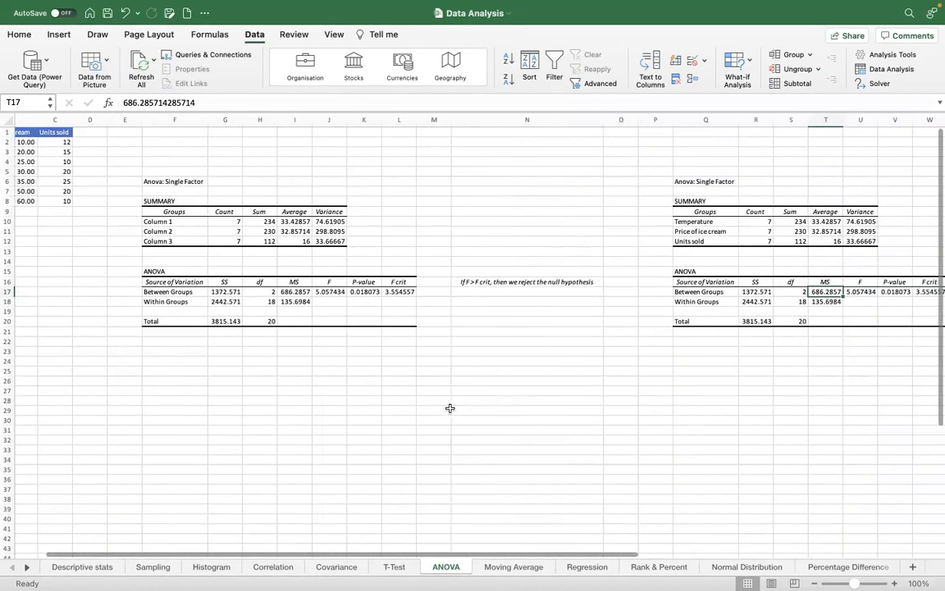
pyautogui.click(621, 119)
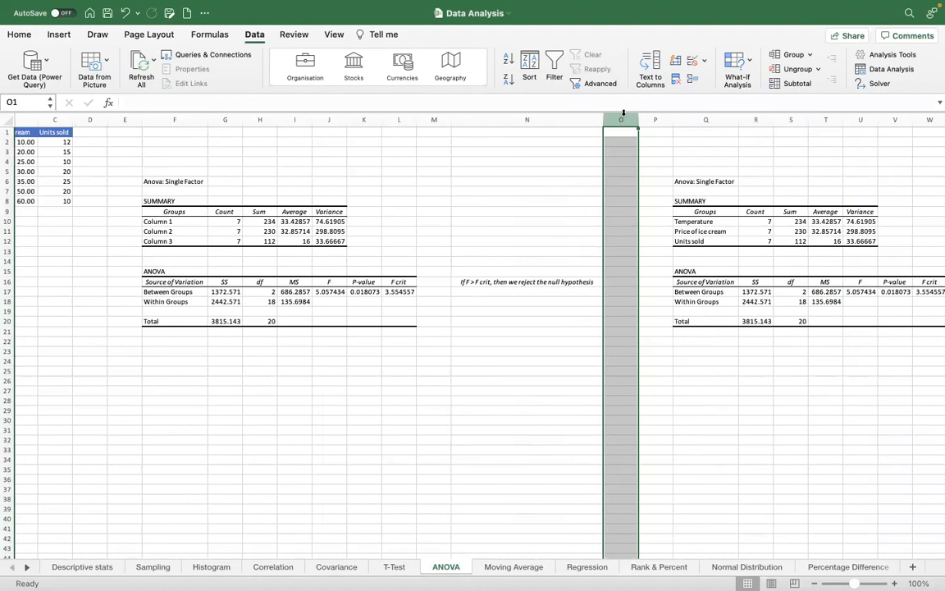
pyautogui.press('super+minus')
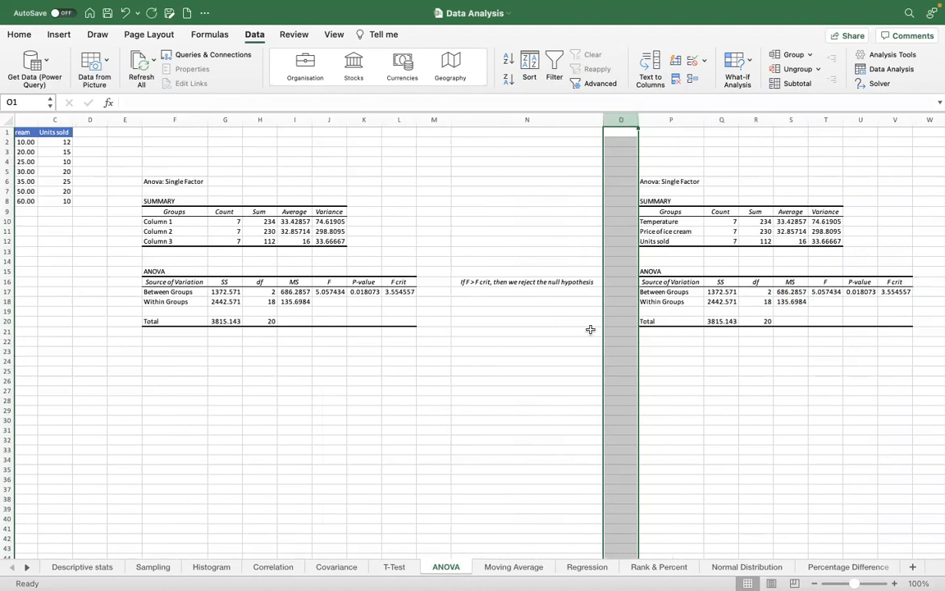
# - Review the new ANOVA output against the source data, checking the Price of ice cream group and the Between Groups row
pyautogui.click(669, 232)
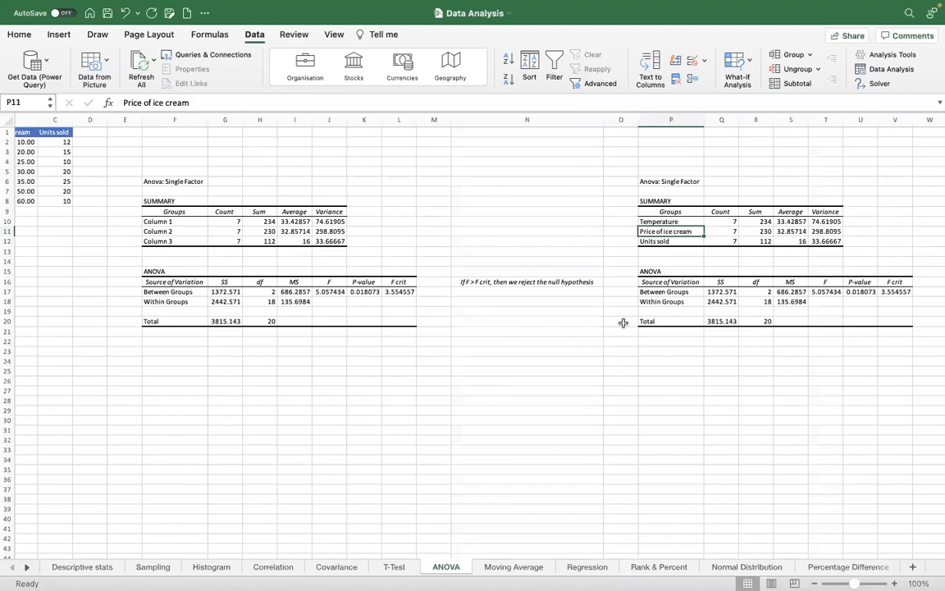
pyautogui.hscroll(-2, 623, 322)
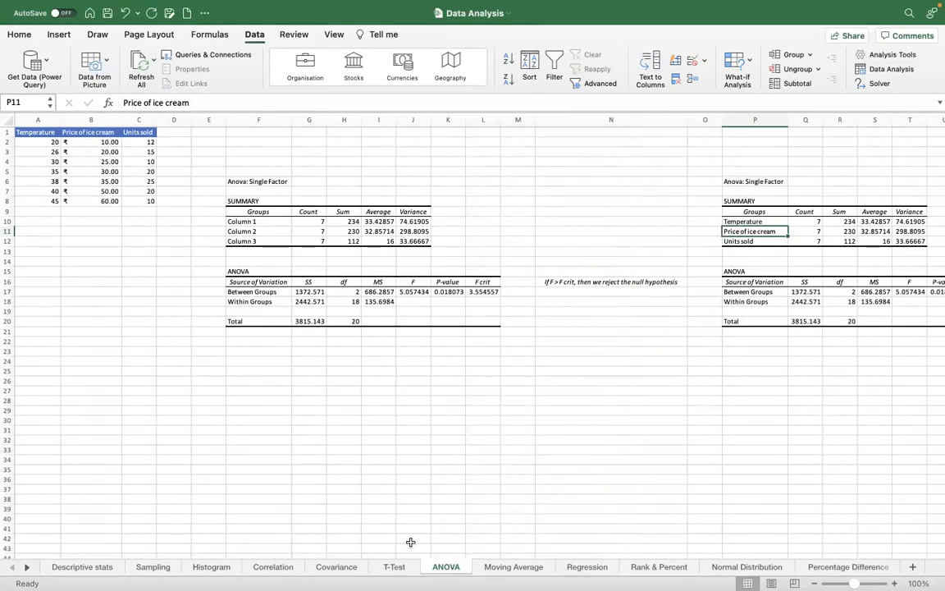
pyautogui.hscroll(3, 873, 291)
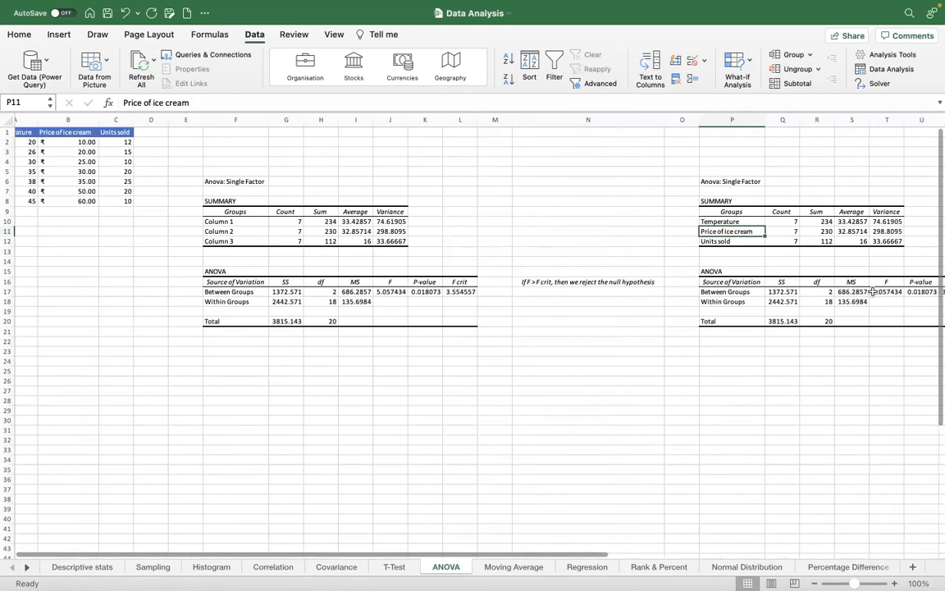
pyautogui.hscroll(3, 872, 291)
pyautogui.click(644, 310)
pyautogui.press('Up')
pyautogui.press('Up')
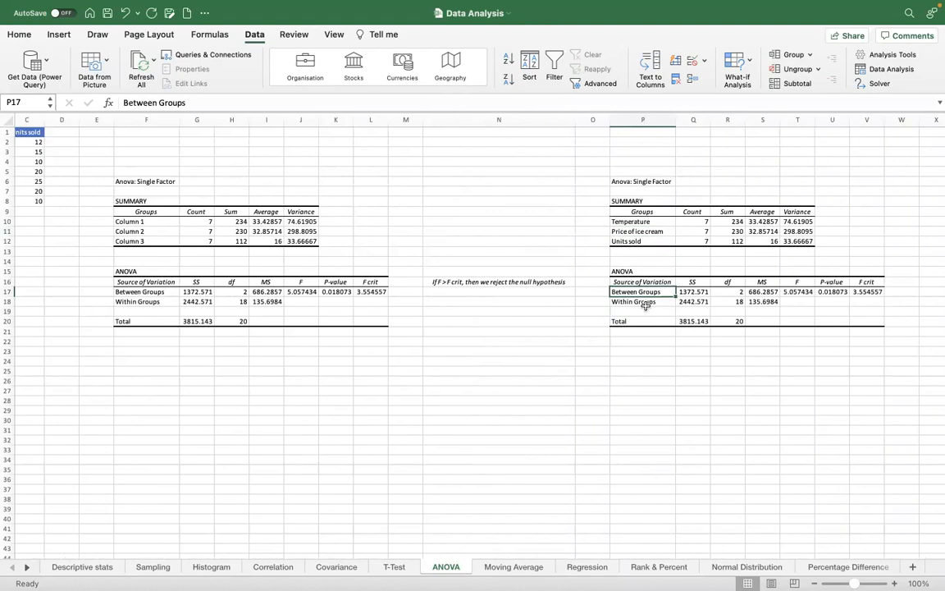
# - Try the Correlation tool's Rows and Columns grouping with the labels option on the Correlation sheet, cancel it, and return to the ANOVA sheet
pyautogui.click(256, 573)
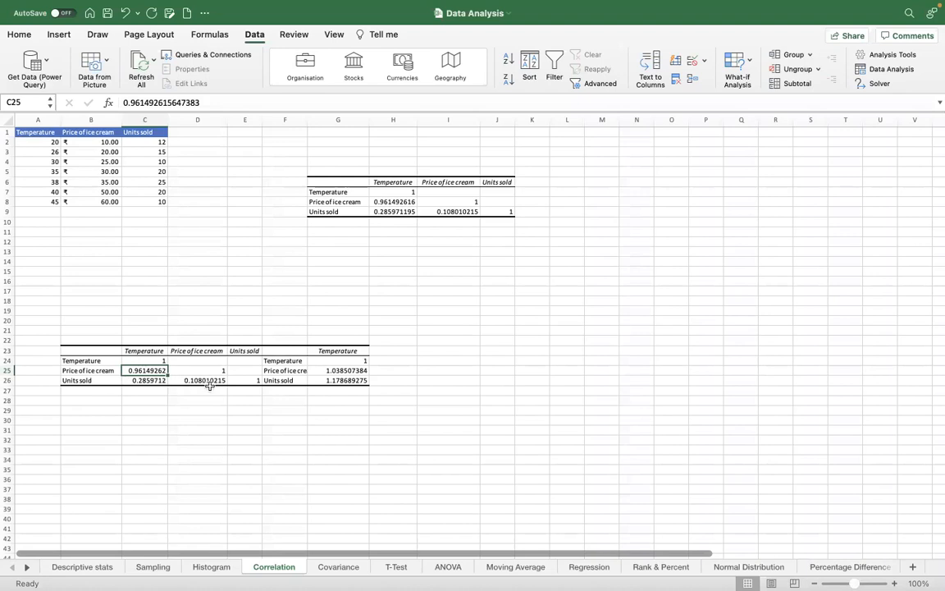
pyautogui.click(886, 69)
pyautogui.click(344, 202)
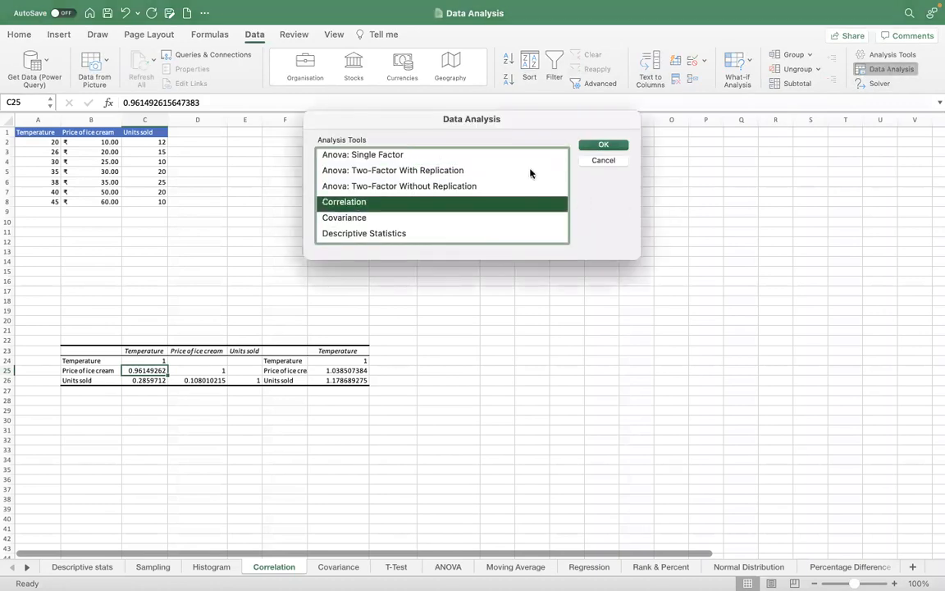
pyautogui.click(604, 146)
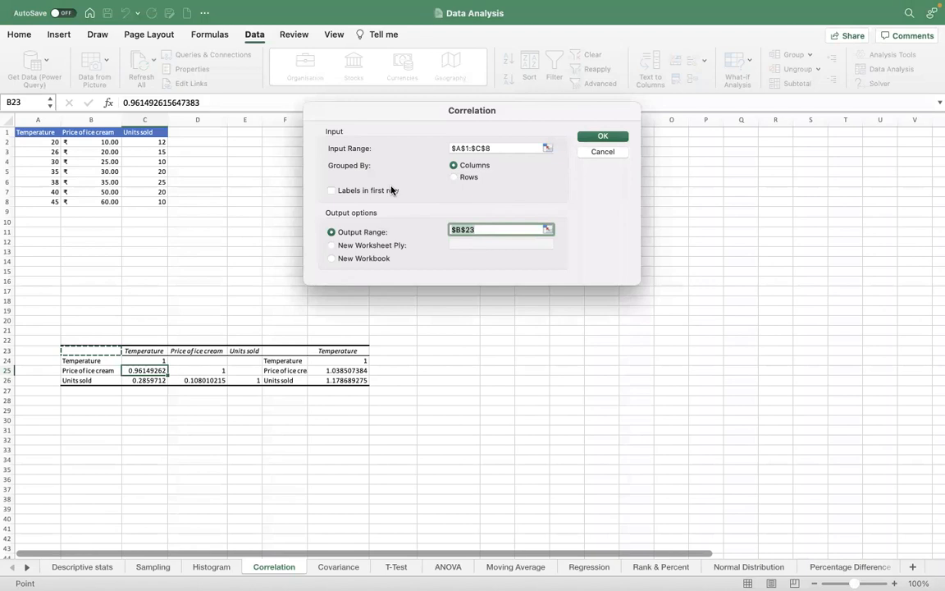
pyautogui.click(453, 178)
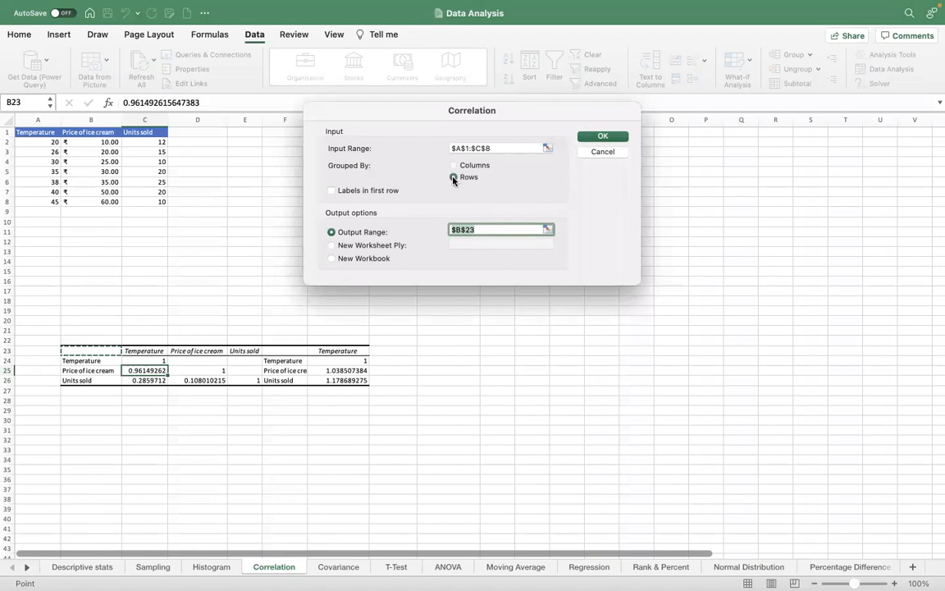
pyautogui.click(332, 191)
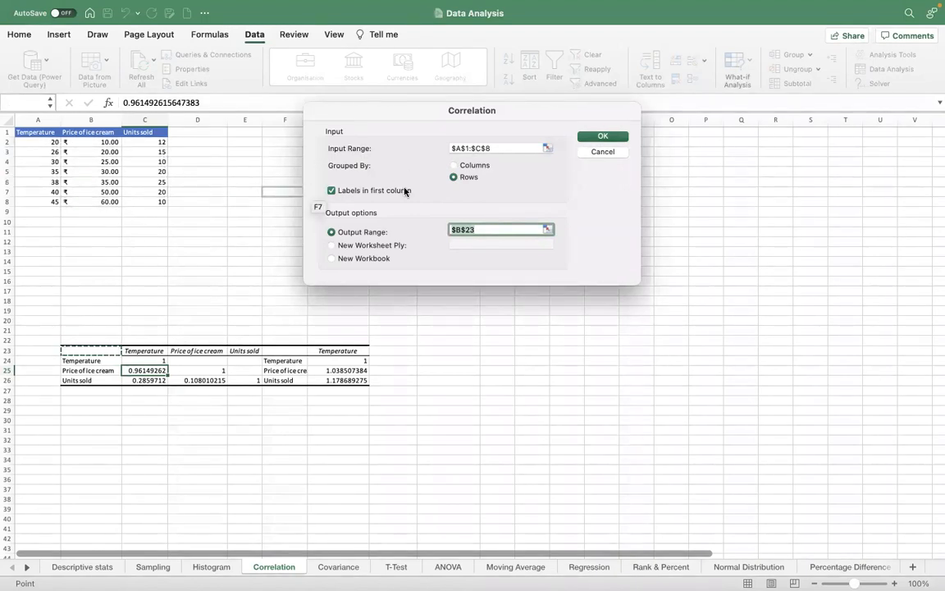
pyautogui.click(454, 166)
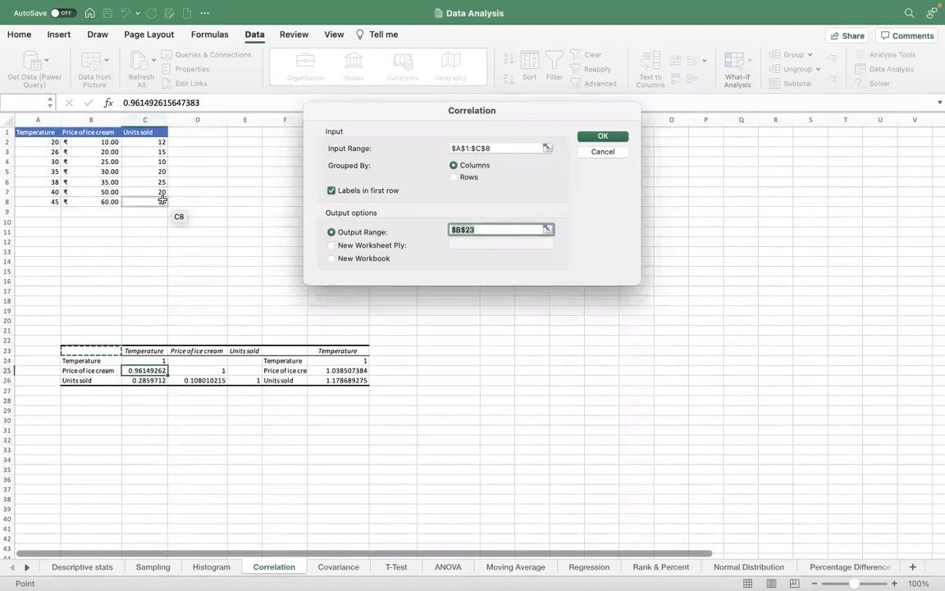
pyautogui.click(608, 155)
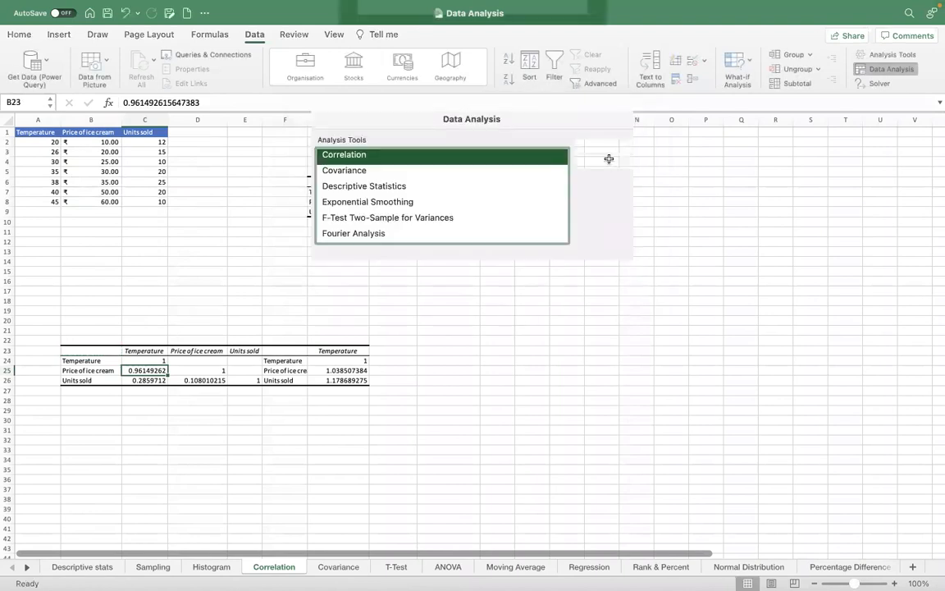
pyautogui.click(604, 160)
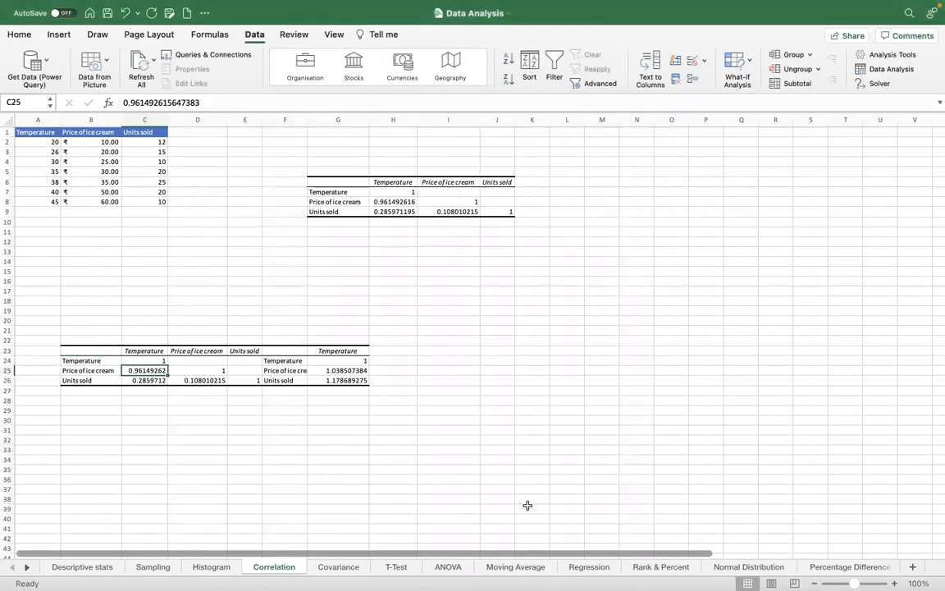
pyautogui.click(460, 569)
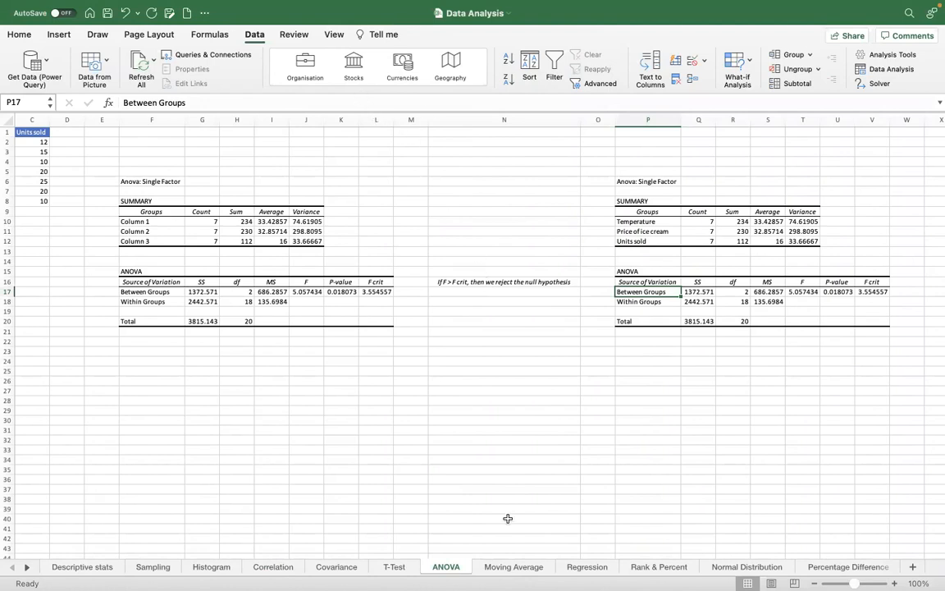
# - On the Moving Average sheet, select the data in A1:C8 and open the Moving Average analysis tool
pyautogui.click(508, 567)
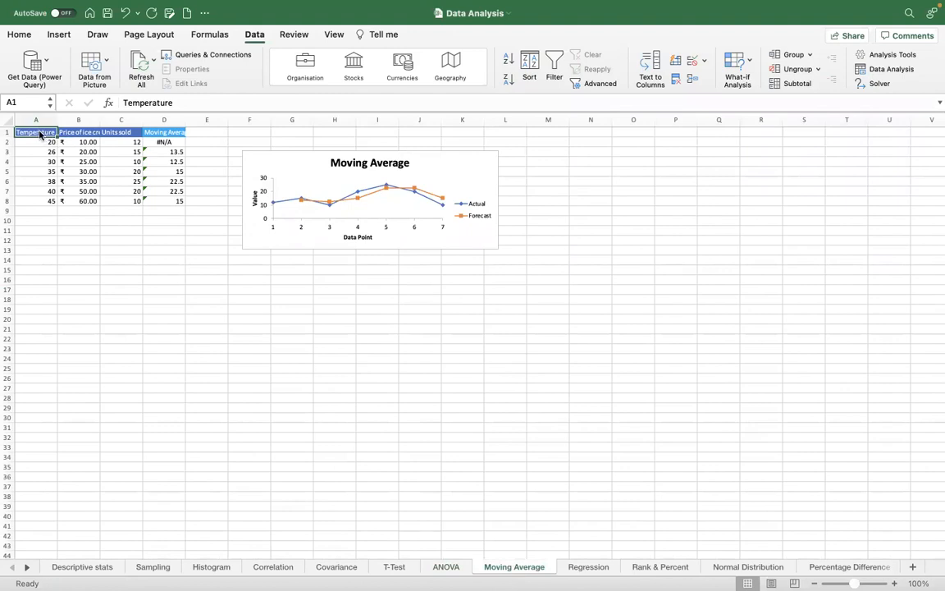
pyautogui.hotkey('ctrl', 'shift', 'Down')
pyautogui.hotkey('shift', 'Right')
pyautogui.hotkey('shift', 'Right')
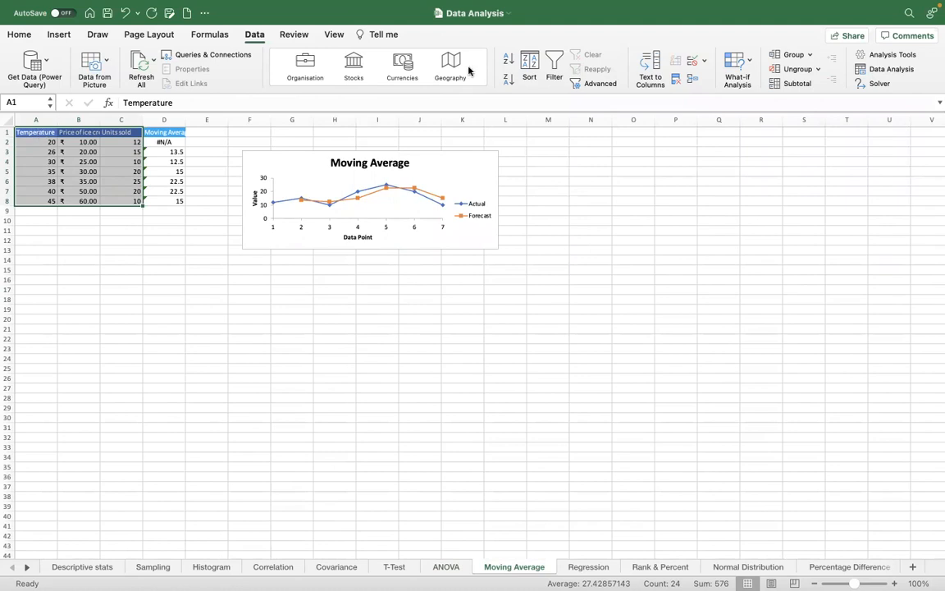
pyautogui.click(878, 71)
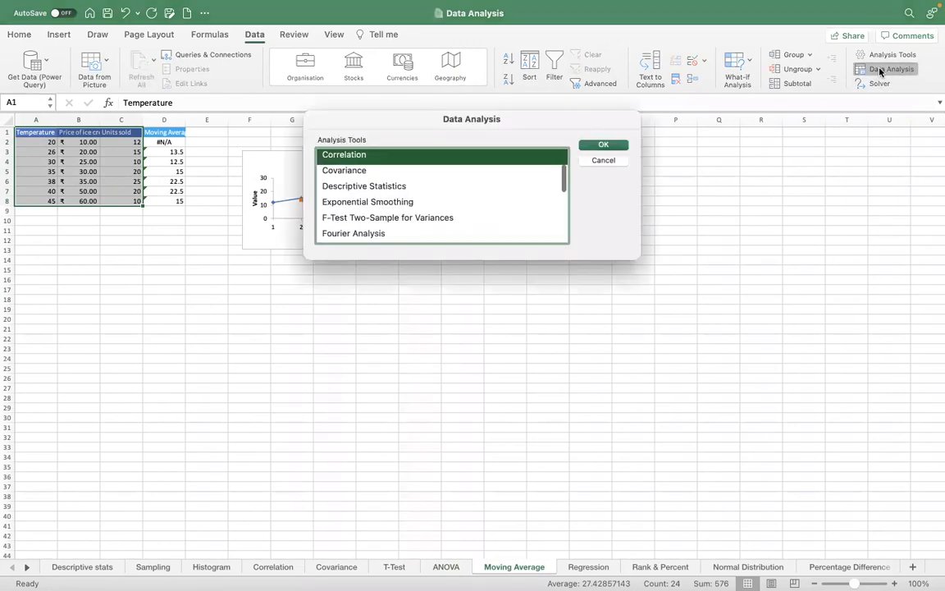
pyautogui.scroll(-5, 460, 217)
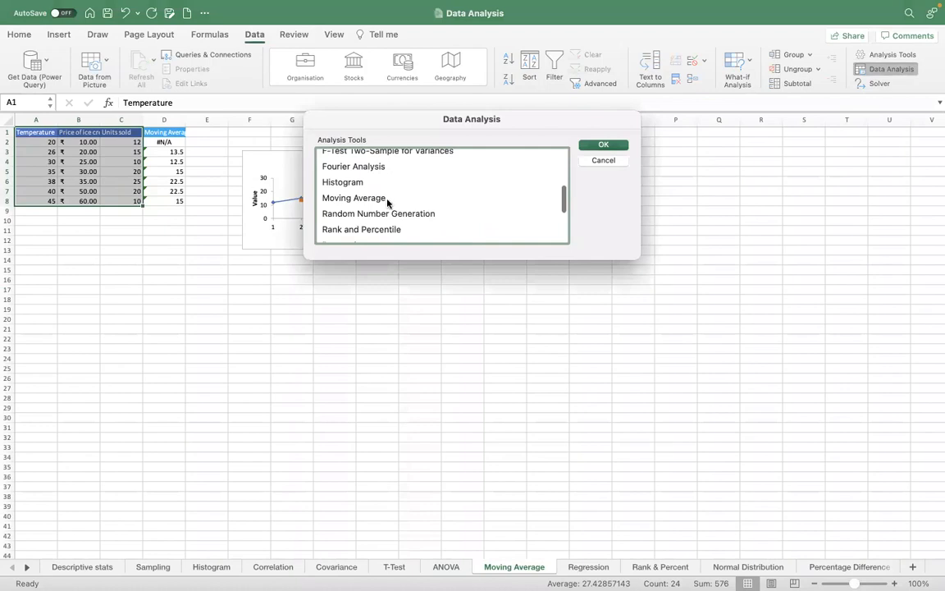
pyautogui.click(383, 199)
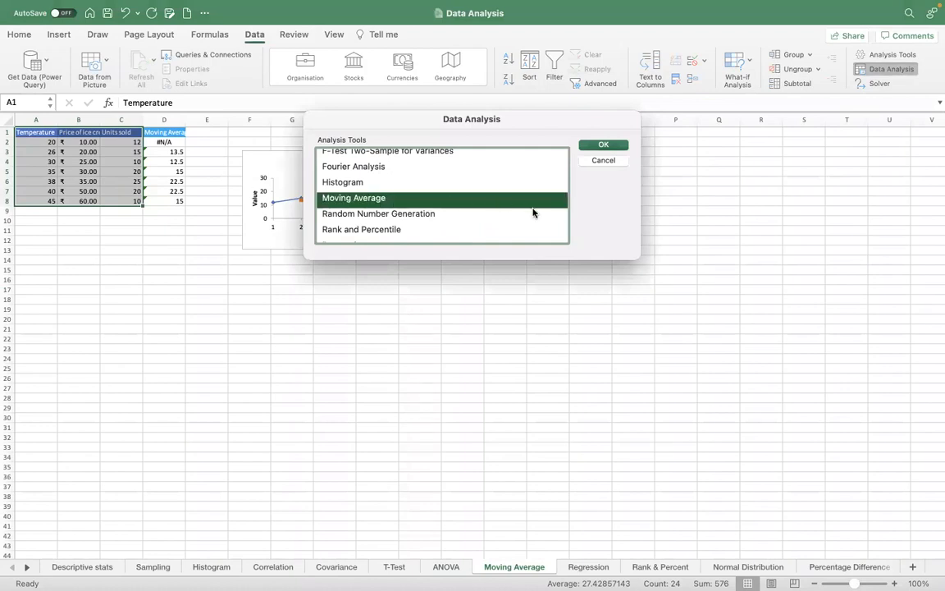
pyautogui.moveTo(516, 119); pyautogui.dragTo(471, 260)
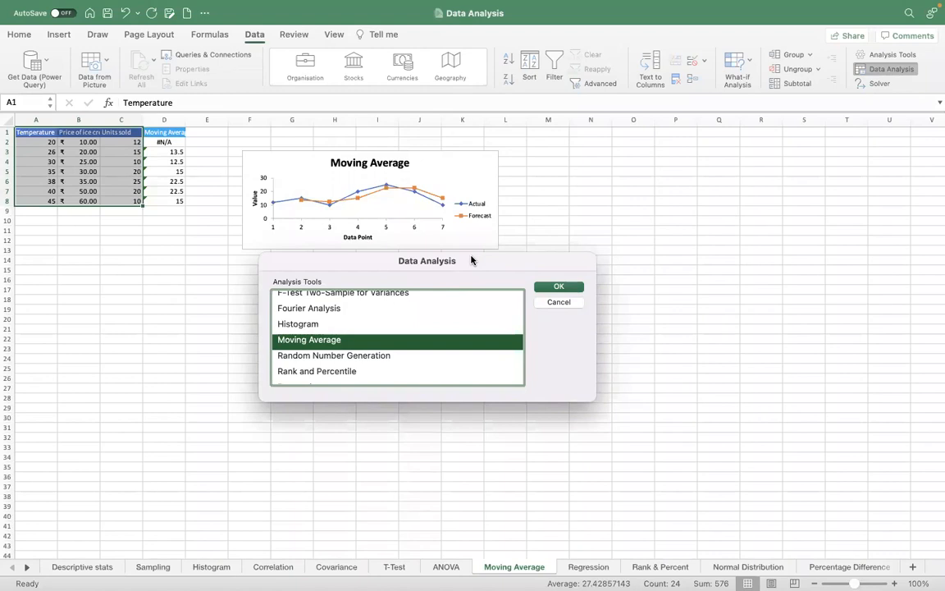
pyautogui.moveTo(471, 260); pyautogui.dragTo(466, 270)
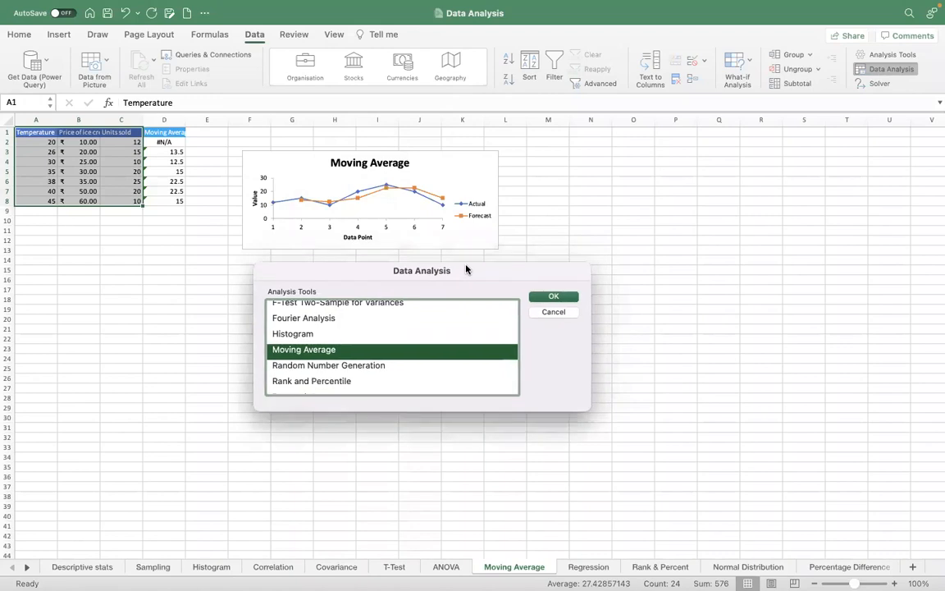
pyautogui.click(540, 300)
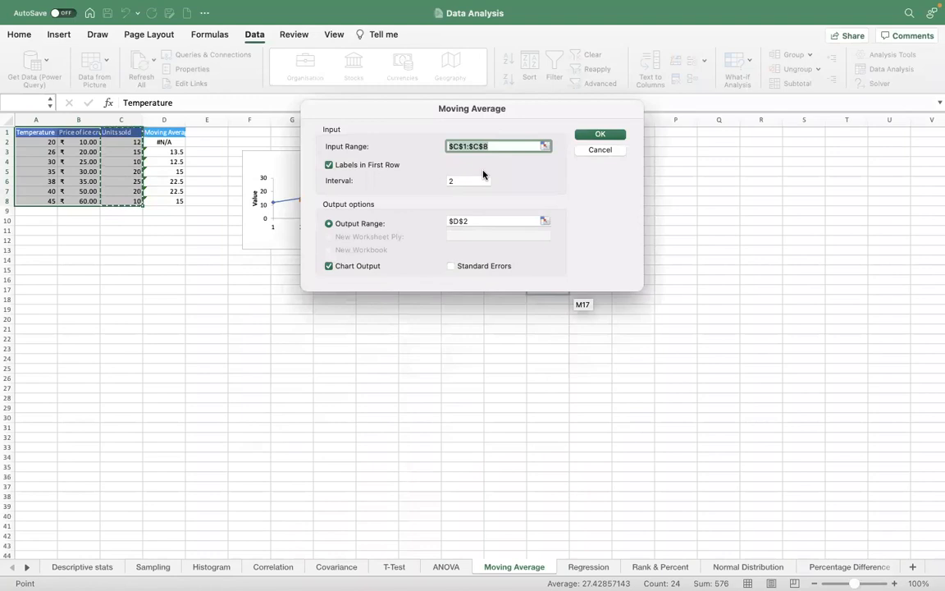
# - Run the moving average on units sold in C1:C8 with an interval of 2, sending the values and chart to F24
pyautogui.click(460, 181)
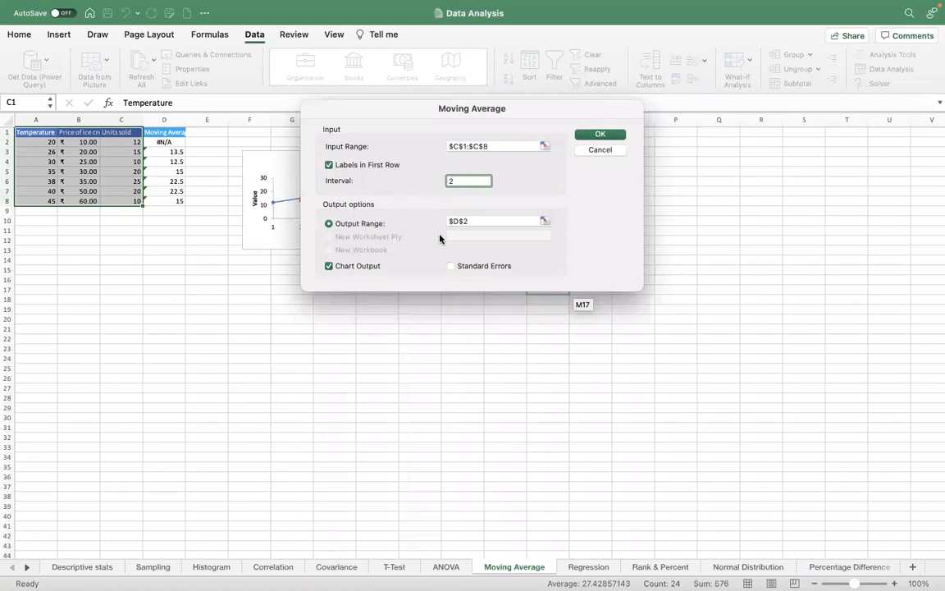
pyautogui.click(484, 220)
pyautogui.press('BackSpace')
pyautogui.click(246, 357)
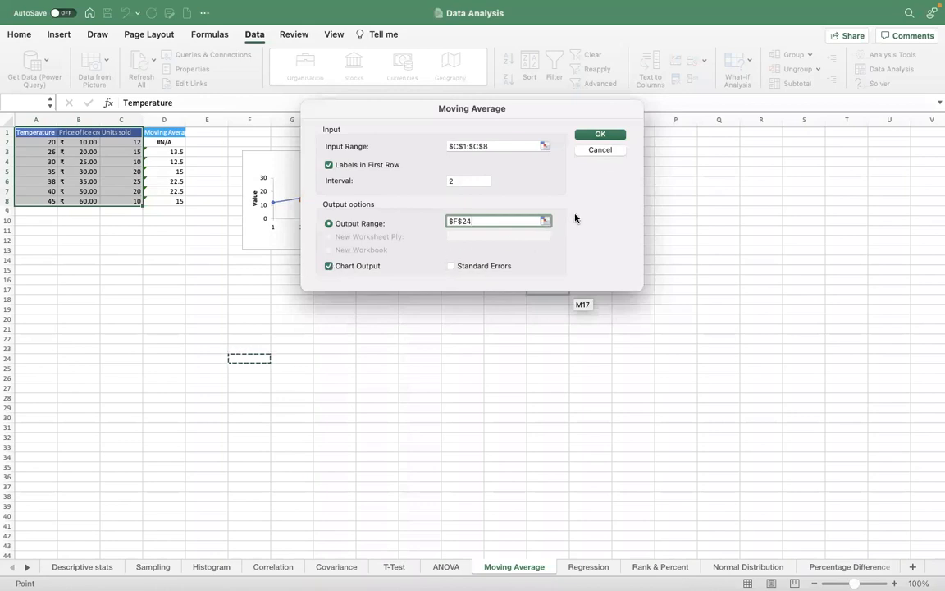
pyautogui.click(612, 136)
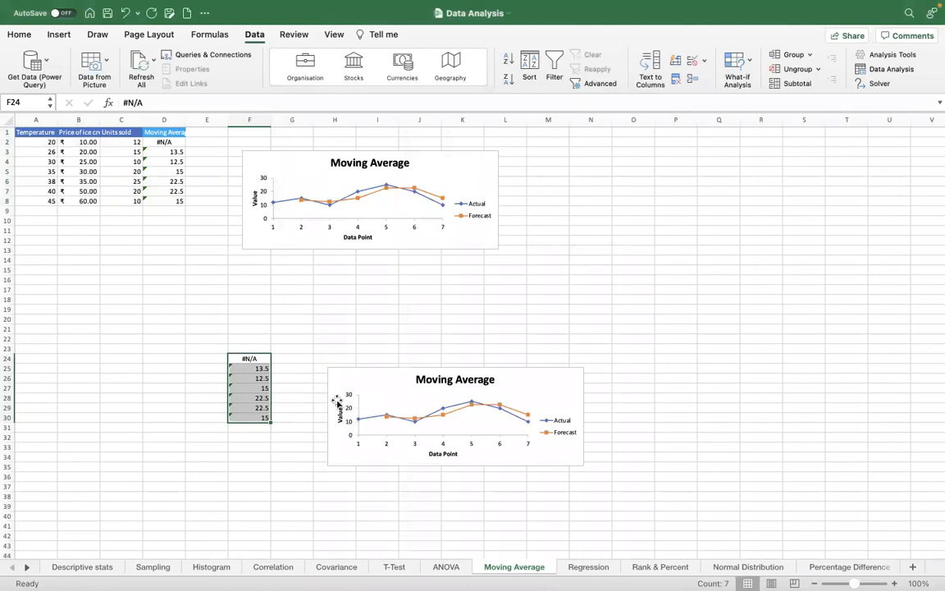
# - Check the new moving average cells, and delete the new chart and the output values in F24:F30
pyautogui.click(261, 369)
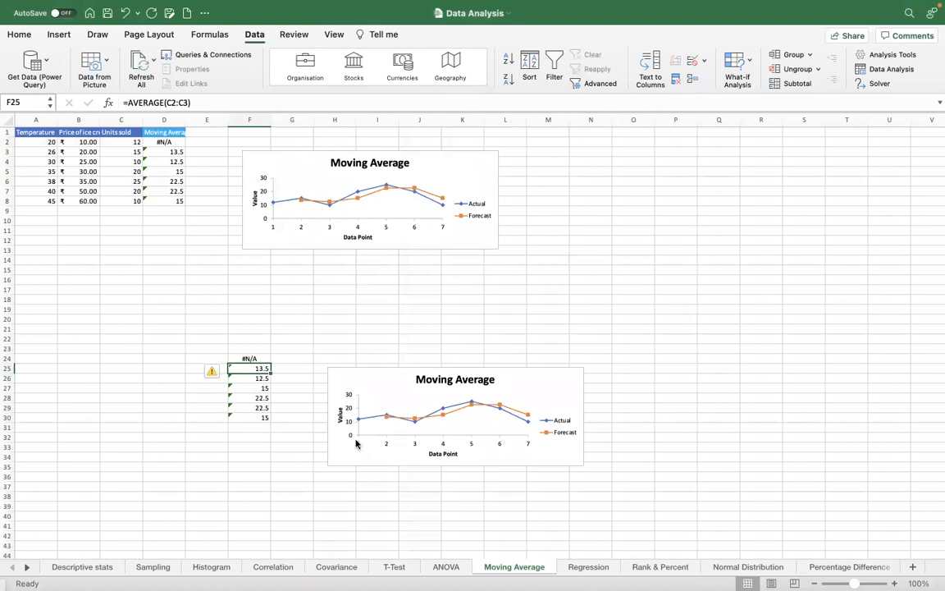
pyautogui.click(255, 358)
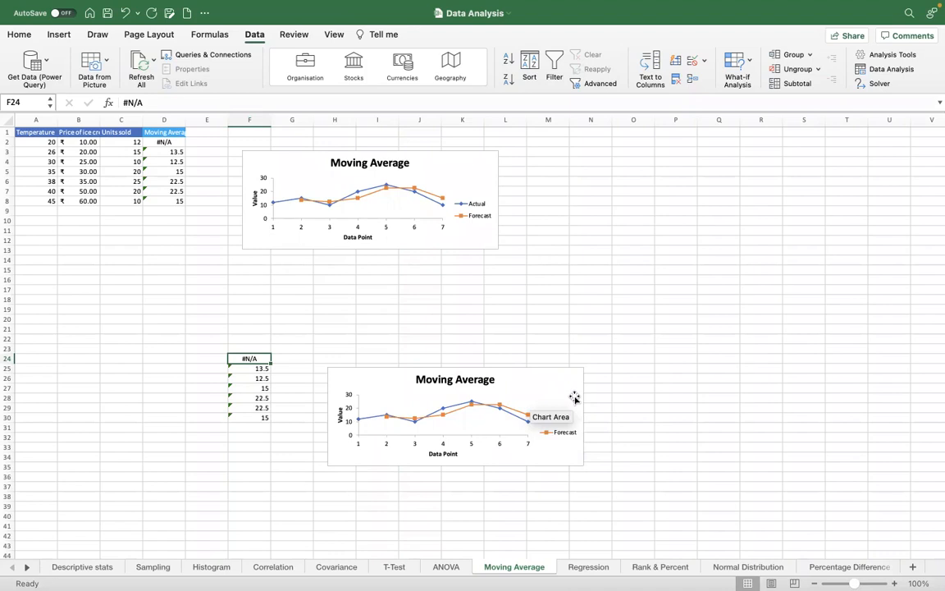
pyautogui.click(554, 385)
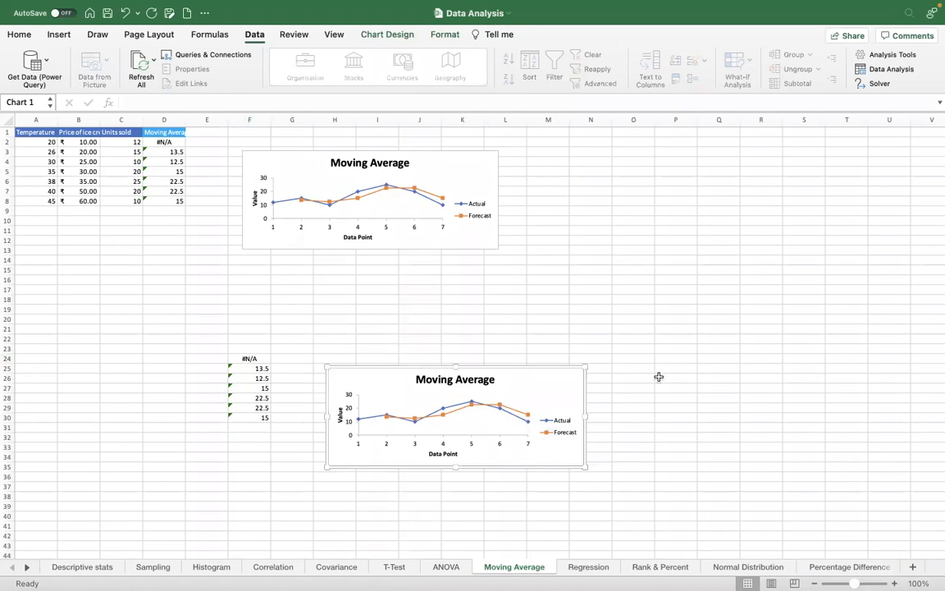
pyautogui.press('Delete')
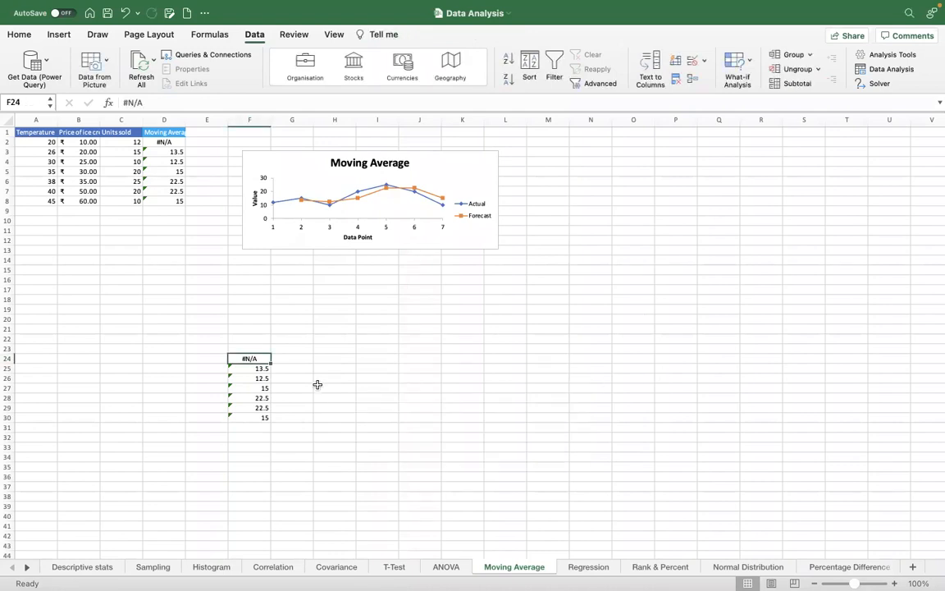
pyautogui.hotkey('ctrl', 'shift', 'Down')
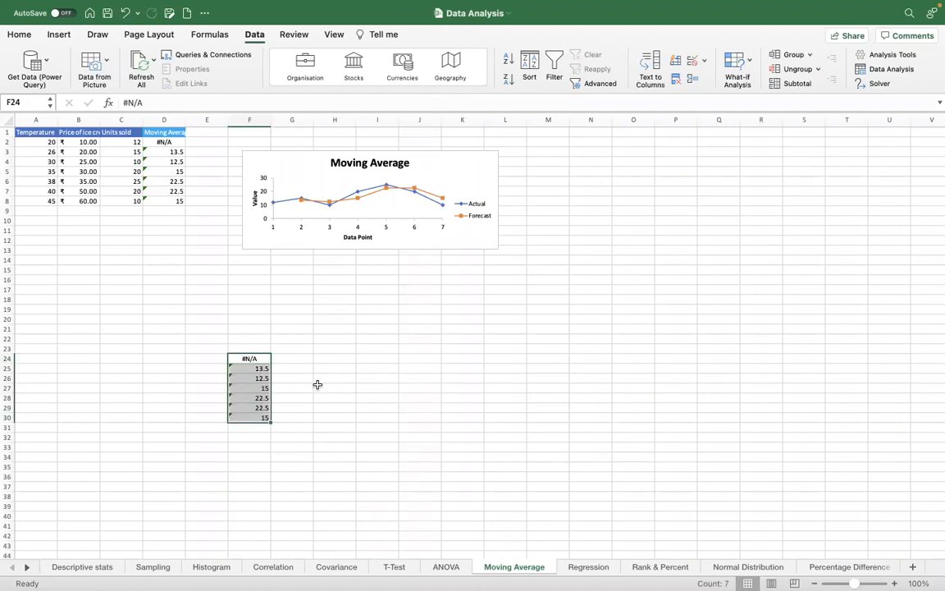
pyautogui.hotkey('ctrl', '-')
pyautogui.press('Return')
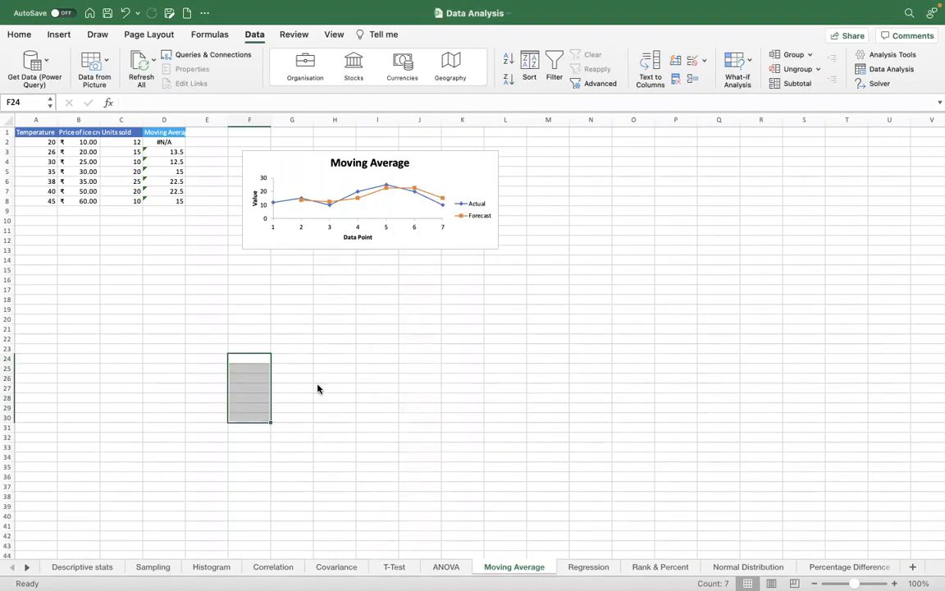
# - On the Regression sheet, select the Units sold header and open the Regression analysis tool
pyautogui.click(170, 199)
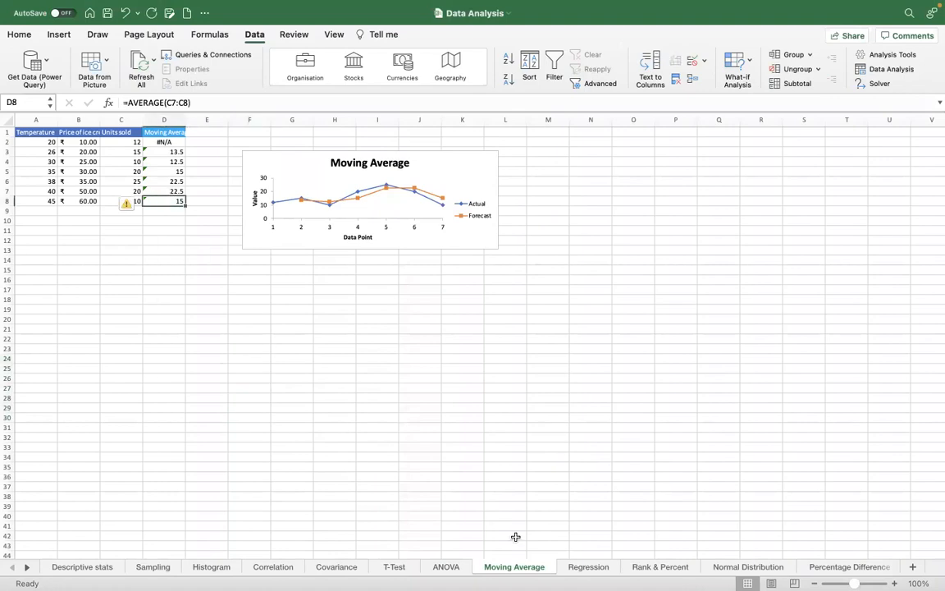
pyautogui.click(588, 566)
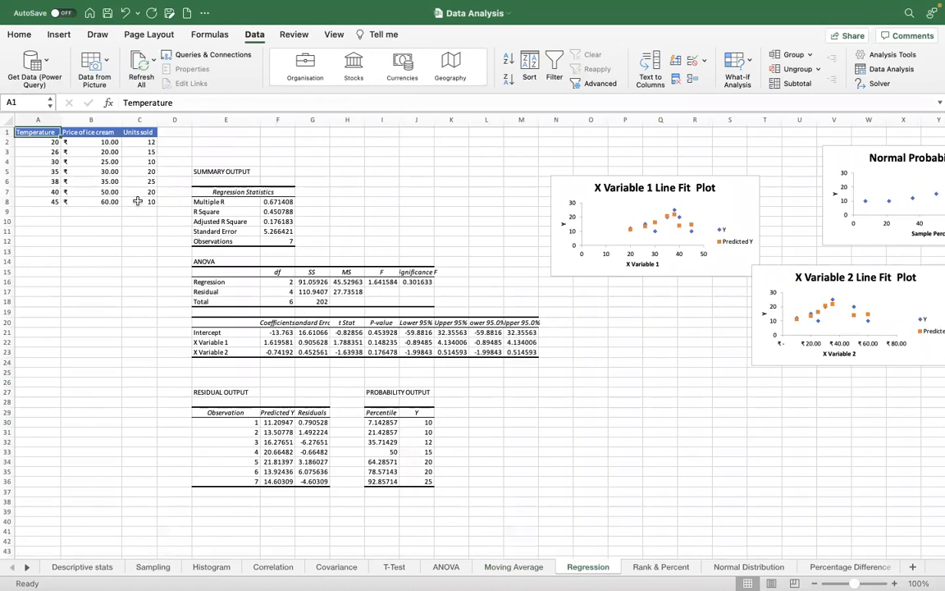
pyautogui.click(128, 132)
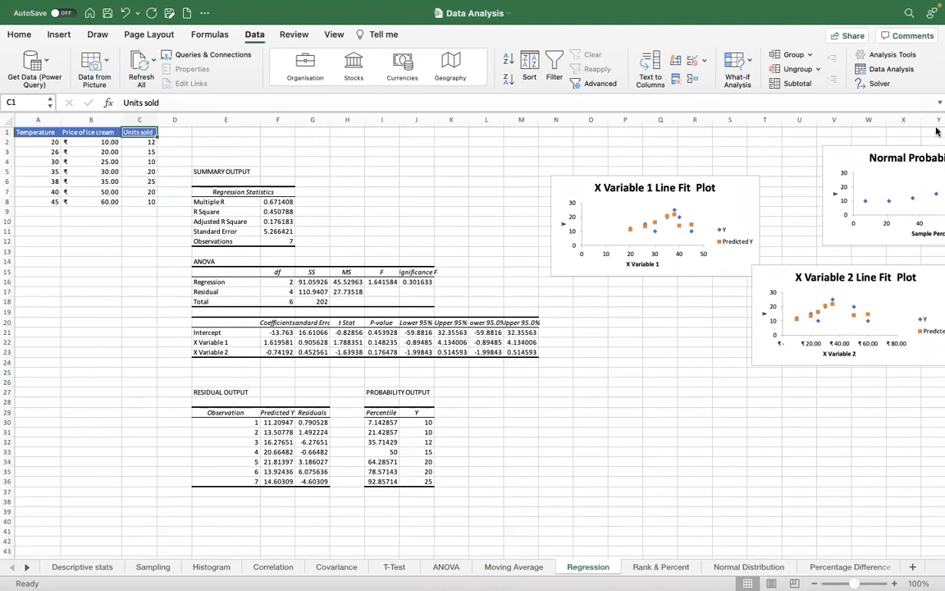
pyautogui.click(892, 70)
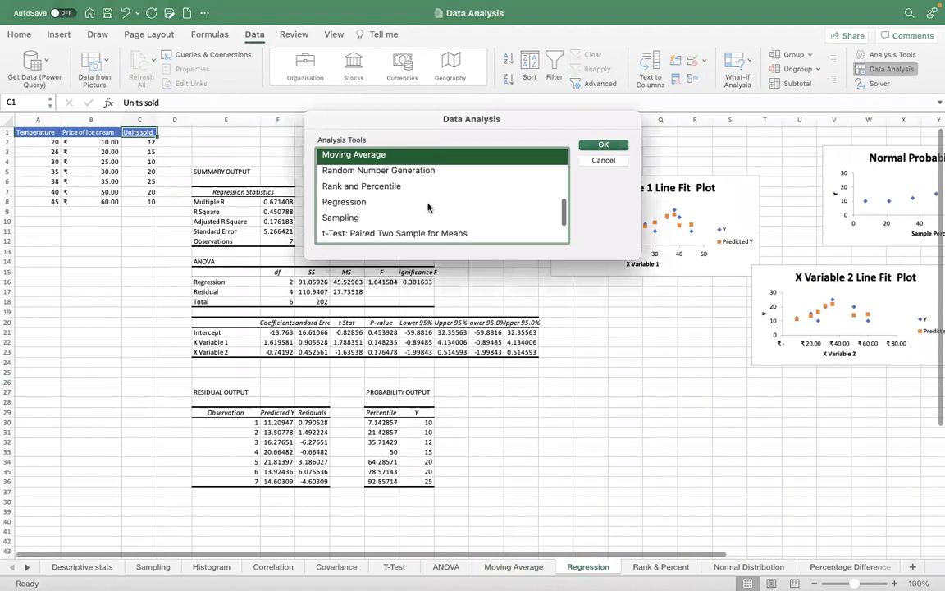
pyautogui.scroll(5, 428, 207)
pyautogui.scroll(-10, 428, 208)
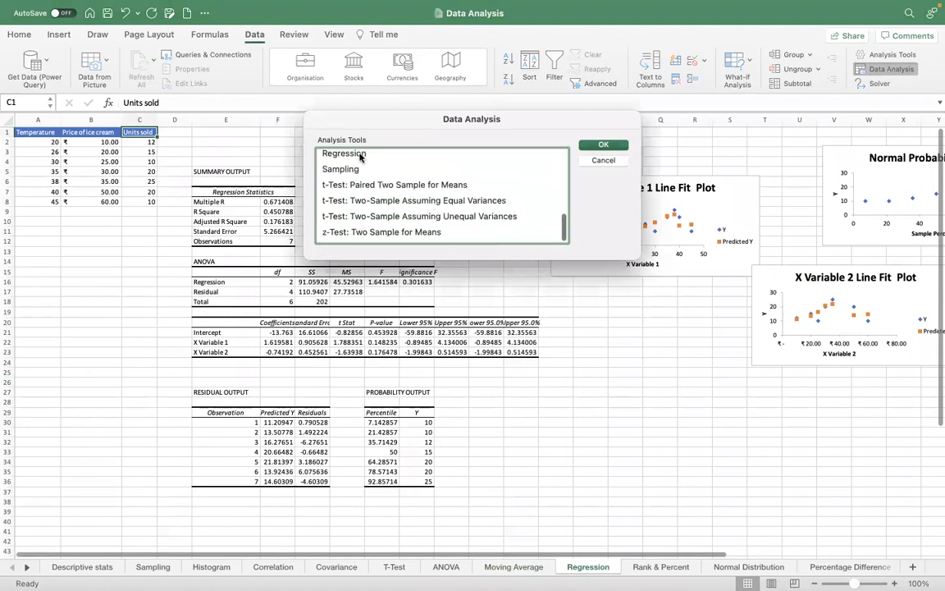
pyautogui.click(376, 156)
pyautogui.click(605, 145)
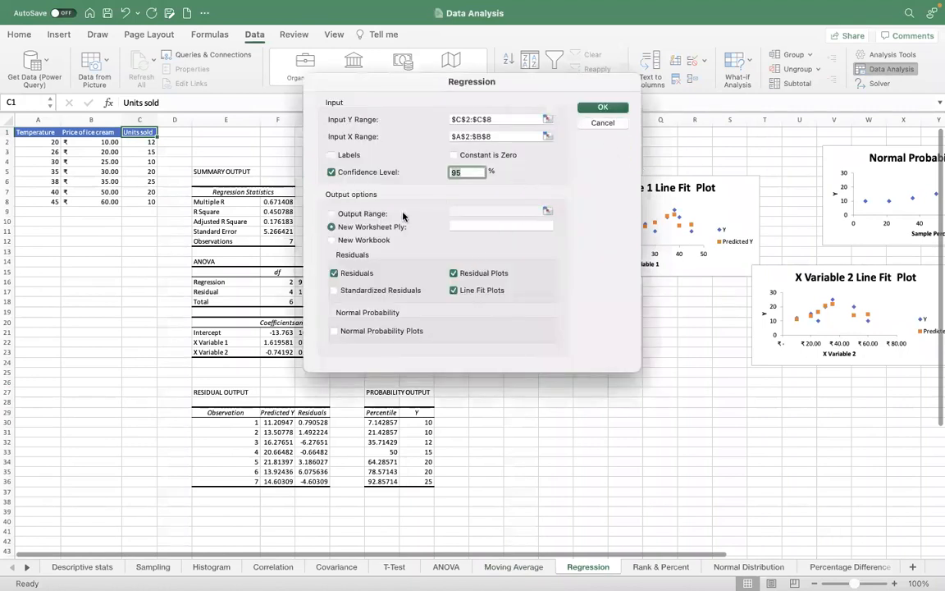
pyautogui.moveTo(471, 87); pyautogui.dragTo(480, 194)
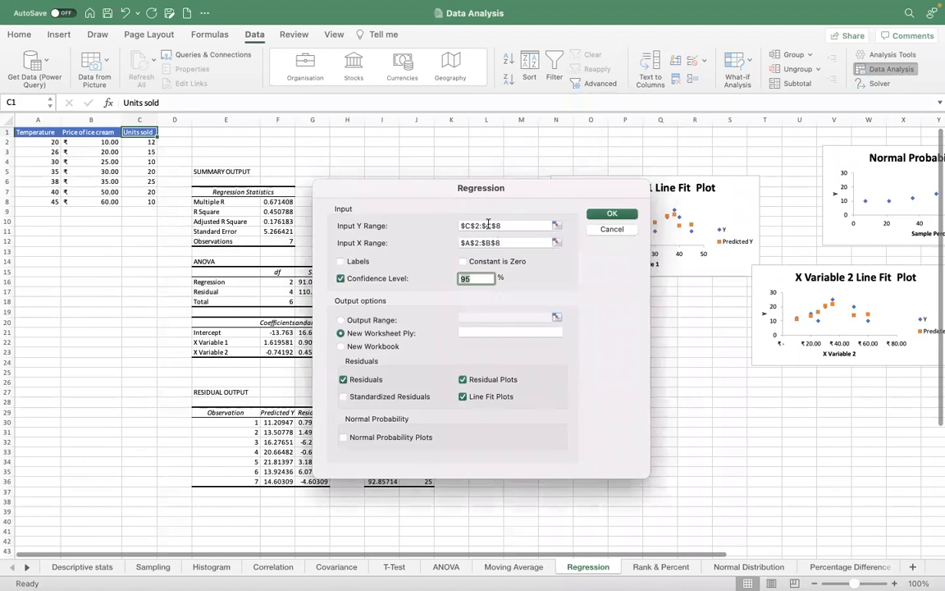
pyautogui.click(340, 261)
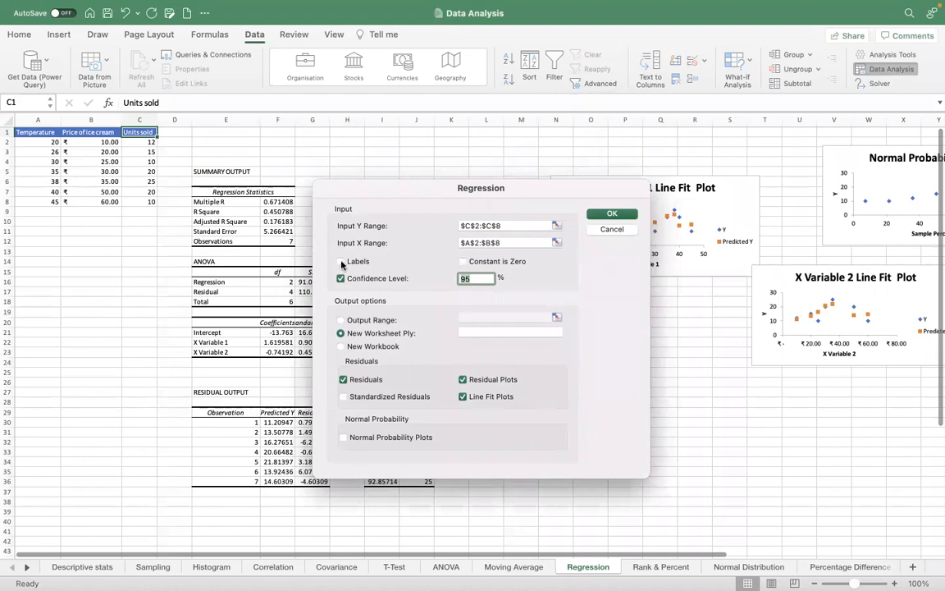
pyautogui.click(476, 223)
pyautogui.press('Right')
pyautogui.press('BackSpace')
pyautogui.write('1')
pyautogui.press('Right')
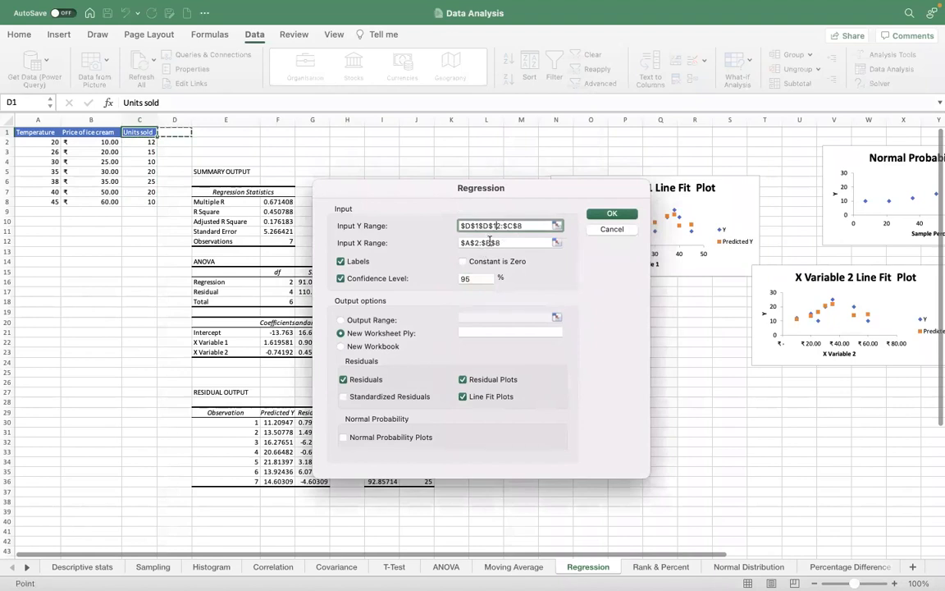
pyautogui.press('BackSpace')
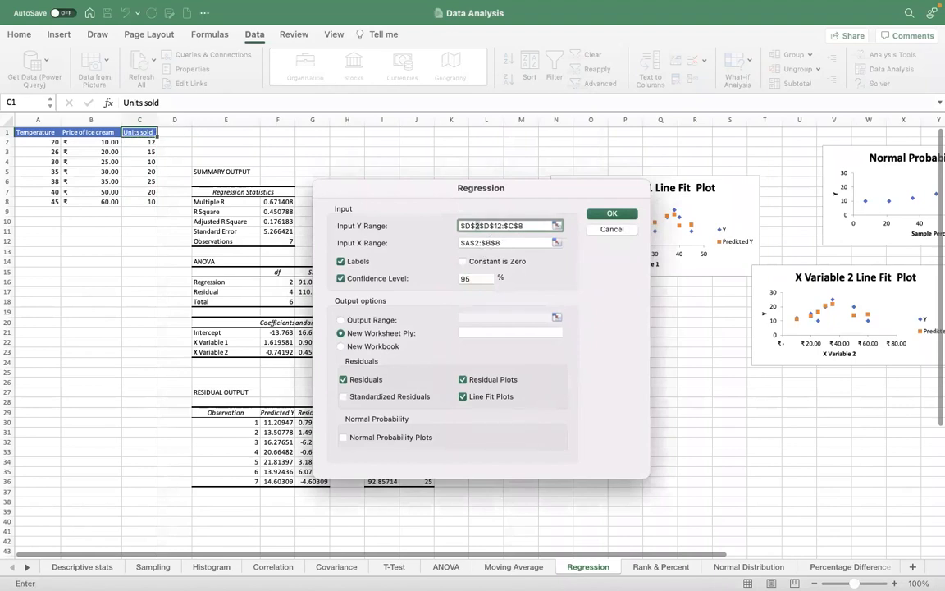
pyautogui.click(611, 229)
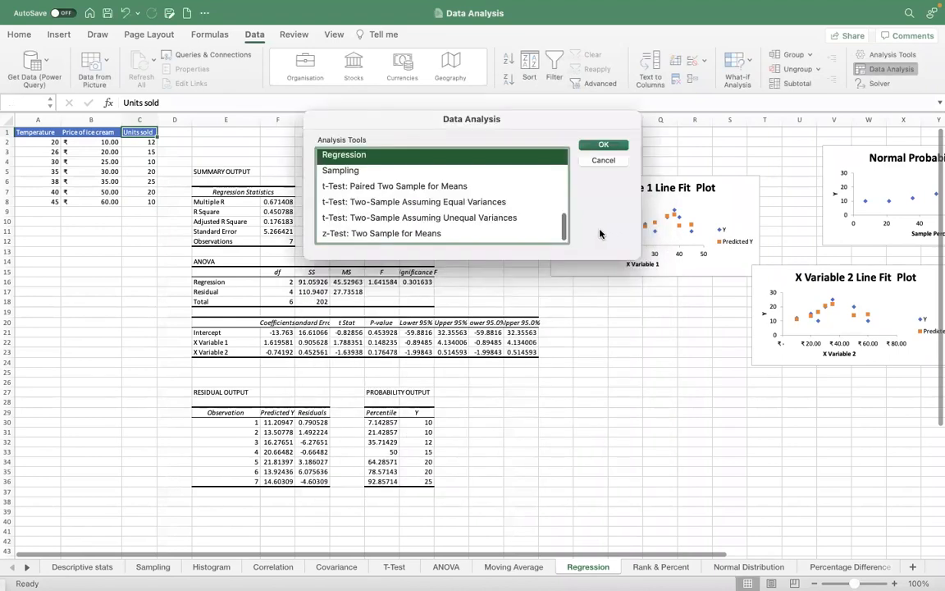
# - Reopen the Regression tool and set the Y range to C1:C8 and the X range to A1:B8, with labels enabled
pyautogui.click(603, 144)
pyautogui.click(471, 120)
pyautogui.press('BackSpace')
pyautogui.write('1:$C$8')
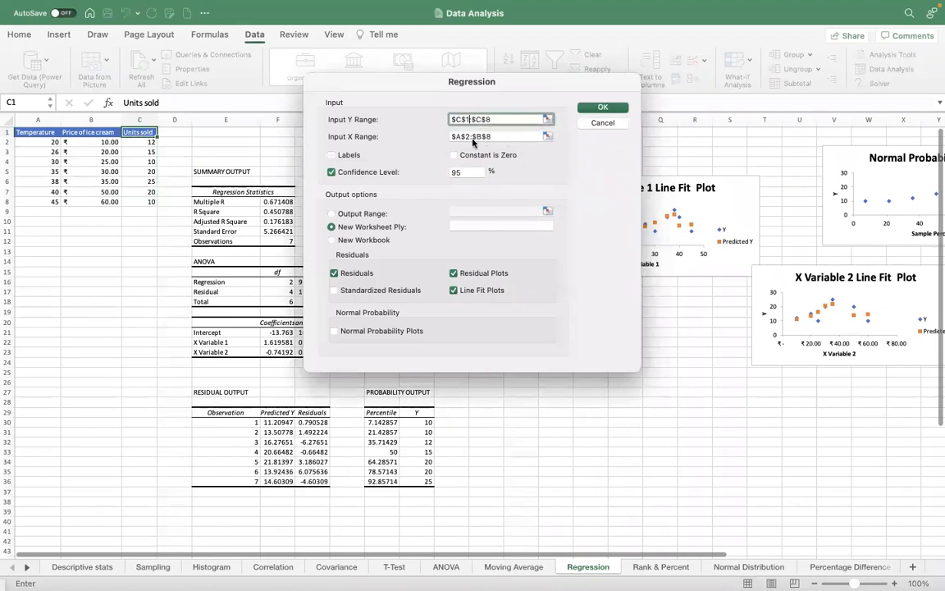
pyautogui.click(471, 136)
pyautogui.press('BackSpace')
pyautogui.write('1')
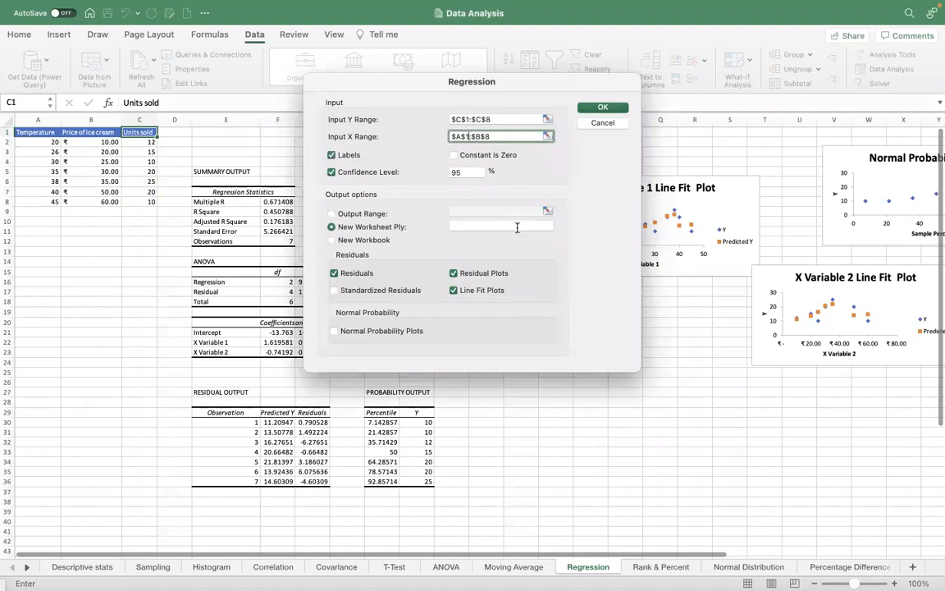
# - Run the regression with output at E41, adding standardized residuals and normal probability plots, and view the new output
pyautogui.click(332, 214)
pyautogui.click(226, 528)
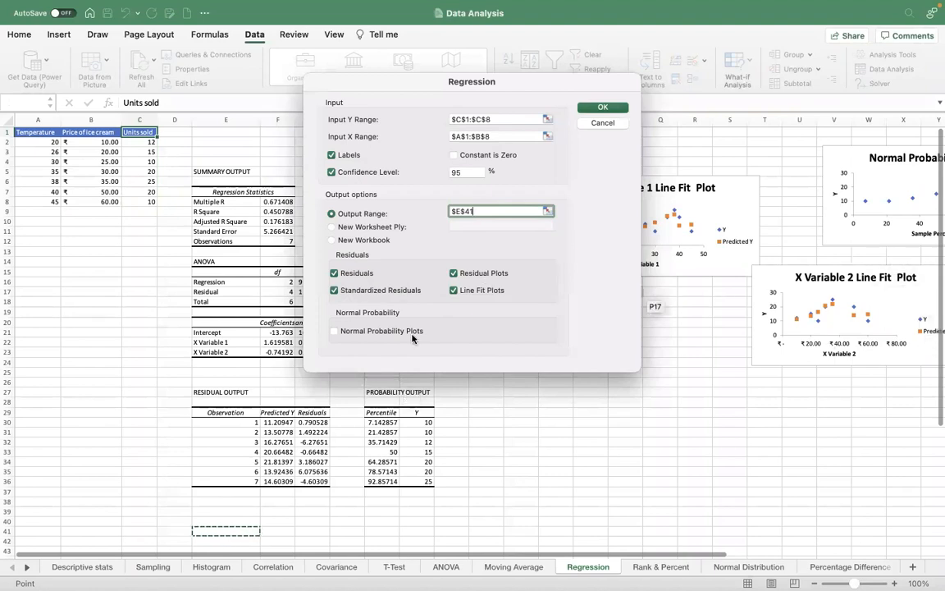
pyautogui.click(334, 291)
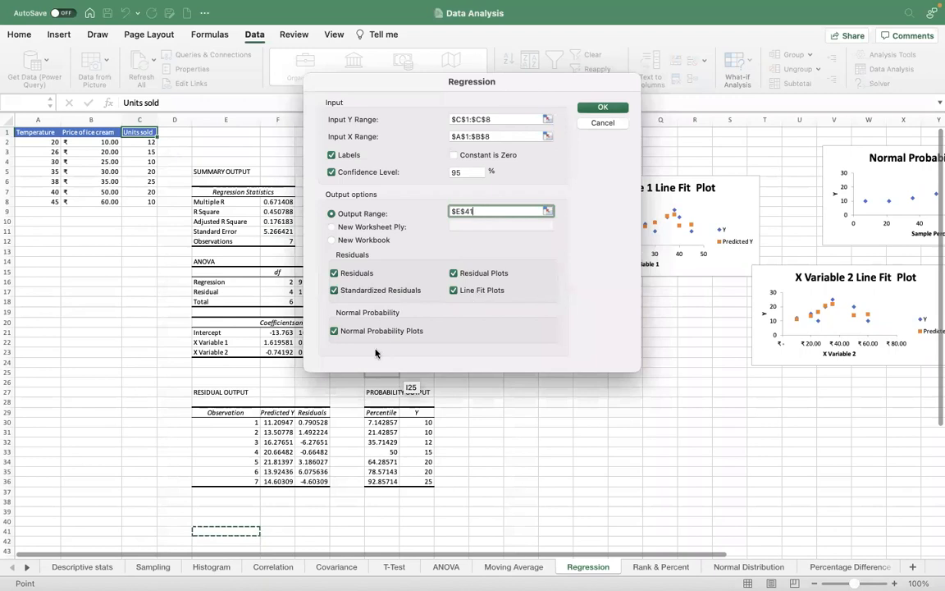
pyautogui.click(604, 109)
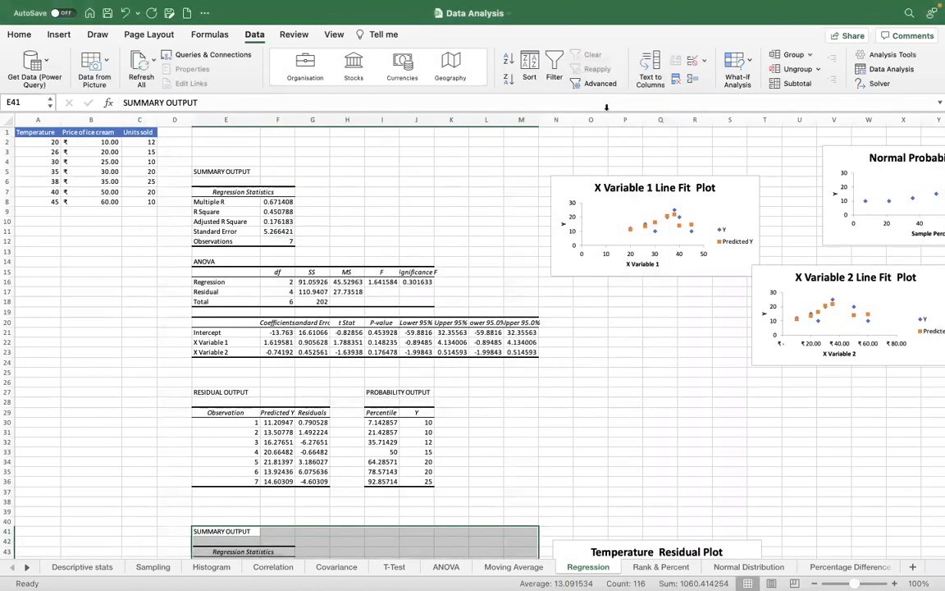
pyautogui.scroll(-10, 461, 336)
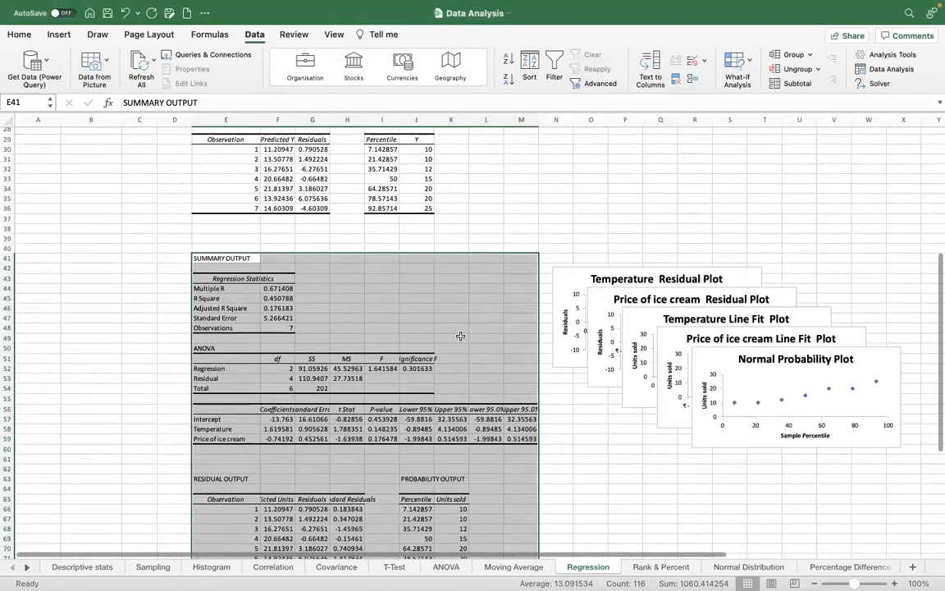
pyautogui.scroll(-1, 461, 336)
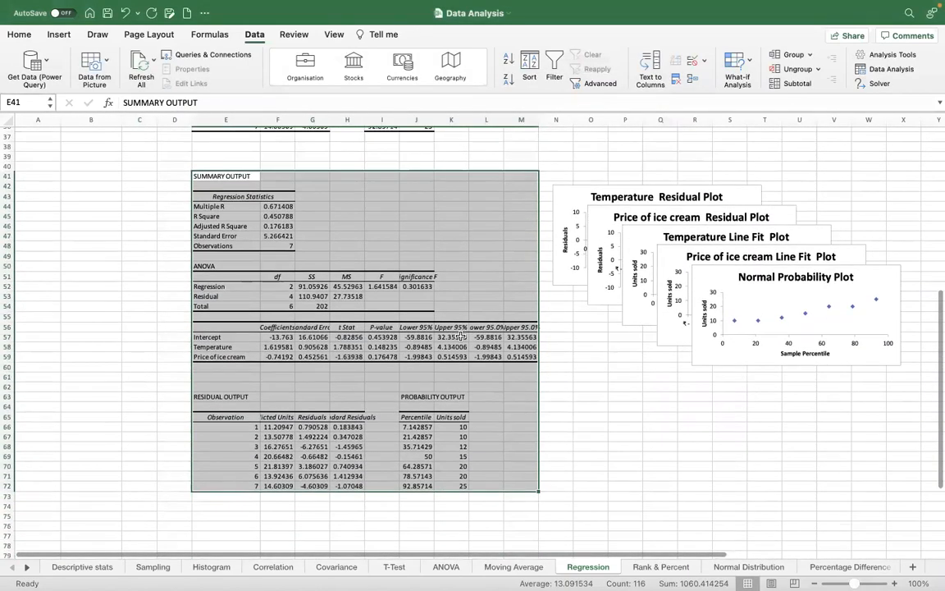
# - Examine the Multiple R, Adjusted R Square and Standard Error values in the labelled regression's statistics table
pyautogui.click(275, 216)
pyautogui.click(274, 206)
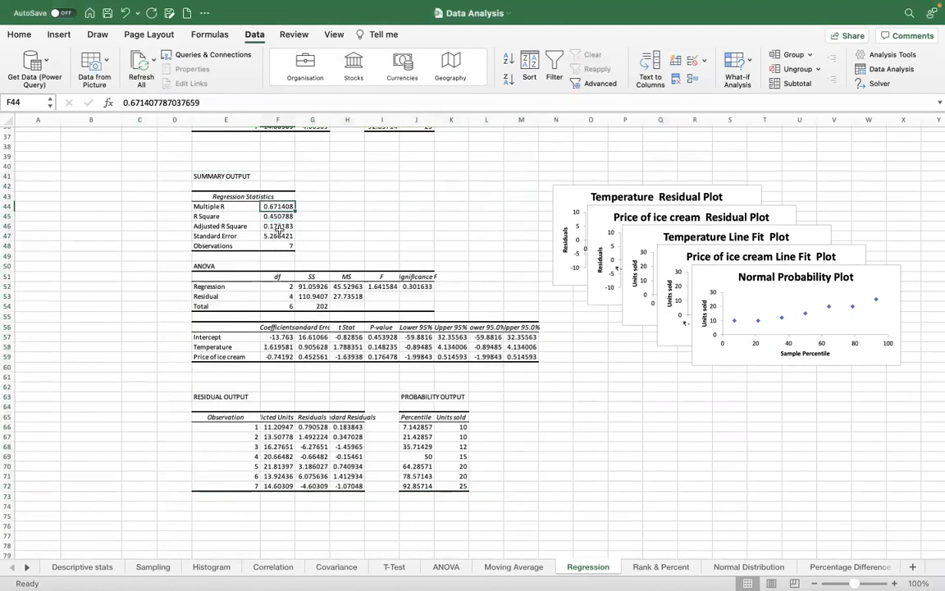
pyautogui.click(279, 227)
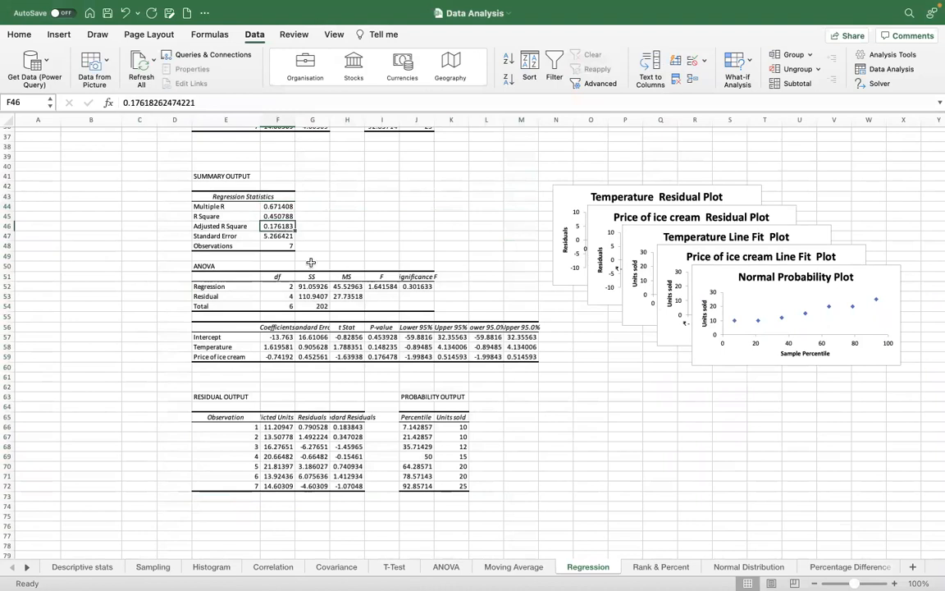
pyautogui.click(277, 235)
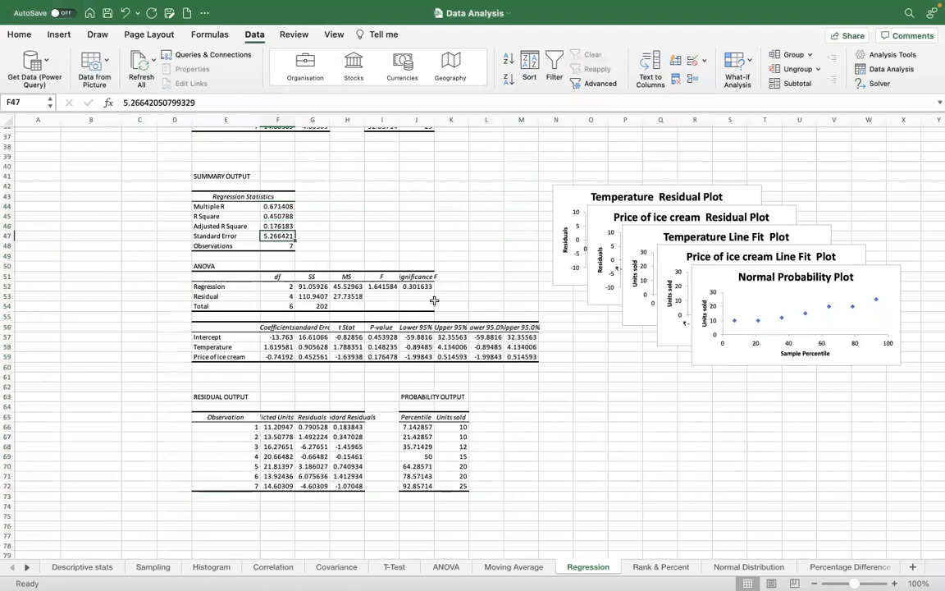
# - Move the Normal Probability Plot below the other new charts and pull the two line fit plots out of the overlapping stack
pyautogui.moveTo(799, 290); pyautogui.dragTo(771, 370)
pyautogui.press('super+z')
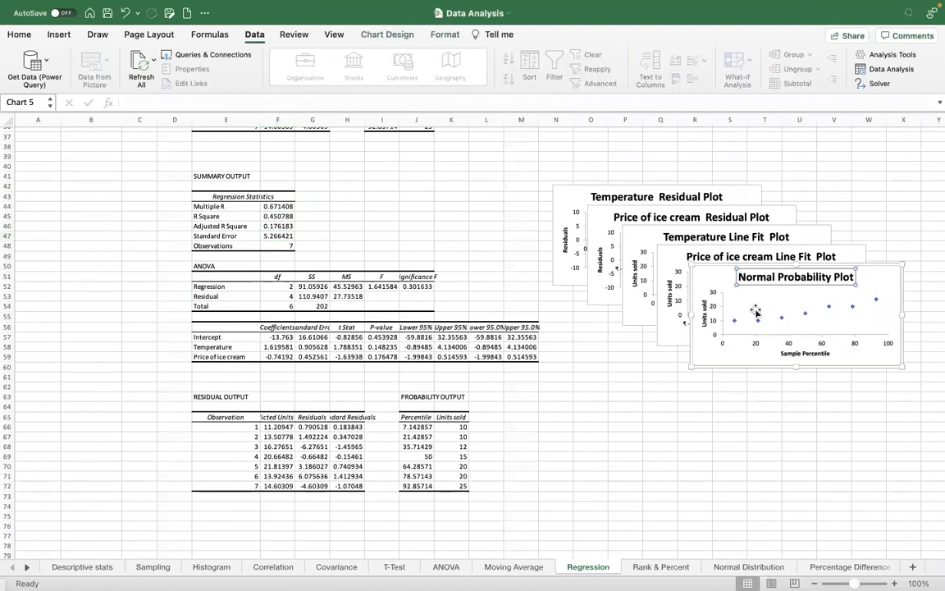
pyautogui.moveTo(717, 277); pyautogui.dragTo(676, 409)
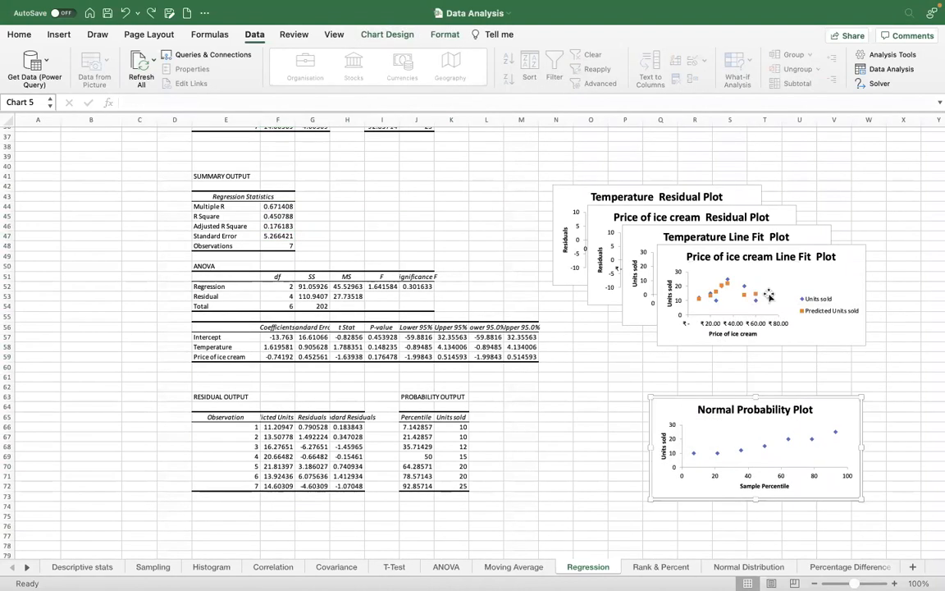
pyautogui.moveTo(851, 260); pyautogui.dragTo(851, 315)
pyautogui.moveTo(734, 232); pyautogui.dragTo(846, 143)
# - Separate the two residual plots and reposition the price line fit and normal probability plots so that no new charts overlap
pyautogui.moveTo(595, 220); pyautogui.dragTo(564, 401)
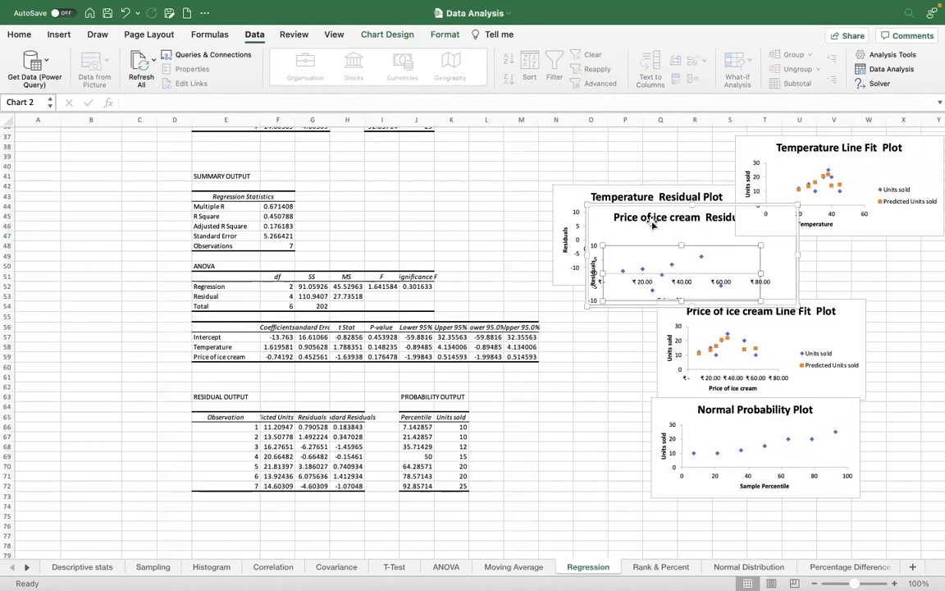
pyautogui.moveTo(586, 199); pyautogui.dragTo(447, 365)
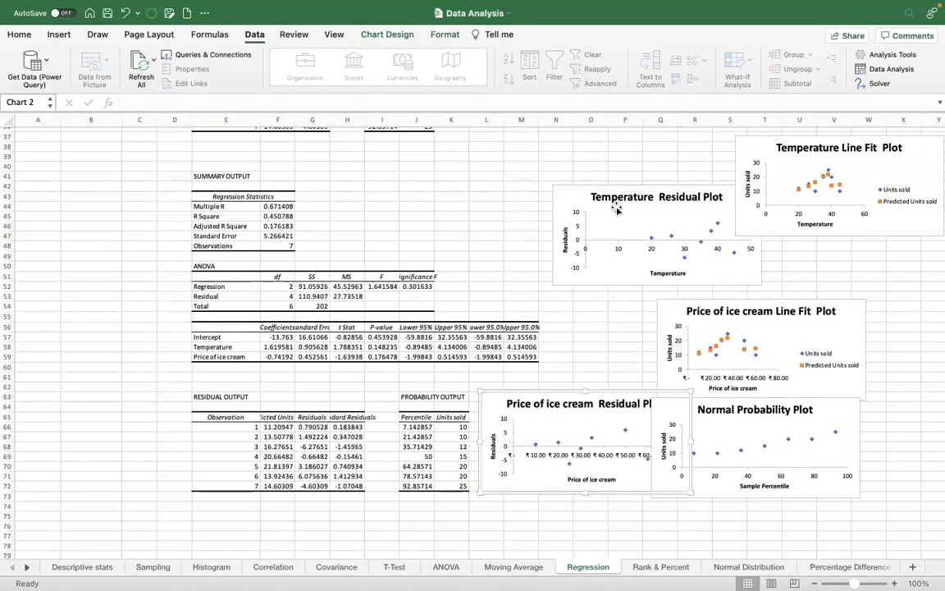
pyautogui.moveTo(614, 211); pyautogui.dragTo(480, 157)
pyautogui.moveTo(680, 308); pyautogui.dragTo(703, 269)
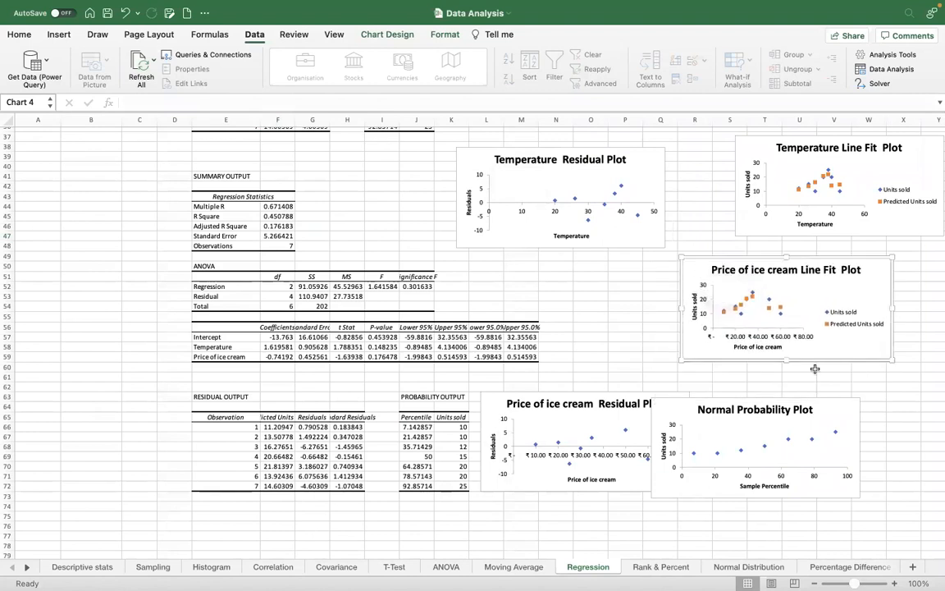
pyautogui.moveTo(845, 408); pyautogui.dragTo(902, 396)
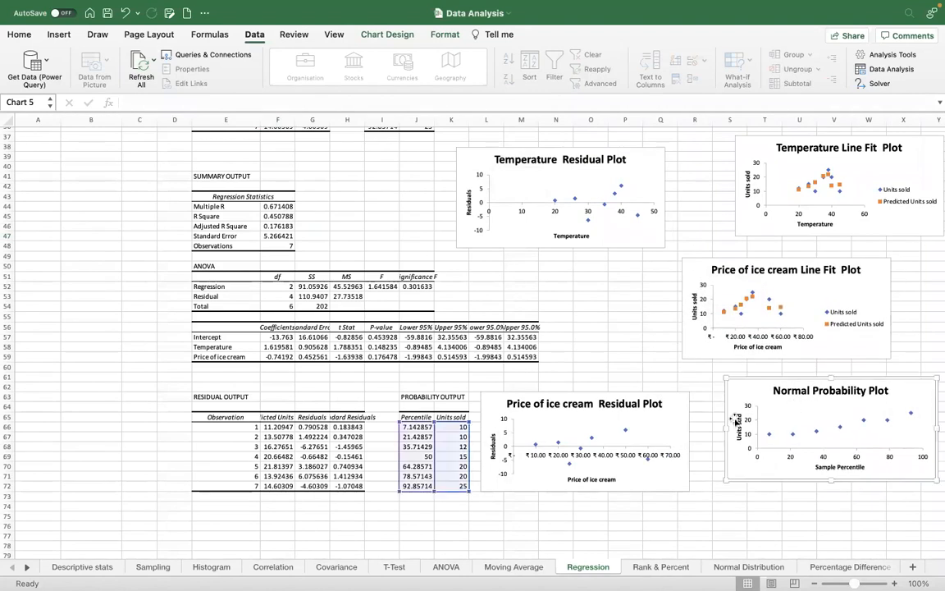
pyautogui.moveTo(676, 426); pyautogui.dragTo(689, 410)
pyautogui.moveTo(743, 390); pyautogui.dragTo(728, 388)
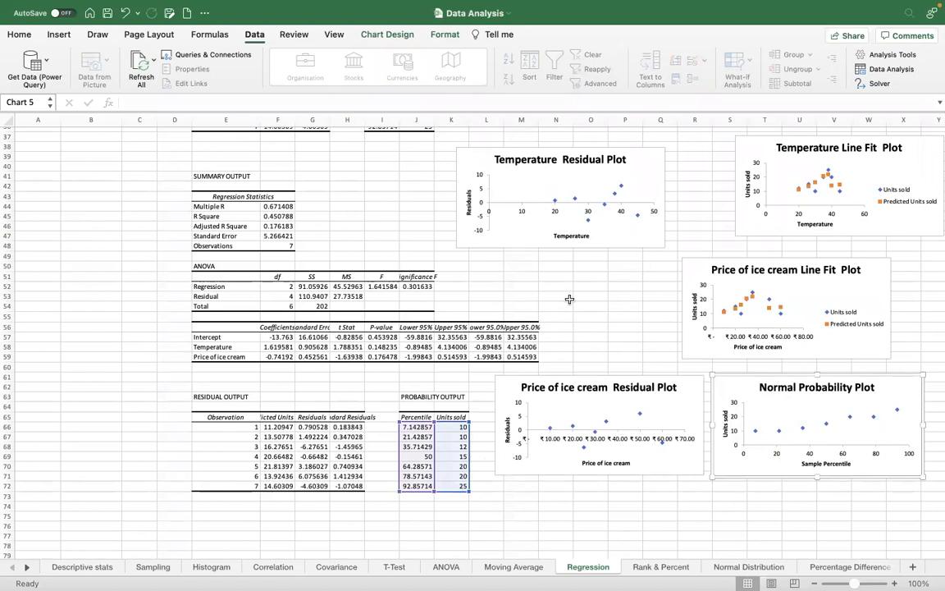
# - Browse the full list of Data Analysis tools and close it without running any
pyautogui.click(892, 70)
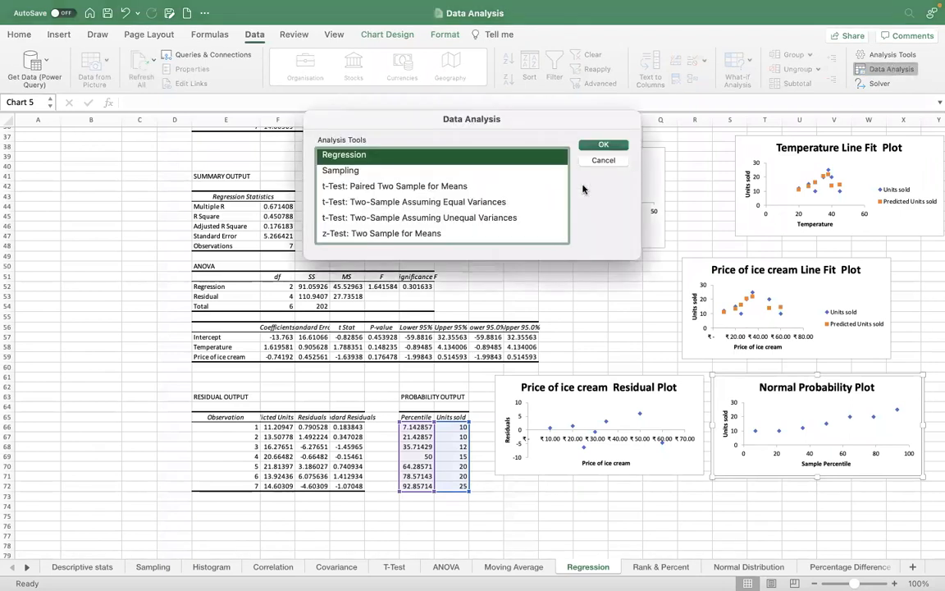
pyautogui.scroll(5, 472, 205)
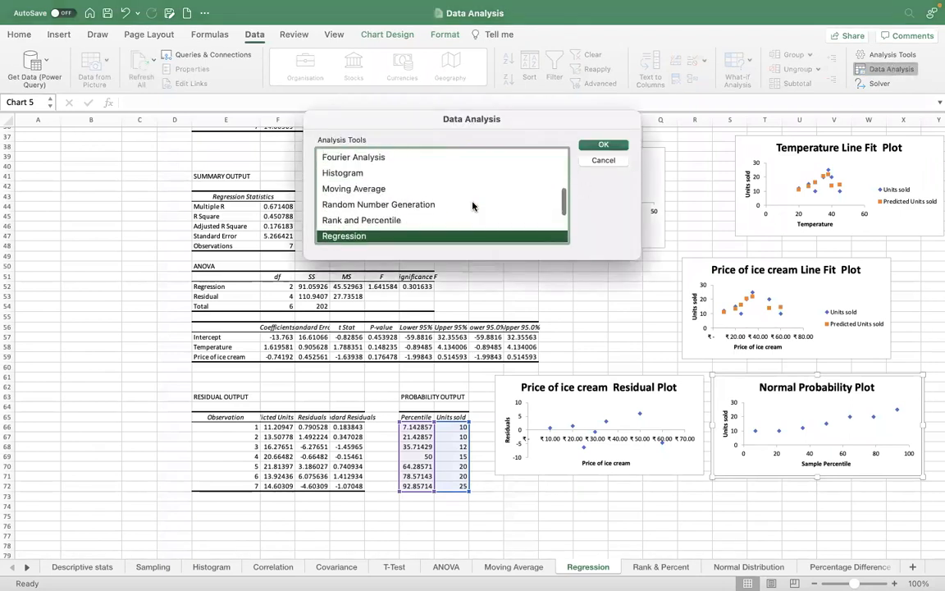
pyautogui.scroll(4, 473, 205)
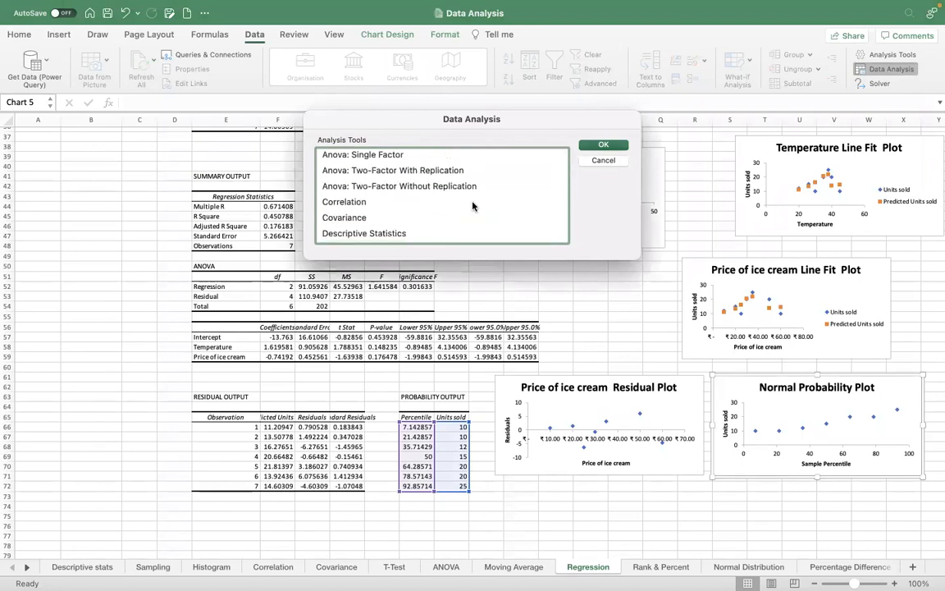
pyautogui.scroll(-1, 473, 205)
pyautogui.scroll(-3, 472, 205)
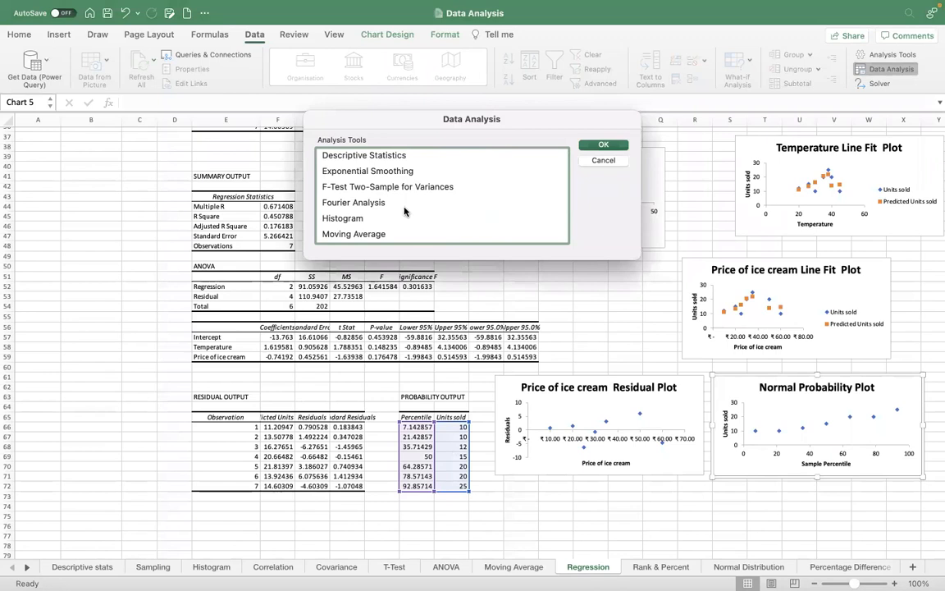
pyautogui.scroll(2, 410, 205)
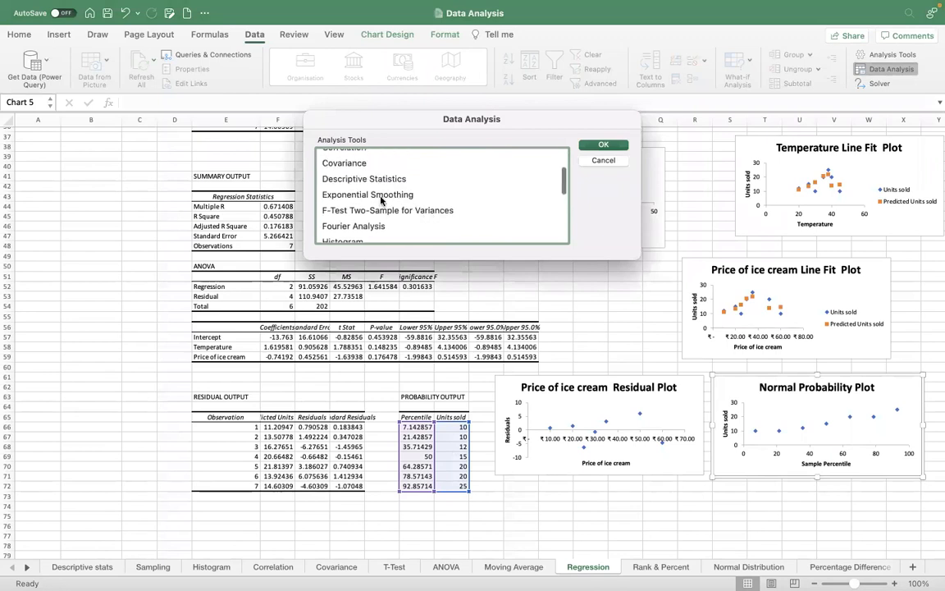
pyautogui.scroll(2, 405, 198)
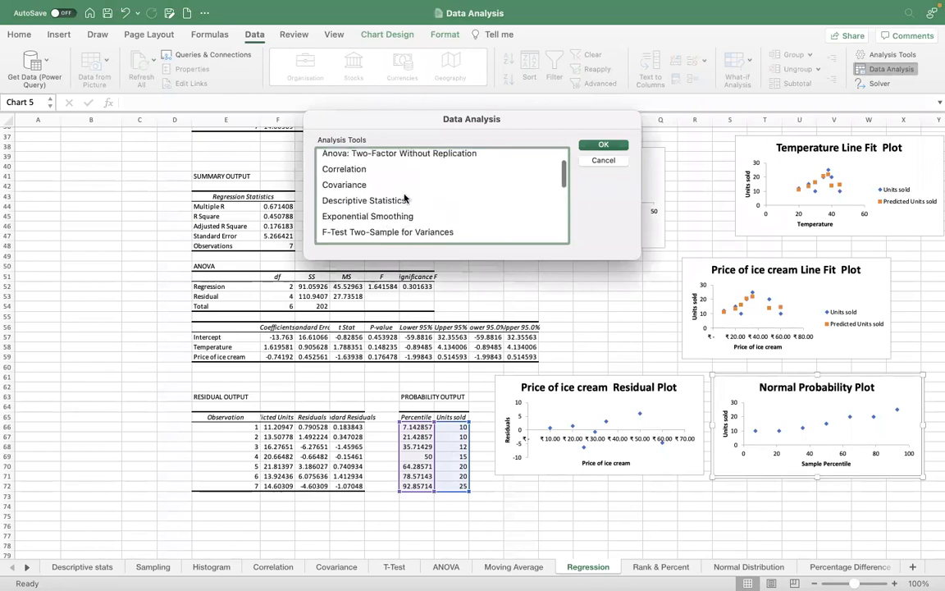
pyautogui.scroll(2, 405, 197)
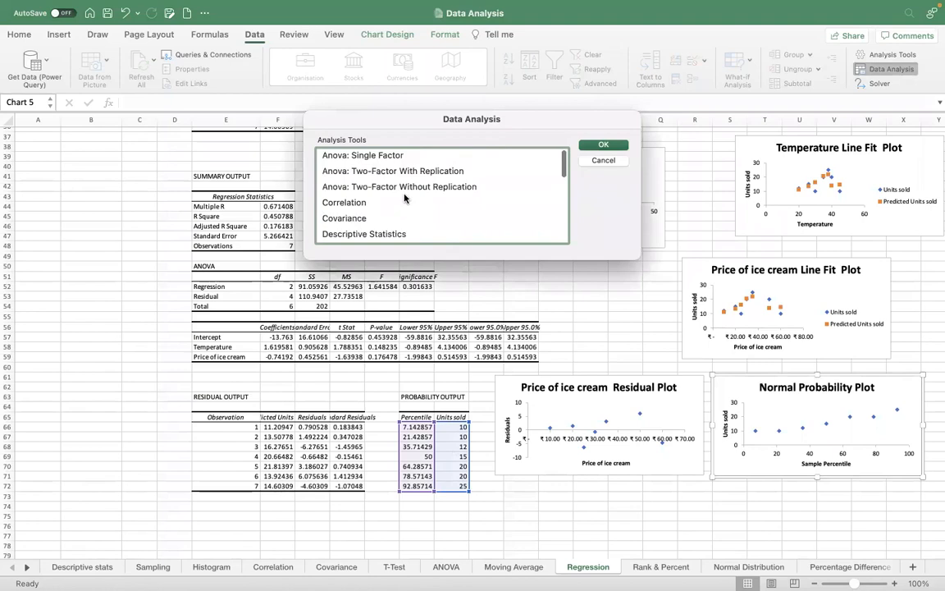
pyautogui.click(603, 161)
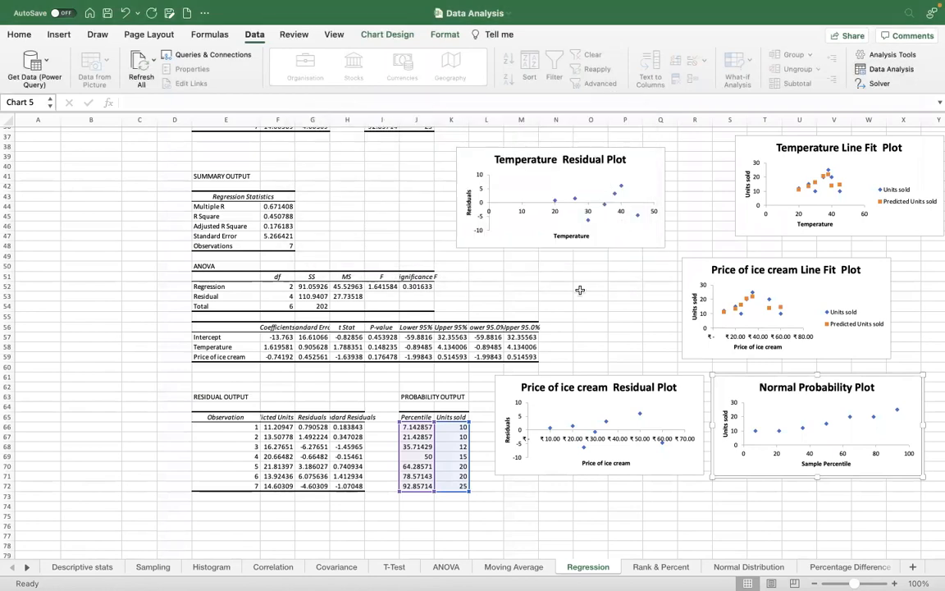
# - Compare the first regression's tables and charts with those of the labelled regression starting at row 41
pyautogui.scroll(1, 580, 290)
pyautogui.scroll(2, 580, 290)
pyautogui.scroll(-4, 580, 291)
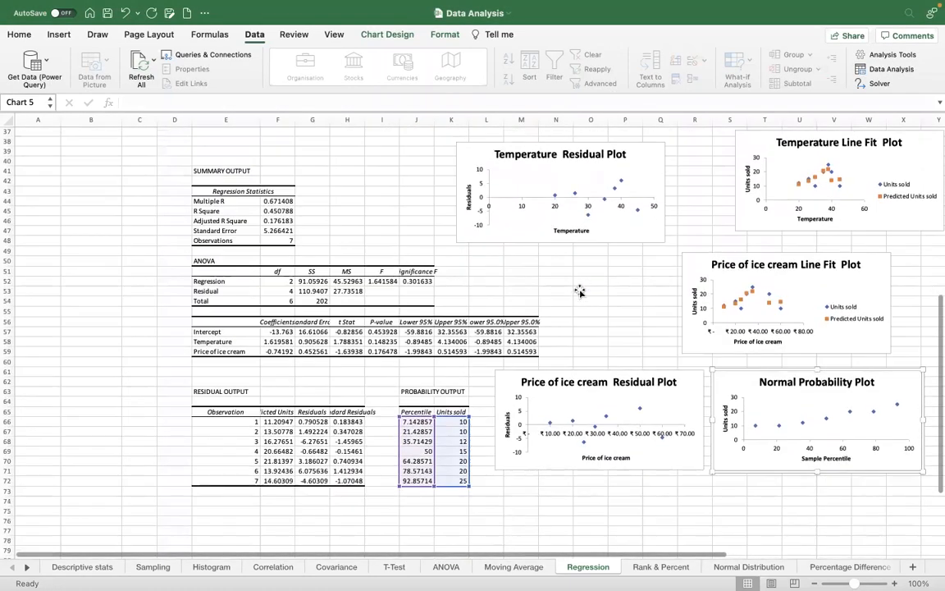
pyautogui.scroll(2, 580, 291)
pyautogui.hscroll(1, 580, 292)
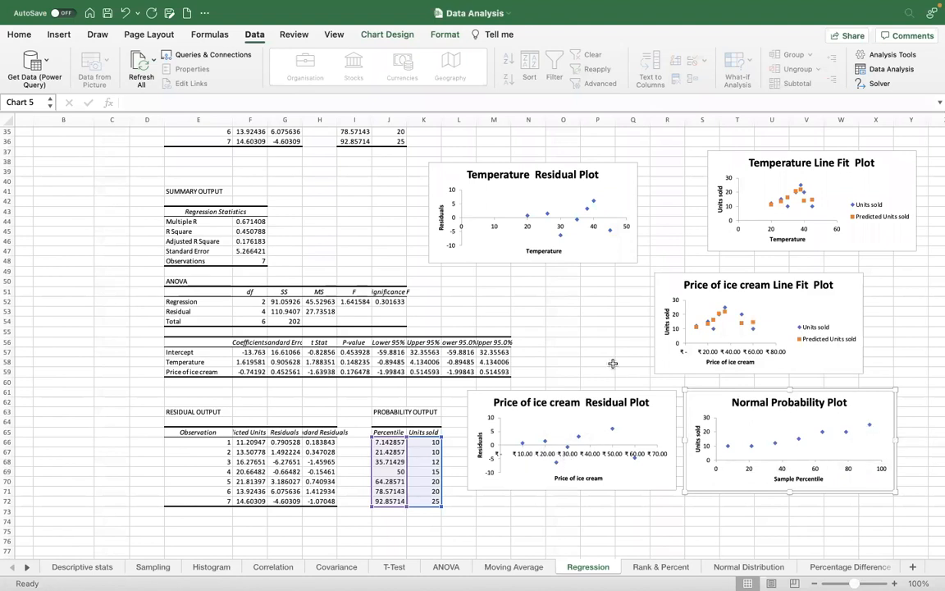
pyautogui.scroll(10, 613, 364)
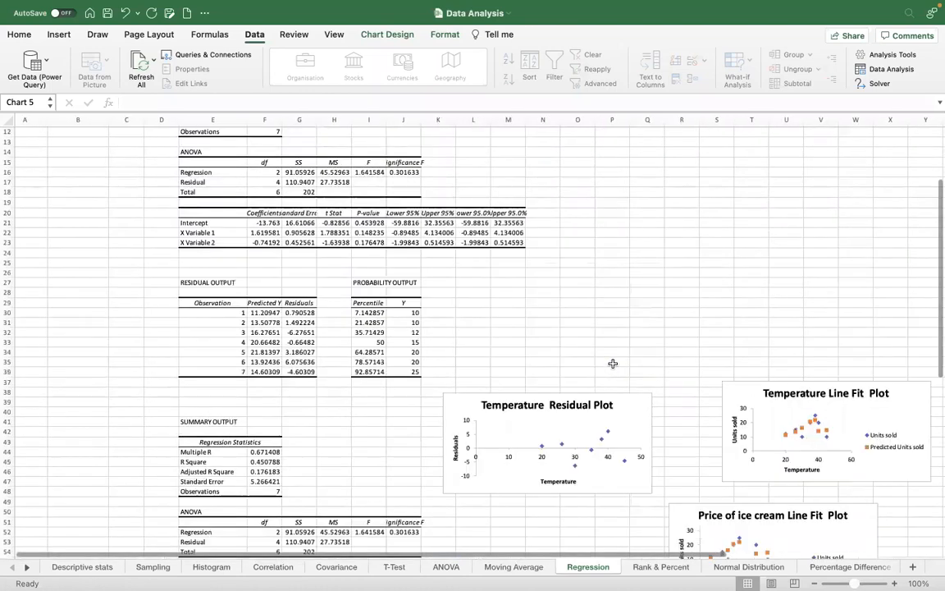
pyautogui.scroll(4, 613, 363)
pyautogui.hscroll(2, 613, 364)
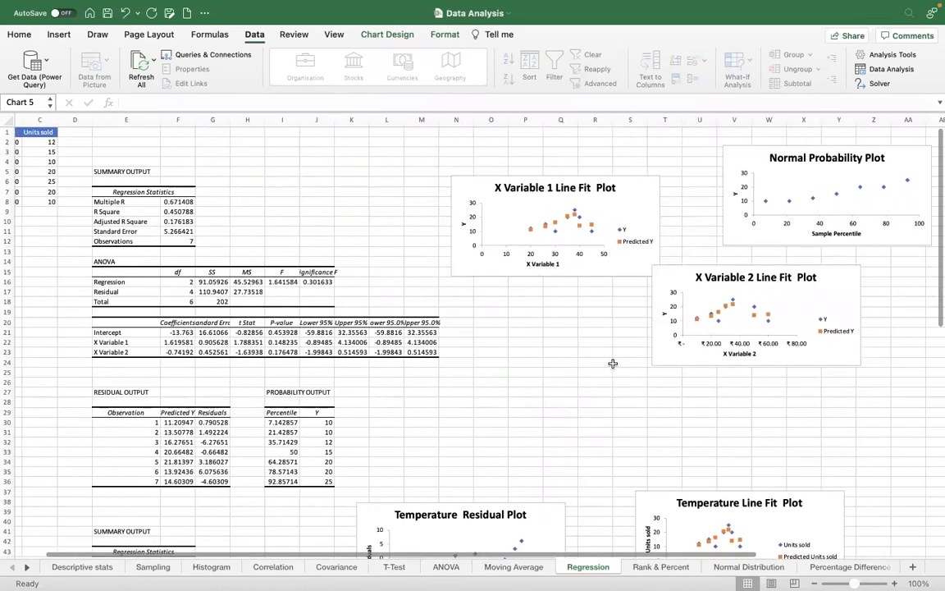
pyautogui.scroll(-1, 612, 364)
pyautogui.hscroll(-1, 613, 363)
pyautogui.scroll(1, 613, 363)
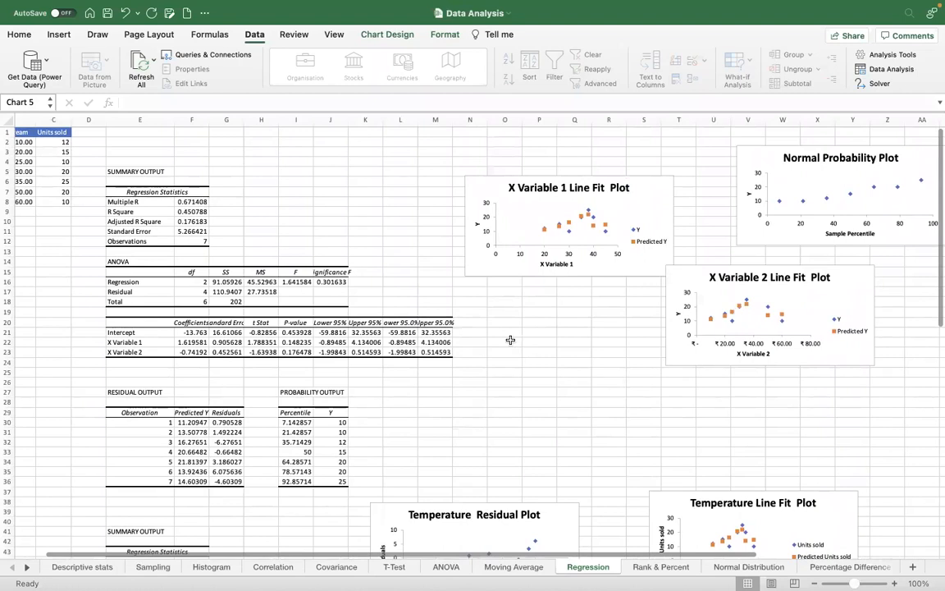
pyautogui.scroll(-5, 510, 339)
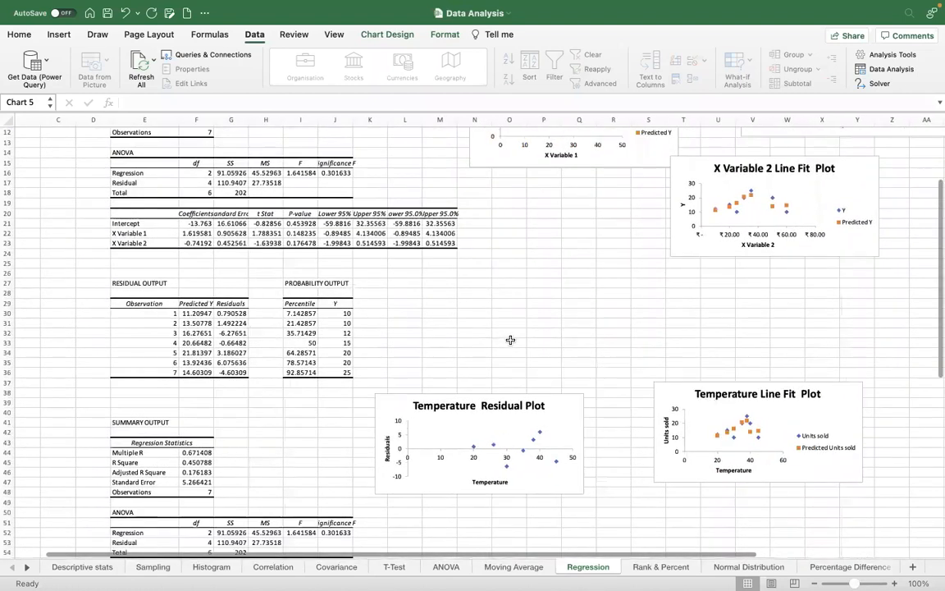
pyautogui.scroll(-10, 511, 339)
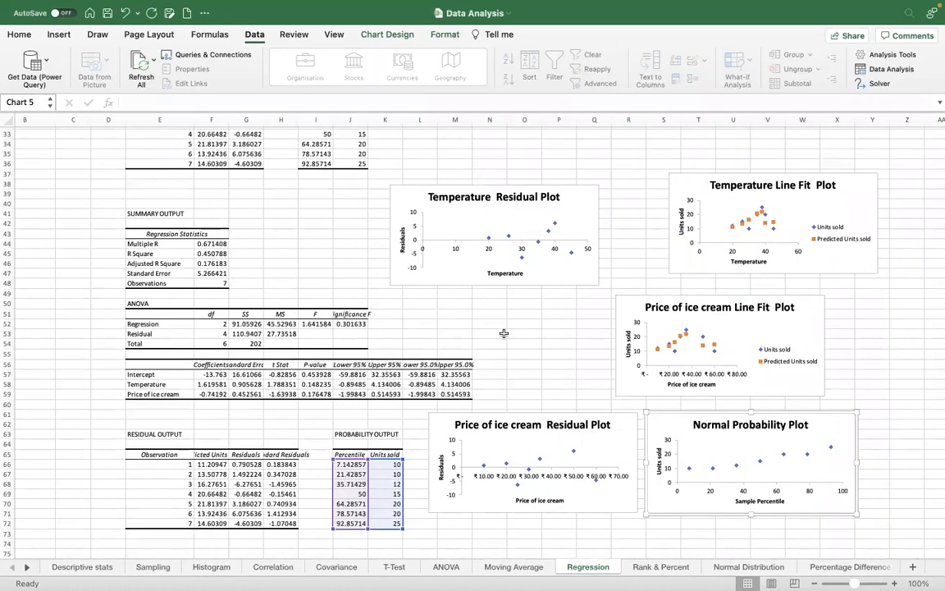
pyautogui.scroll(-2, 503, 333)
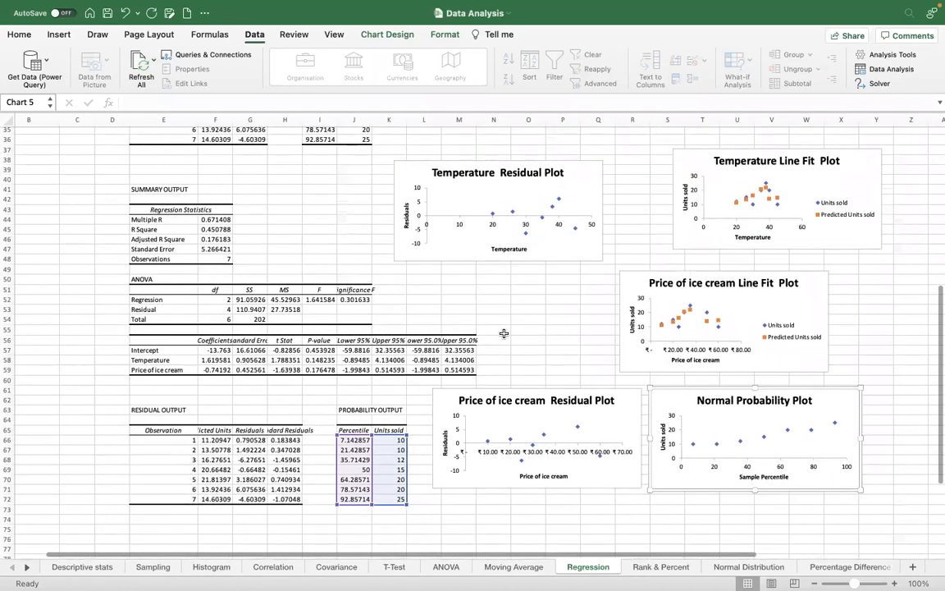
pyautogui.scroll(-1, 504, 333)
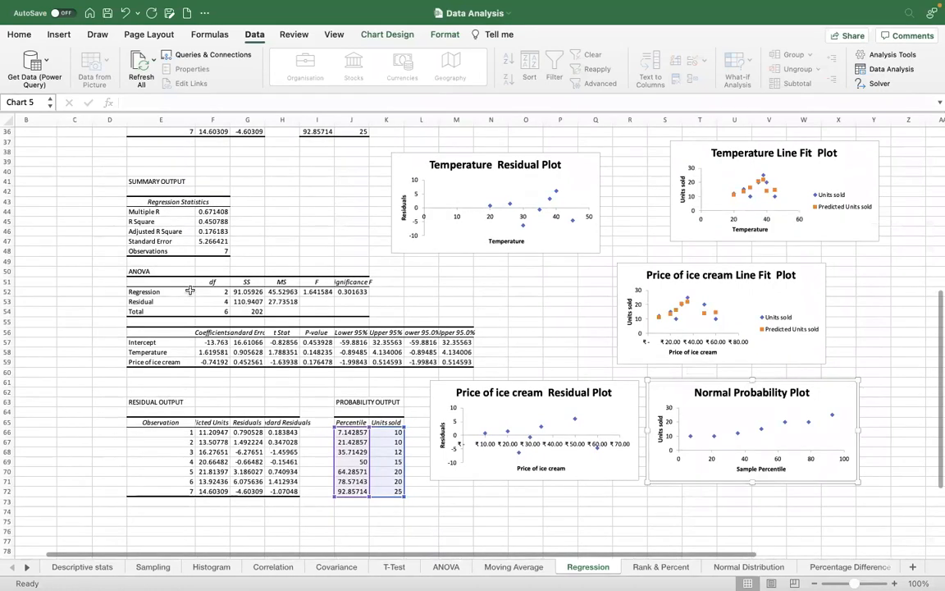
# - Check the labelled regression's R Square value in F45 and review it against the first regression's summary
pyautogui.click(220, 222)
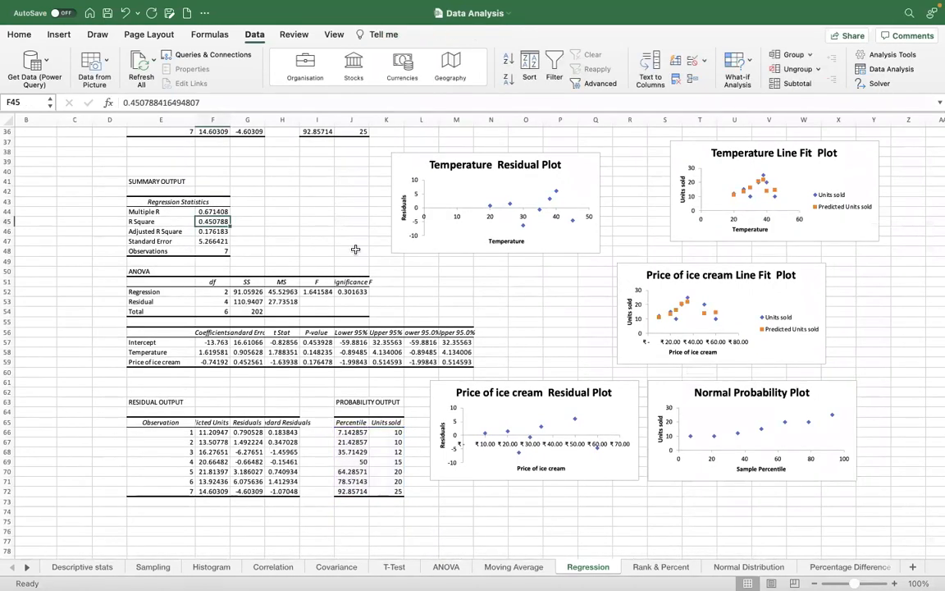
pyautogui.scroll(5, 356, 249)
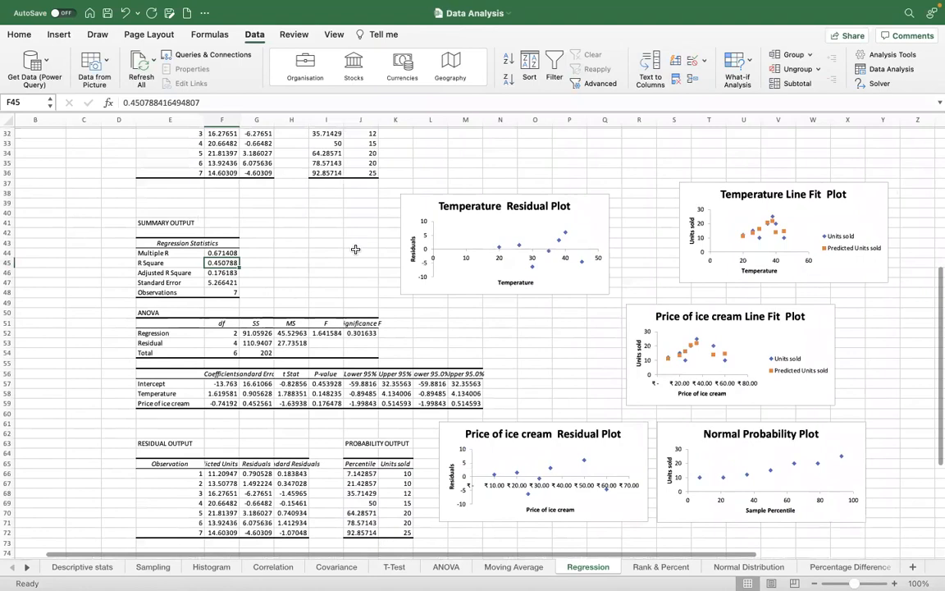
pyautogui.scroll(3, 356, 249)
pyautogui.scroll(-3, 355, 250)
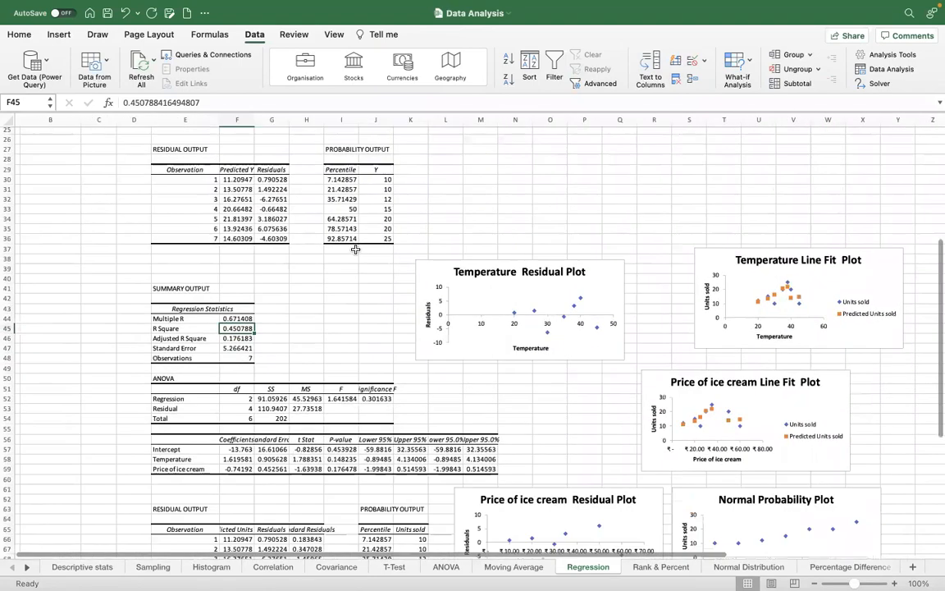
pyautogui.scroll(-3, 355, 250)
pyautogui.scroll(2, 356, 250)
pyautogui.scroll(10, 355, 249)
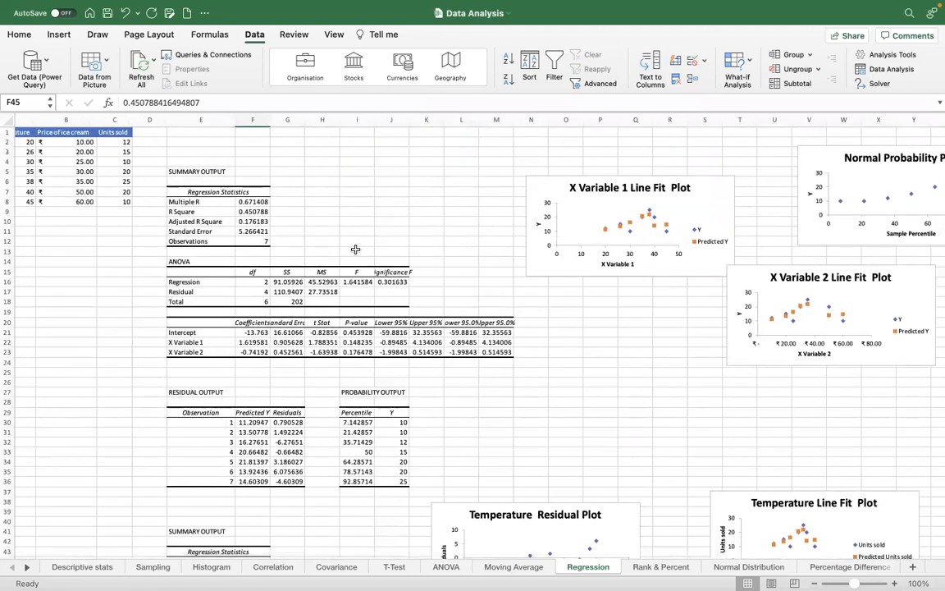
# - Return to the labelled regression's charts and inspect the data points in the Price of ice cream Line Fit Plot
pyautogui.scroll(-9, 355, 250)
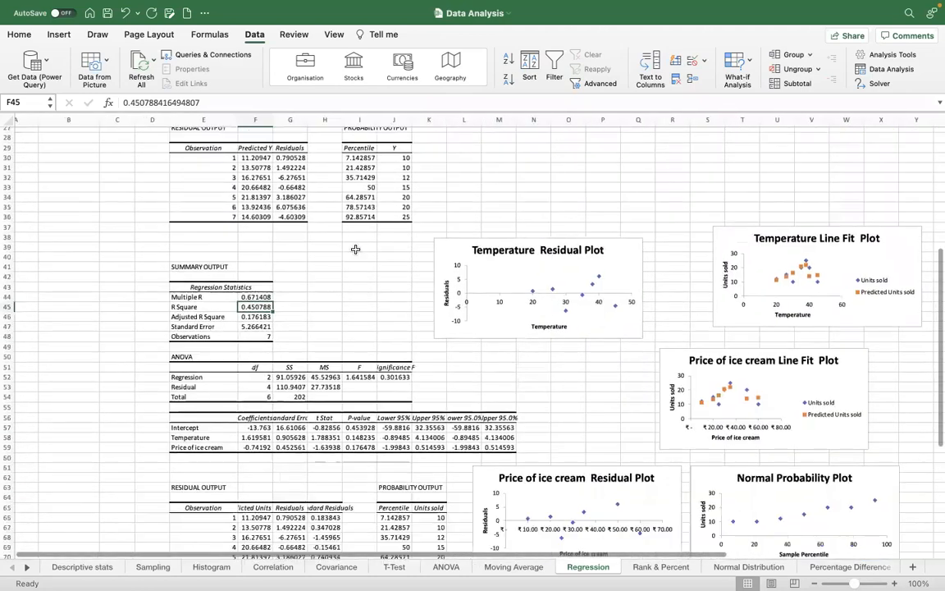
pyautogui.scroll(-4, 355, 249)
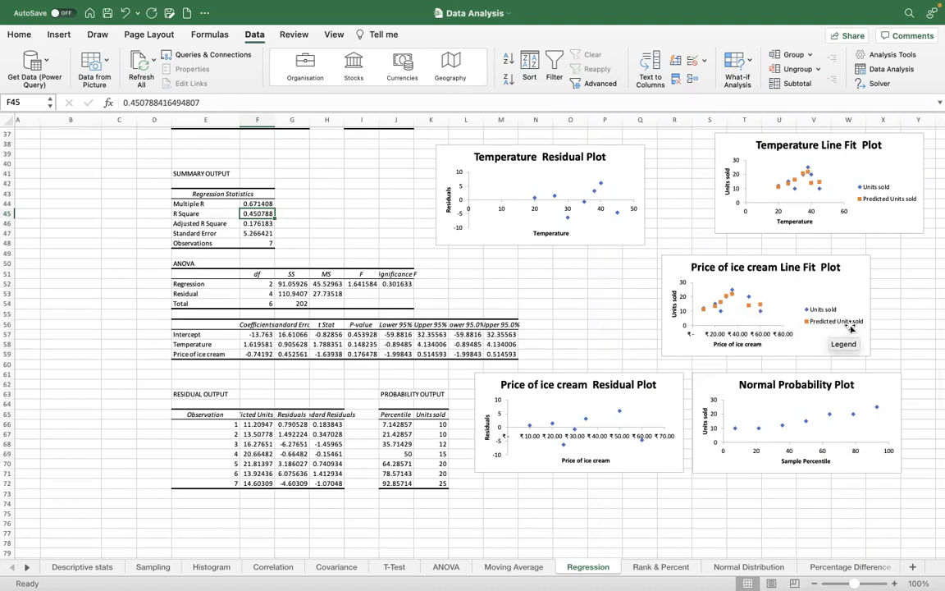
pyautogui.moveTo(716, 311)
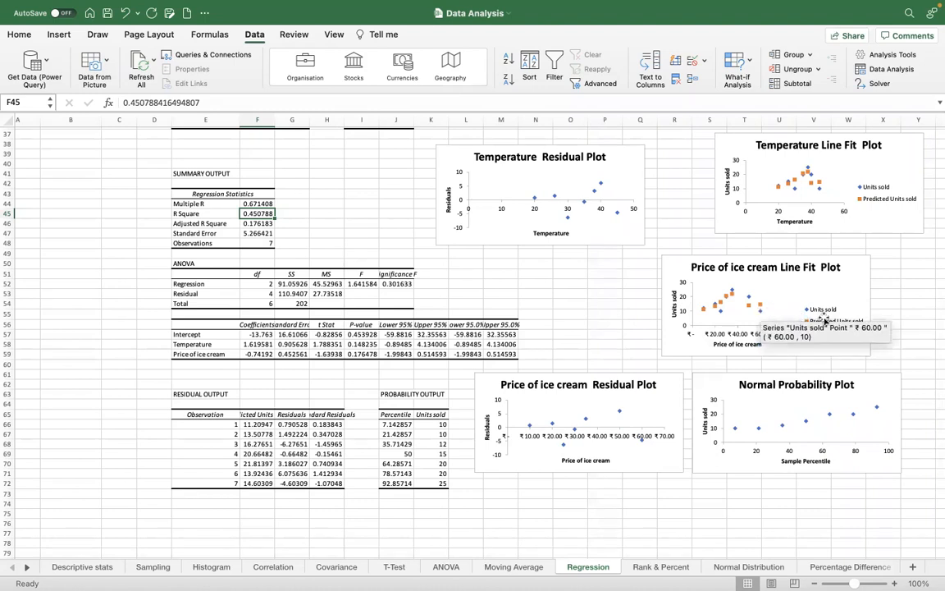
pyautogui.moveTo(760, 308)
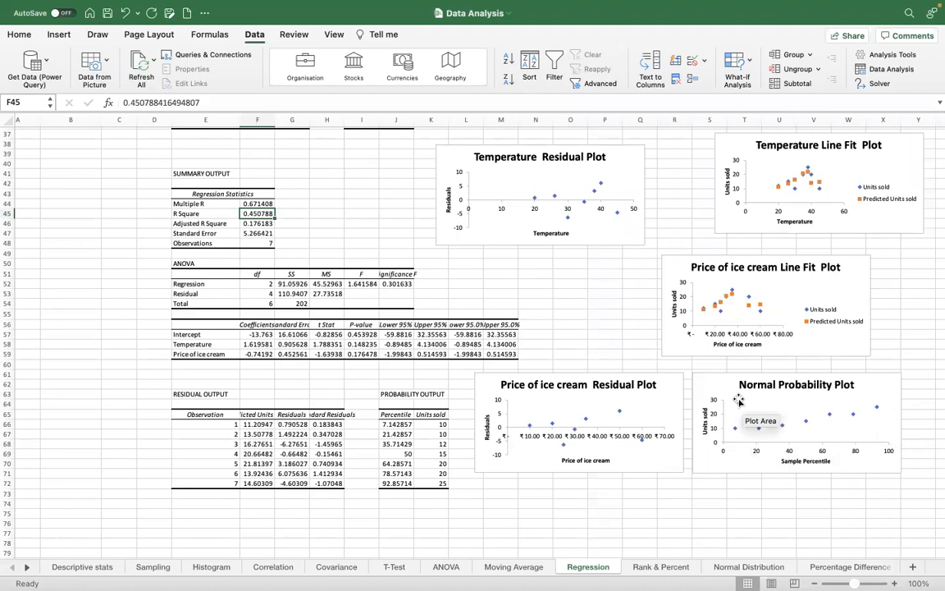
# - Review the tables and charts of both regressions and check the labelled regression's Multiple R entry in row 44
pyautogui.scroll(5, 739, 400)
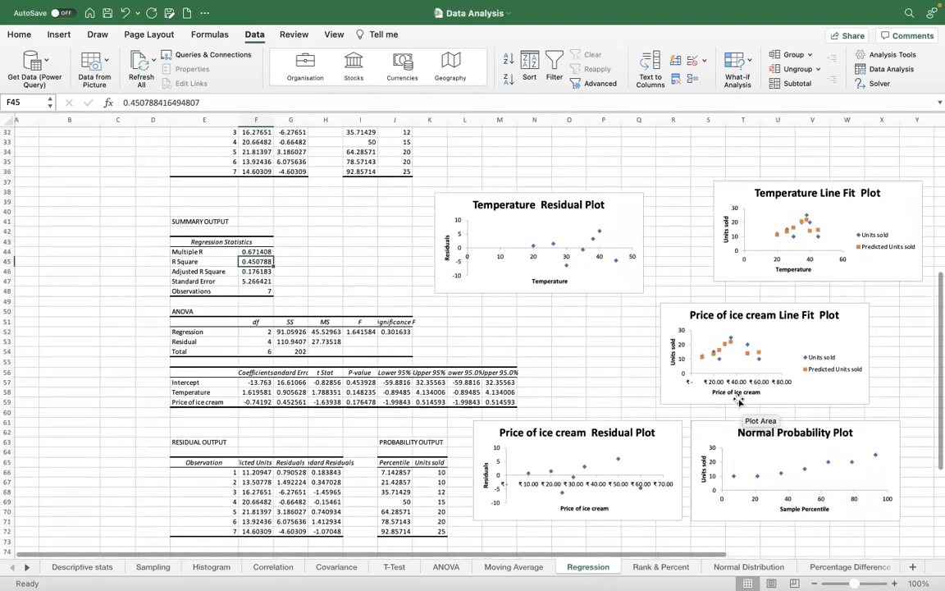
pyautogui.scroll(8, 739, 400)
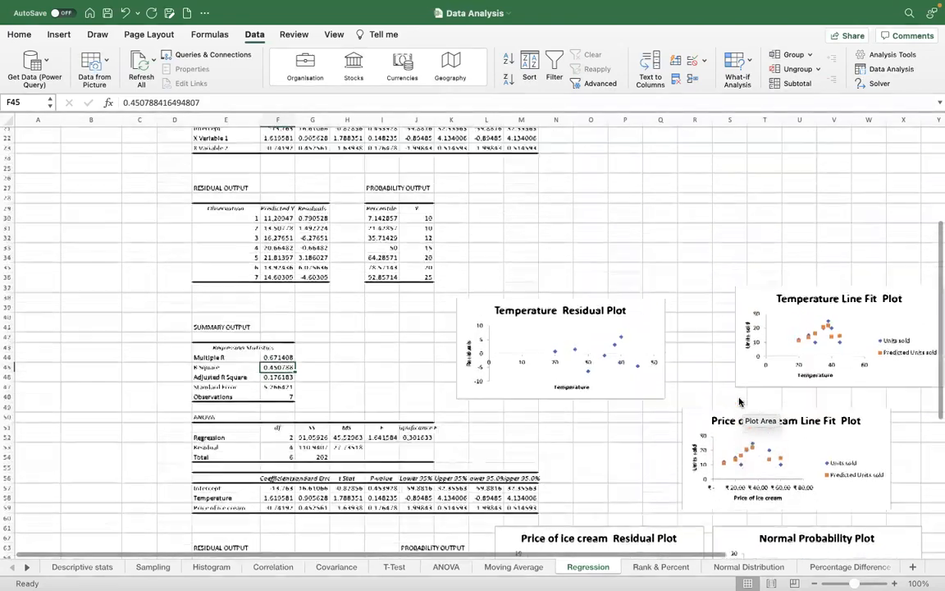
pyautogui.scroll(4, 739, 400)
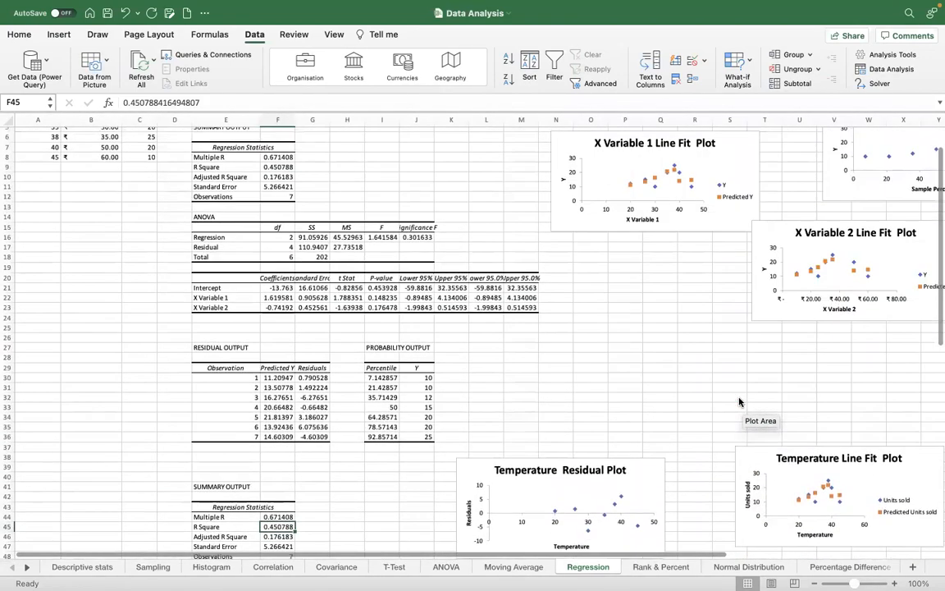
pyautogui.scroll(-3, 739, 401)
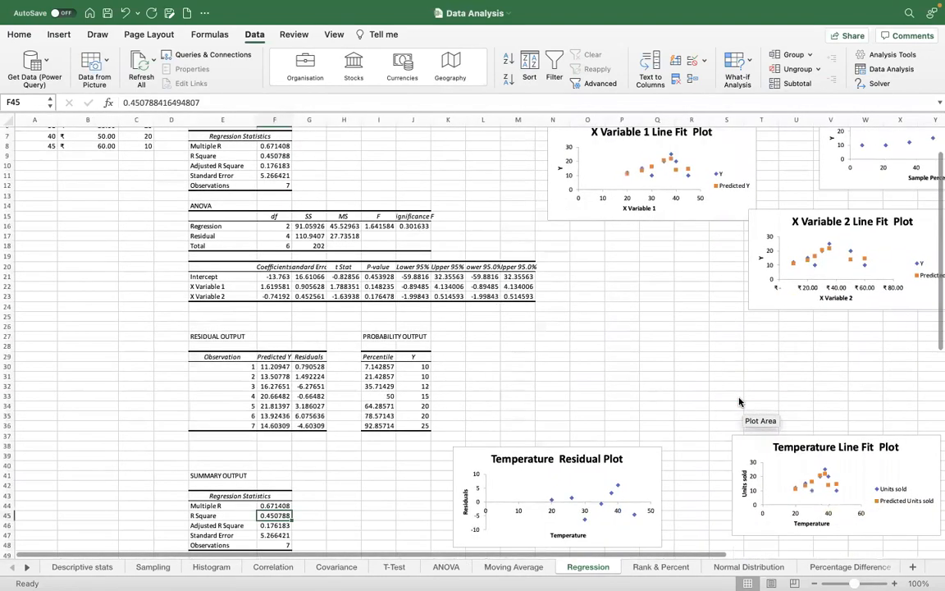
pyautogui.scroll(-10, 739, 401)
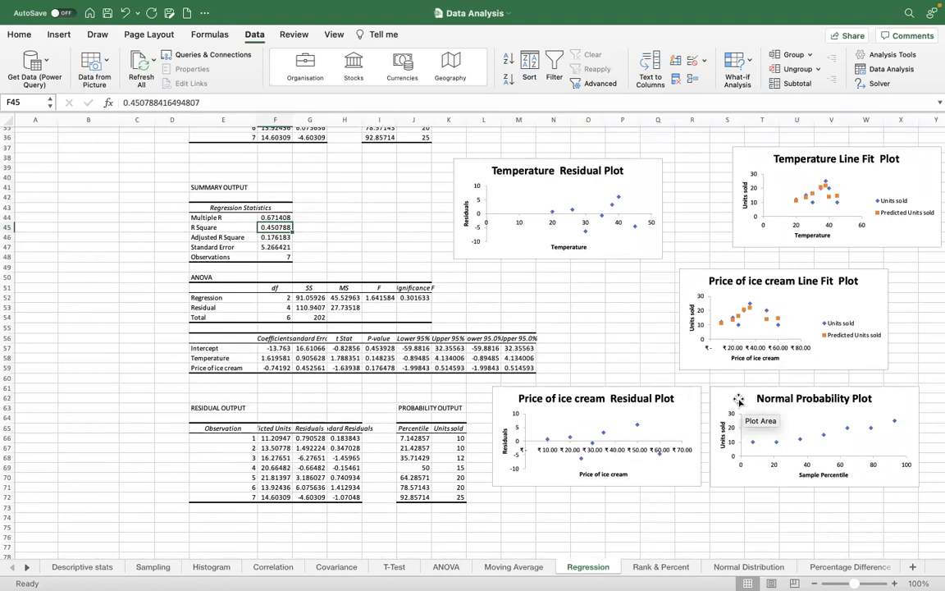
pyautogui.press('Up')
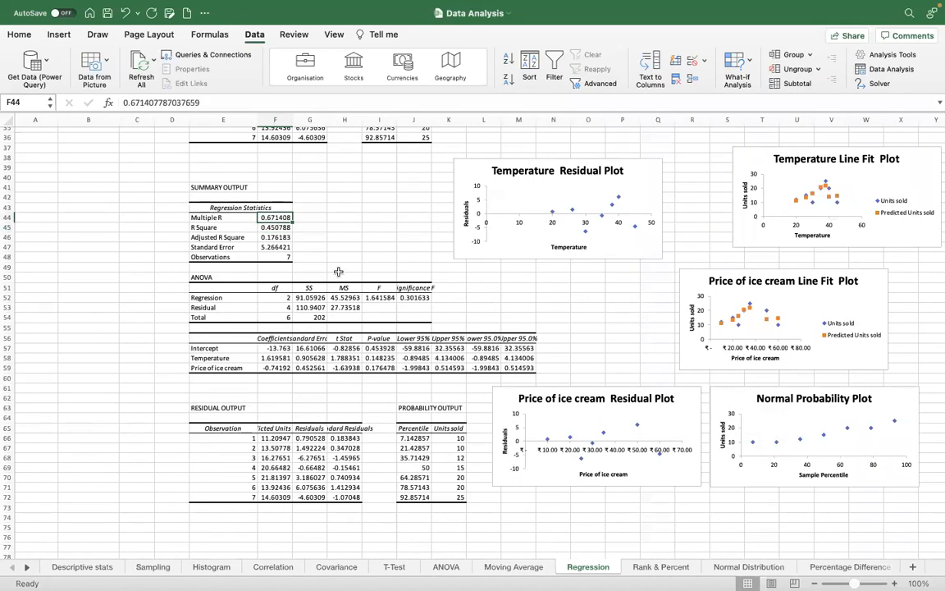
pyautogui.click(210, 217)
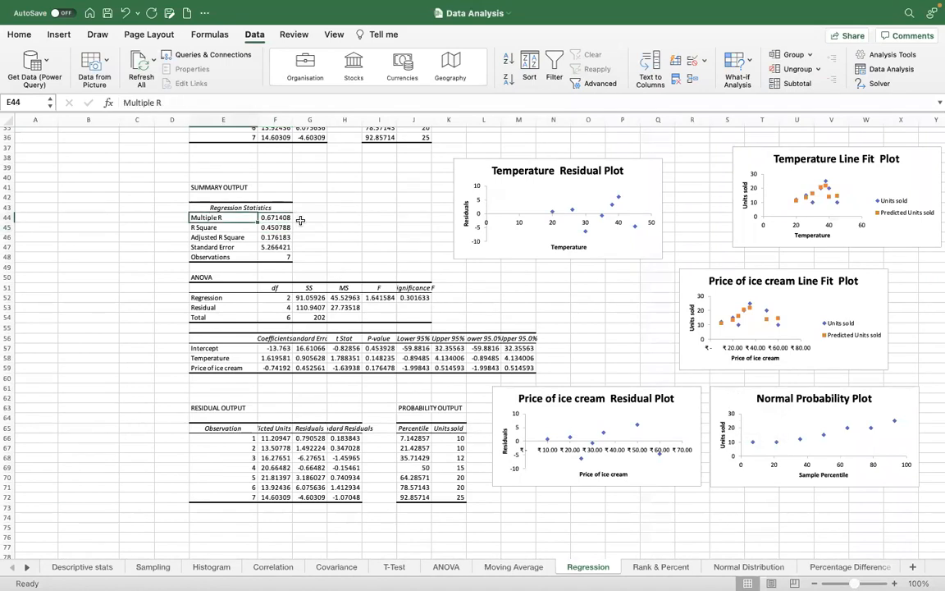
pyautogui.click(279, 217)
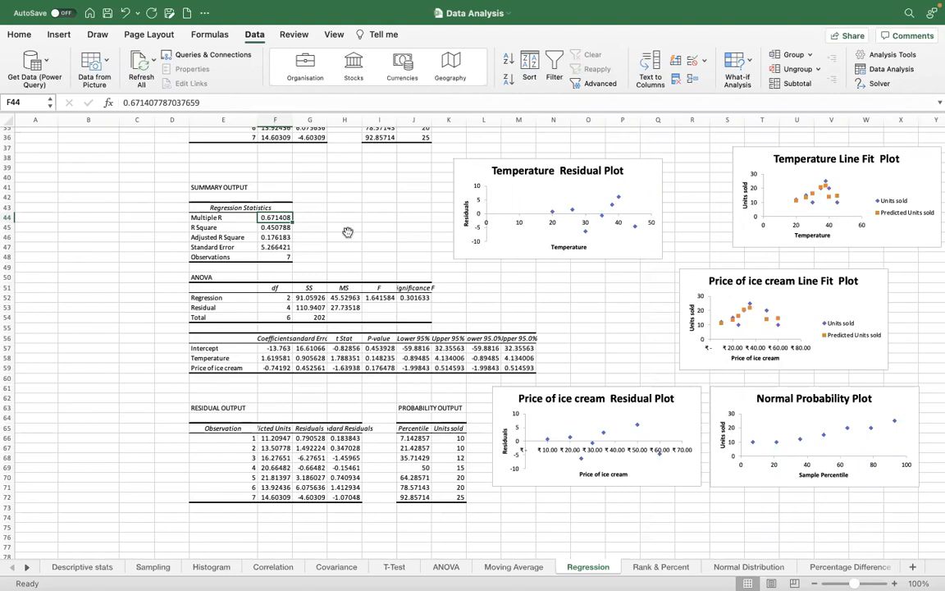
pyautogui.scroll(3, 348, 232)
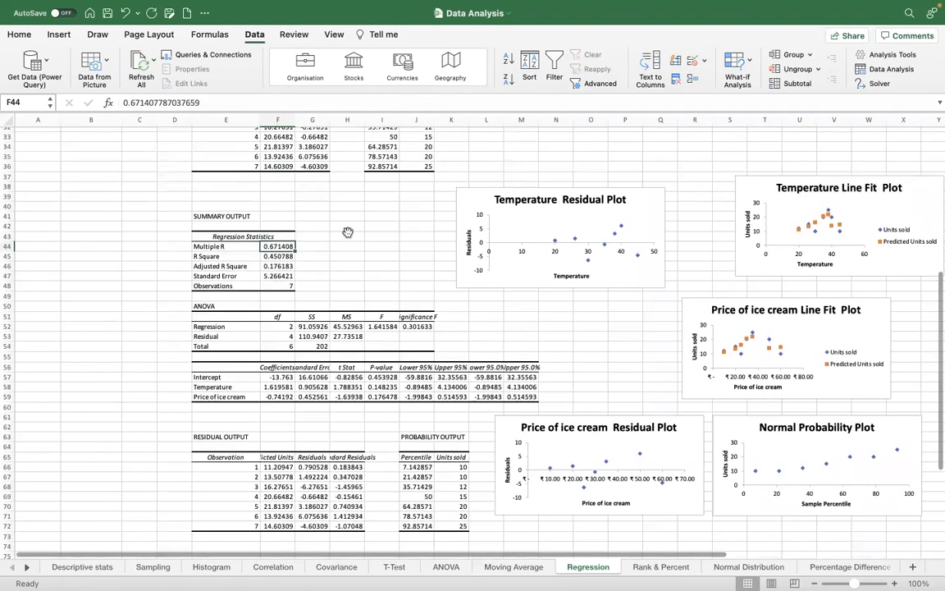
pyautogui.scroll(10, 348, 232)
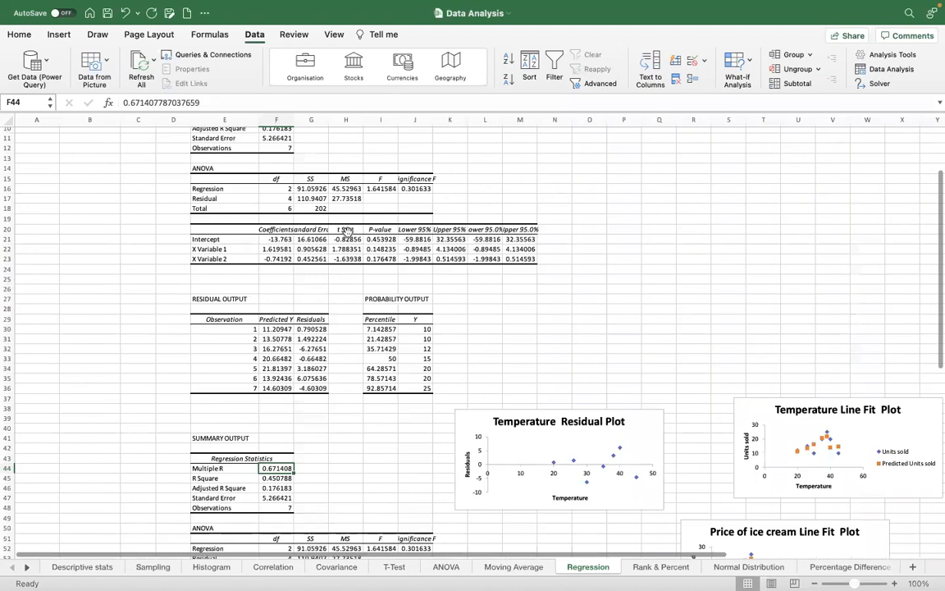
pyautogui.scroll(-4, 348, 232)
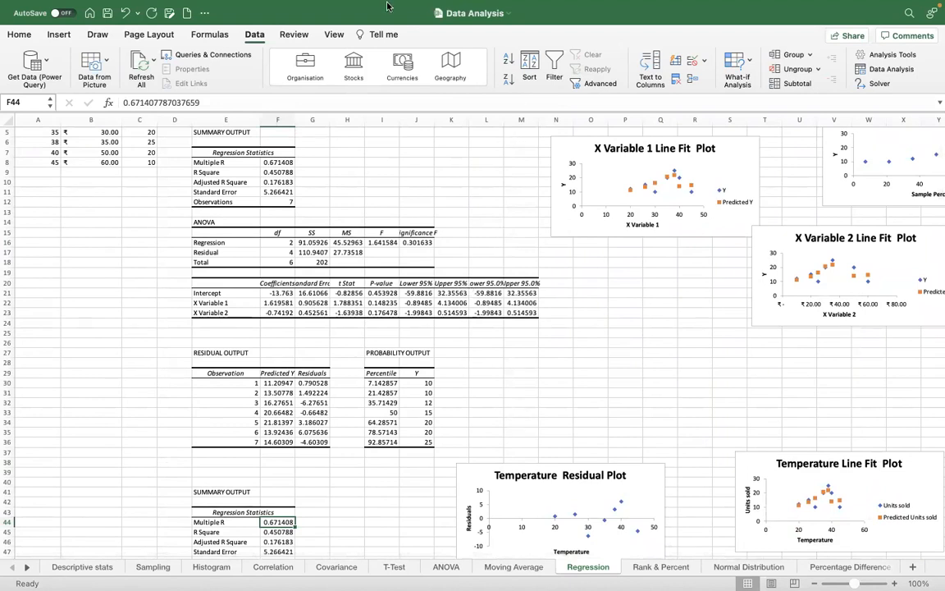
# - Open the Rank & Percent sheet and select the ice cream data with its headers, A1:C8
pyautogui.moveTo(390, 7)
pyautogui.click(660, 567)
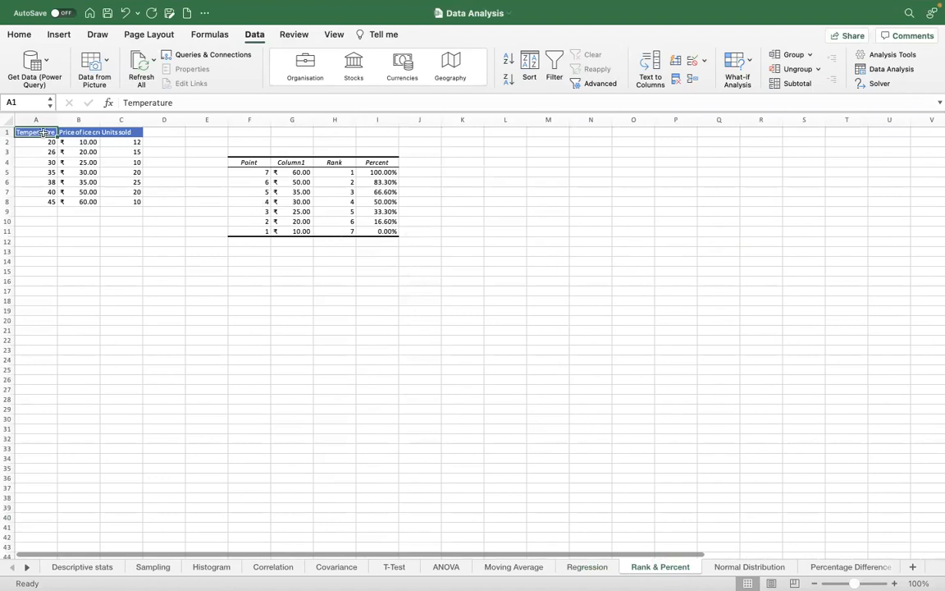
pyautogui.hotkey('shift', 'Right')
pyautogui.hotkey('shift', 'Right')
pyautogui.press('shift+super+Down')
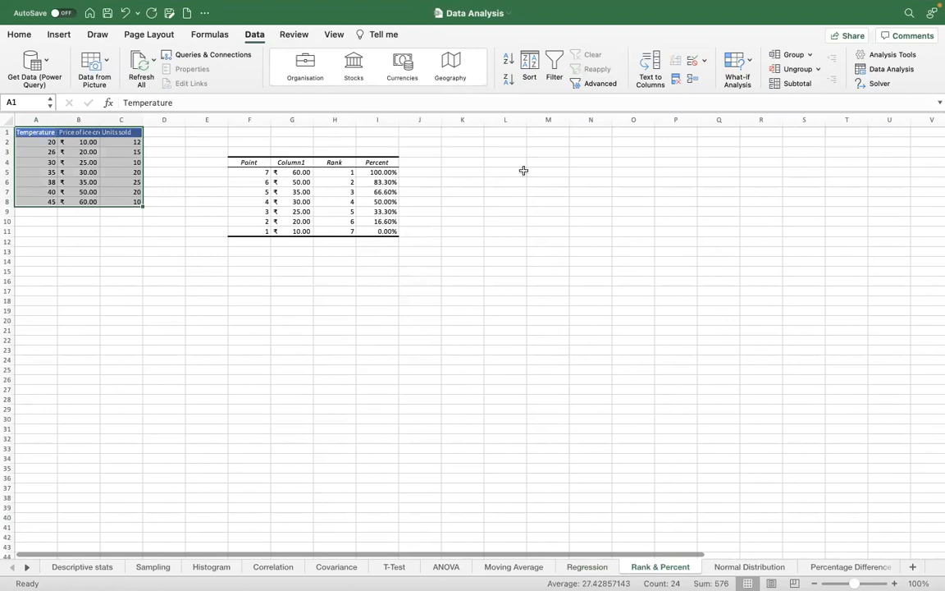
# - Start the Rank and Percentile tool from the Data Analysis list
pyautogui.click(886, 69)
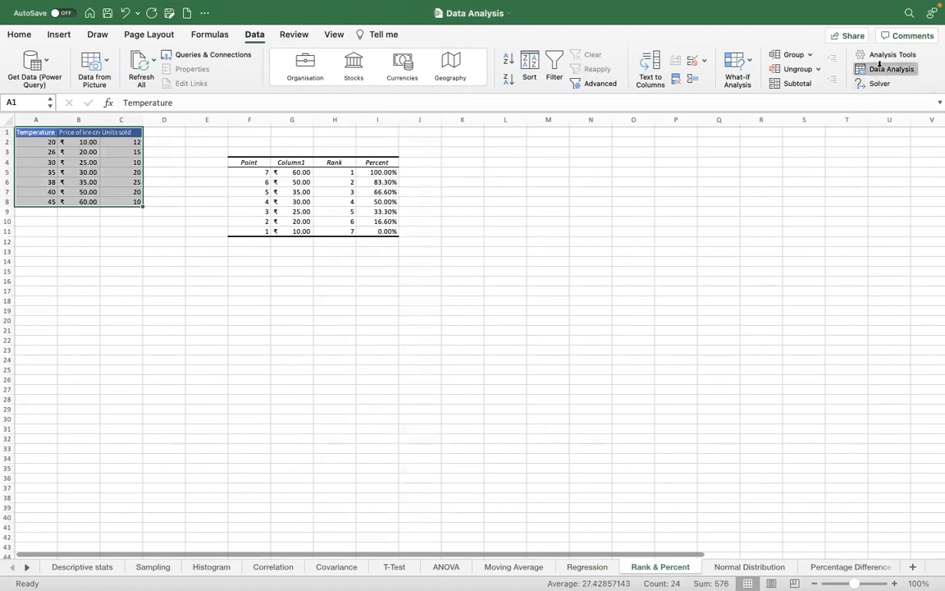
pyautogui.scroll(-1, 515, 188)
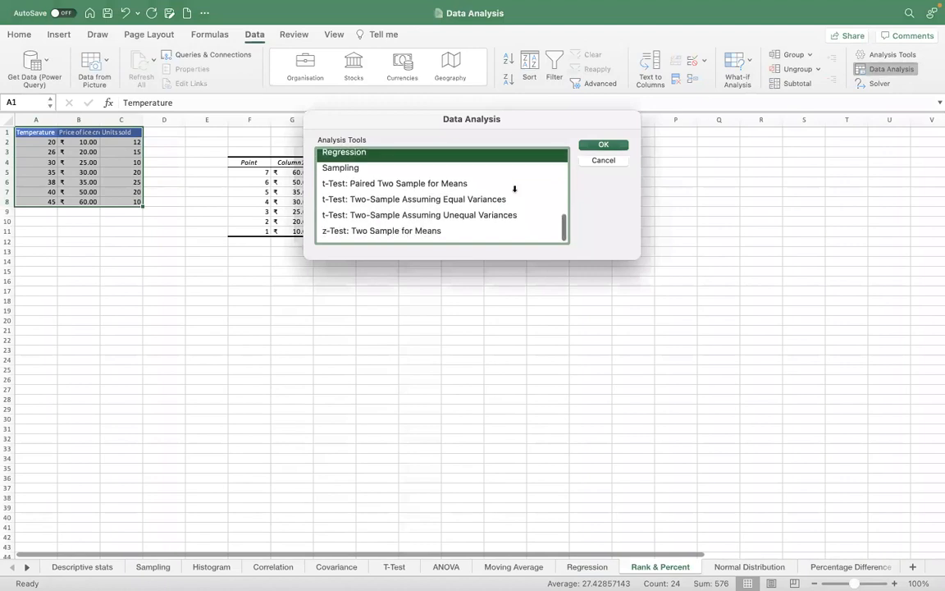
pyautogui.scroll(3, 514, 189)
pyautogui.scroll(5, 515, 188)
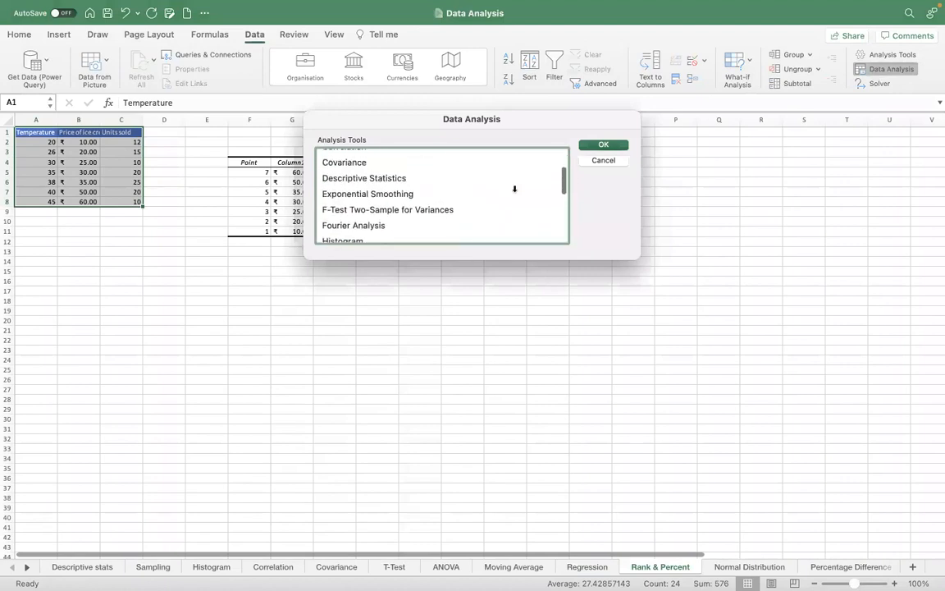
pyautogui.scroll(-5, 514, 188)
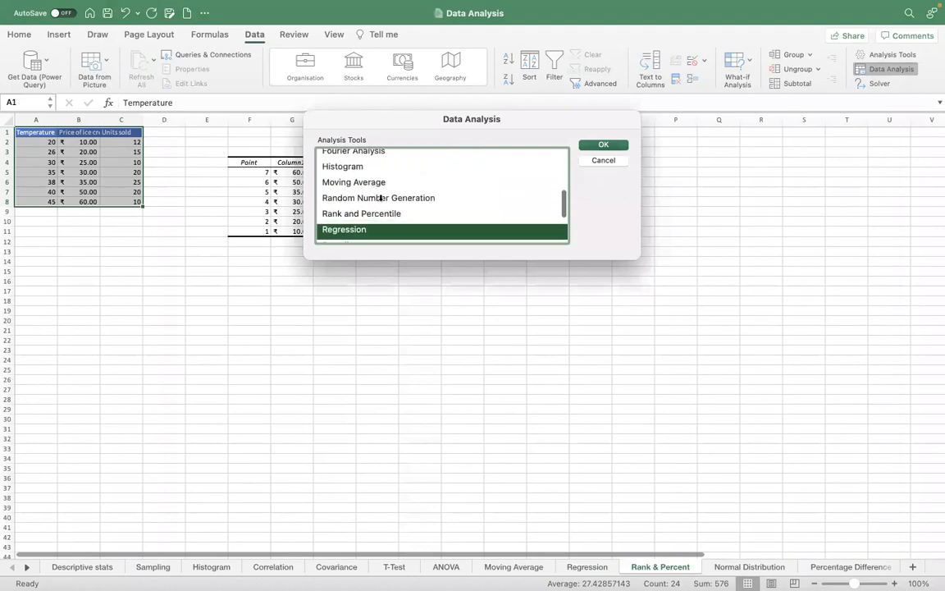
pyautogui.click(384, 214)
pyautogui.click(603, 146)
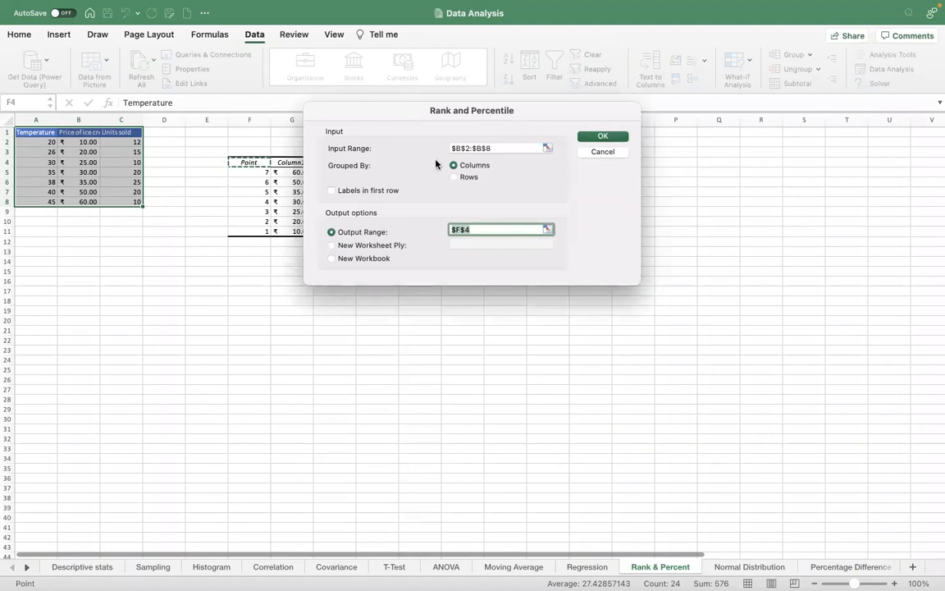
# - Set the Rank and Percentile input range to $B$1:$B$8 and mark the first row as labels
pyautogui.click(502, 147)
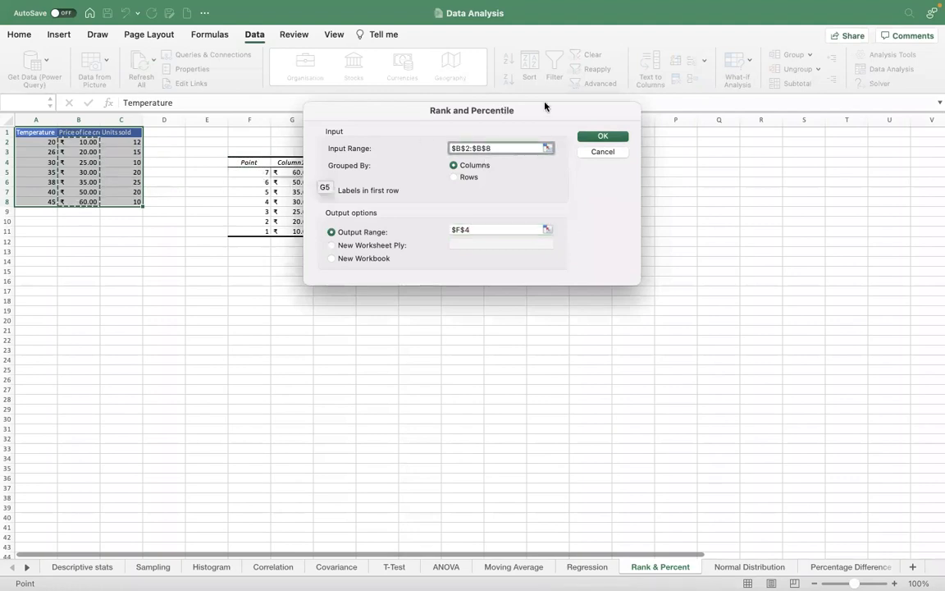
pyautogui.moveTo(543, 113); pyautogui.dragTo(667, 146)
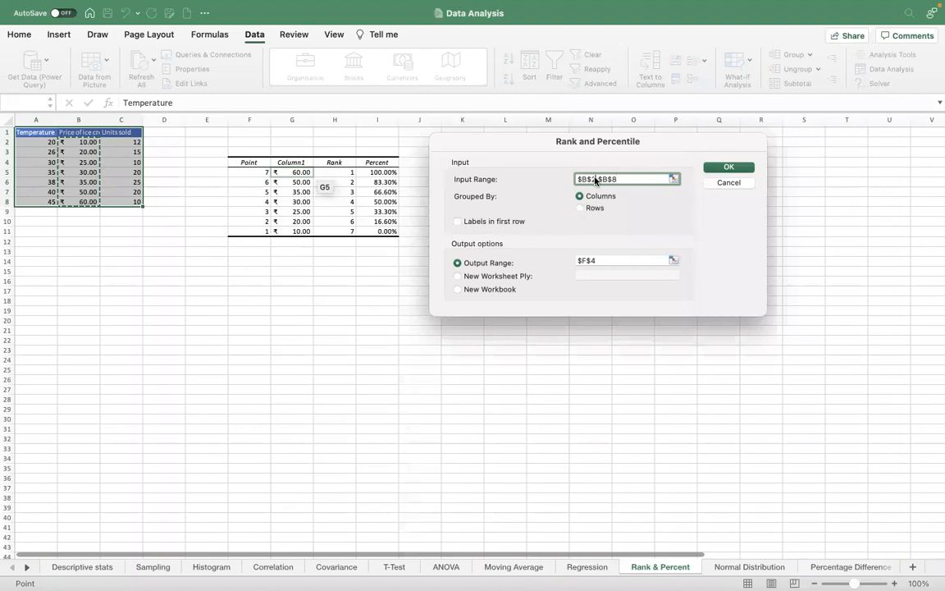
pyautogui.press('BackSpace')
pyautogui.write('1')
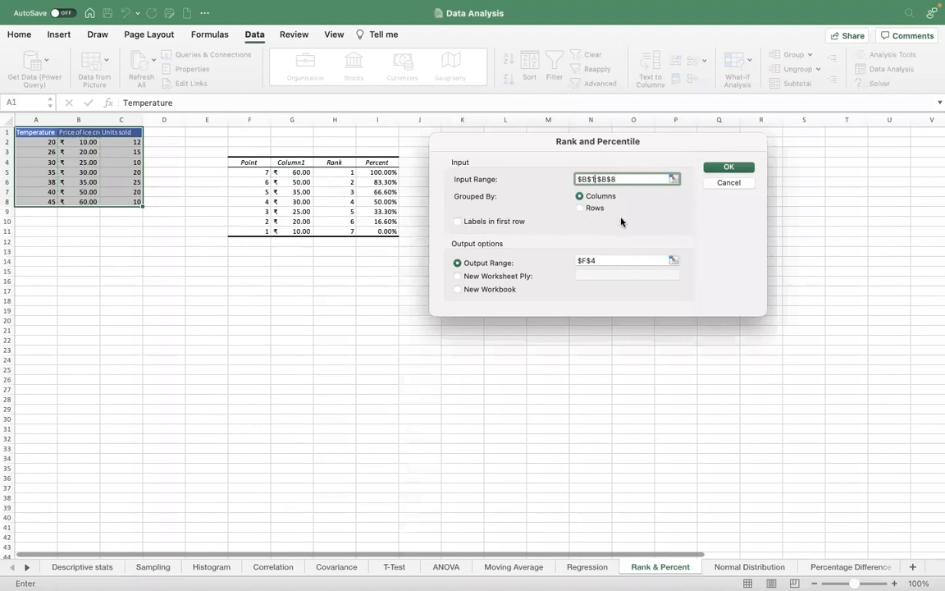
pyautogui.click(457, 221)
# - Set the output range to $G$18 and run the rank and percentile analysis
pyautogui.click(621, 260)
pyautogui.press('BackSpace')
pyautogui.click(293, 301)
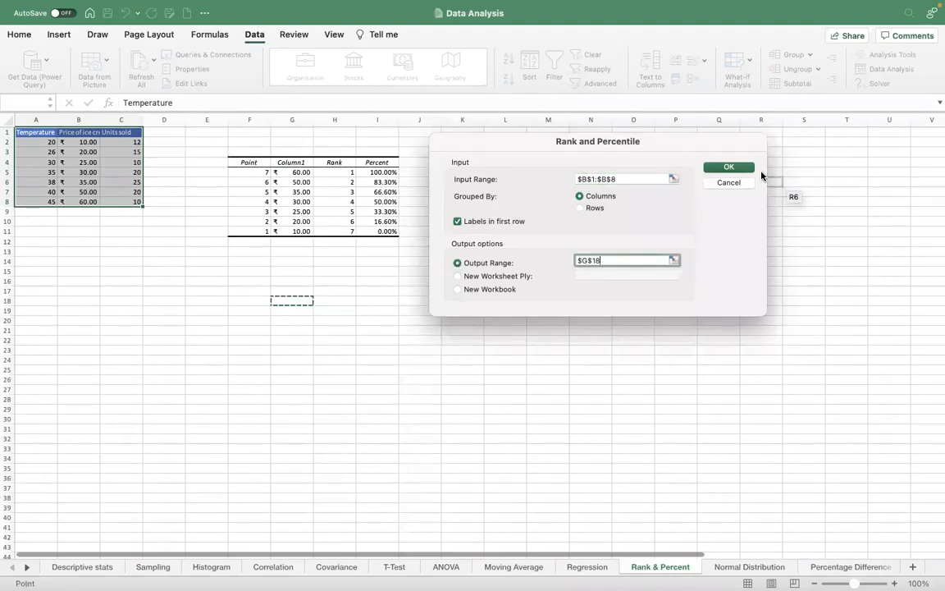
pyautogui.click(727, 167)
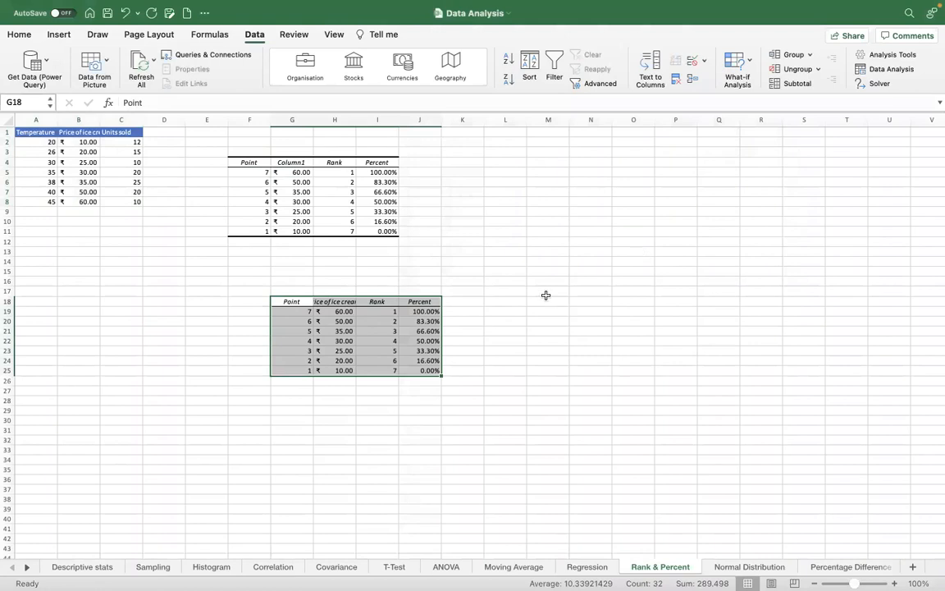
# - Examine the Point column of the table starting at G18 and go through its Percent values in J19:J25
pyautogui.click(293, 301)
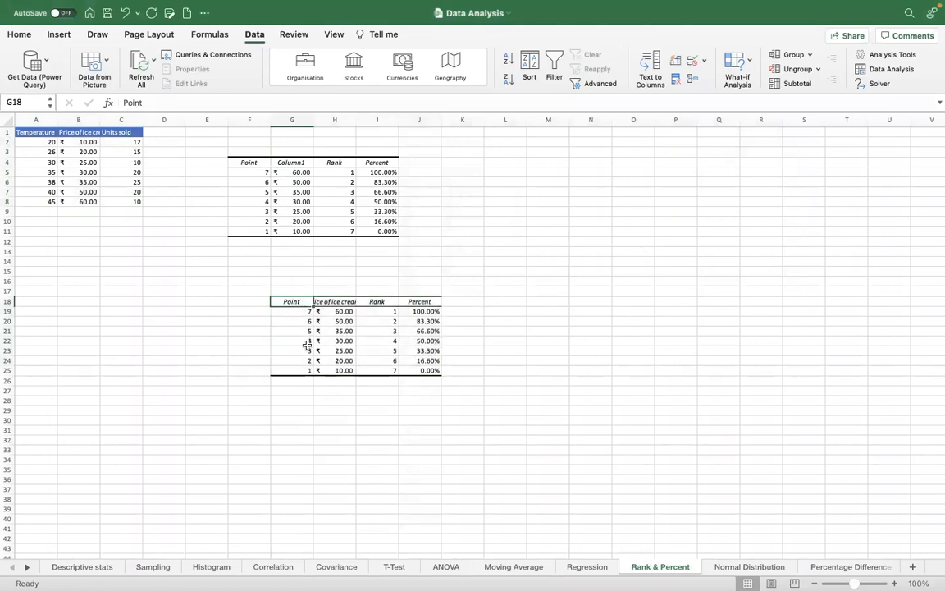
pyautogui.click(305, 371)
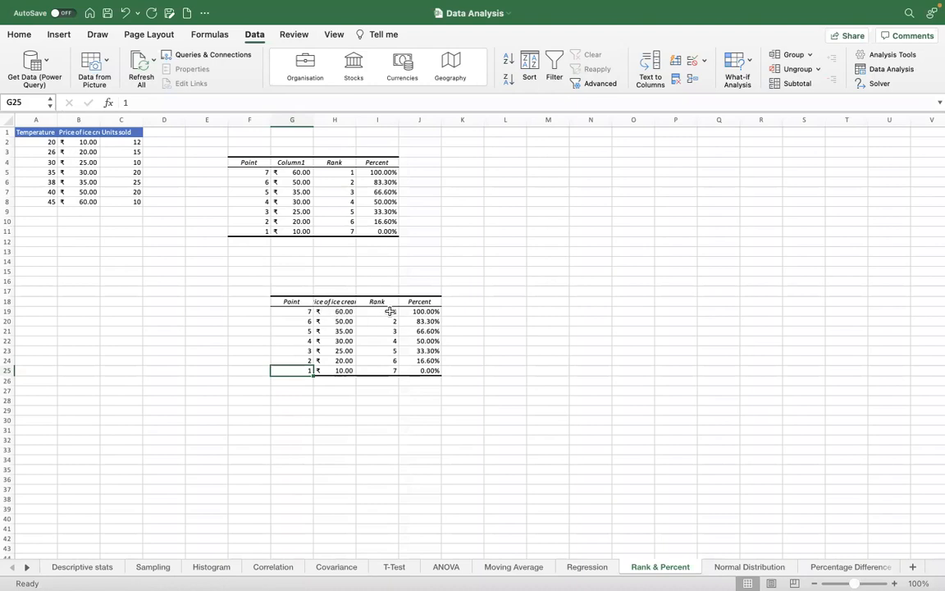
pyautogui.click(434, 312)
pyautogui.press('Down')
pyautogui.press('Down')
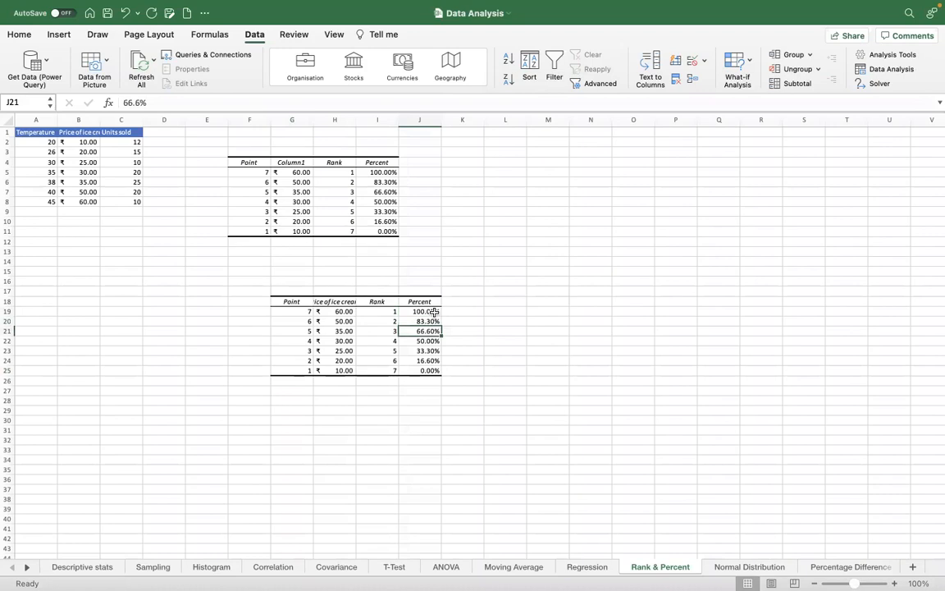
pyautogui.press('Down')
pyautogui.press('Down')
pyautogui.press('Down')
pyautogui.press('Down')
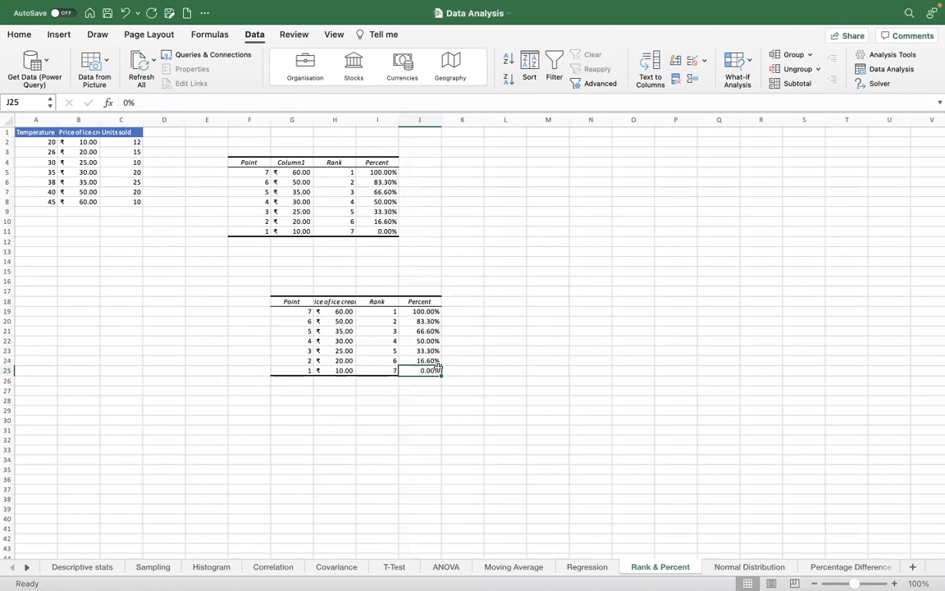
# - Go through the ranks in I19:I22, compare the fourth rank with its percent, and return to the first rank
pyautogui.click(380, 311)
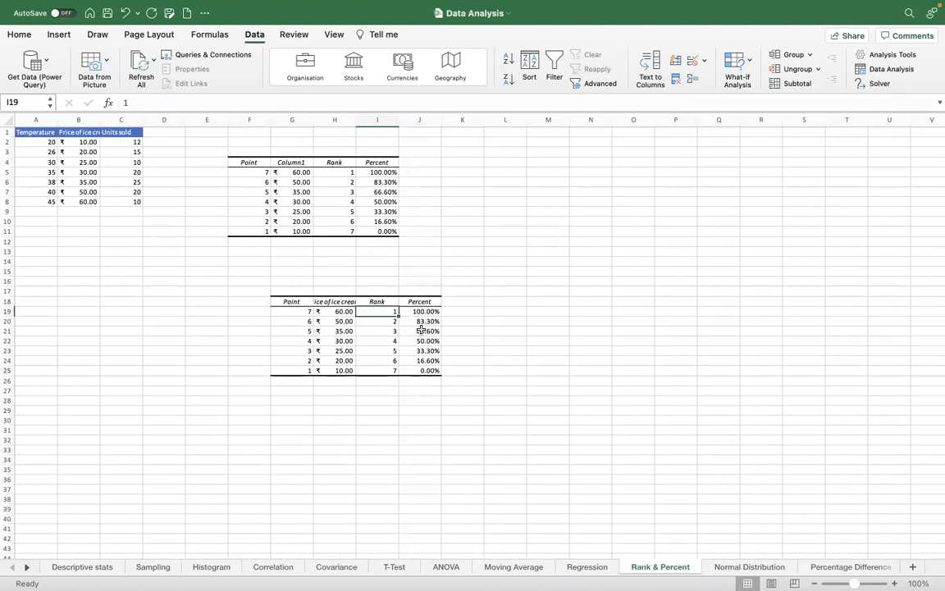
pyautogui.press('Down')
pyautogui.press('Down')
pyautogui.press('Down')
pyautogui.press('Right')
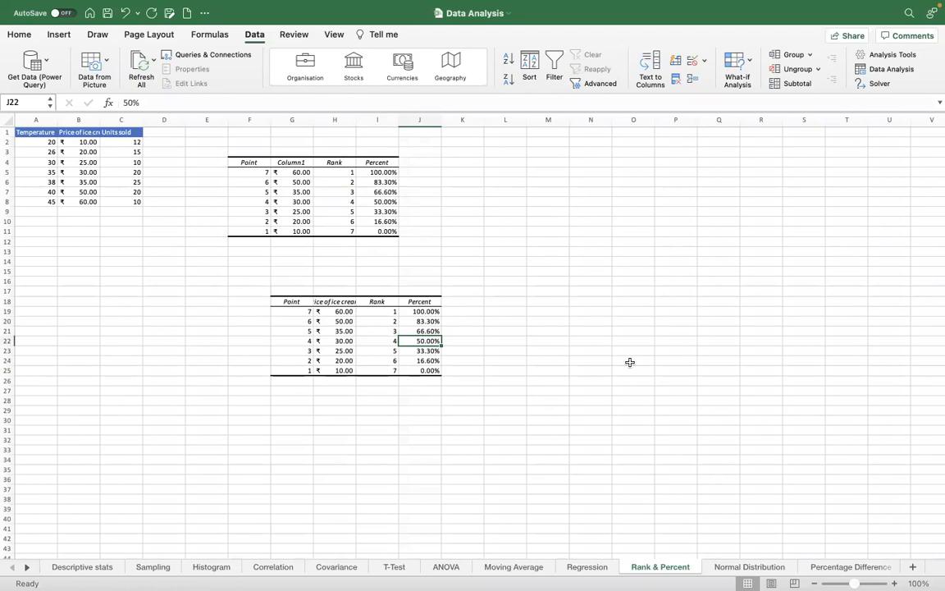
pyautogui.press('Left')
pyautogui.press('Up')
pyautogui.press('Up')
pyautogui.press('Up')
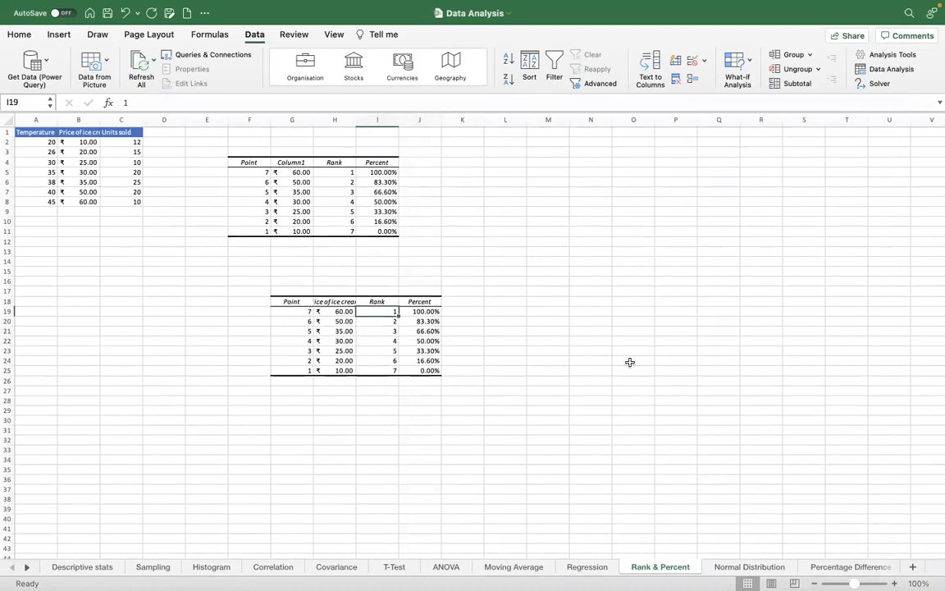
# - Compare the highest price's value, rank and percent in row 19, and review the Percent values down to J24
pyautogui.press('Left')
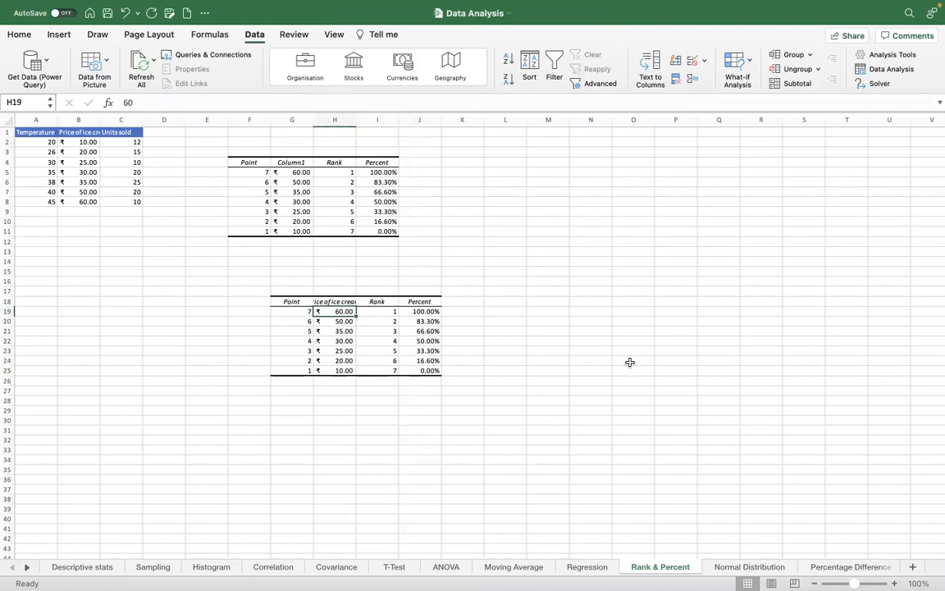
pyautogui.press('Right')
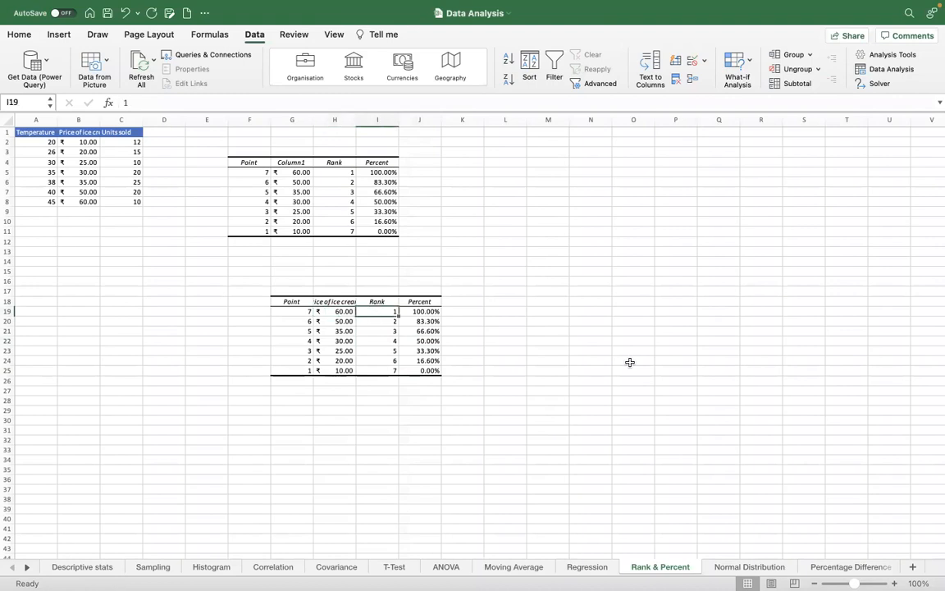
pyautogui.press('Right')
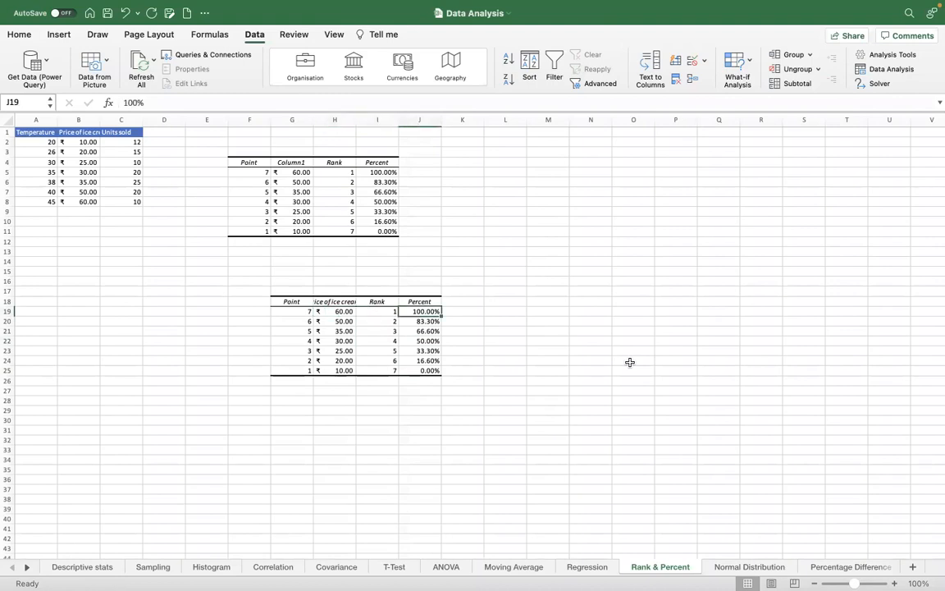
pyautogui.press('Down')
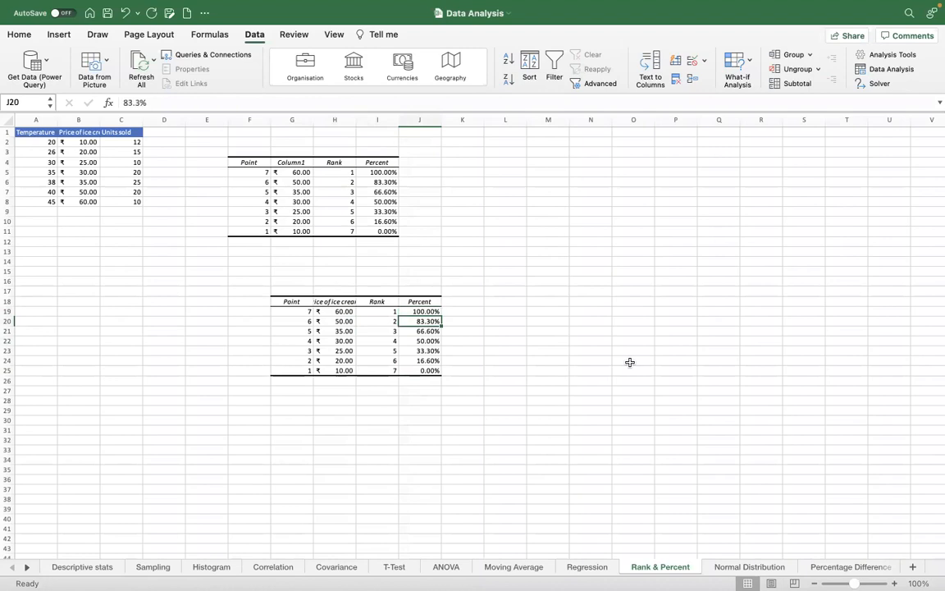
pyautogui.press('Down')
pyautogui.press('Up')
pyautogui.press('Down')
pyautogui.press('Down')
pyautogui.press('Down')
pyautogui.press('Down')
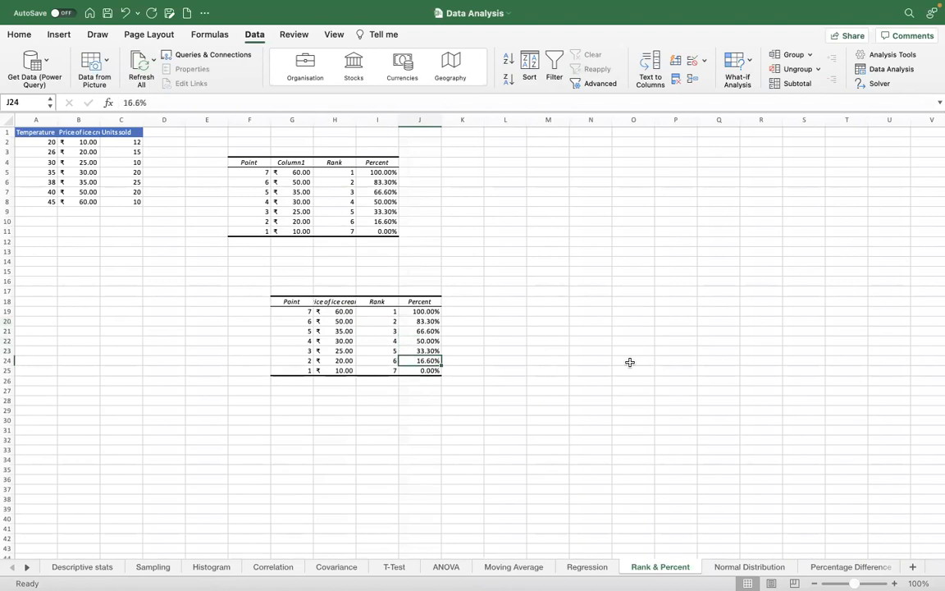
# - Check the last Percent value in J25, go up the prices in H25:H20, and return to the first rank in I19
pyautogui.press('Down')
pyautogui.press('Left')
pyautogui.press('Left')
pyautogui.press('Up')
pyautogui.press('Up')
pyautogui.press('Up')
pyautogui.press('Up')
pyautogui.press('Up')
pyautogui.press('Right')
pyautogui.press('Up')
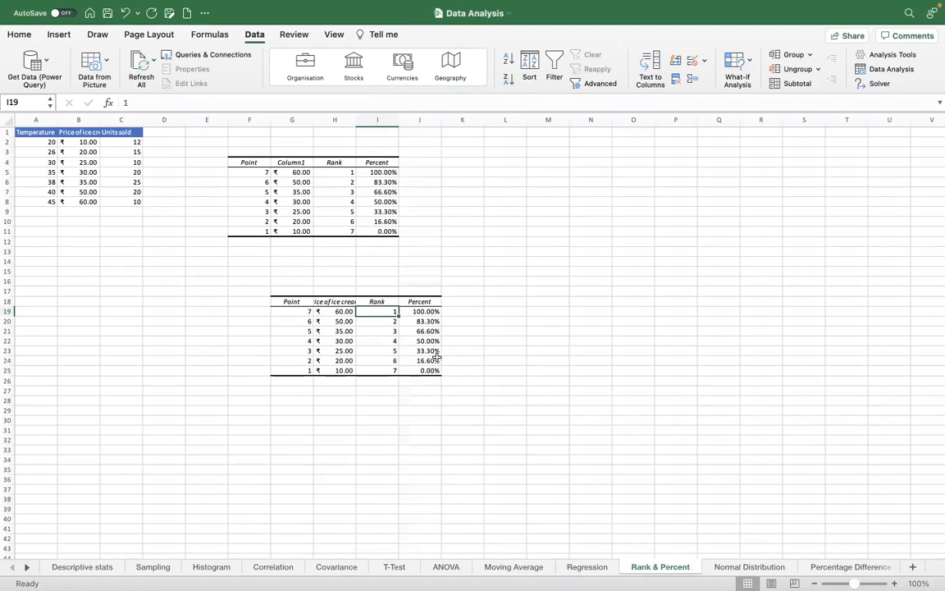
# - Open the Normal Distribution sheet and inspect the standard deviation formula in E3 and the mean formula in E2
pyautogui.click(729, 567)
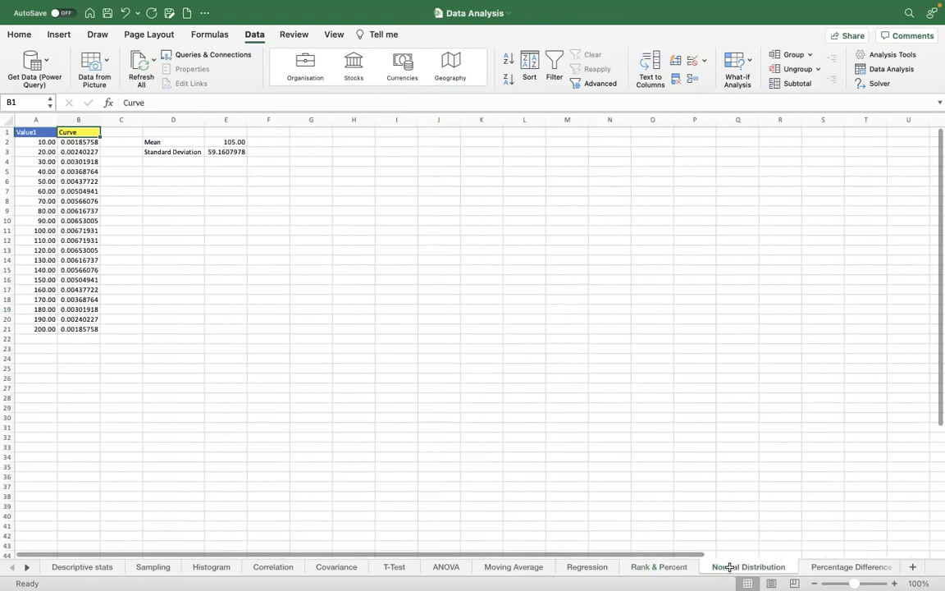
pyautogui.click(266, 325)
pyautogui.click(341, 293)
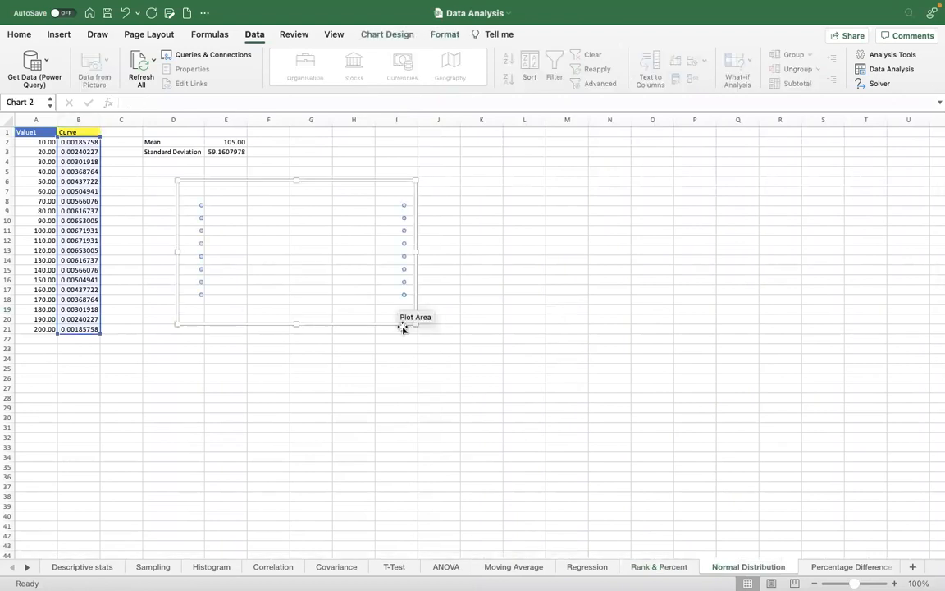
pyautogui.click(464, 329)
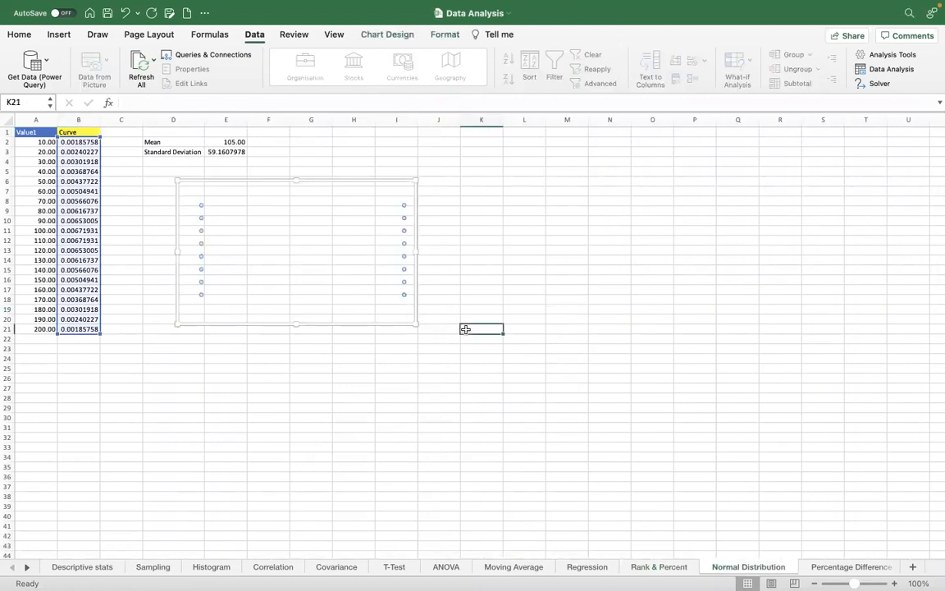
pyautogui.click(43, 128)
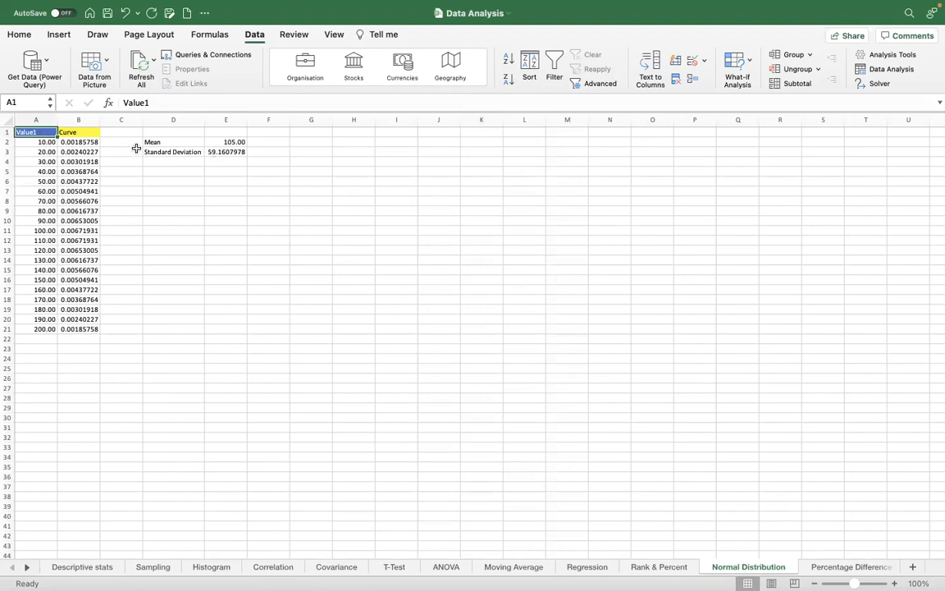
pyautogui.click(227, 149)
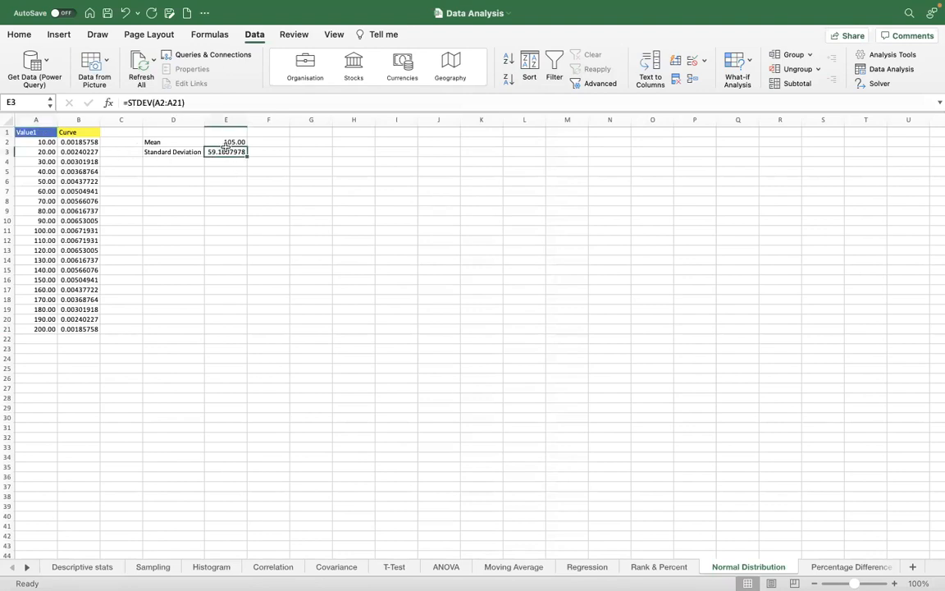
pyautogui.click(227, 141)
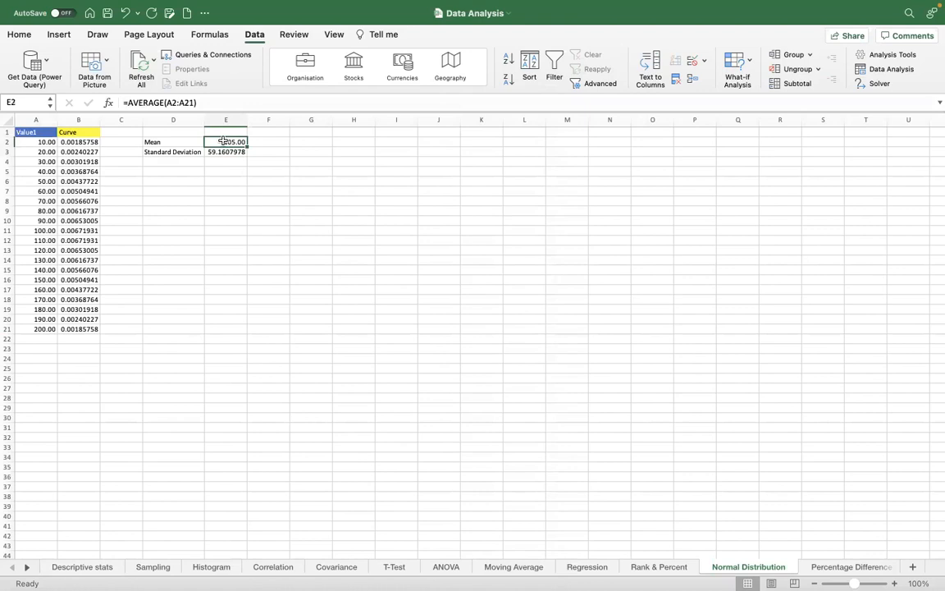
# - Review the Value1 column down to A21 against the AVERAGE formula in E2 and the STDEV formula in E3
pyautogui.click(48, 121)
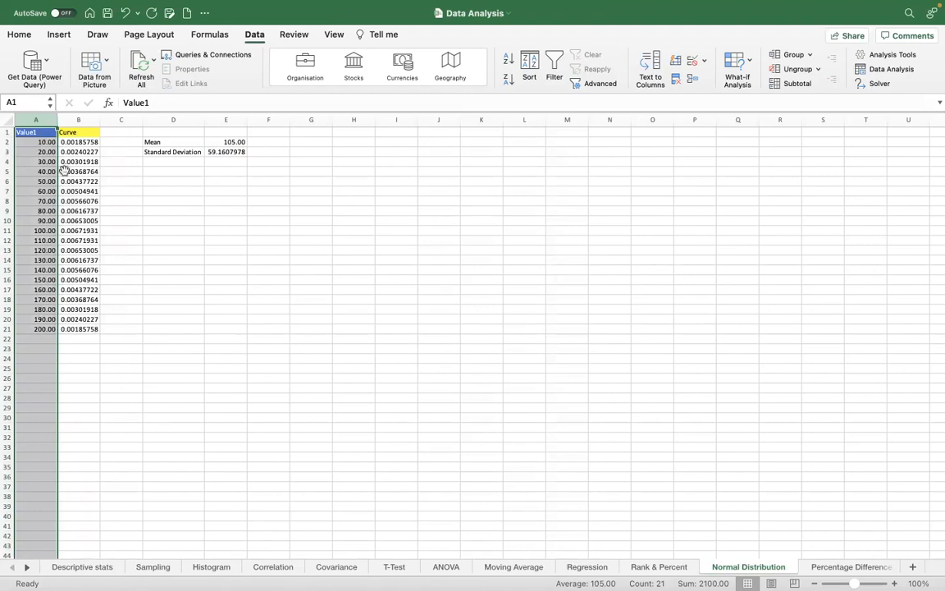
pyautogui.click(51, 330)
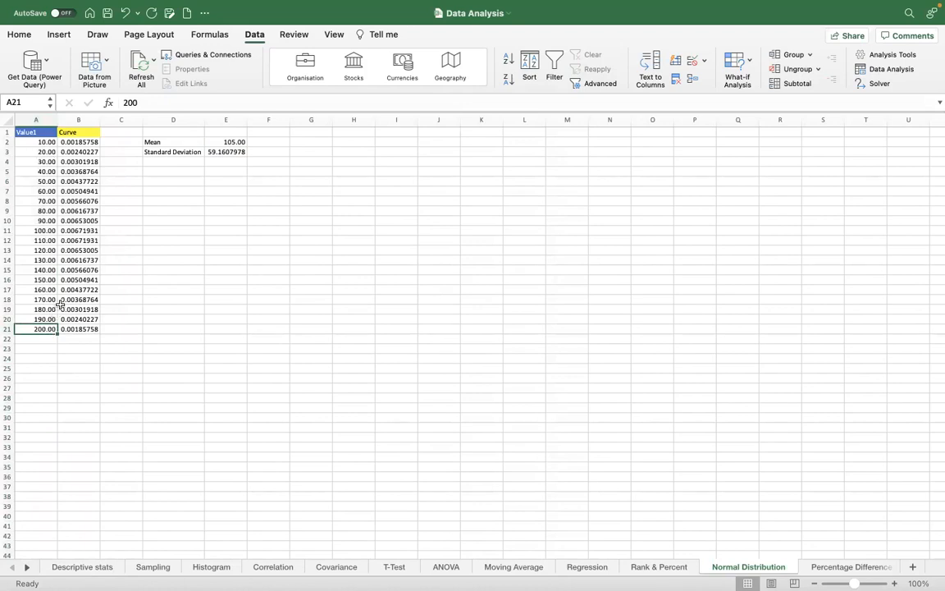
pyautogui.click(223, 141)
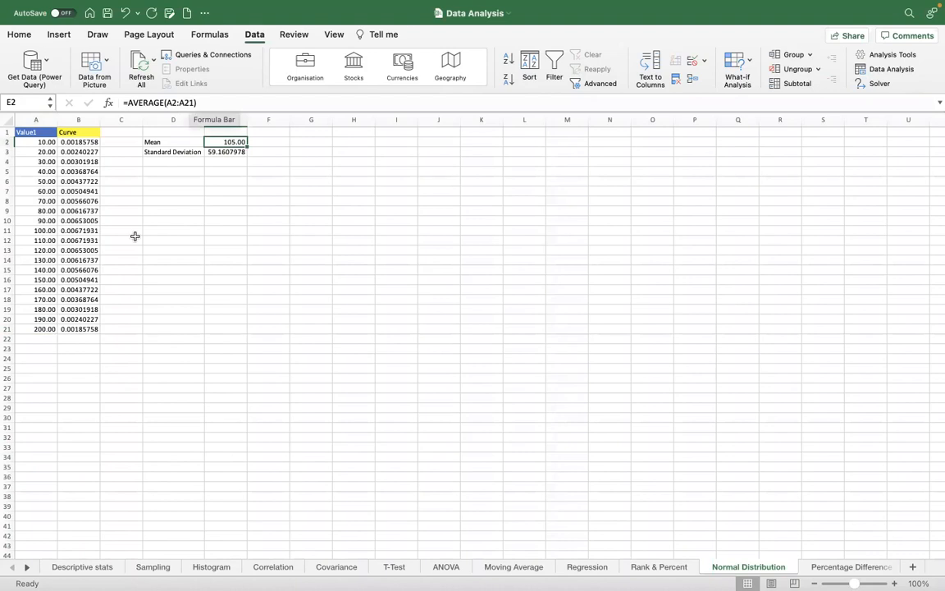
pyautogui.click(226, 154)
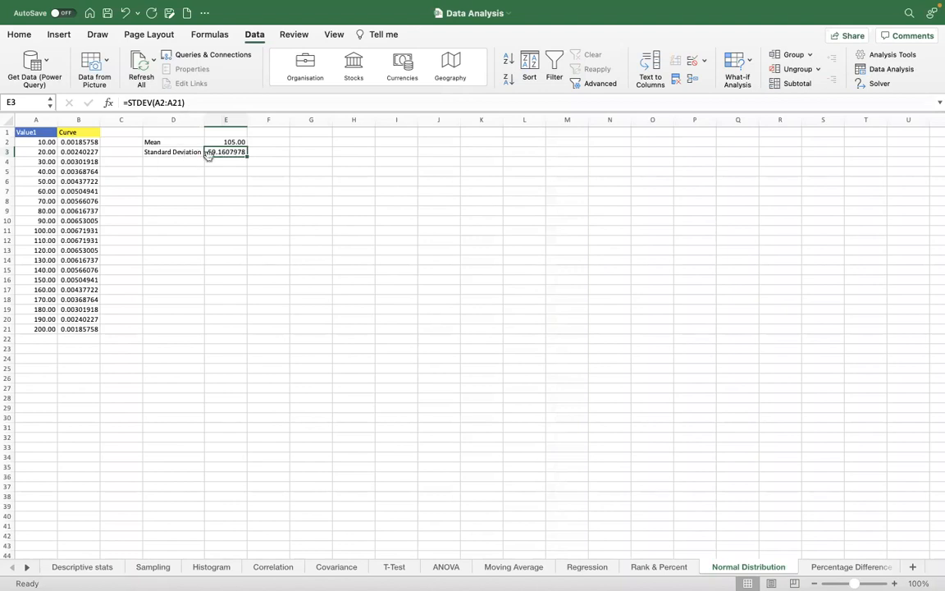
# - Examine the arguments and cumulative options of B2's formula and re-enter it as =NORM.DIST(A2,$E$2,$E$3,0)
pyautogui.click(88, 142)
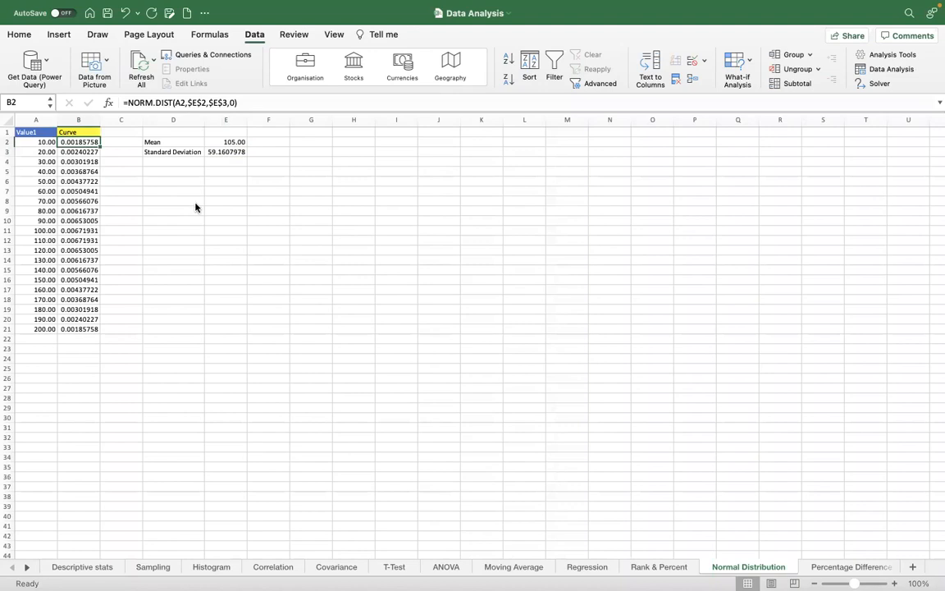
pyautogui.click(173, 102)
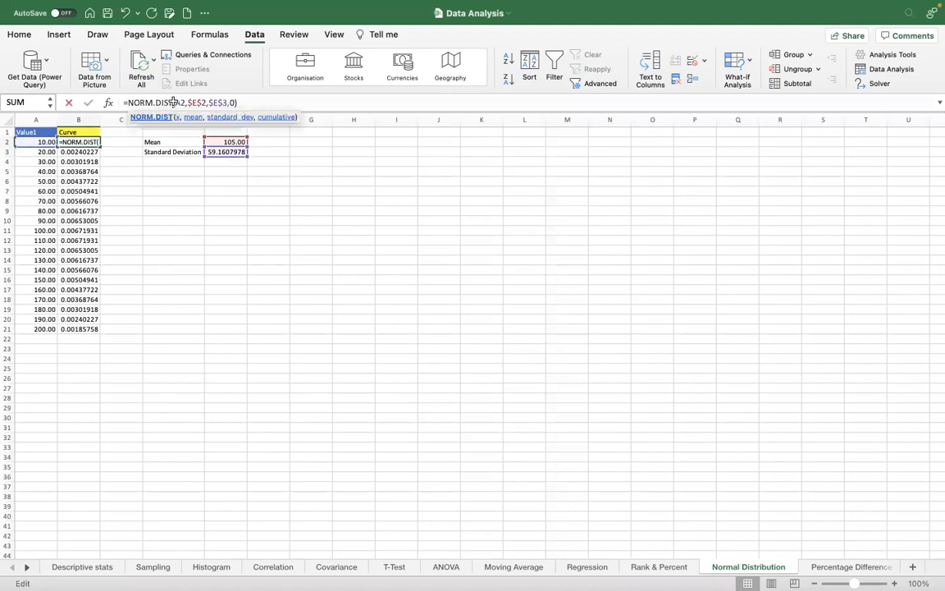
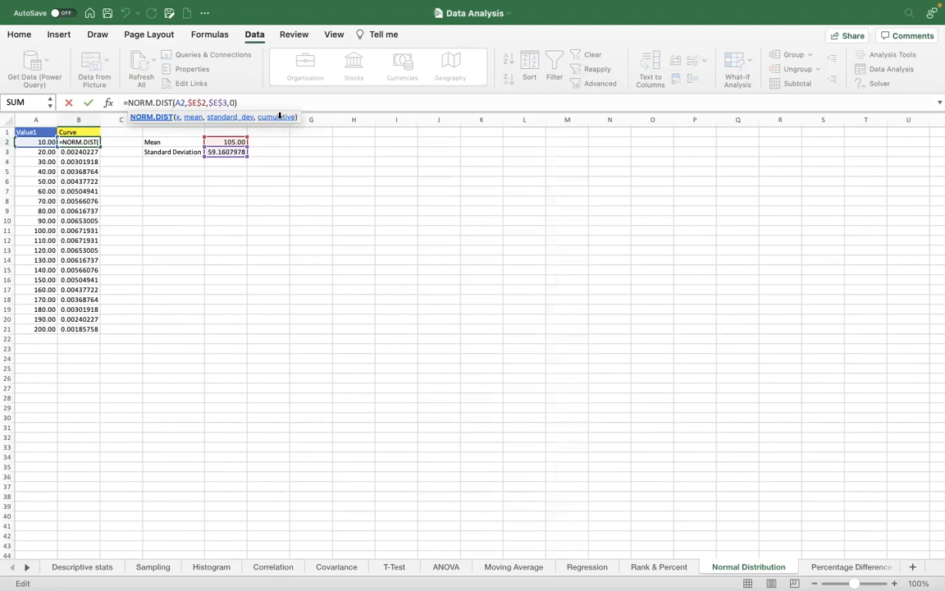
pyautogui.click(258, 101)
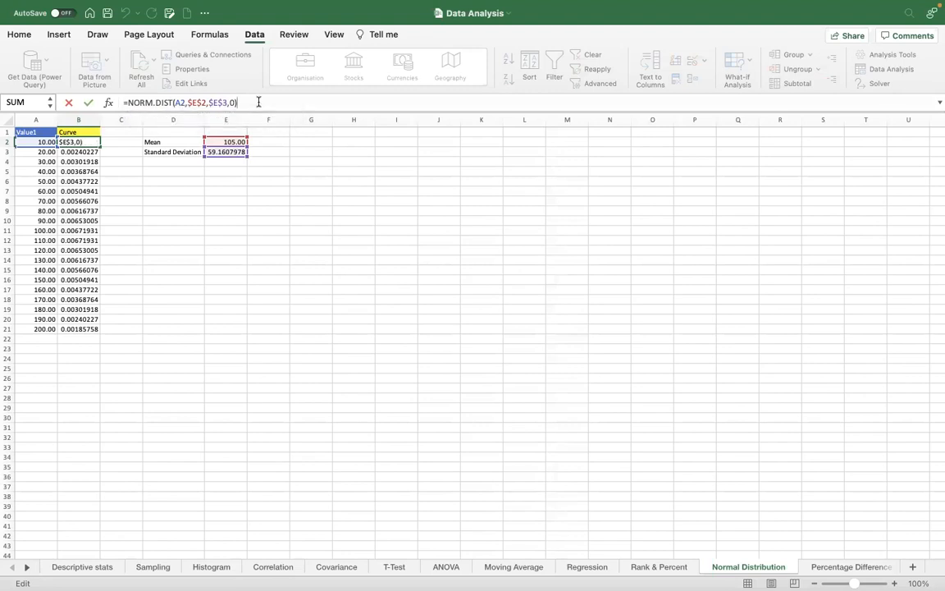
pyautogui.press('BackSpace')
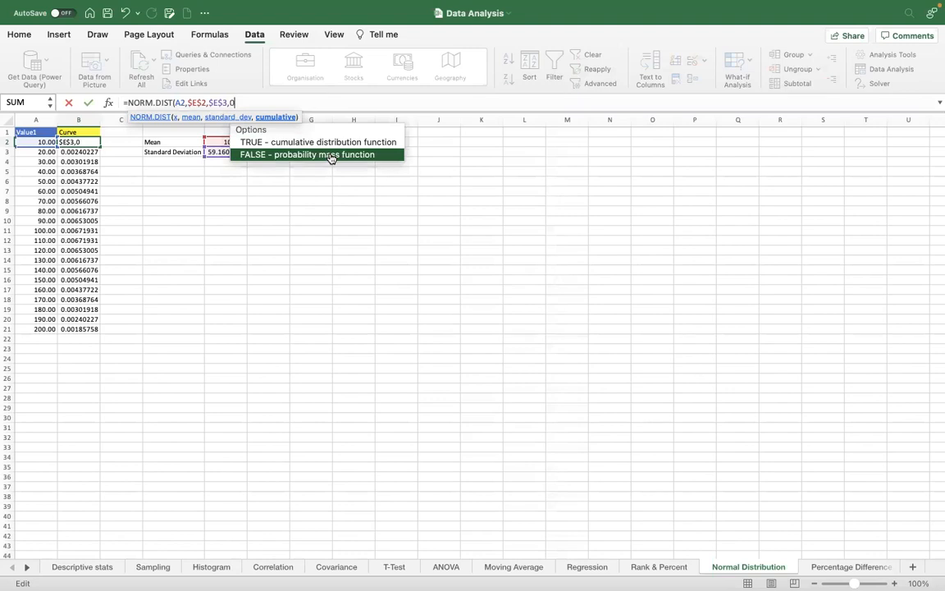
pyautogui.write(')')
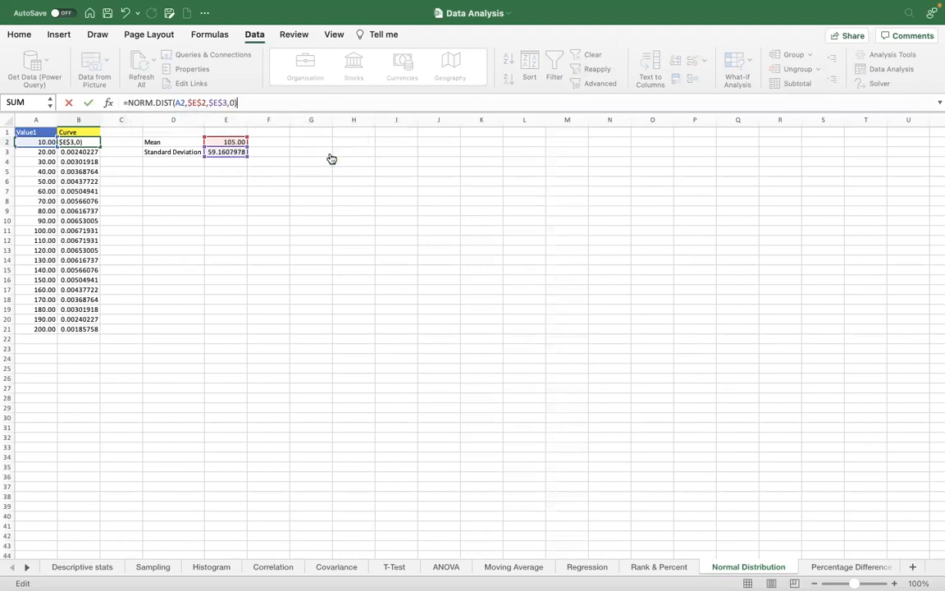
pyautogui.press('Return')
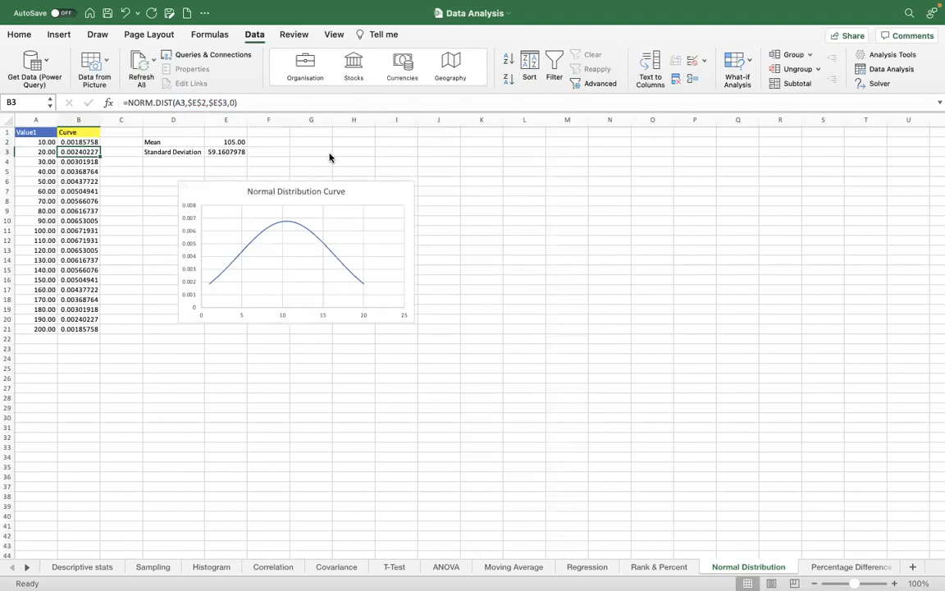
# - Delete the existing Normal Distribution Curve chart from the sheet
pyautogui.click(373, 195)
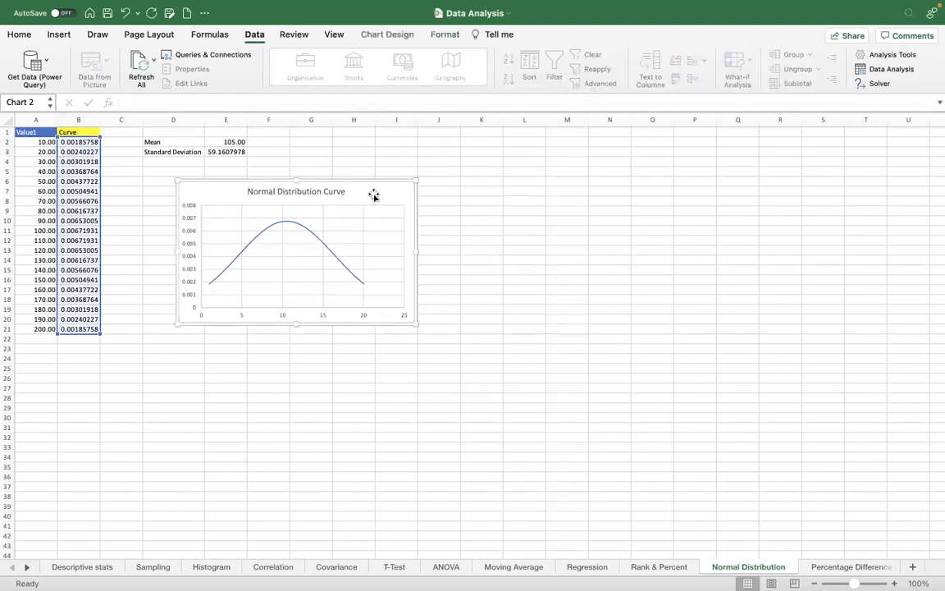
pyautogui.press('Delete')
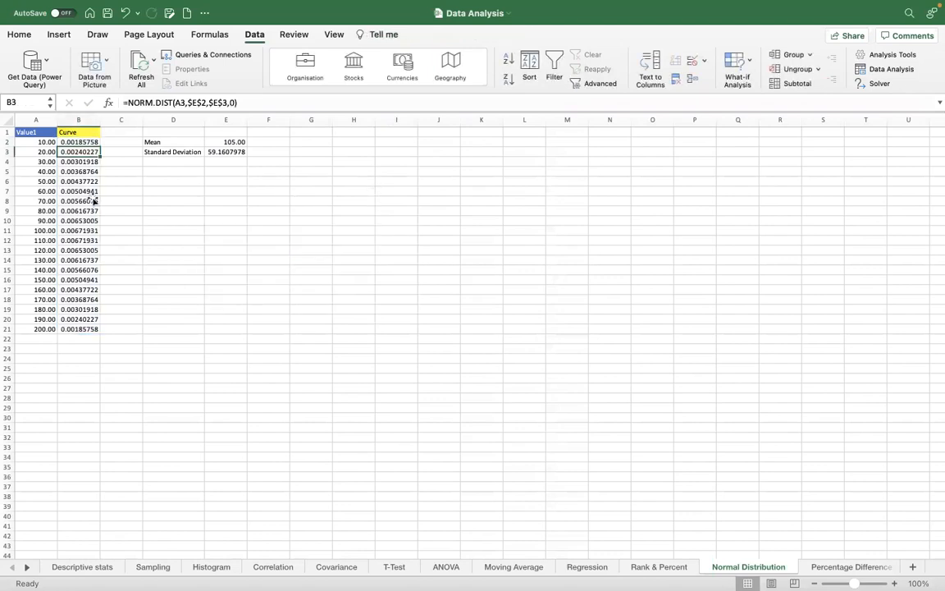
# - Compare the NORM.DIST formulas in B2 and B3, checking their references to the Value1 cells and the mean in E2
pyautogui.click(82, 142)
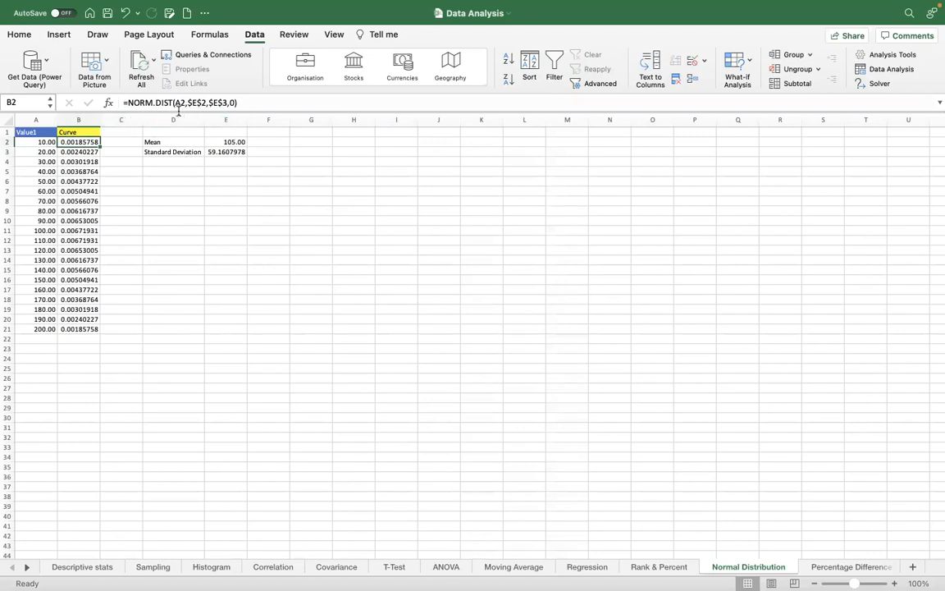
pyautogui.click(37, 142)
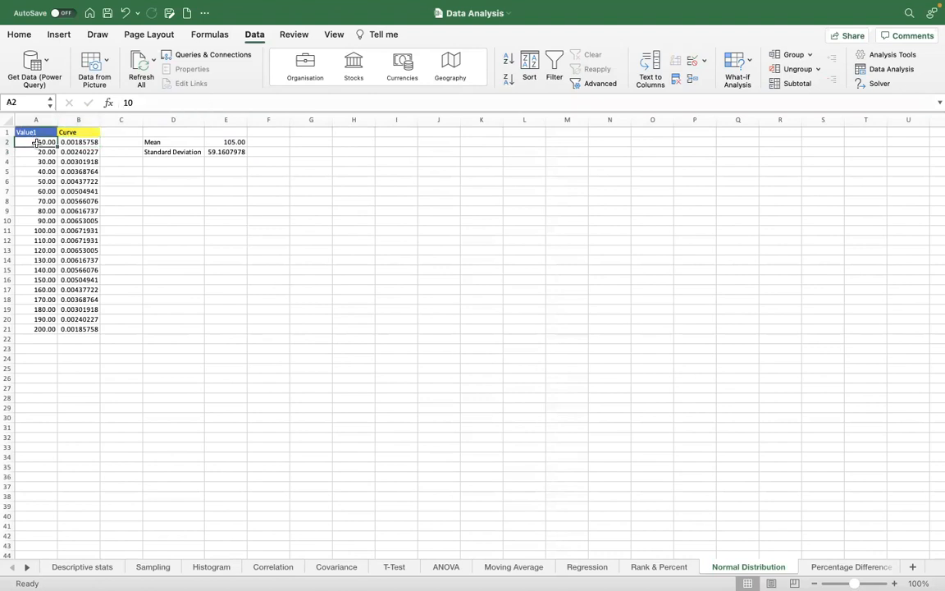
pyautogui.click(71, 142)
pyautogui.click(95, 153)
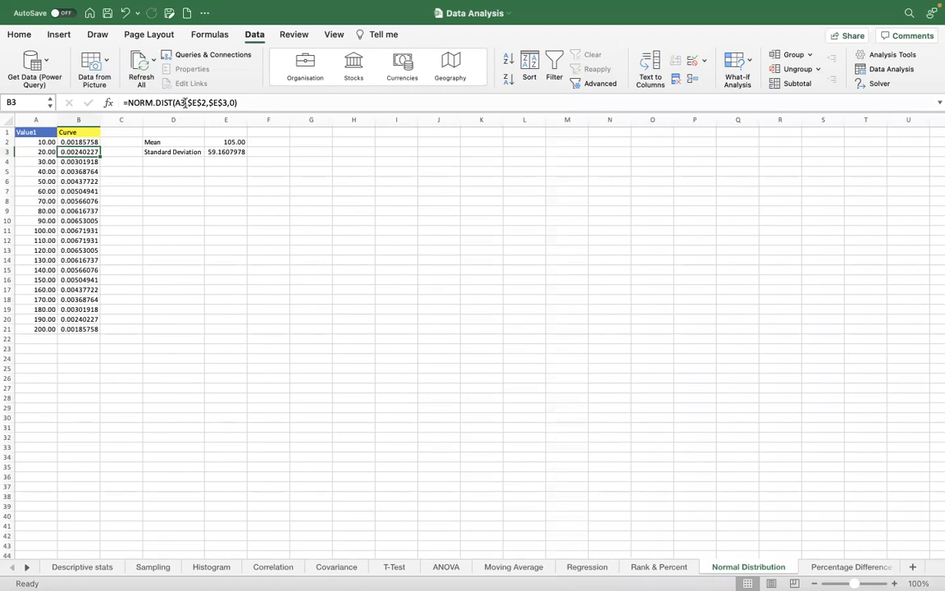
pyautogui.click(223, 141)
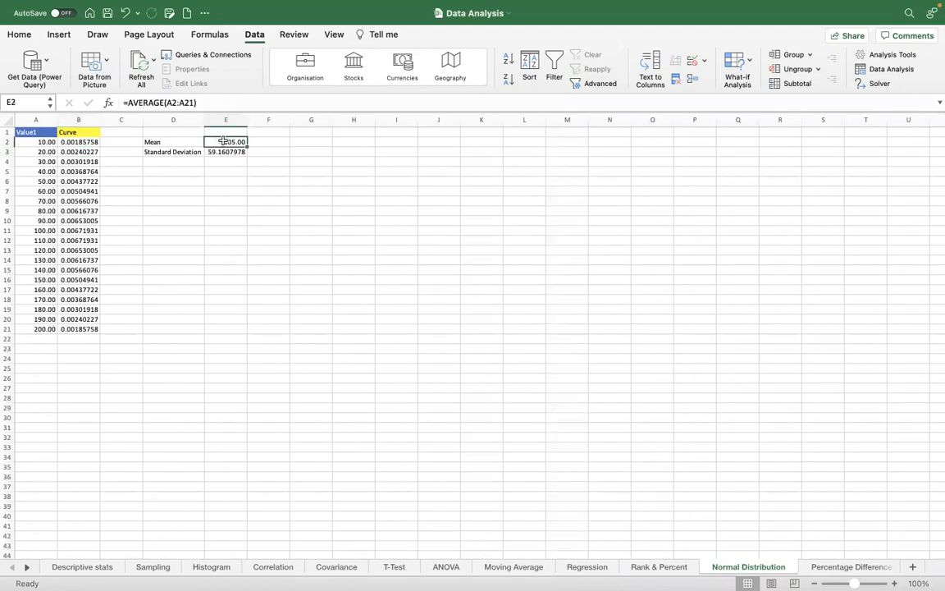
pyautogui.click(78, 151)
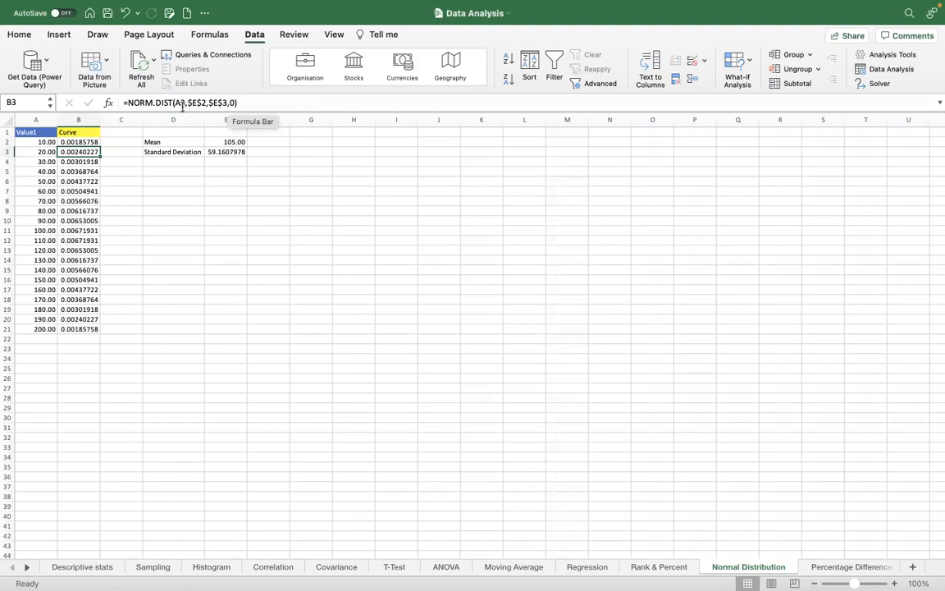
# - Fill the NORM.DIST formula from B2 down the Curve column through B21 and reselect B2
pyautogui.click(96, 142)
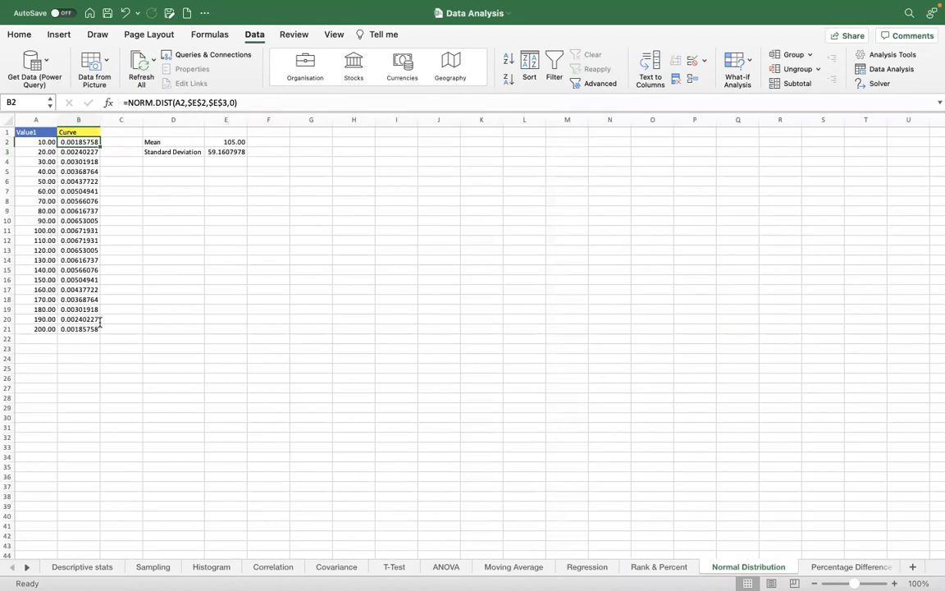
pyautogui.doubleClick(99, 146)
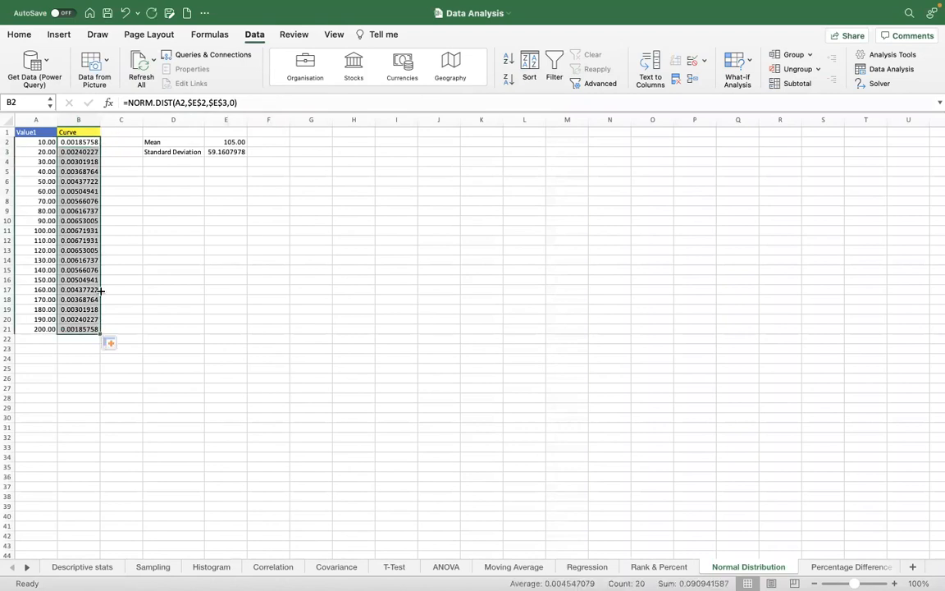
pyautogui.click(89, 142)
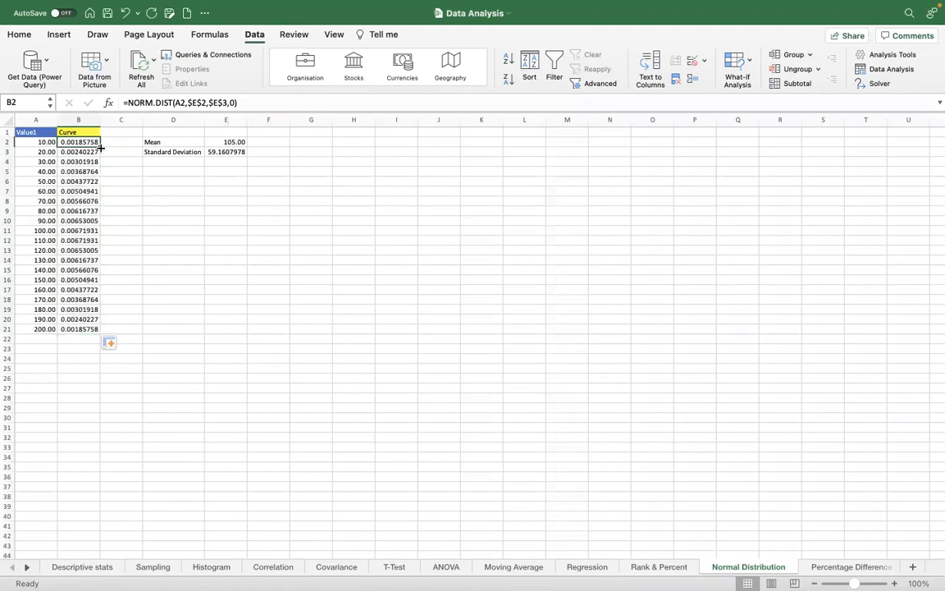
# - Go through the NORM.DIST formulas down the Curve column to B21, checking the changing Value1 reference, and return to B2
pyautogui.press('Down')
pyautogui.press('Down')
pyautogui.press('Down')
pyautogui.press('Down')
pyautogui.press('Down')
pyautogui.press('Down')
pyautogui.press('Down')
pyautogui.press('Down')
pyautogui.press('Down')
pyautogui.press('Down')
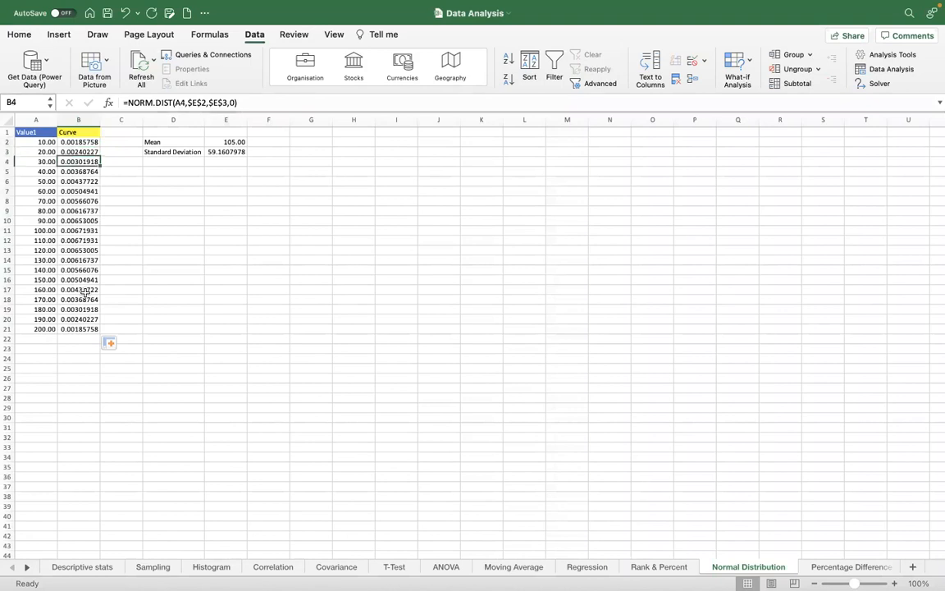
pyautogui.press('Down')
pyautogui.press('Down')
pyautogui.press('Down')
pyautogui.press('Down')
pyautogui.press('Down')
pyautogui.press('Down')
pyautogui.press('Down')
pyautogui.press('Down')
pyautogui.press('Down')
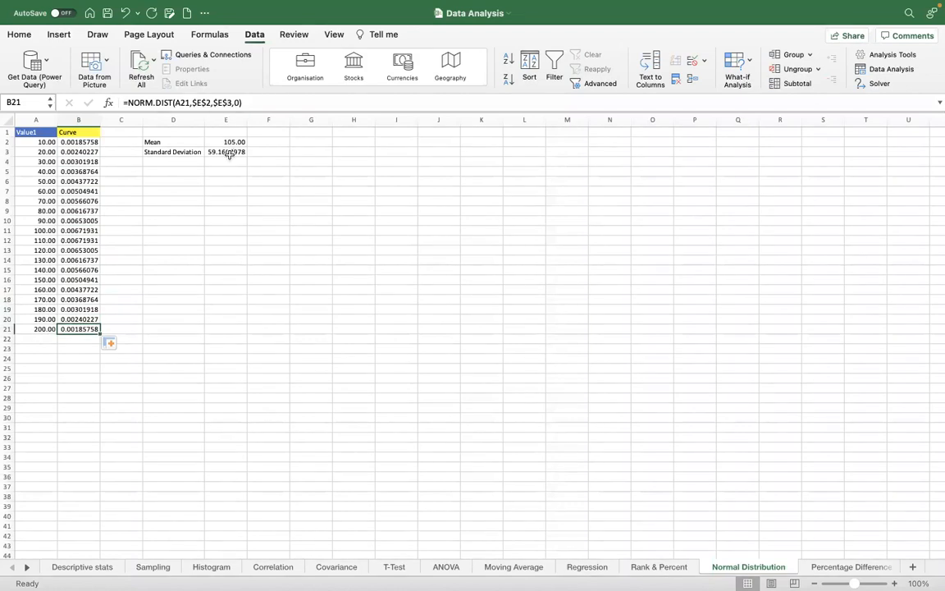
pyautogui.press('Up')
pyautogui.press('Up')
pyautogui.press('Up')
pyautogui.press('Up')
pyautogui.press('Up')
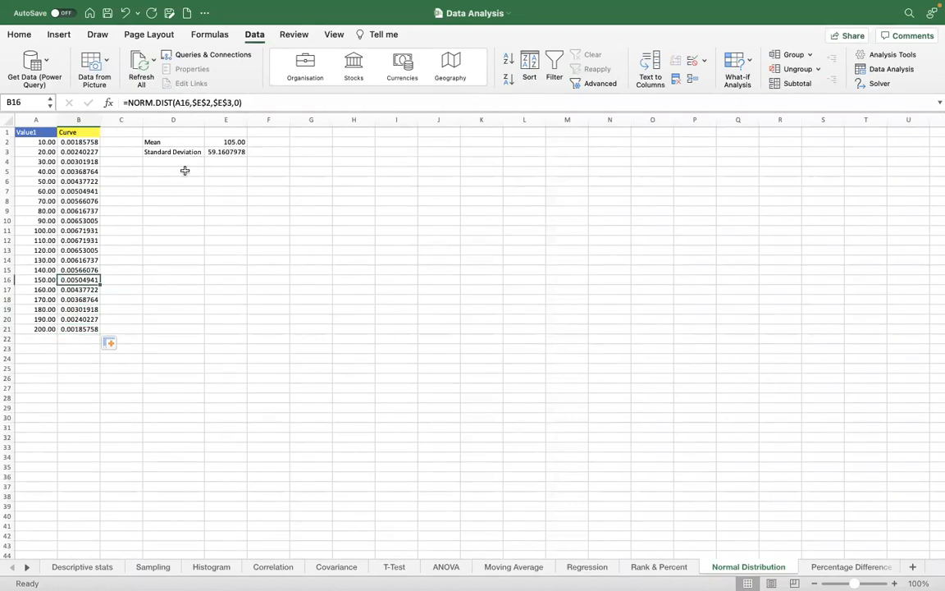
pyautogui.hotkey('ctrl', 'Up')
pyautogui.press('Down')
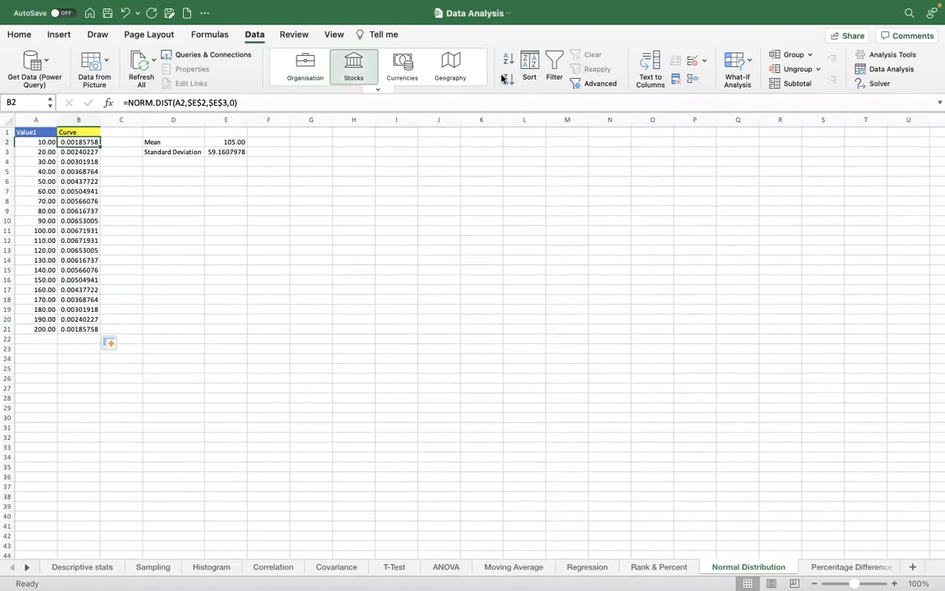
# - Insert a scatter chart with smooth lines of the Value1 and Curve data and place it below the mean and standard deviation cells
pyautogui.click(68, 38)
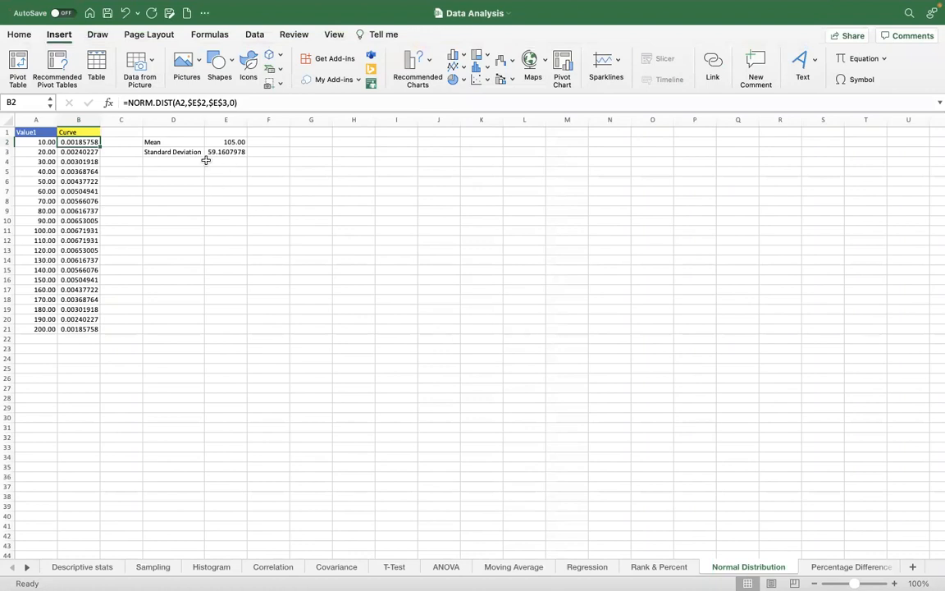
pyautogui.doubleClick(100, 146)
pyautogui.click(487, 80)
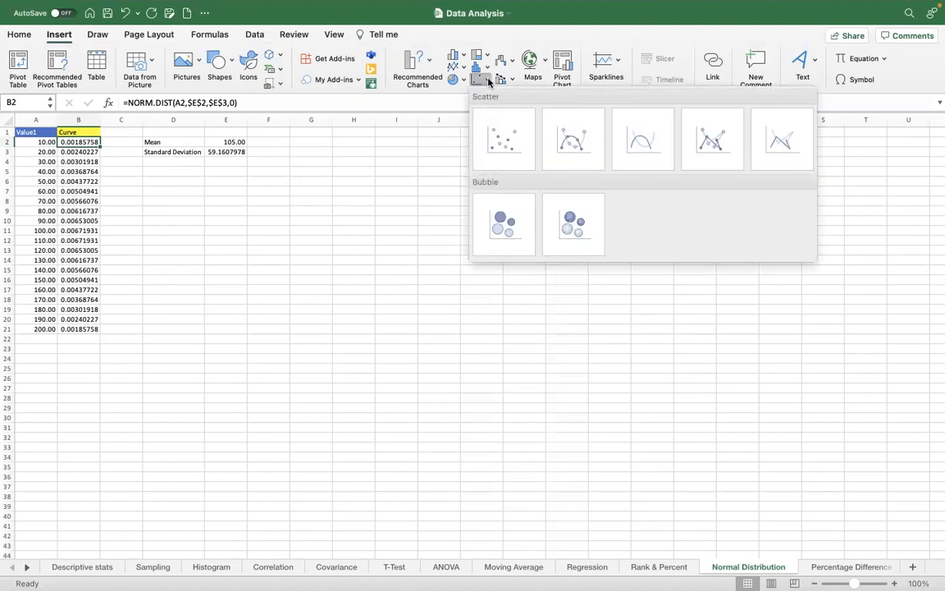
pyautogui.click(650, 146)
pyautogui.moveTo(528, 278); pyautogui.dragTo(393, 171)
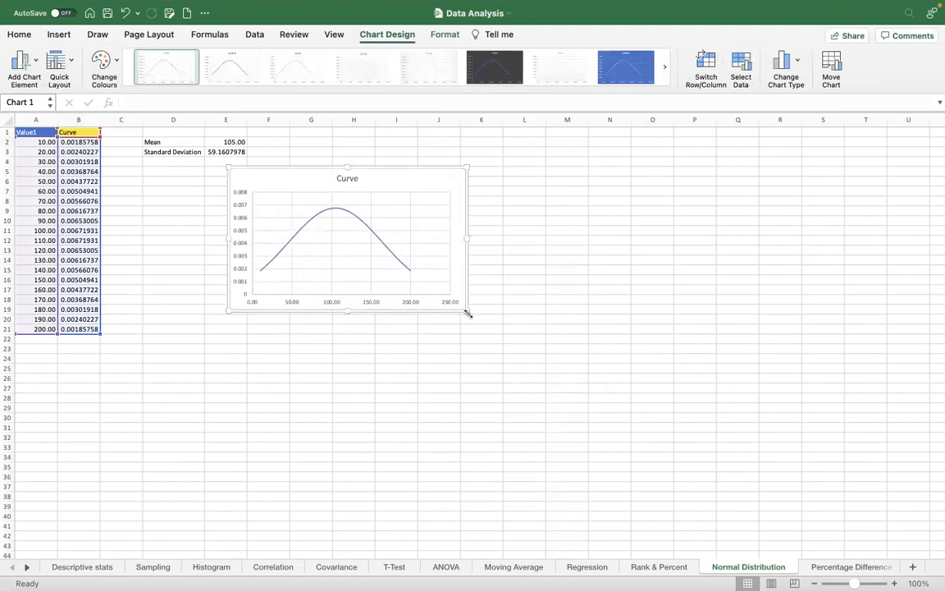
# - Enlarge the Curve chart to reach column P and row 27, and inspect individual data points along its line
pyautogui.moveTo(466, 313); pyautogui.dragTo(709, 389)
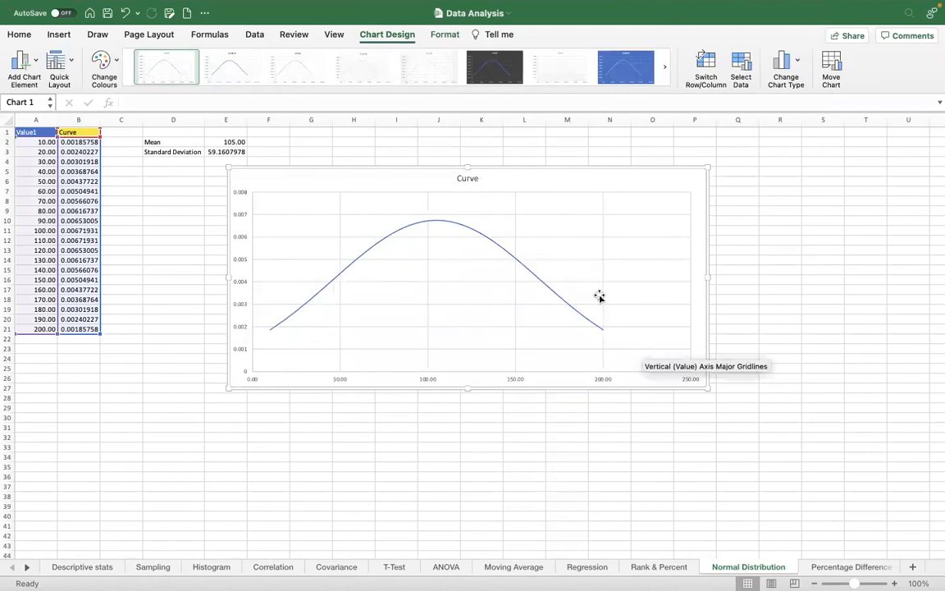
pyautogui.moveTo(579, 316)
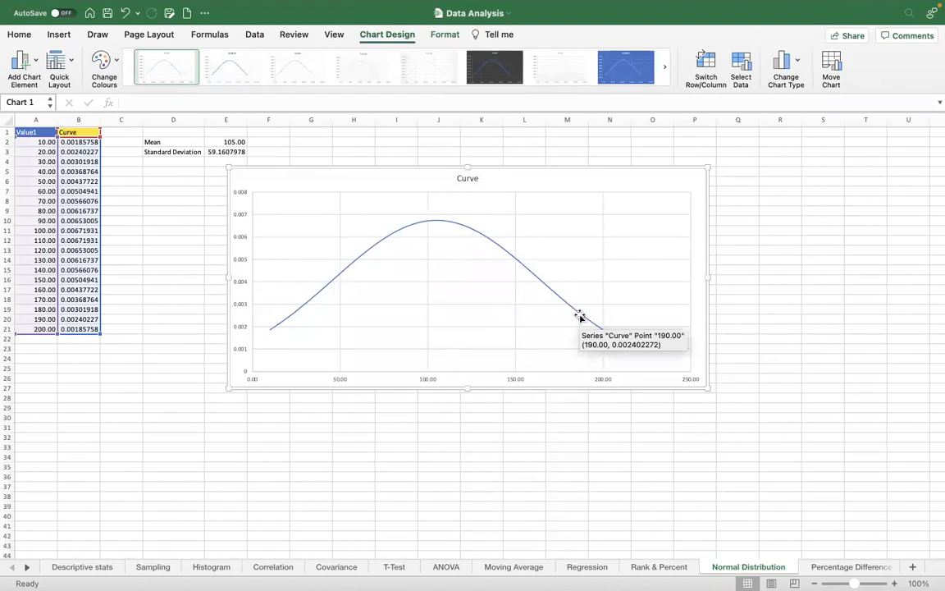
pyautogui.moveTo(550, 295)
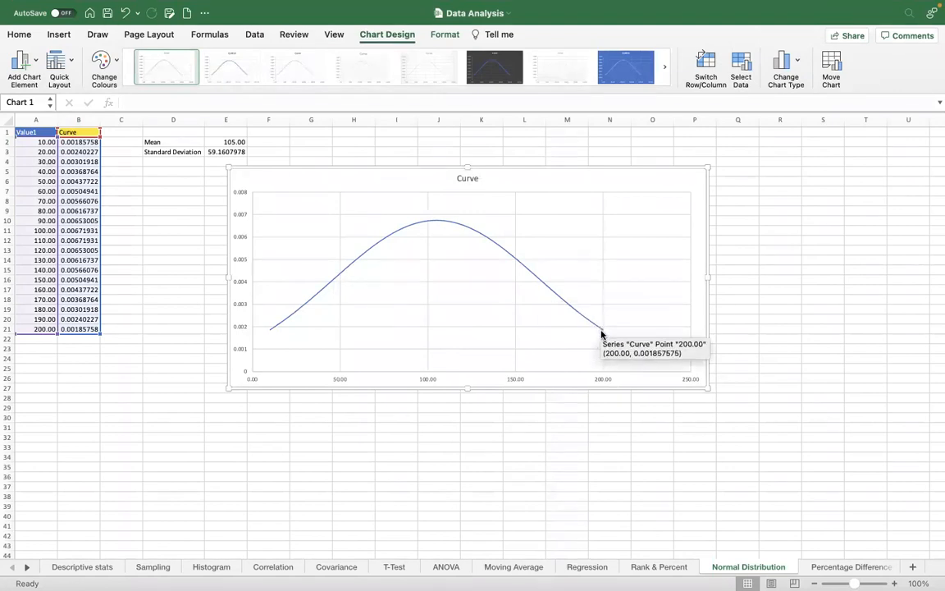
pyautogui.moveTo(515, 261)
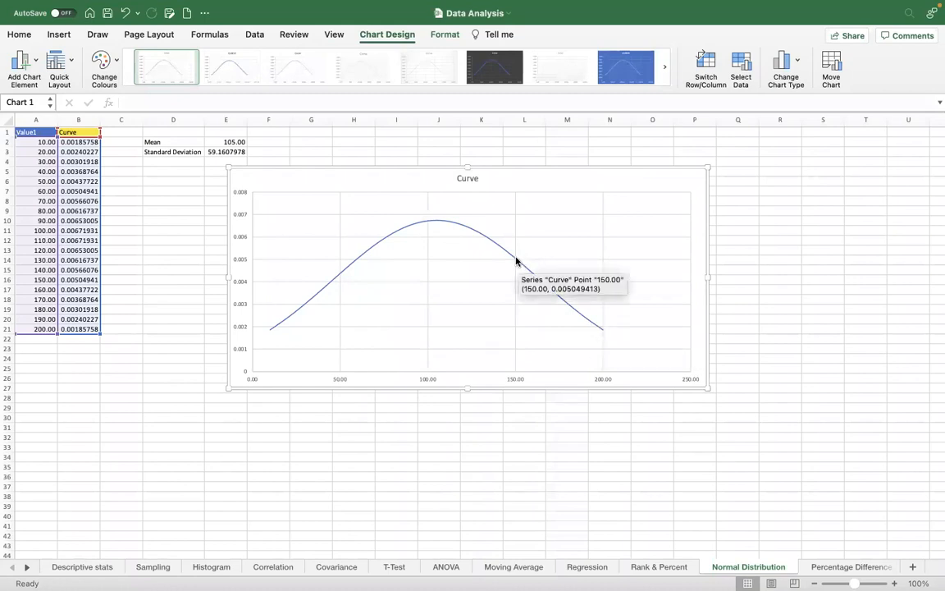
# - Add data labels to the Curve series in the chart
pyautogui.click(515, 261)
pyautogui.rightClick(516, 259)
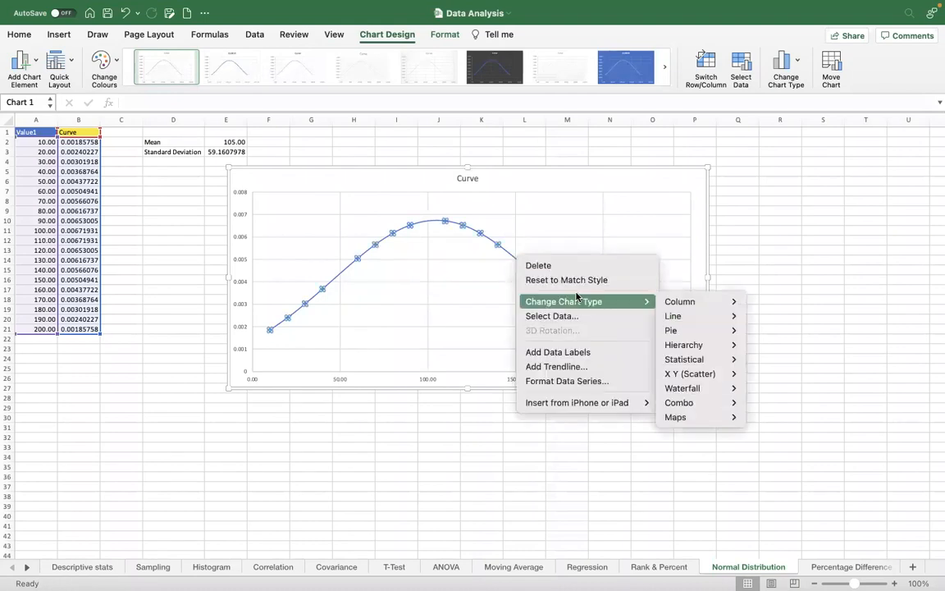
pyautogui.click(581, 353)
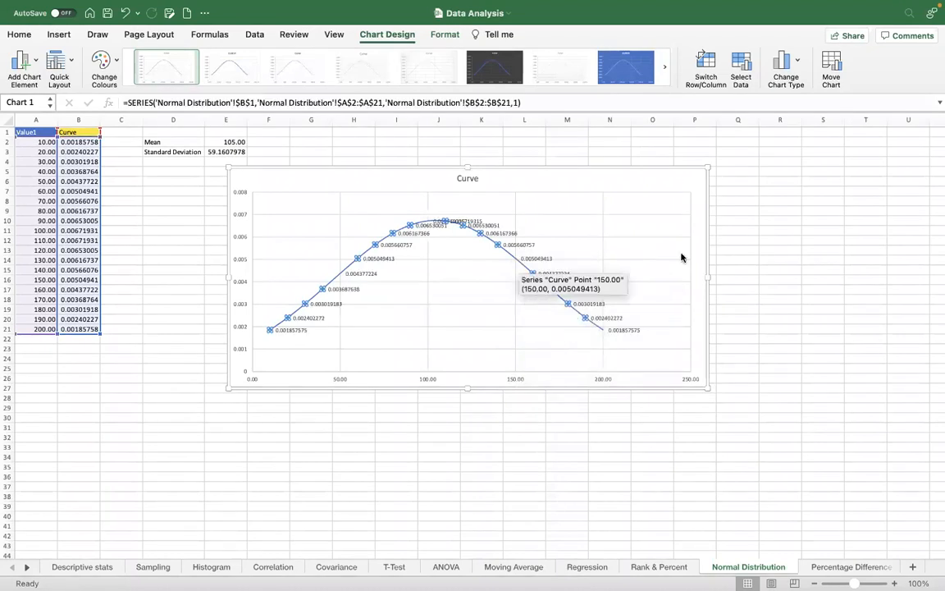
pyautogui.click(684, 179)
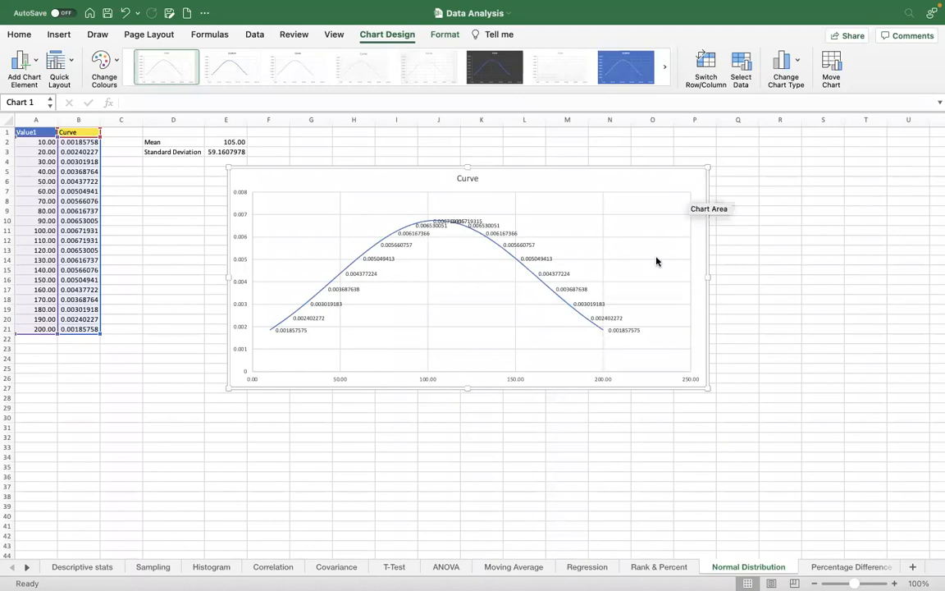
# - Add a linear trendline to the Curve series and set its line transparency to 57%
pyautogui.rightClick(549, 288)
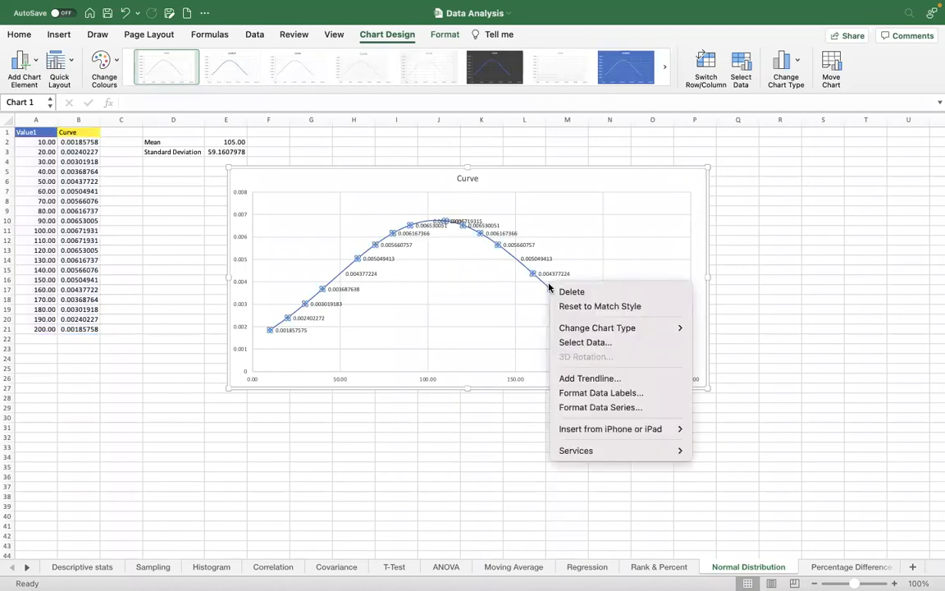
pyautogui.click(597, 379)
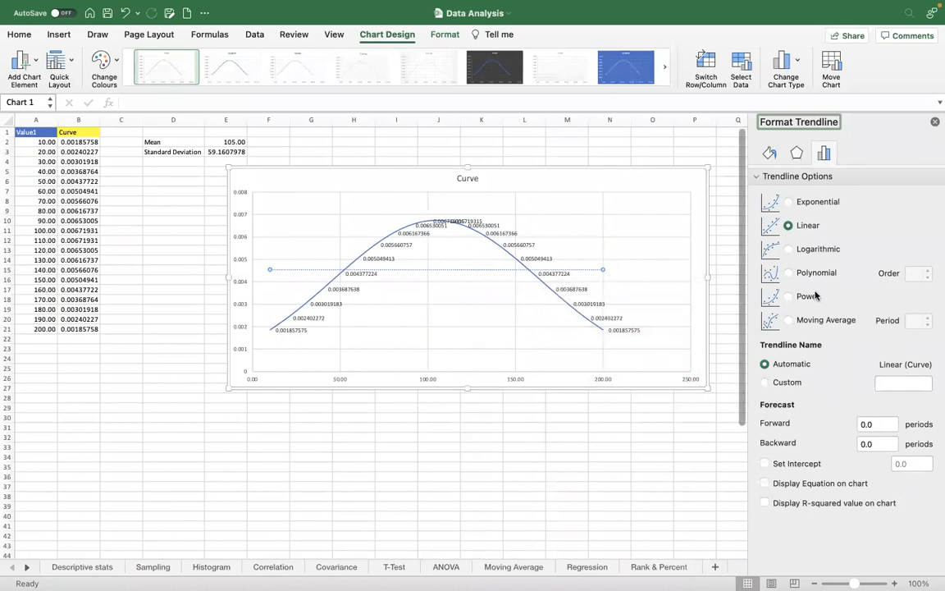
pyautogui.click(797, 154)
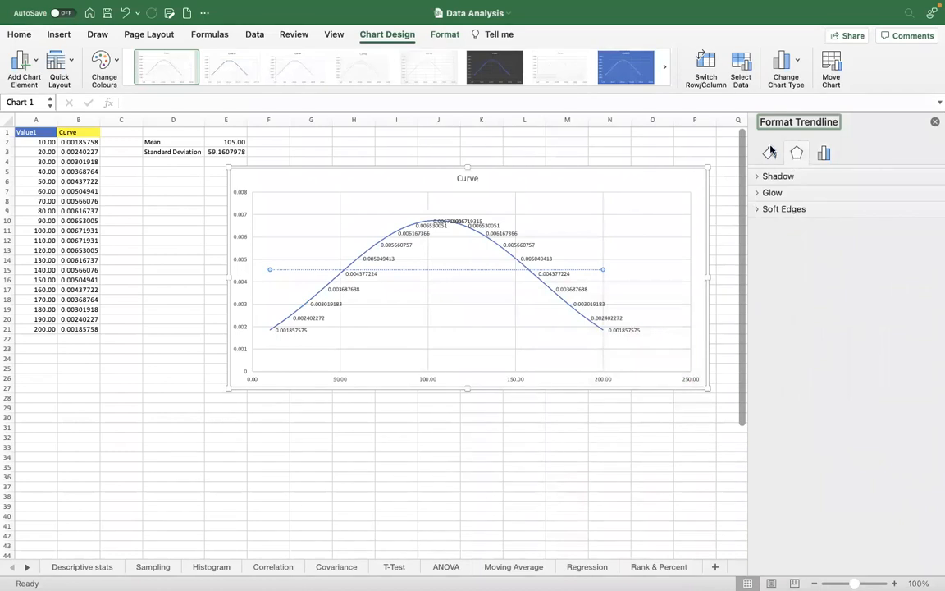
pyautogui.click(770, 153)
pyautogui.click(856, 276)
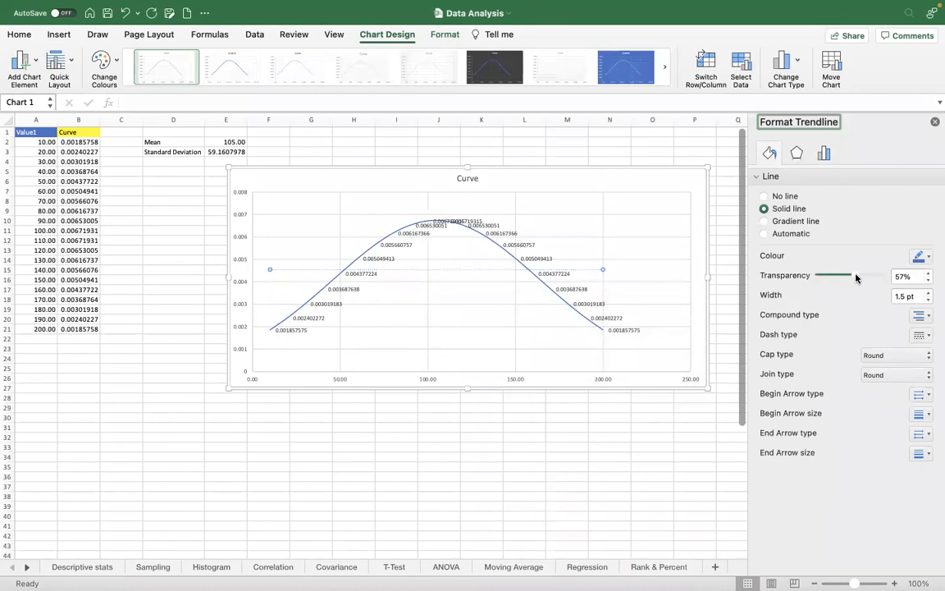
pyautogui.click(934, 122)
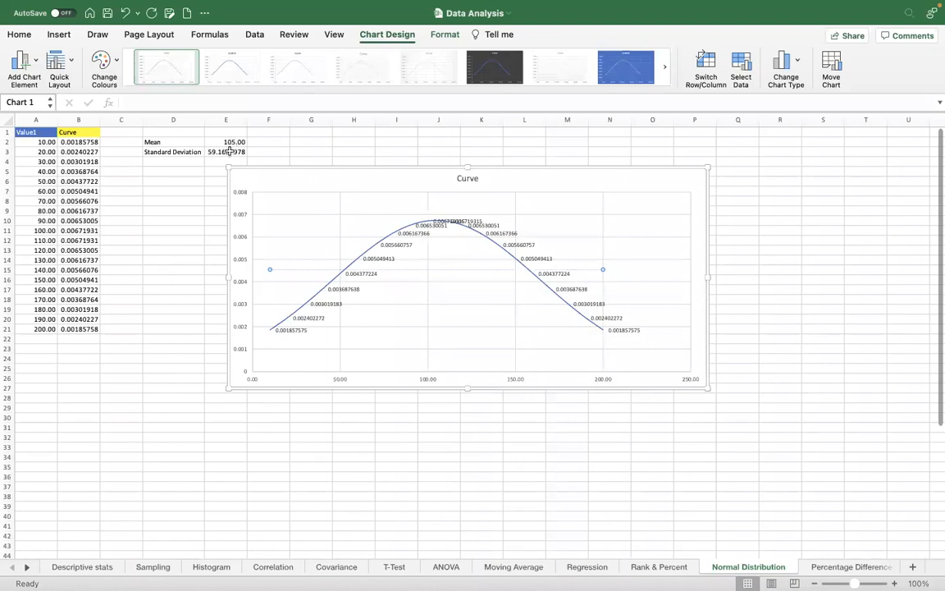
# - Check the NORM.DIST formulas in the first and last Curve cells, B2 and B21
pyautogui.click(79, 142)
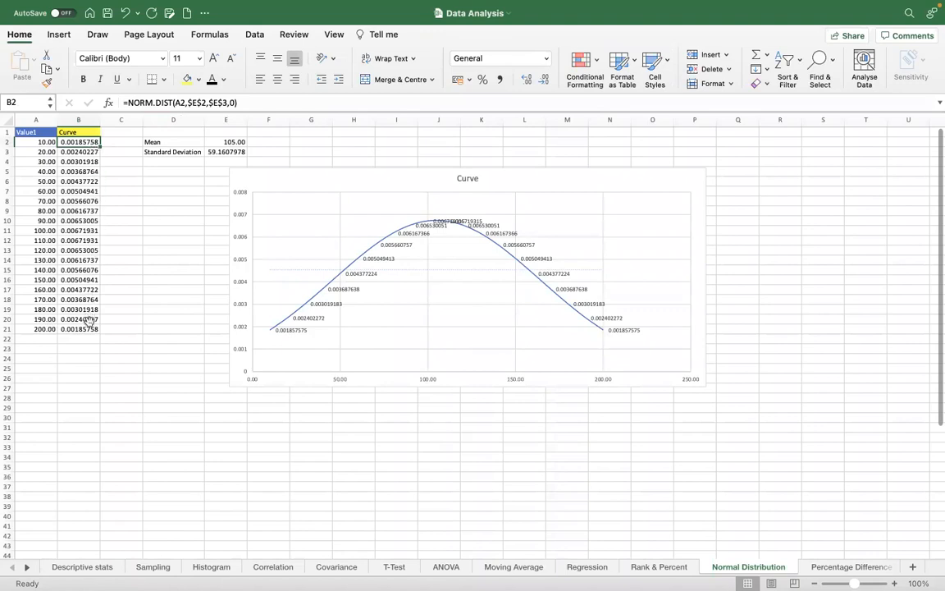
pyautogui.hotkey('ctrl', 'Down')
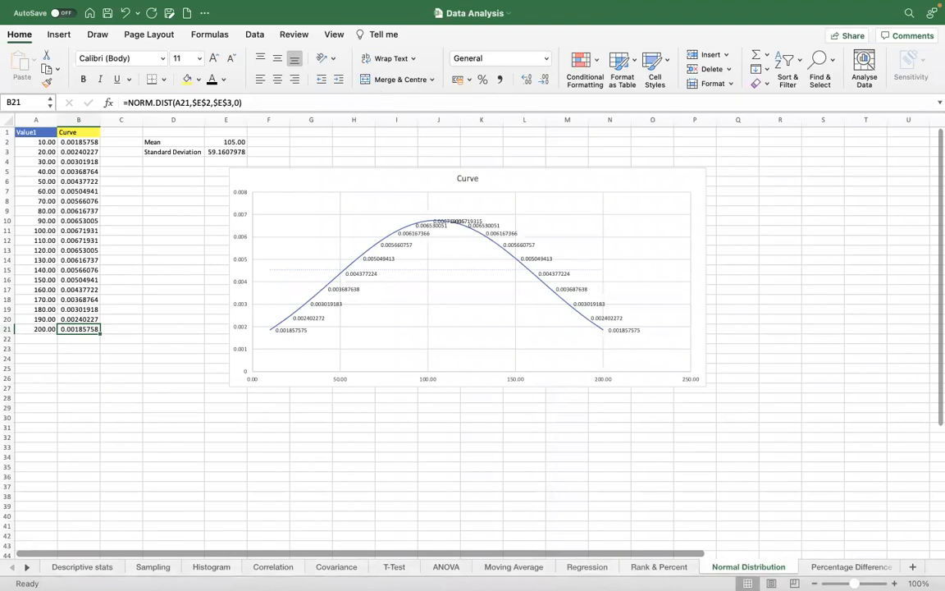
# - Open the Percentage Difference sheet and fit column D's width to its contents
pyautogui.click(843, 568)
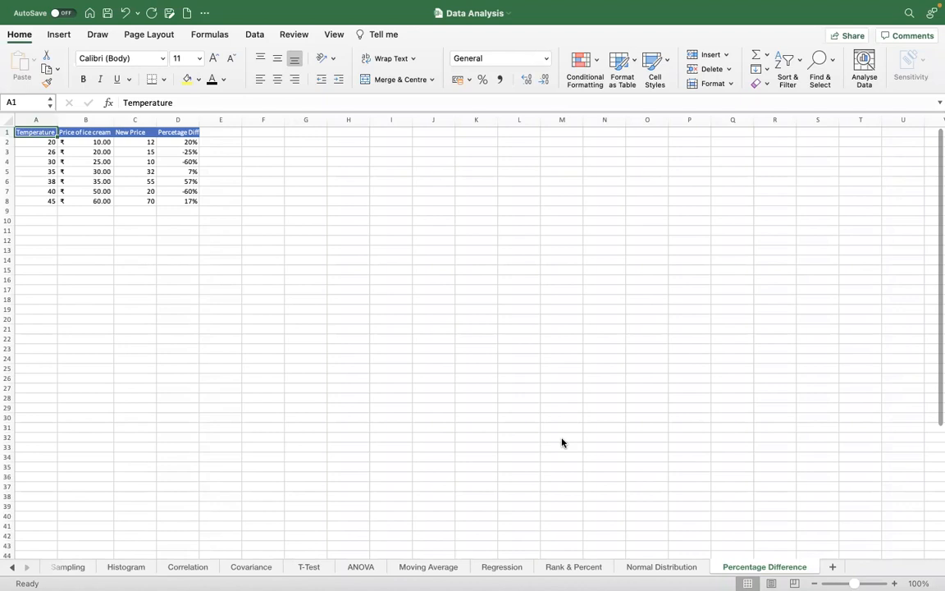
pyautogui.click(187, 143)
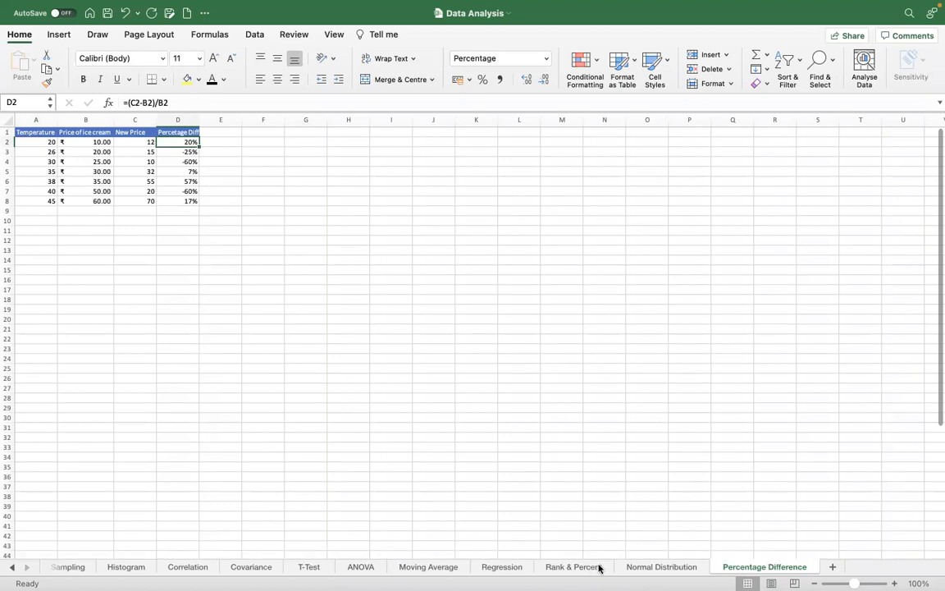
pyautogui.click(642, 567)
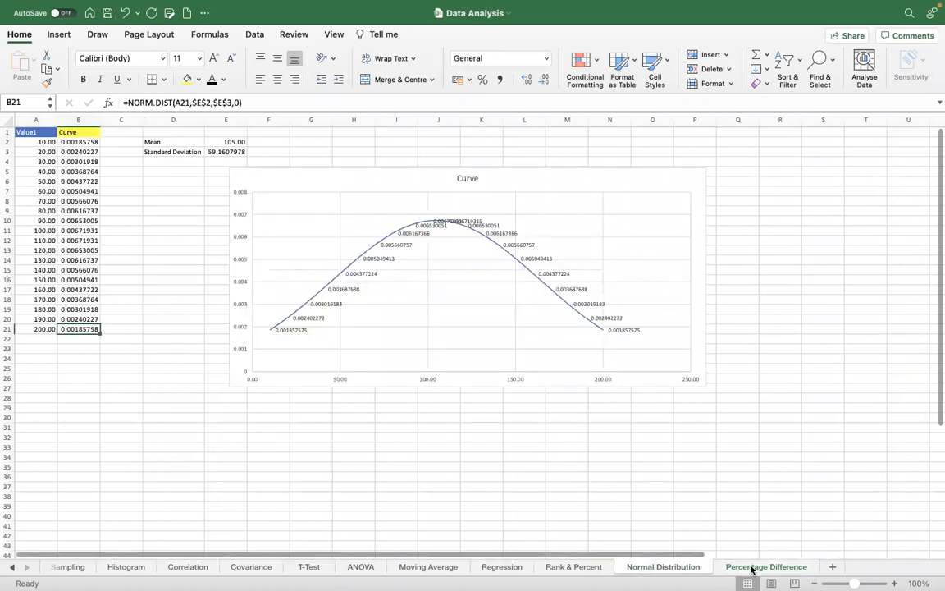
pyautogui.click(751, 567)
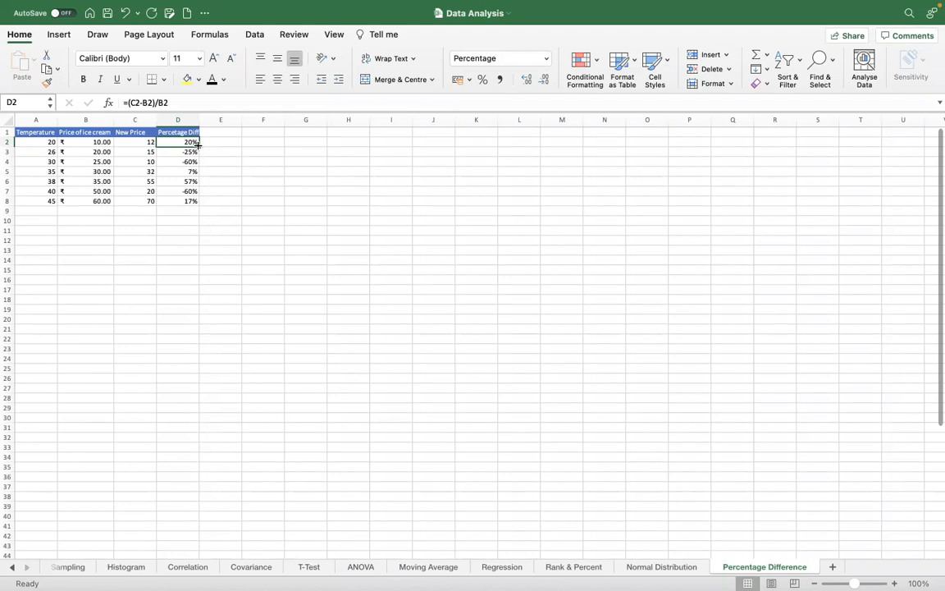
pyautogui.doubleClick(199, 121)
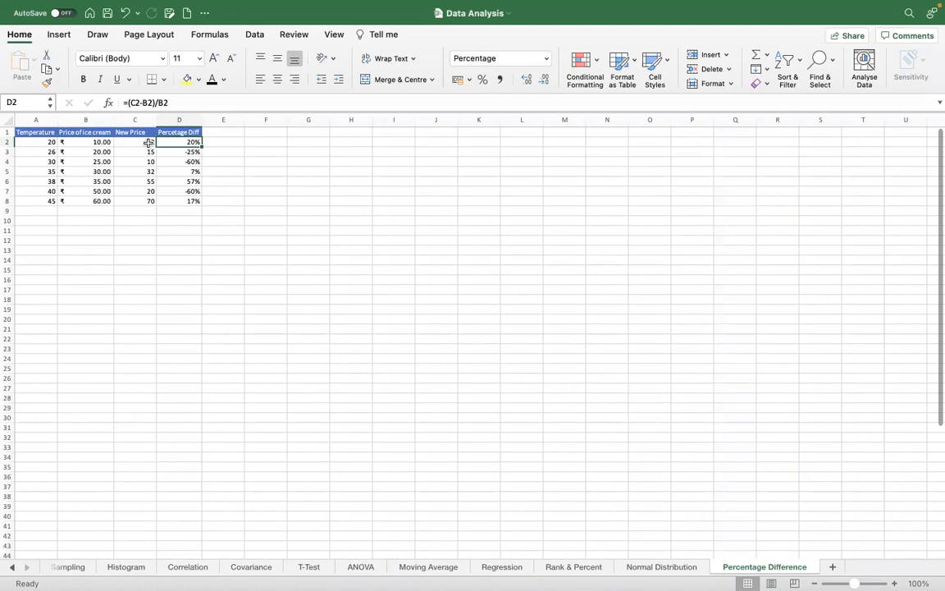
# - Examine the Price of ice cream and New Price columns and how the percentage difference formula in D2 uses them
pyautogui.click(92, 121)
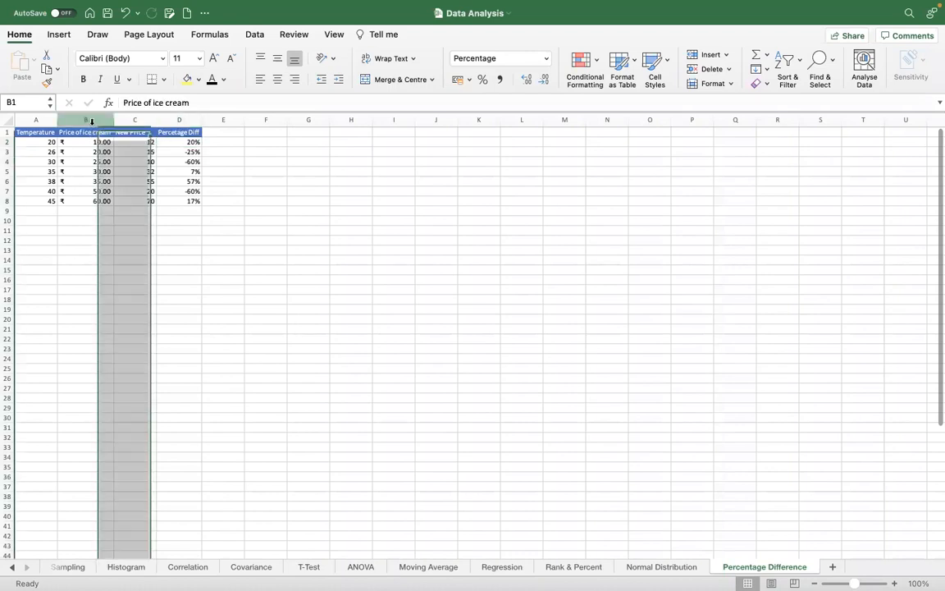
pyautogui.click(127, 120)
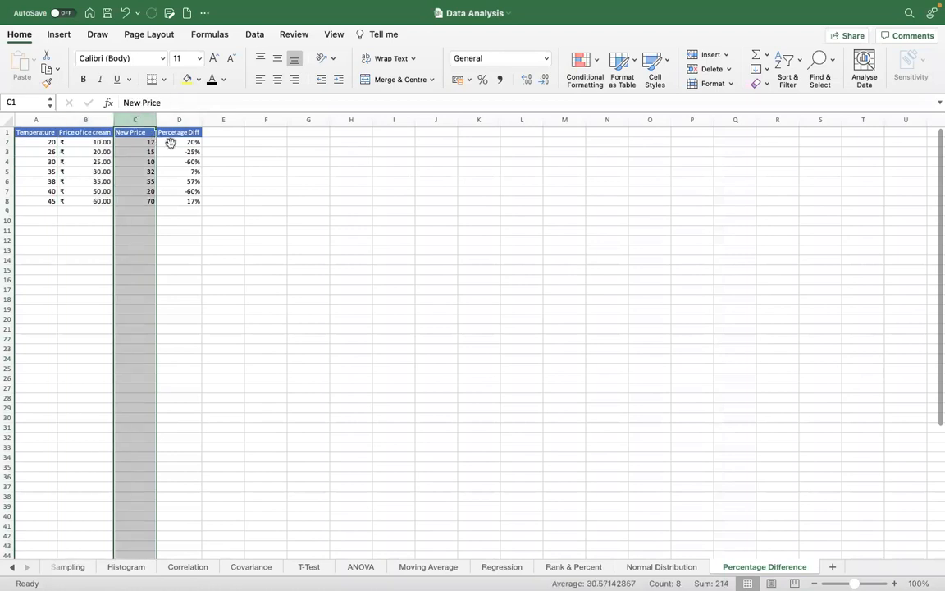
pyautogui.click(170, 143)
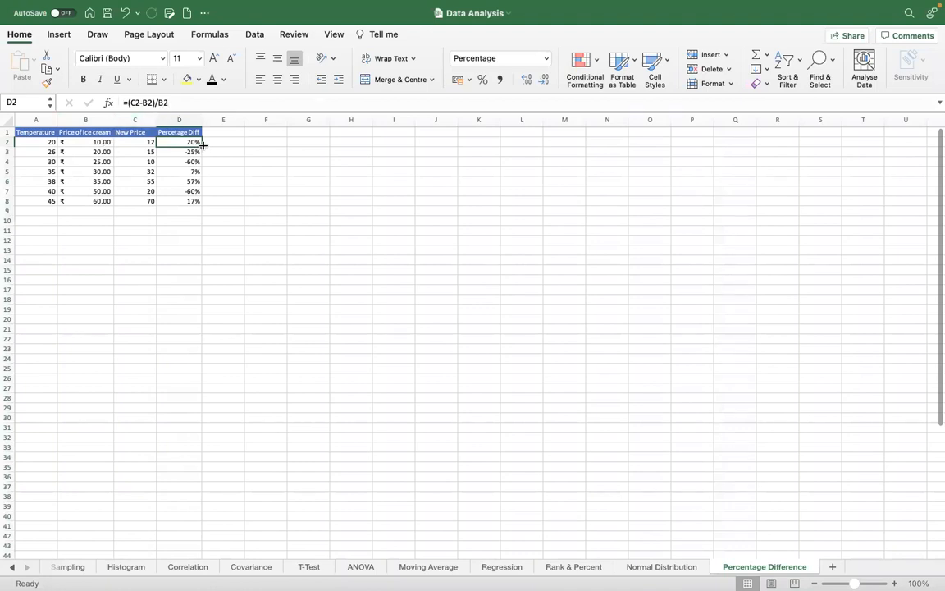
pyautogui.click(117, 142)
pyautogui.click(110, 142)
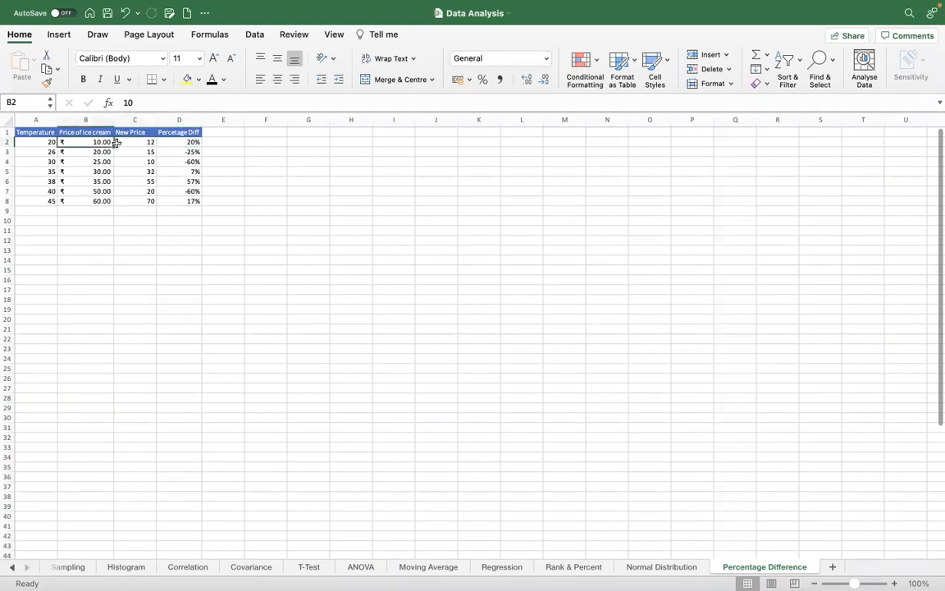
pyautogui.click(194, 141)
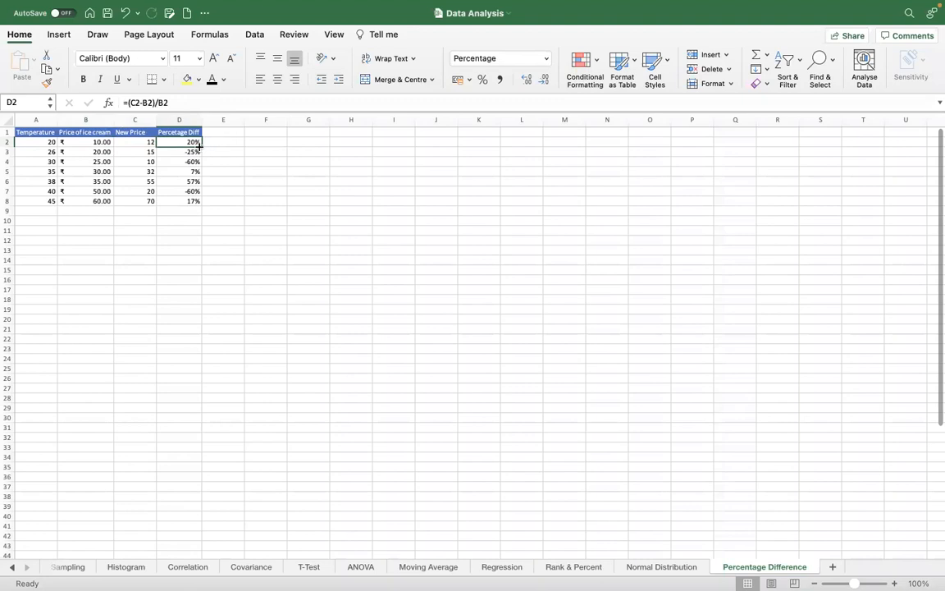
# - Go through the percentage difference formulas from D3 down to D8, checking their row references
pyautogui.click(193, 152)
pyautogui.click(191, 162)
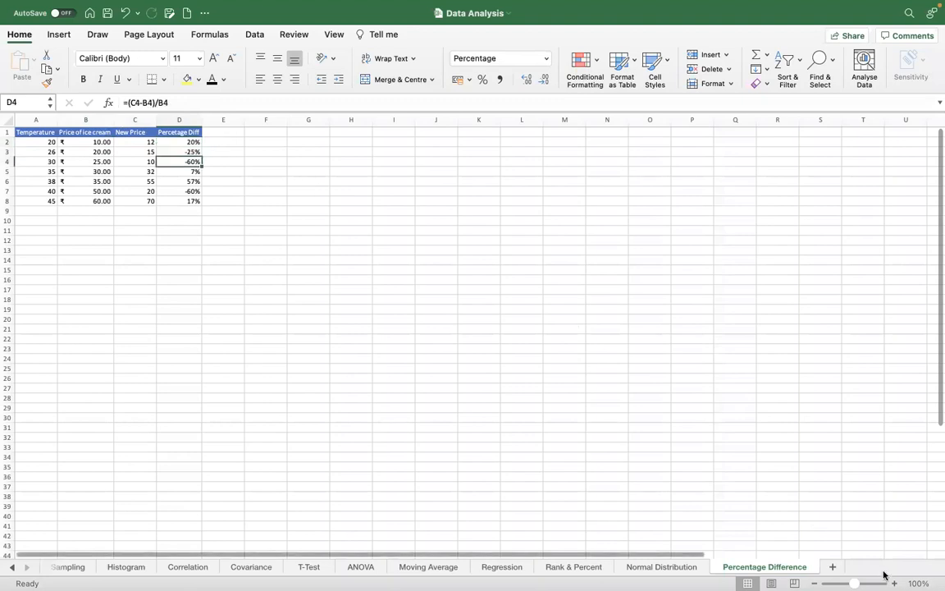
pyautogui.scroll(2, 384, 303)
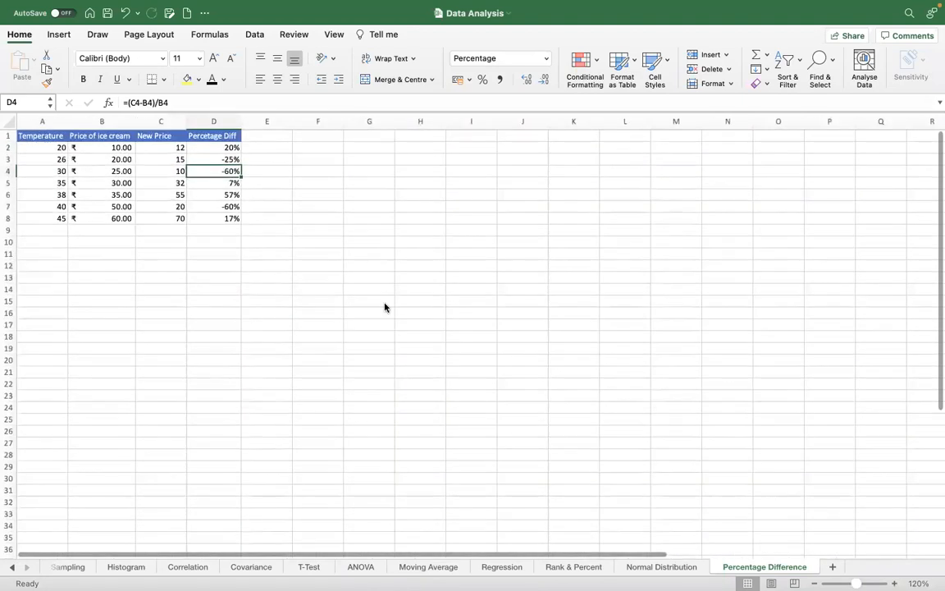
pyautogui.click(233, 183)
pyautogui.press('Down')
pyautogui.press('Down')
pyautogui.press('Down')
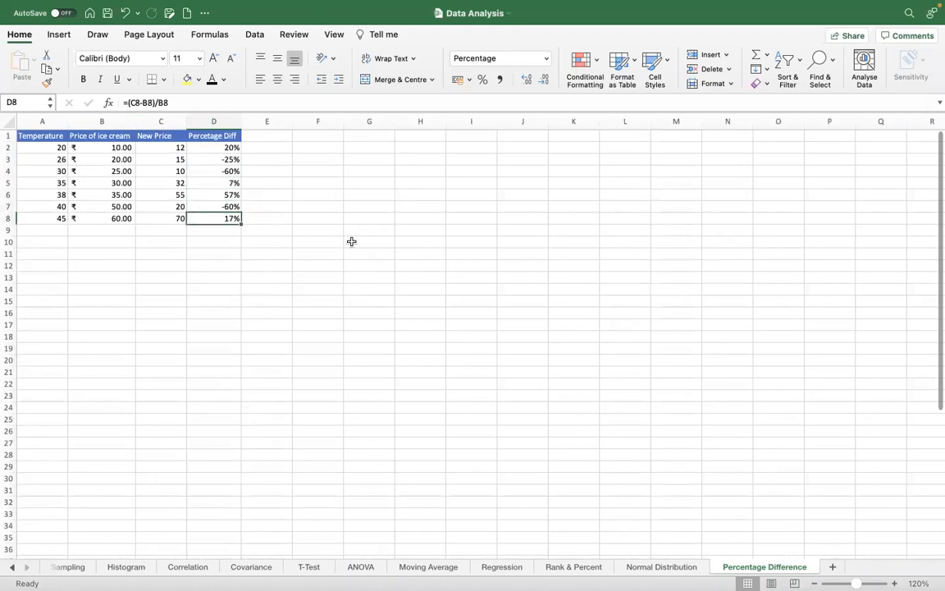
# - Review the percentage difference formulas again, moving up and down column D to compare their price references
pyautogui.press('Up')
pyautogui.press('Up')
pyautogui.press('Up')
pyautogui.press('Up')
pyautogui.press('Up')
pyautogui.press('Up')
pyautogui.press('Down')
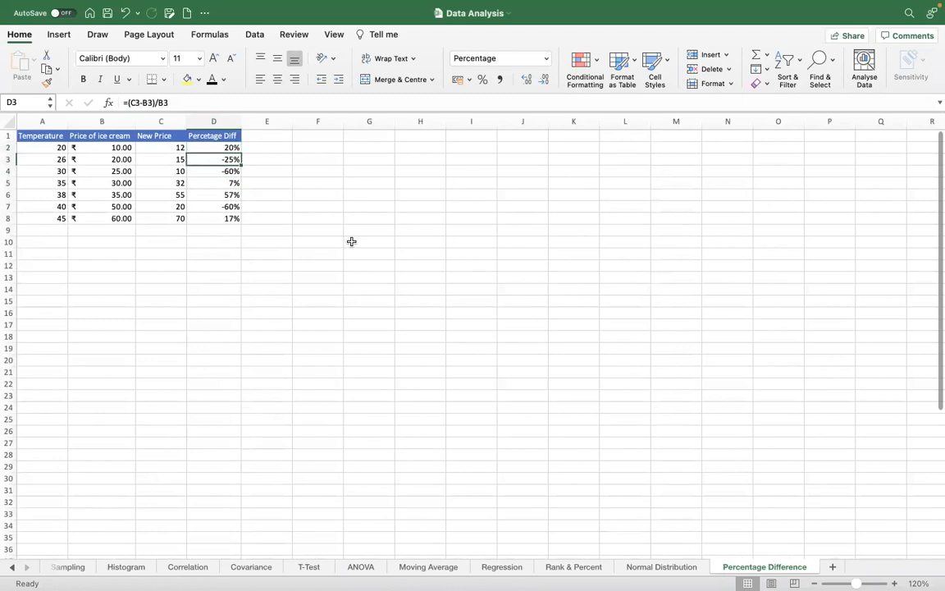
pyautogui.press('Down')
pyautogui.press('Down')
pyautogui.press('Down')
pyautogui.press('Down')
pyautogui.press('Down')
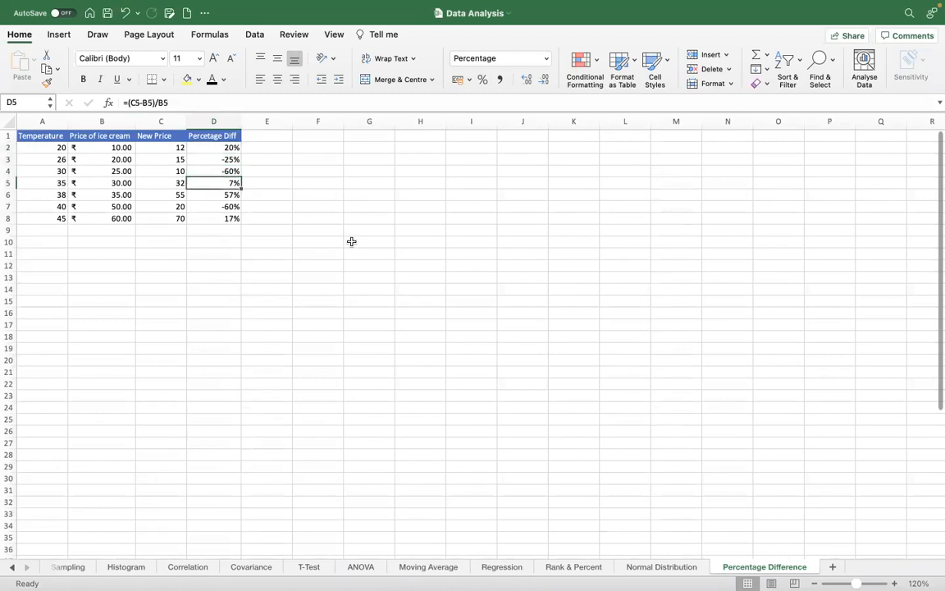
pyautogui.press('Up')
pyautogui.press('Up')
pyautogui.press('Up')
pyautogui.press('Up')
pyautogui.press('Up')
pyautogui.press('Up')
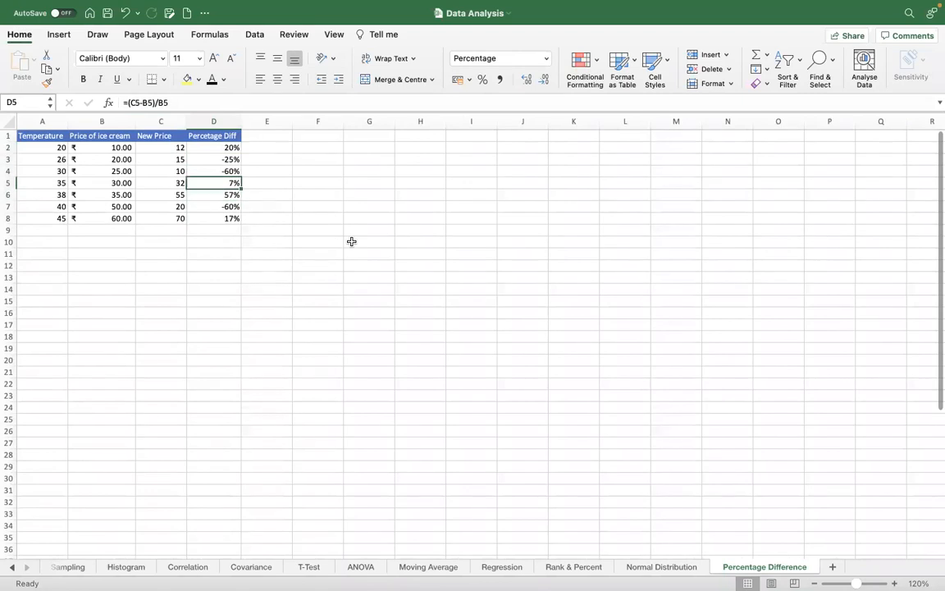